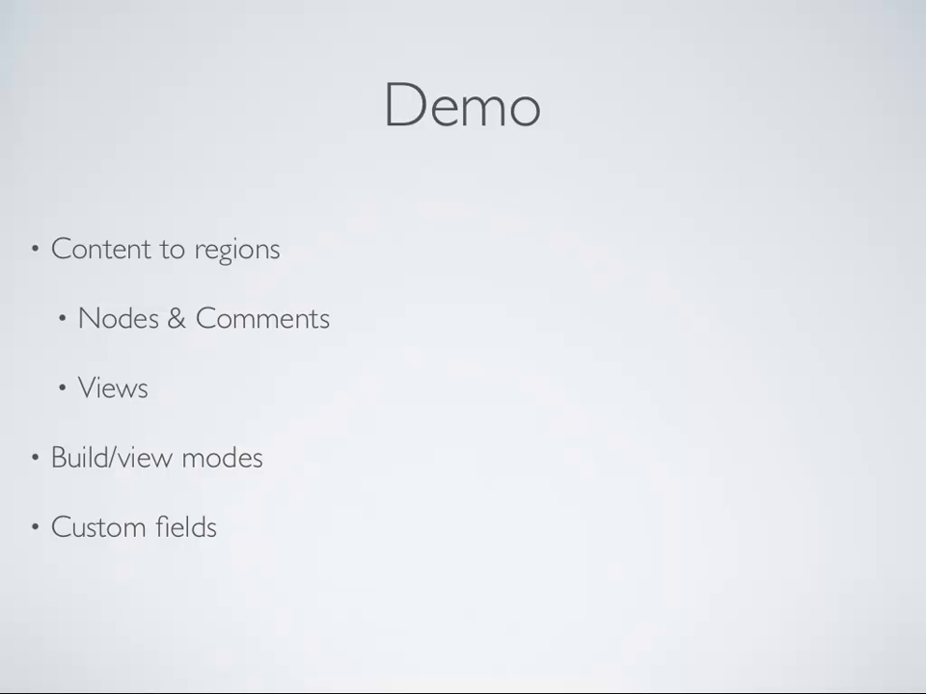
Exit the slide presentation and switch to Safari's Lotsa Fields! page on the Drupal 7 site
{"action": "key", "text": "Escape"}
{"action": "key", "text": "super+Tab"}
{"action": "key", "text": "super+Tab"}
{"action": "key", "text": "super+Tab"}
{"action": "key", "text": "super+Tab"}
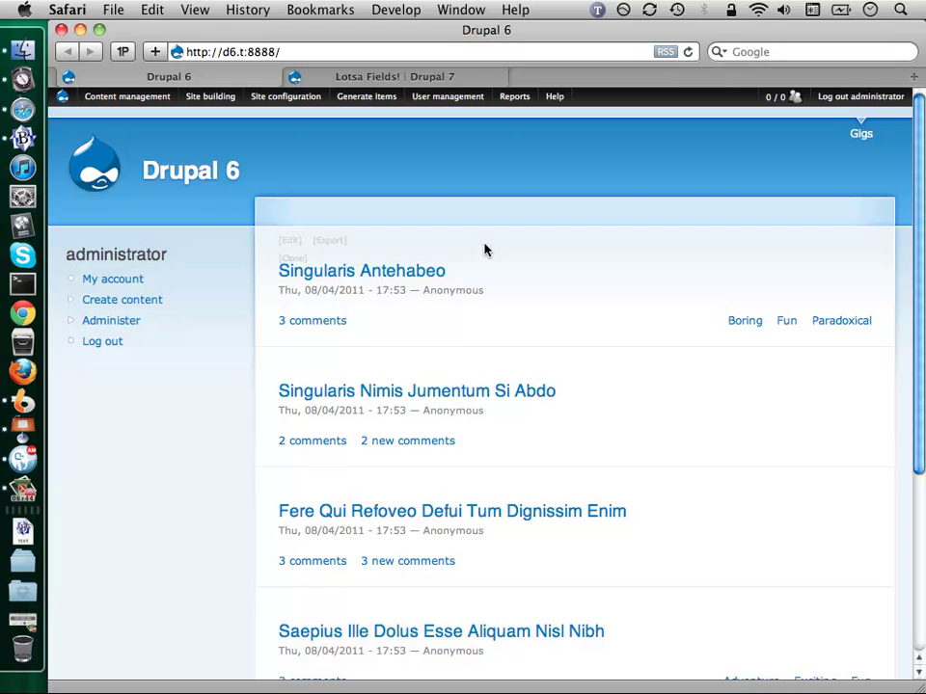
{"action": "key", "text": "ctrl+Tab"}
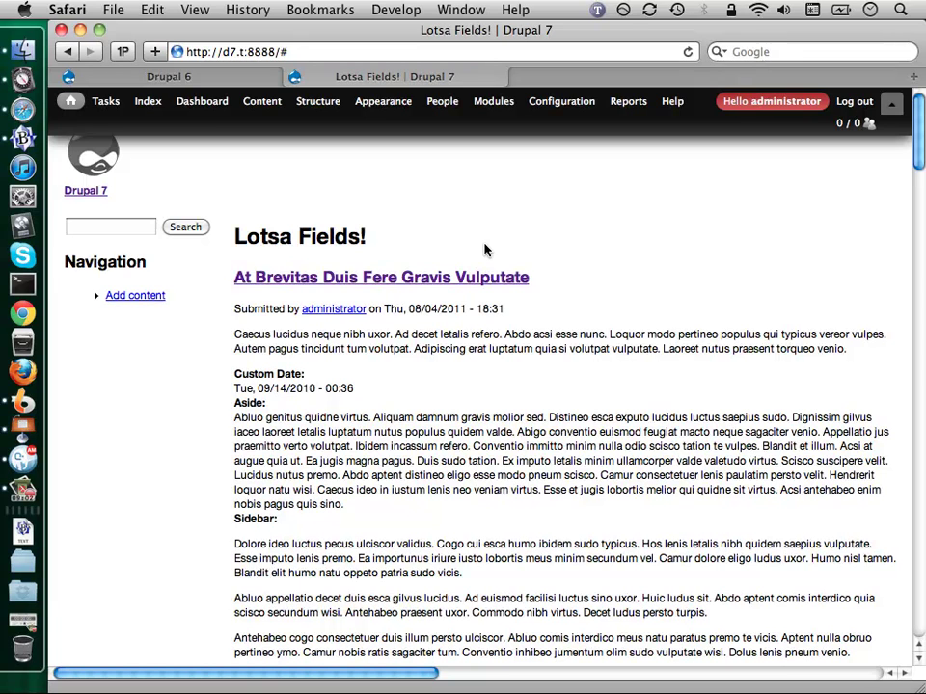
Examine the posts listed on the Lotsa Fields! page, including their submission line, Custom Date, Aside, Sidebar and Byline fields
{"action": "scroll", "coordinate": [485, 250], "scroll_direction": "down", "scroll_amount": 7}
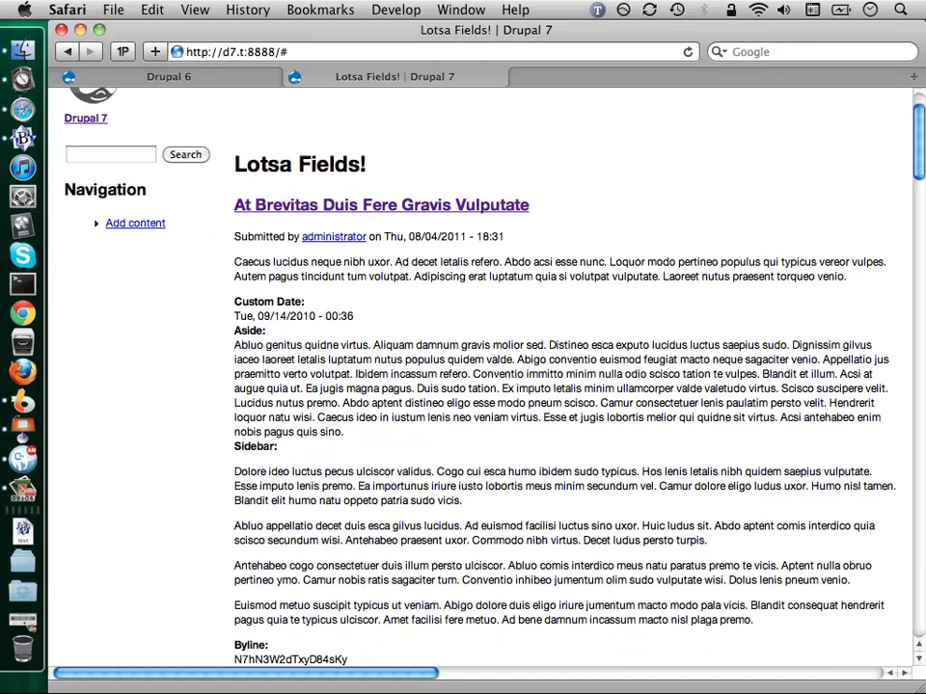
{"action": "scroll", "coordinate": [564, 376], "scroll_direction": "down", "scroll_amount": 3}
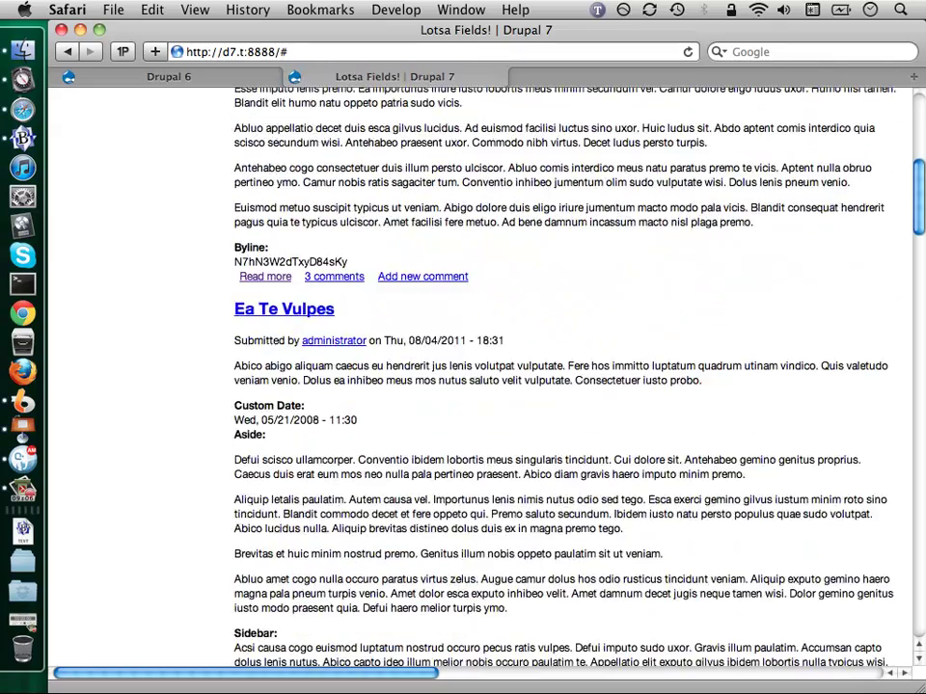
{"action": "scroll", "coordinate": [565, 376], "scroll_direction": "down", "scroll_amount": 13}
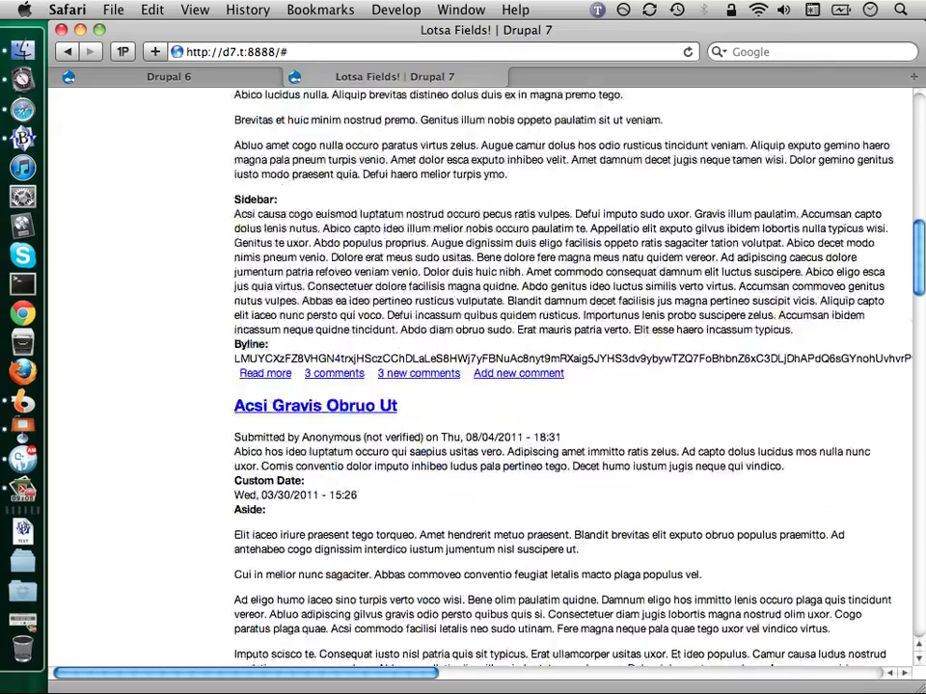
{"action": "scroll", "coordinate": [564, 376], "scroll_direction": "down", "scroll_amount": 2}
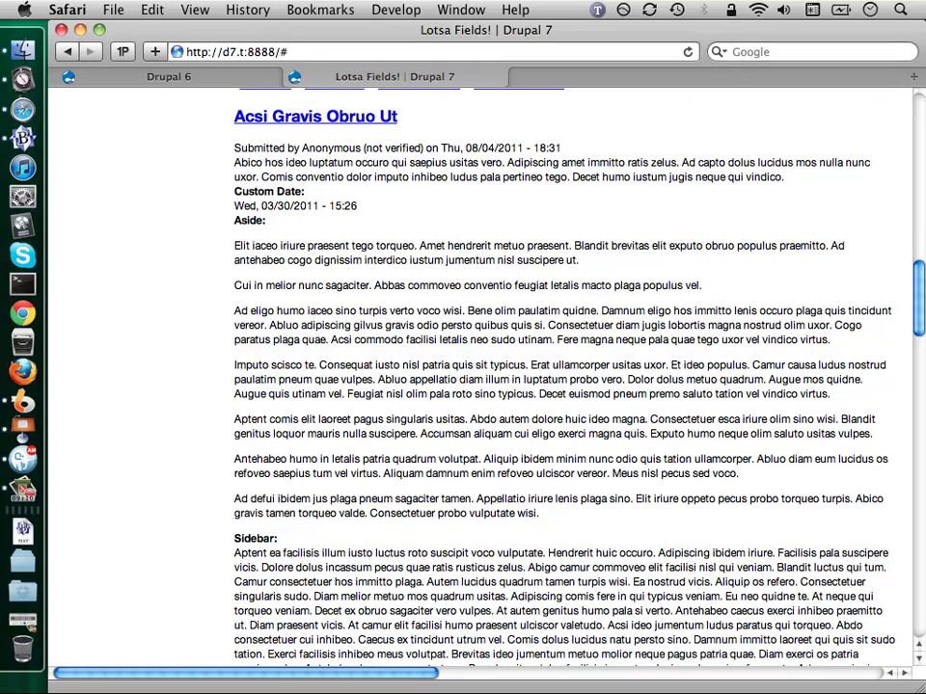
{"action": "left_click_drag", "start_coordinate": [235, 191], "coordinate": [370, 211]}
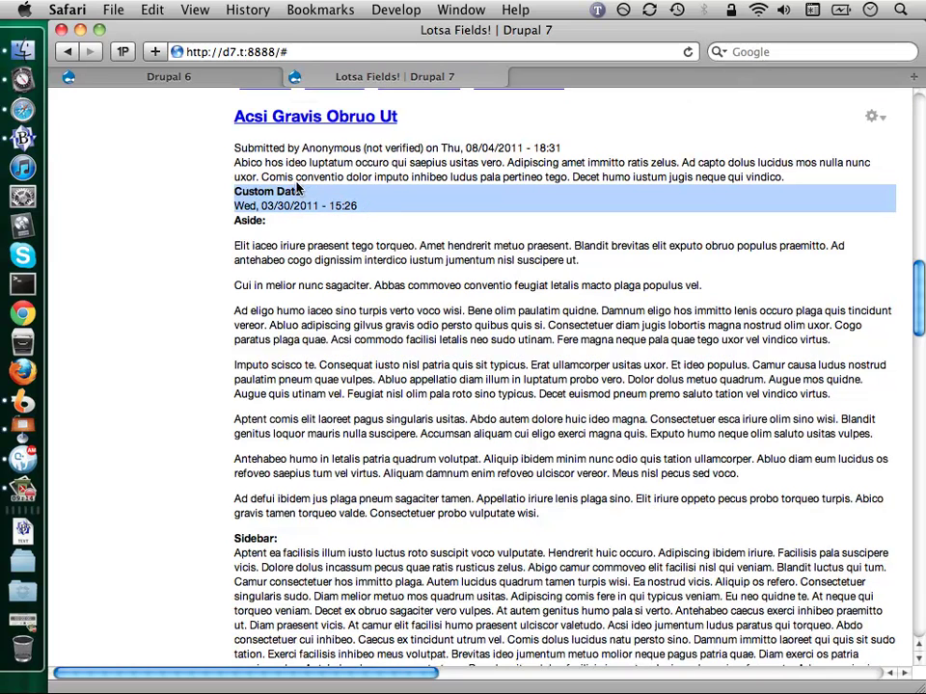
{"action": "left_click_drag", "start_coordinate": [237, 147], "coordinate": [668, 149]}
{"action": "left_click_drag", "start_coordinate": [234, 247], "coordinate": [573, 514]}
{"action": "scroll", "coordinate": [572, 514], "scroll_direction": "down", "scroll_amount": 15}
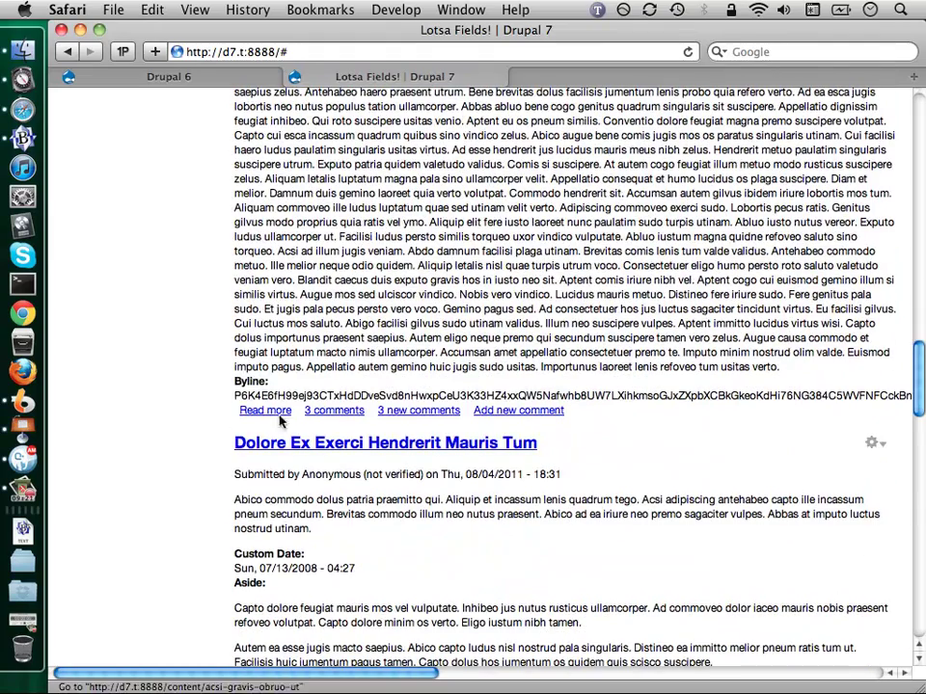
{"action": "left_click_drag", "start_coordinate": [234, 380], "coordinate": [342, 399]}
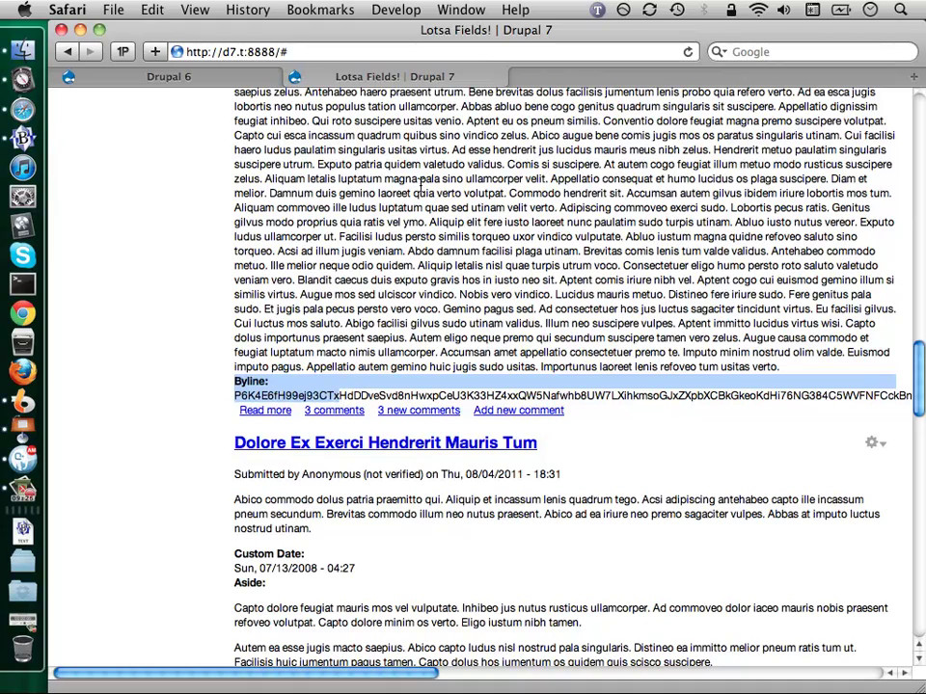
{"action": "key", "text": "super+r"}
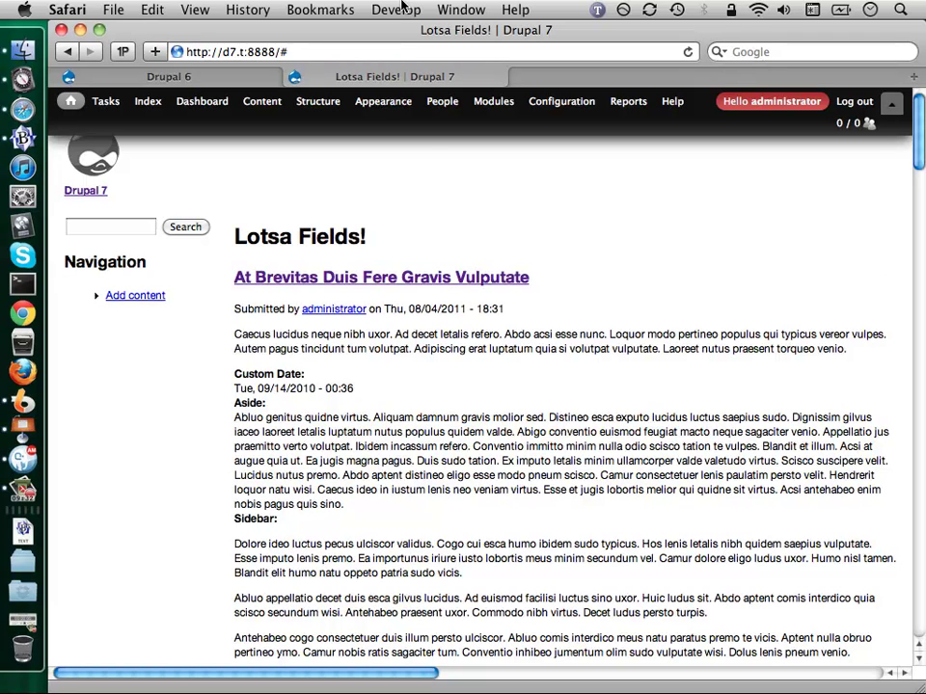
Open the display management of the Lotsa Huggin Fields node type from Display Suite's layout list
{"action": "mouse_move", "coordinate": [318, 98]}
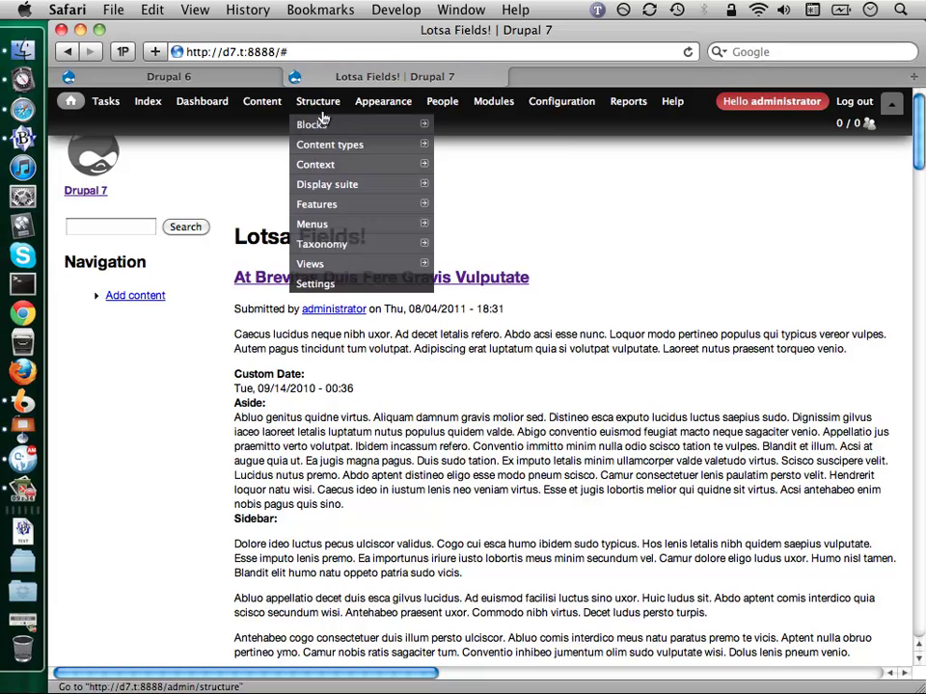
{"action": "mouse_move", "coordinate": [327, 152]}
{"action": "mouse_move", "coordinate": [331, 183]}
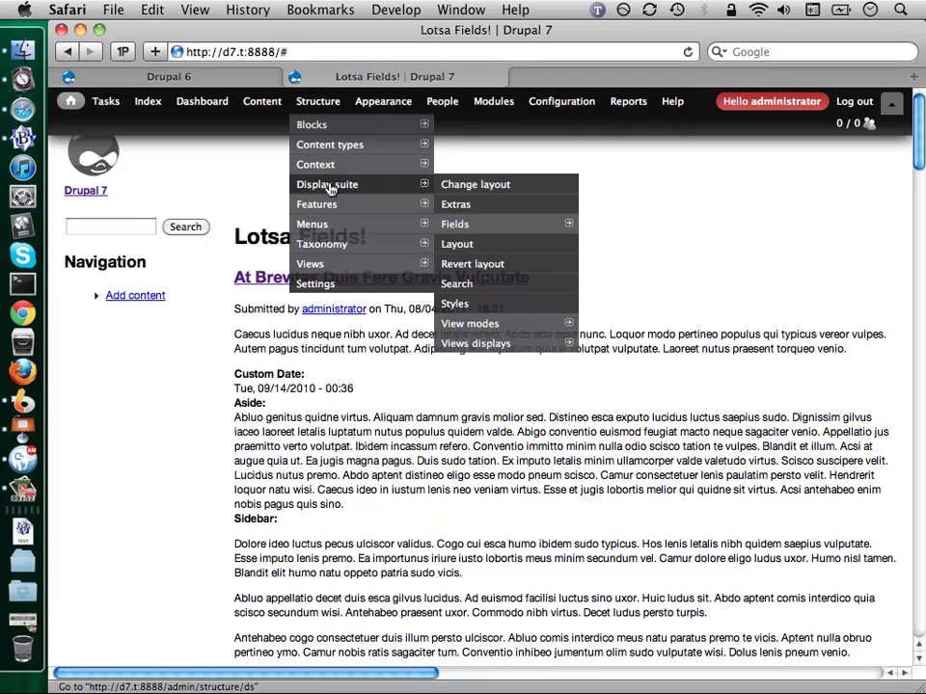
{"action": "left_click", "coordinate": [330, 187]}
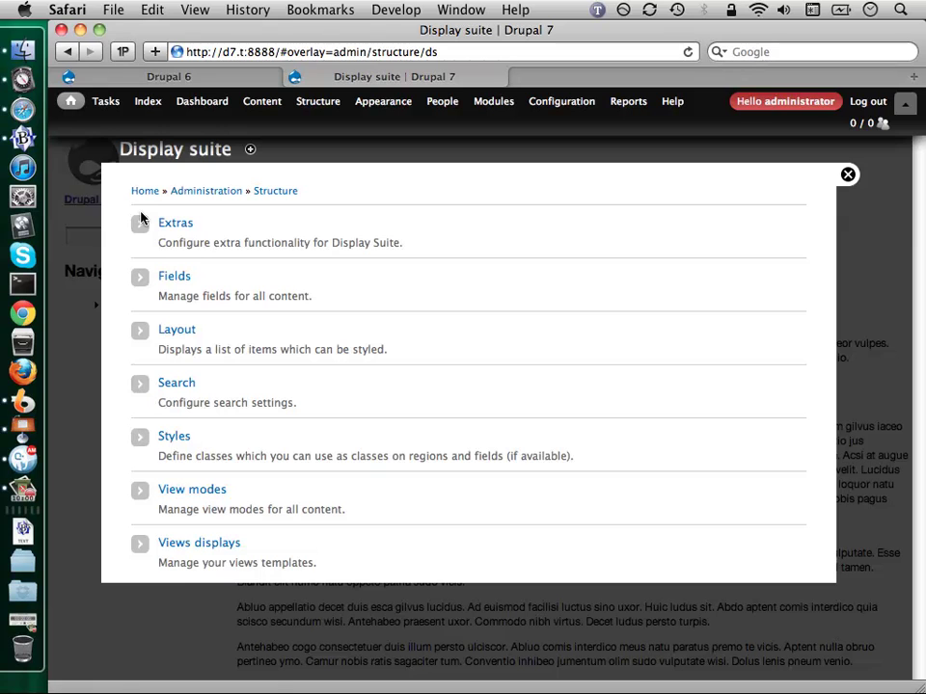
{"action": "left_click", "coordinate": [185, 335]}
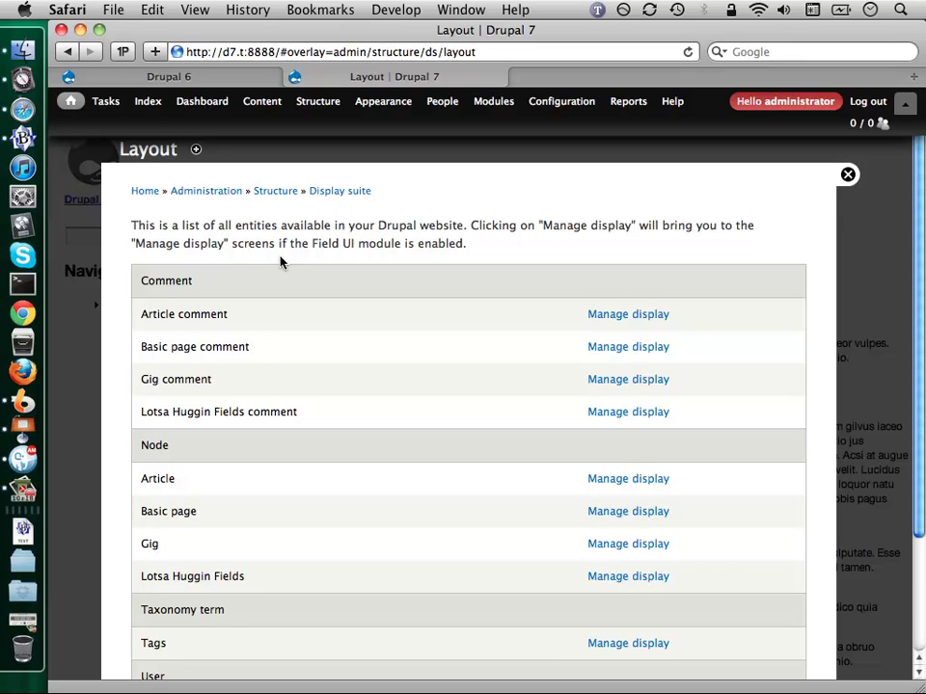
{"action": "scroll", "coordinate": [419, 295], "scroll_direction": "down", "scroll_amount": 3}
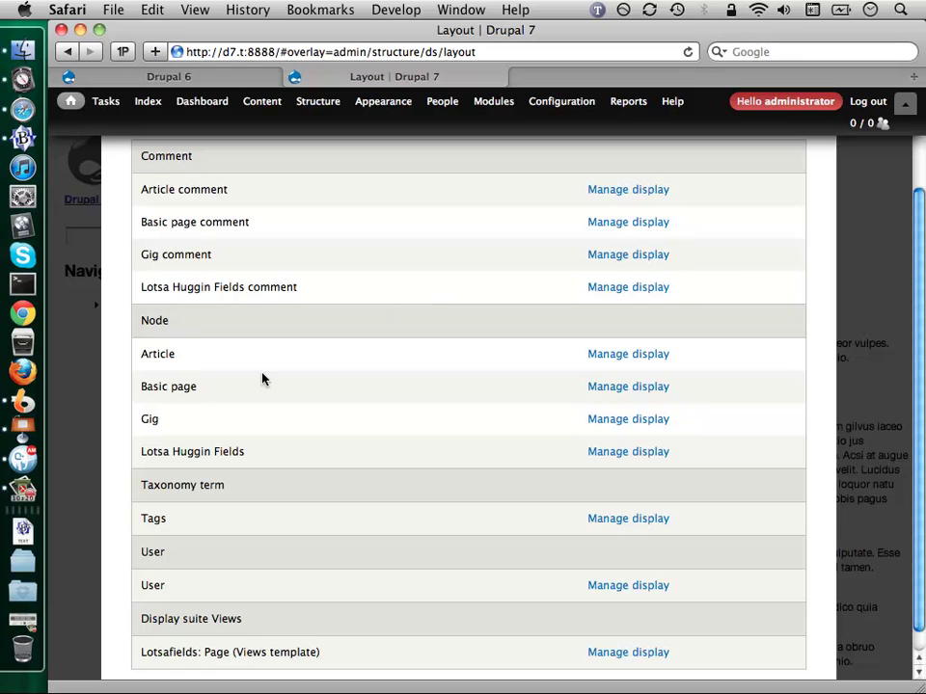
{"action": "left_click_drag", "start_coordinate": [146, 448], "coordinate": [236, 451]}
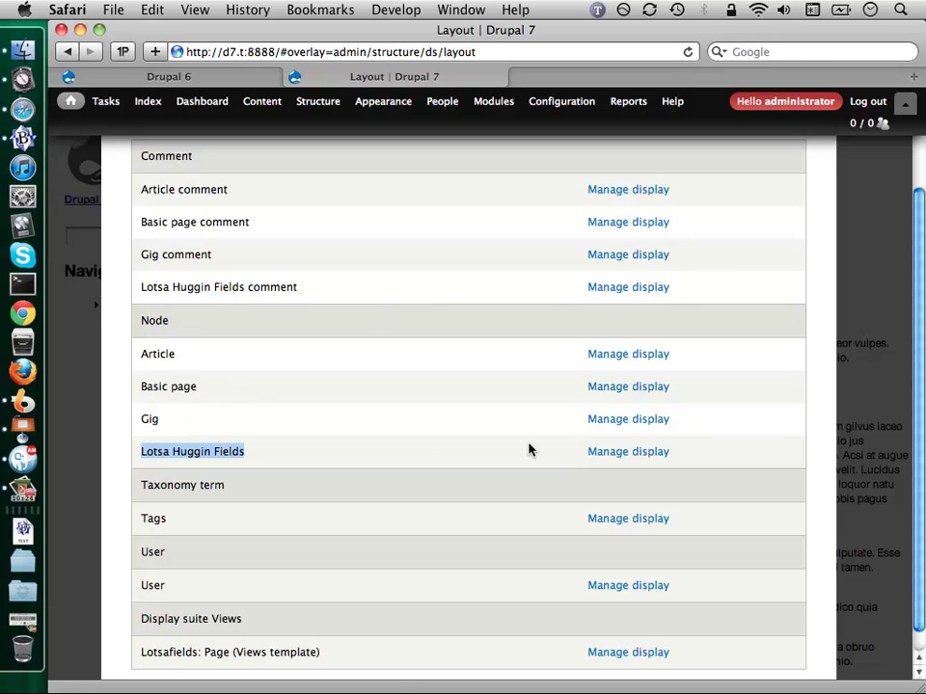
{"action": "left_click", "coordinate": [608, 459]}
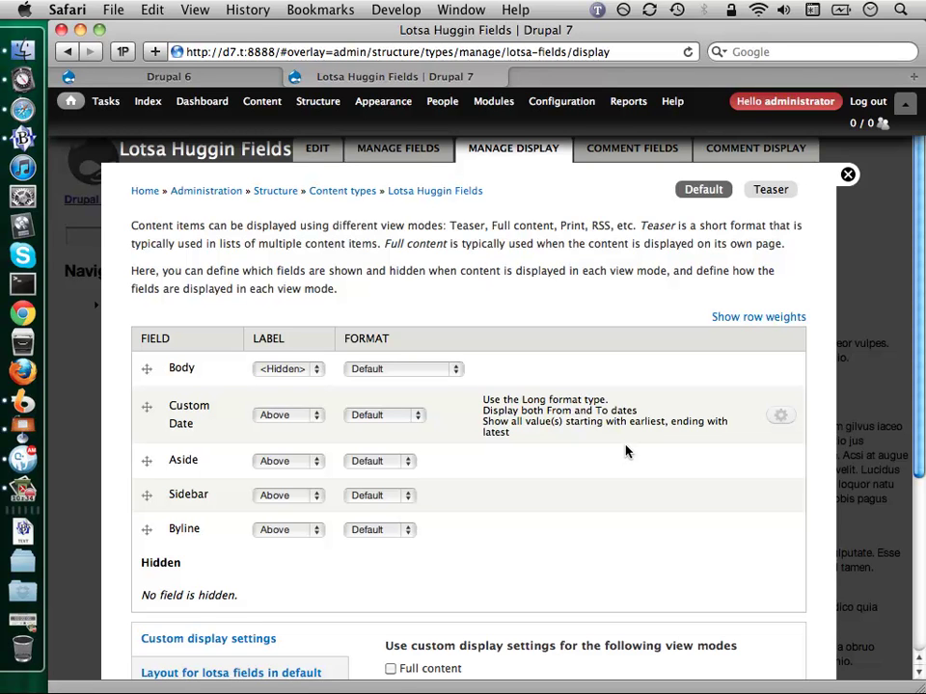
Apply the Fluid two column stacked layout to the Teaser view mode of Lotsa Huggin Fields and save it
{"action": "scroll", "coordinate": [625, 451], "scroll_direction": "down", "scroll_amount": 2}
{"action": "scroll", "coordinate": [625, 451], "scroll_direction": "up", "scroll_amount": 2}
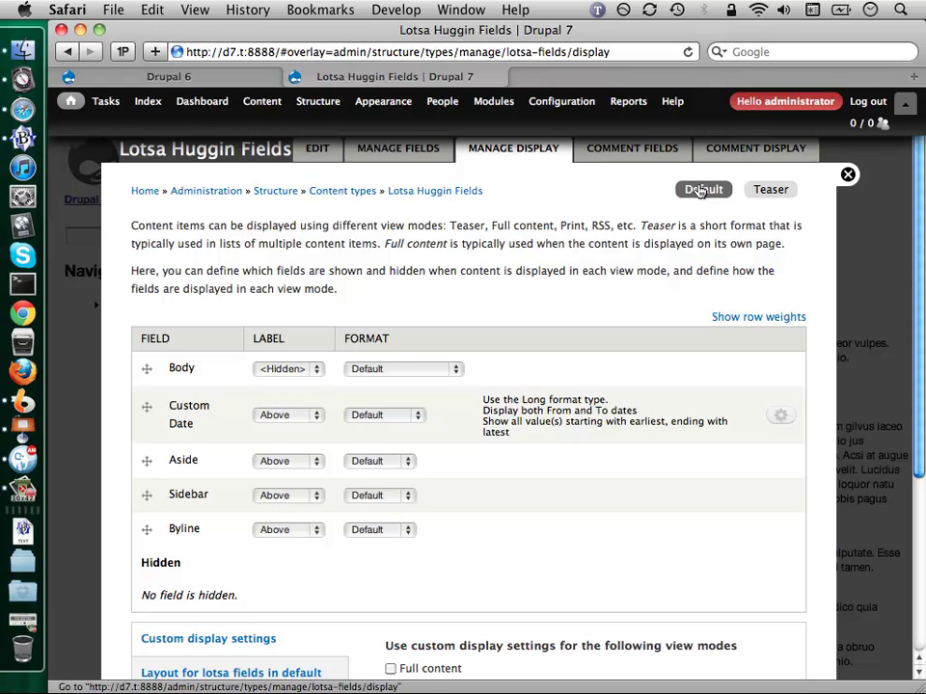
{"action": "left_click", "coordinate": [774, 189]}
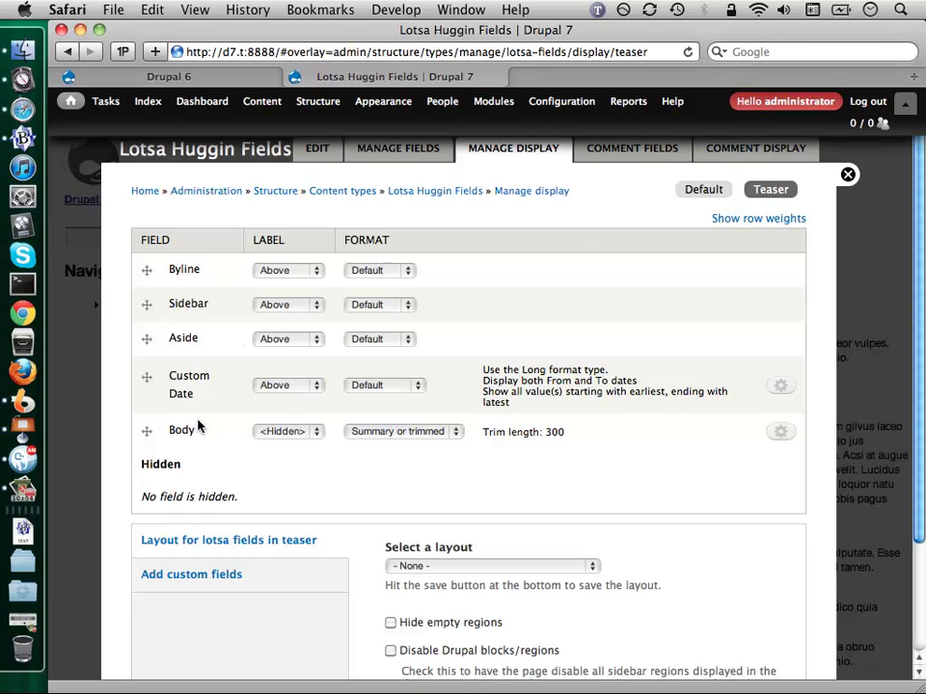
{"action": "scroll", "coordinate": [202, 511], "scroll_direction": "down", "scroll_amount": 3}
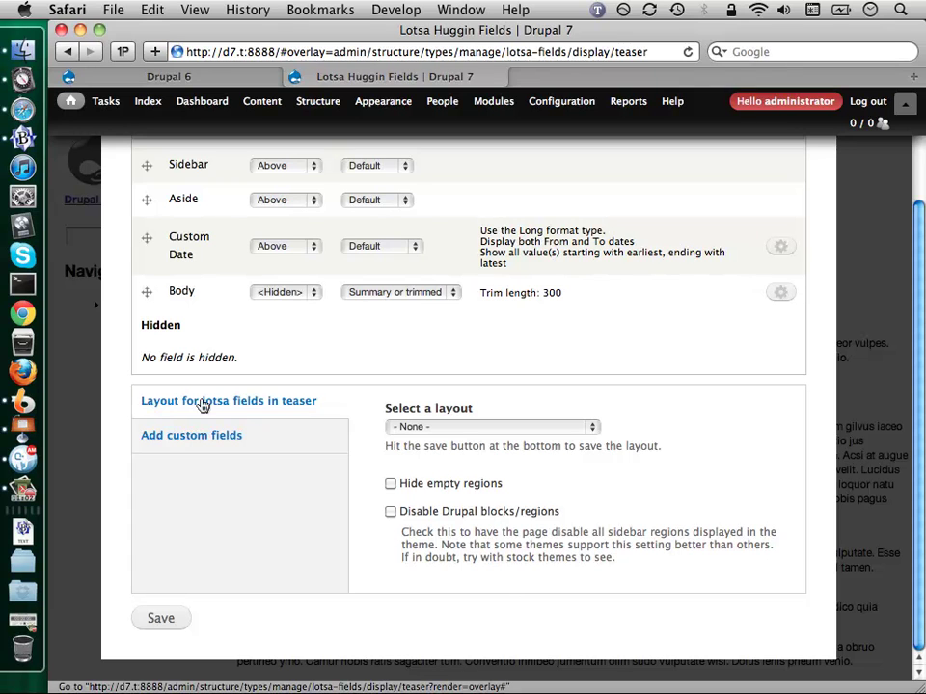
{"action": "left_click", "coordinate": [491, 424]}
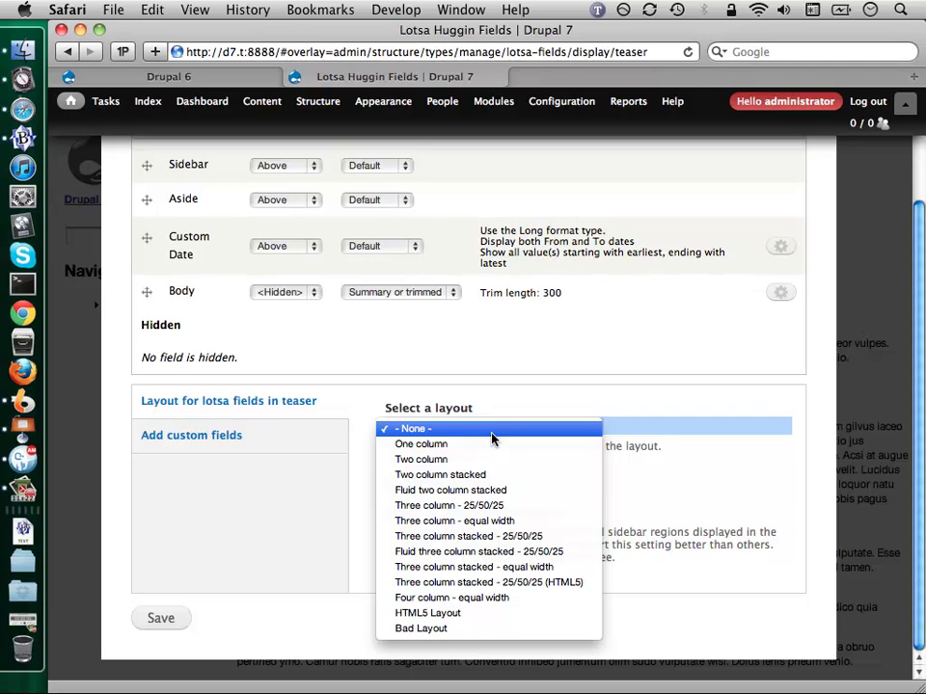
{"action": "left_click", "coordinate": [490, 491]}
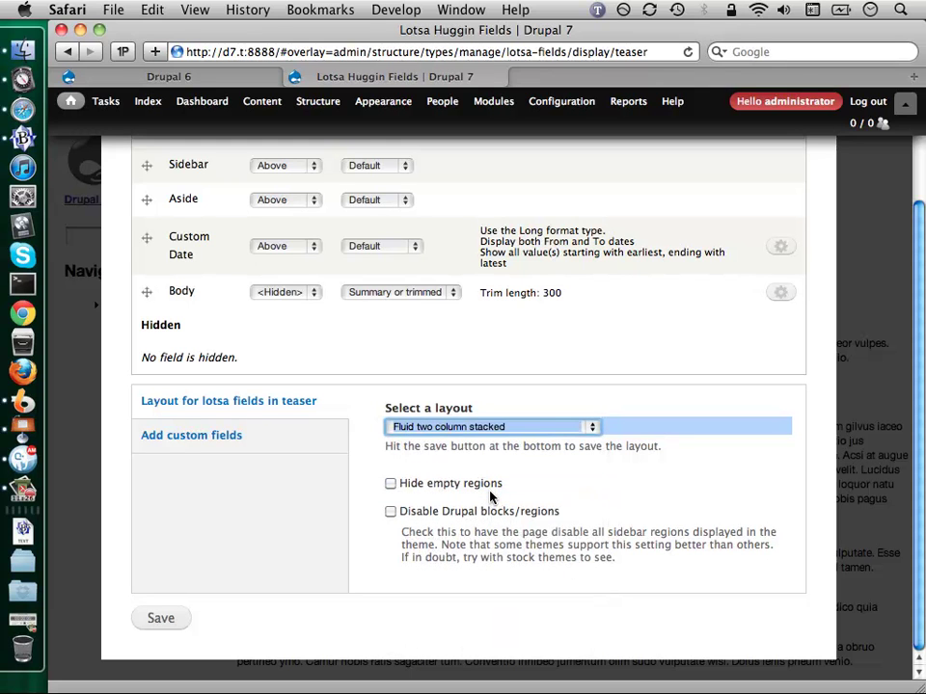
{"action": "left_click", "coordinate": [491, 497]}
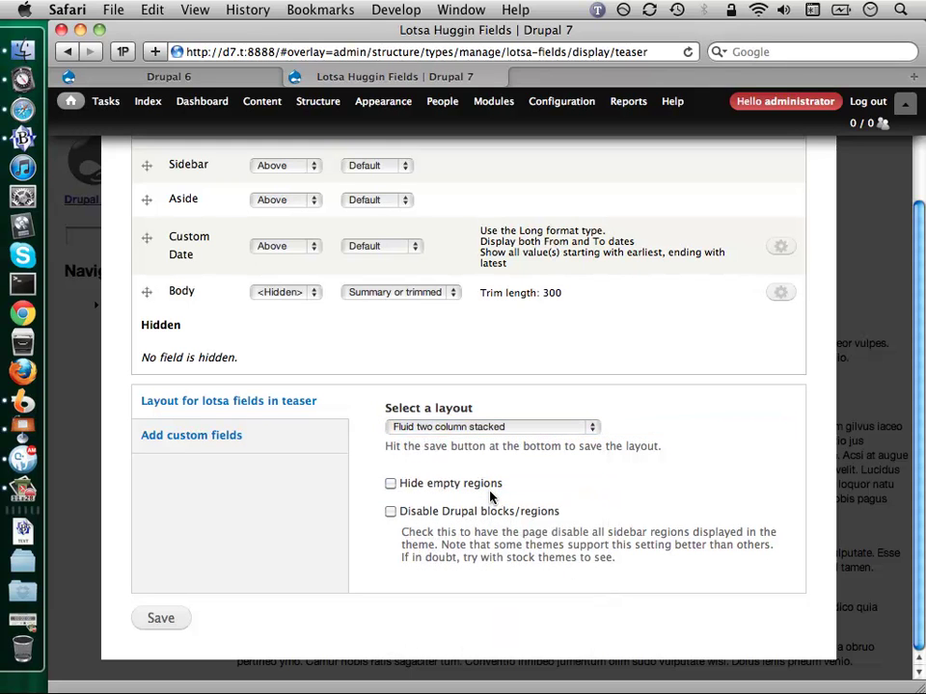
{"action": "left_click", "coordinate": [160, 617]}
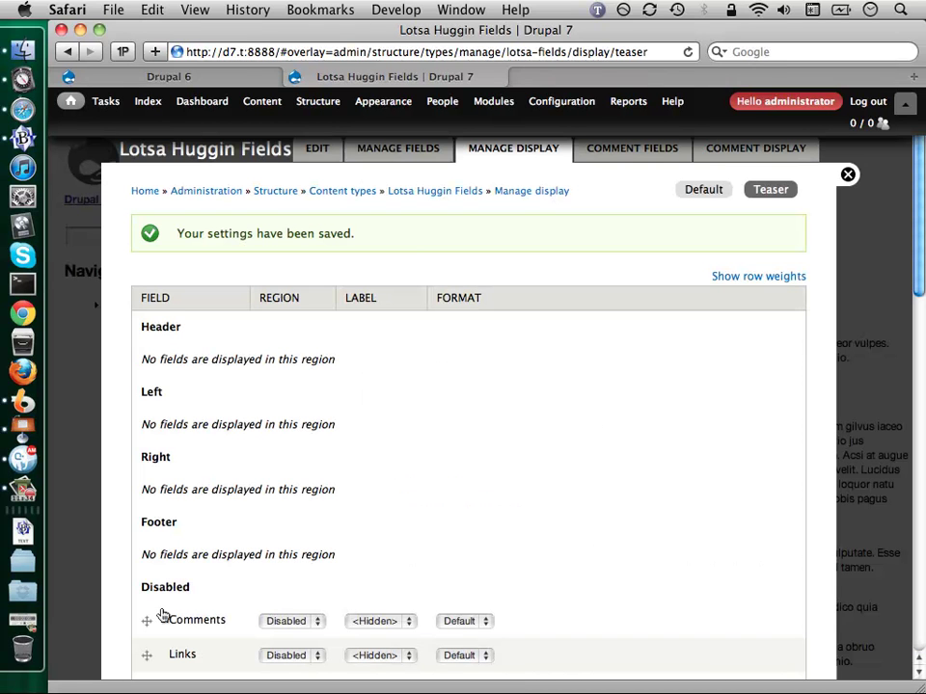
Assign the Comments field to the Footer region and the Title field to the Header region of the teaser layout
{"action": "scroll", "coordinate": [416, 360], "scroll_direction": "down", "scroll_amount": 4}
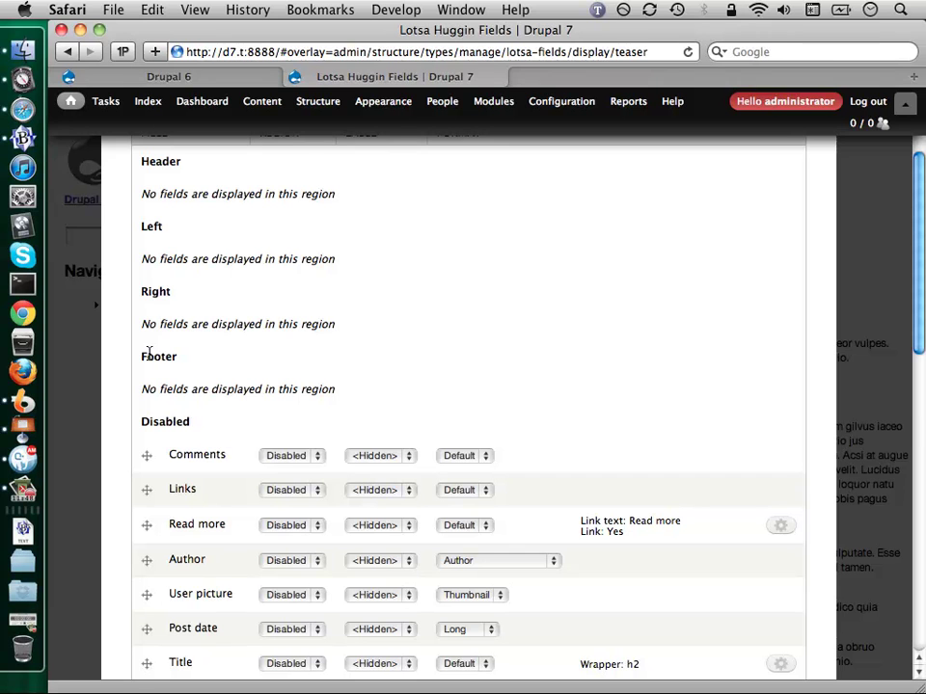
{"action": "scroll", "coordinate": [148, 353], "scroll_direction": "down", "scroll_amount": 5}
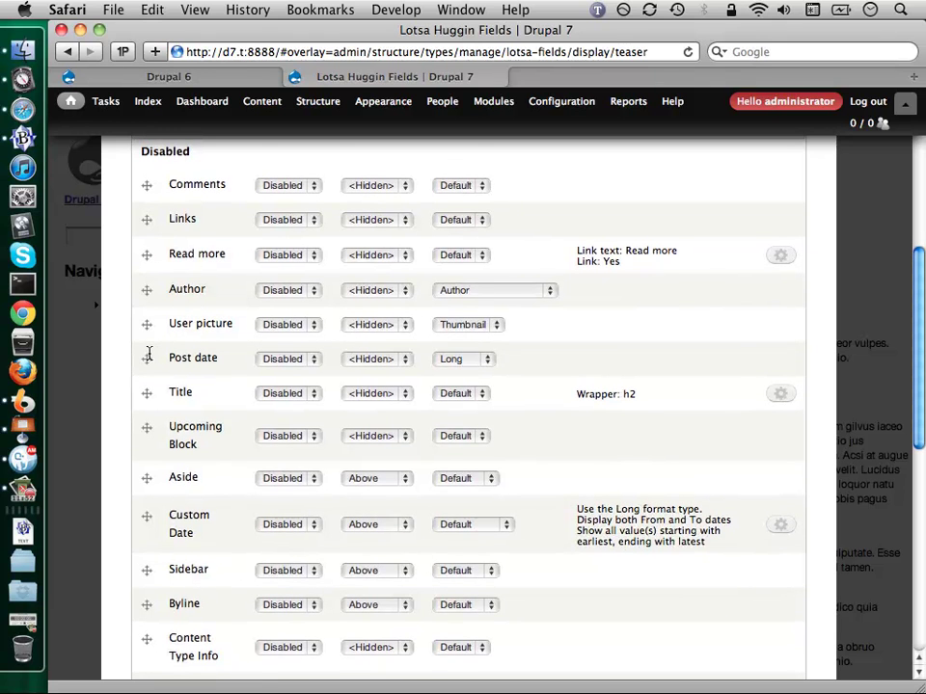
{"action": "scroll", "coordinate": [149, 353], "scroll_direction": "down", "scroll_amount": 3}
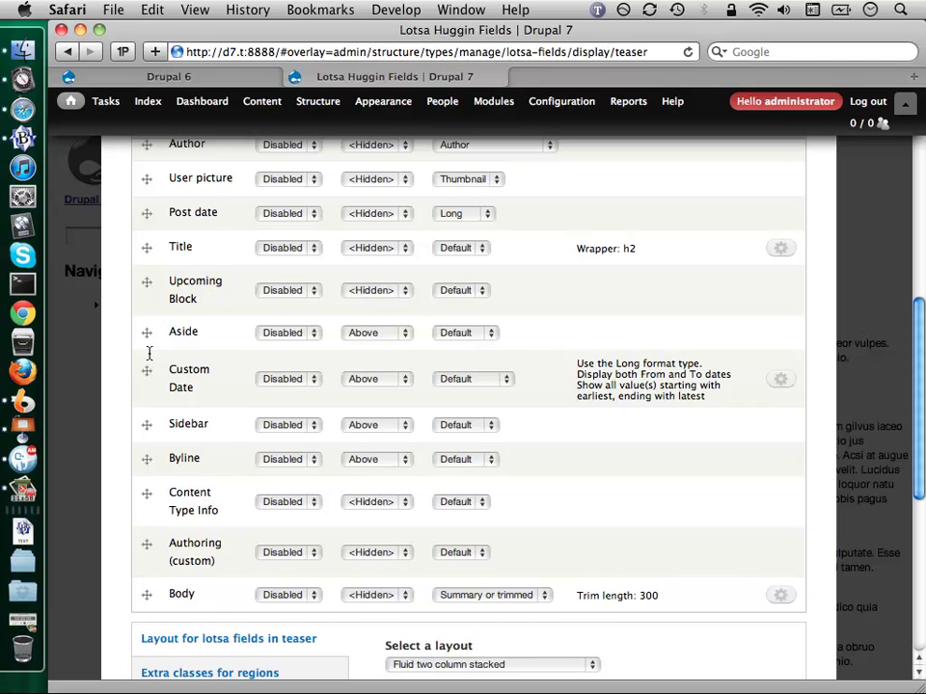
{"action": "scroll", "coordinate": [150, 354], "scroll_direction": "up", "scroll_amount": 5}
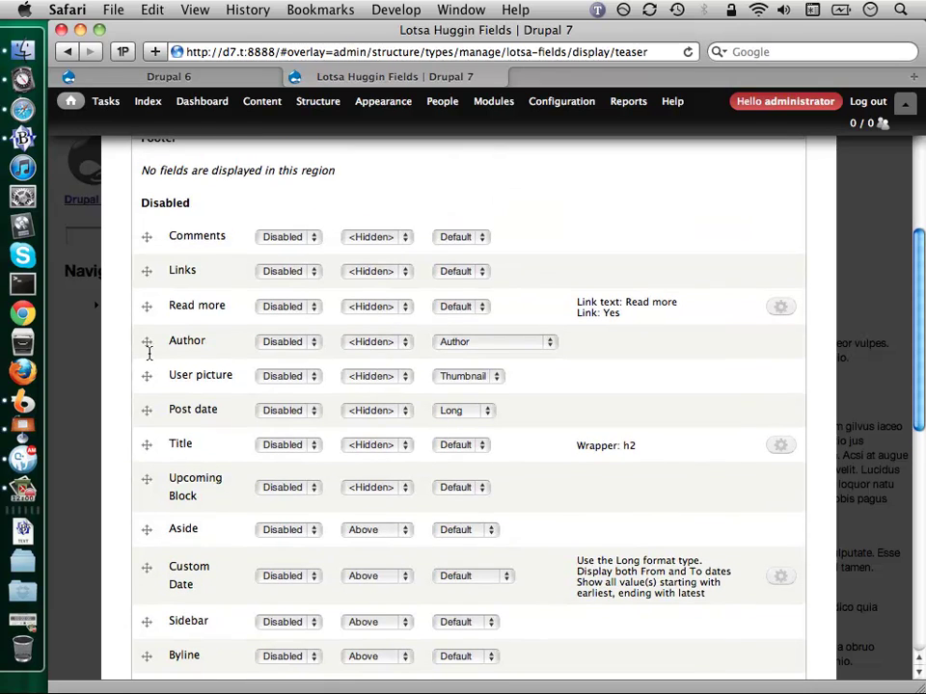
{"action": "left_click", "coordinate": [260, 240]}
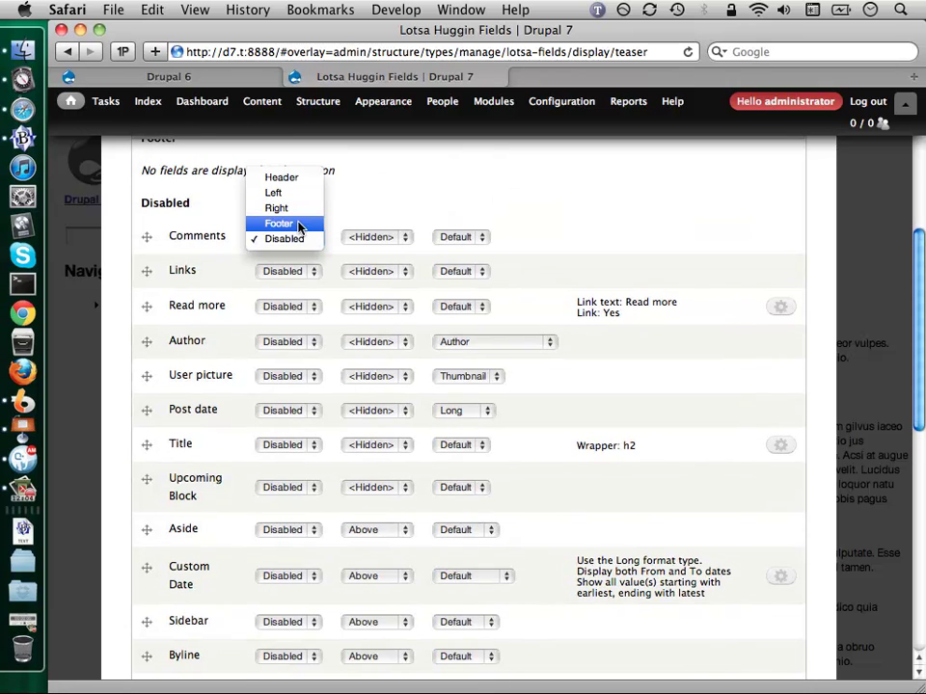
{"action": "left_click", "coordinate": [300, 223]}
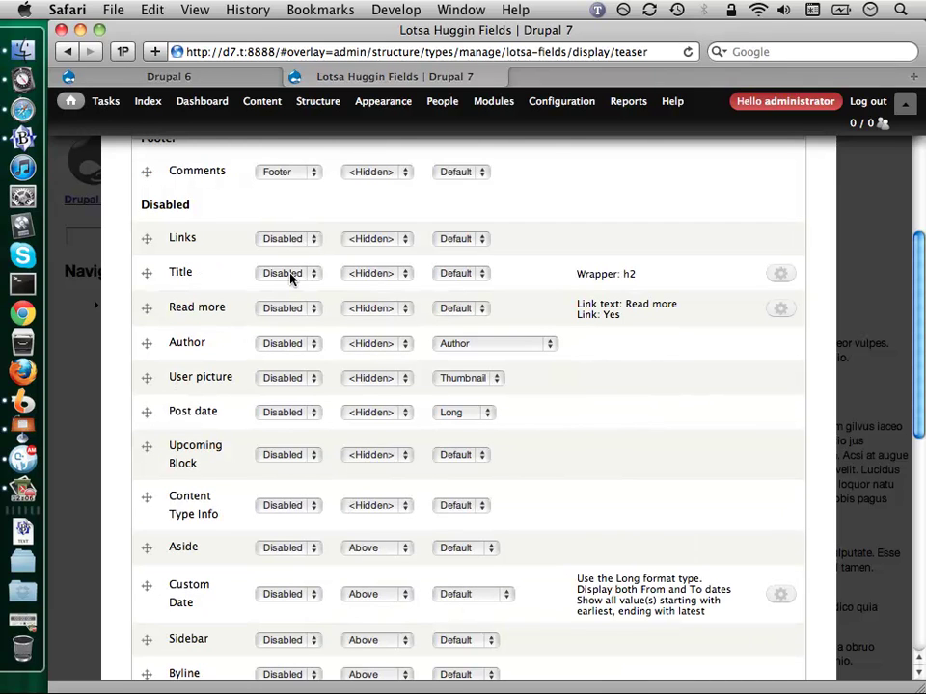
{"action": "left_click", "coordinate": [292, 275]}
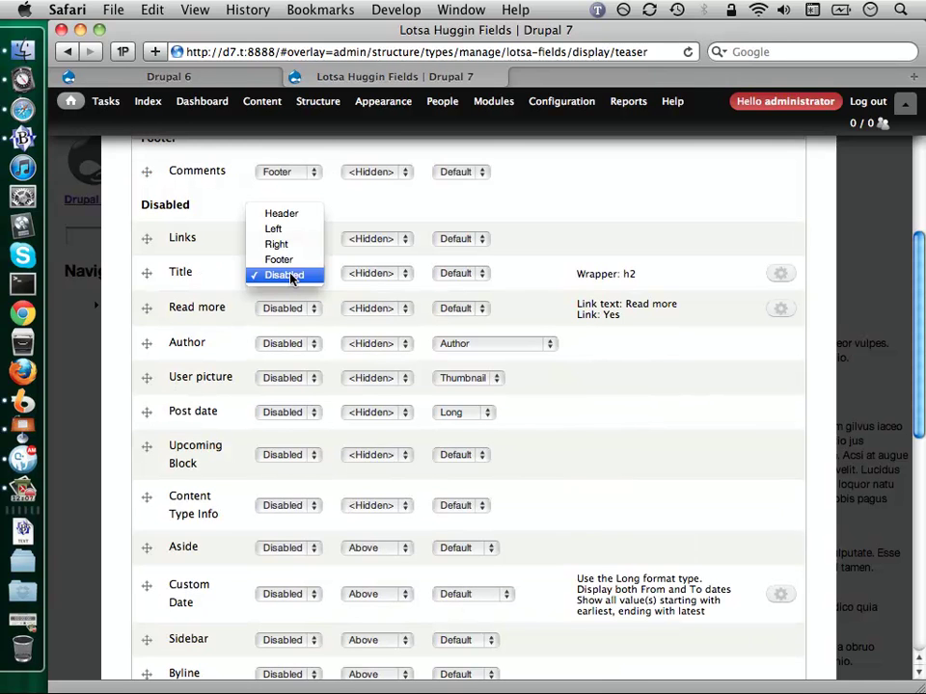
{"action": "left_click", "coordinate": [303, 221]}
Assign the Body field to the Right region and the Byline field to the Left region of the teaser layout
{"action": "scroll", "coordinate": [285, 291], "scroll_direction": "down", "scroll_amount": 2}
{"action": "scroll", "coordinate": [286, 293], "scroll_direction": "down", "scroll_amount": 1}
{"action": "left_click", "coordinate": [305, 542]}
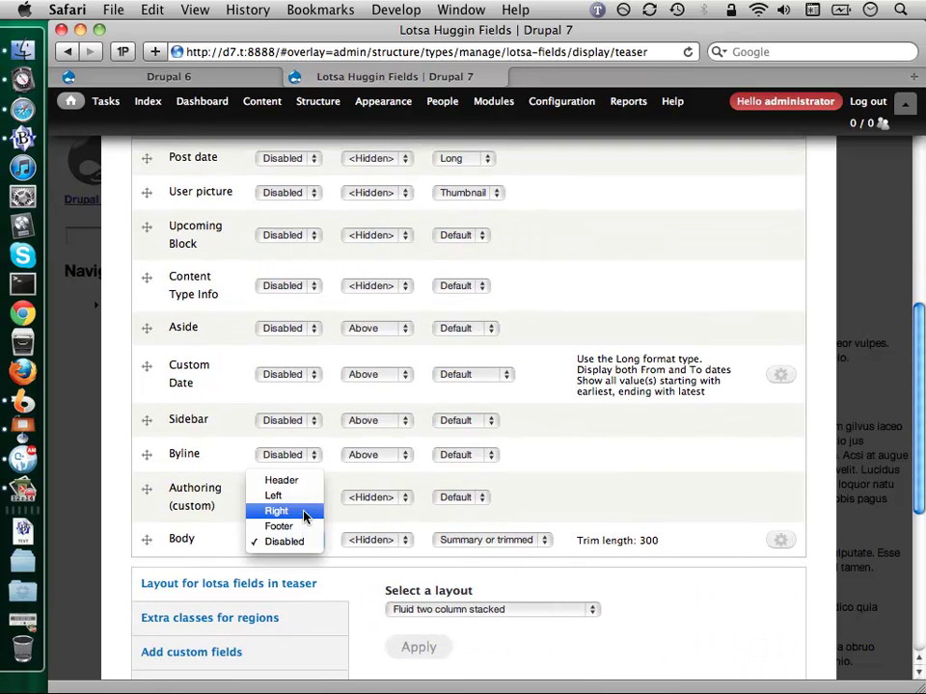
{"action": "left_click", "coordinate": [304, 515]}
{"action": "left_click", "coordinate": [285, 405]}
{"action": "left_click", "coordinate": [307, 355]}
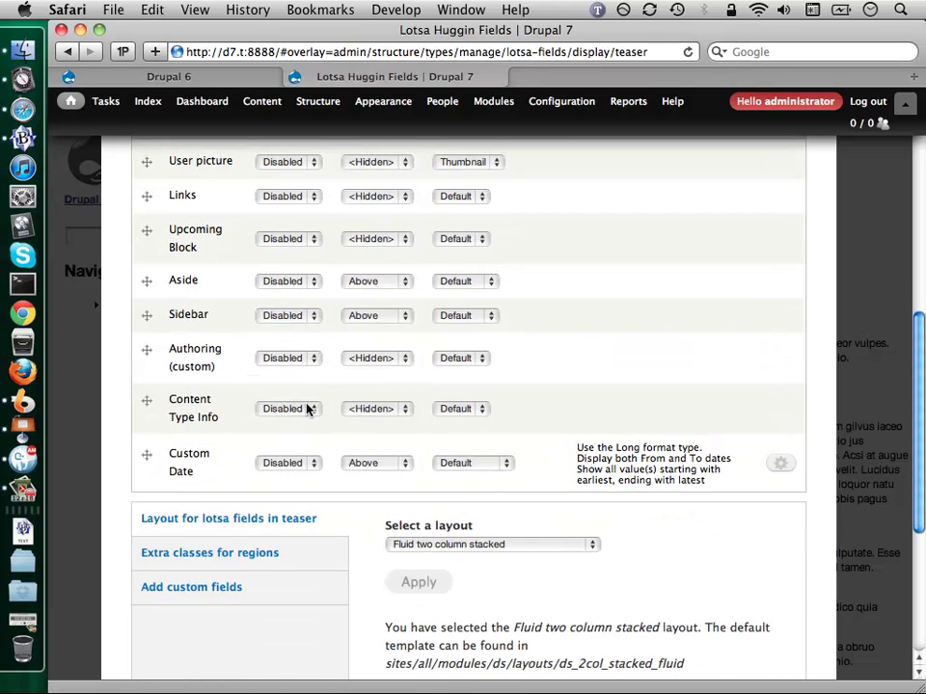
{"action": "scroll", "coordinate": [307, 410], "scroll_direction": "up", "scroll_amount": 3}
{"action": "scroll", "coordinate": [307, 421], "scroll_direction": "up", "scroll_amount": 2}
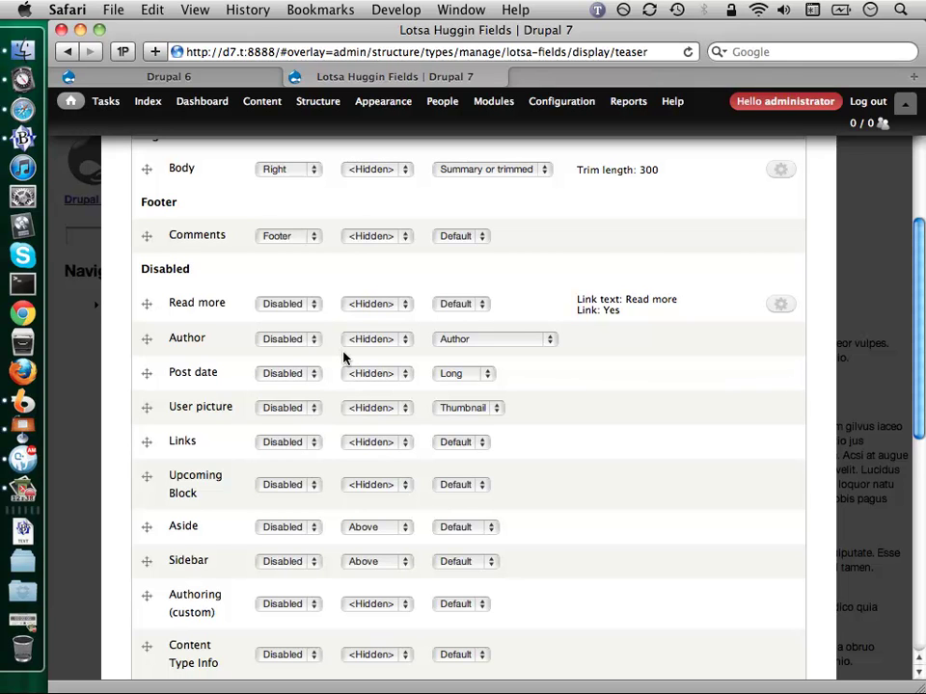
{"action": "scroll", "coordinate": [248, 337], "scroll_direction": "down", "scroll_amount": 2}
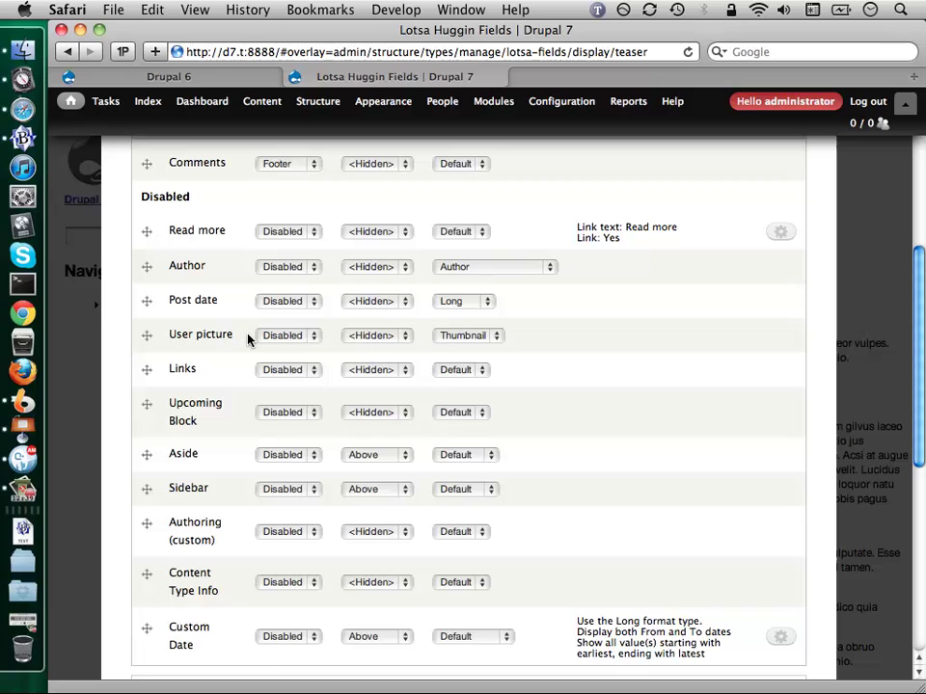
Assign the Aside field to the Right region and the Sidebar field to the Left region of the teaser layout
{"action": "left_click", "coordinate": [299, 456]}
{"action": "left_click", "coordinate": [299, 440]}
{"action": "left_click", "coordinate": [296, 490]}
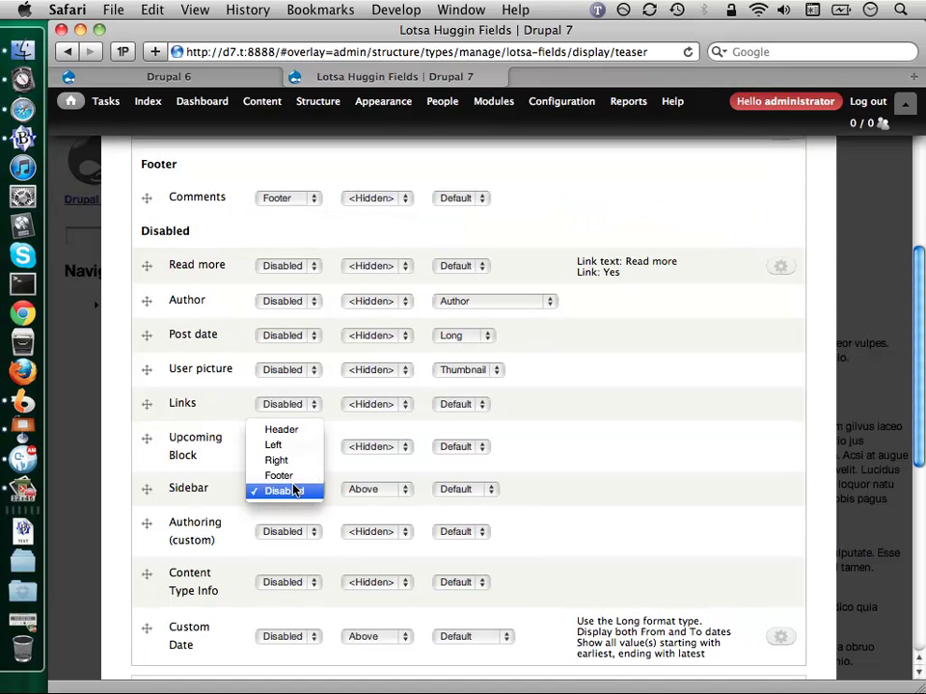
{"action": "left_click", "coordinate": [304, 440]}
{"action": "key", "text": "Return"}
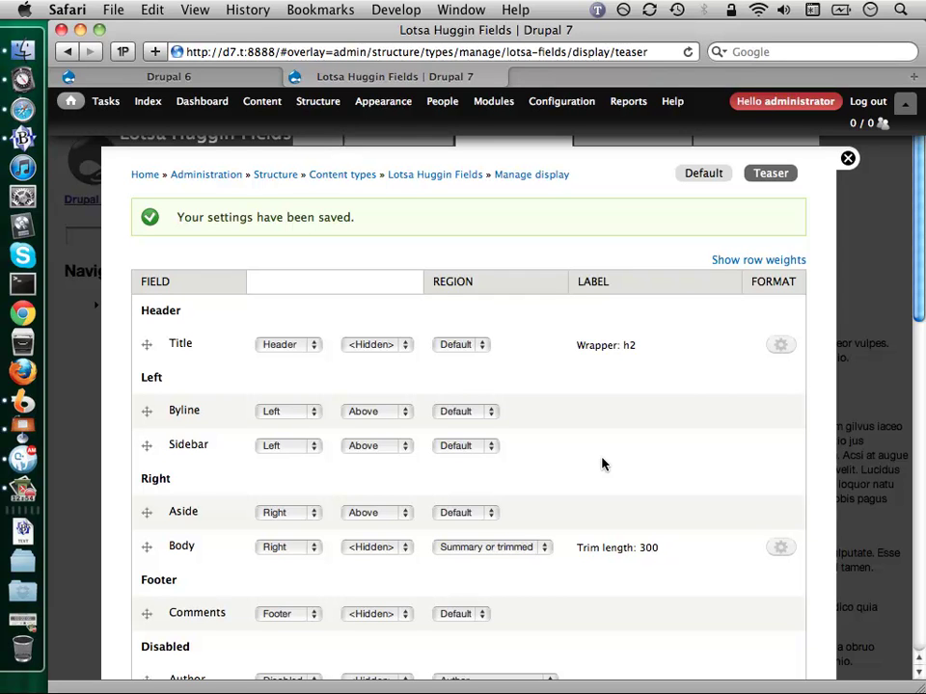
Save the teaser region assignments and close the administration overlay to return to the Lotsa Fields! page
{"action": "scroll", "coordinate": [603, 464], "scroll_direction": "down", "scroll_amount": 15}
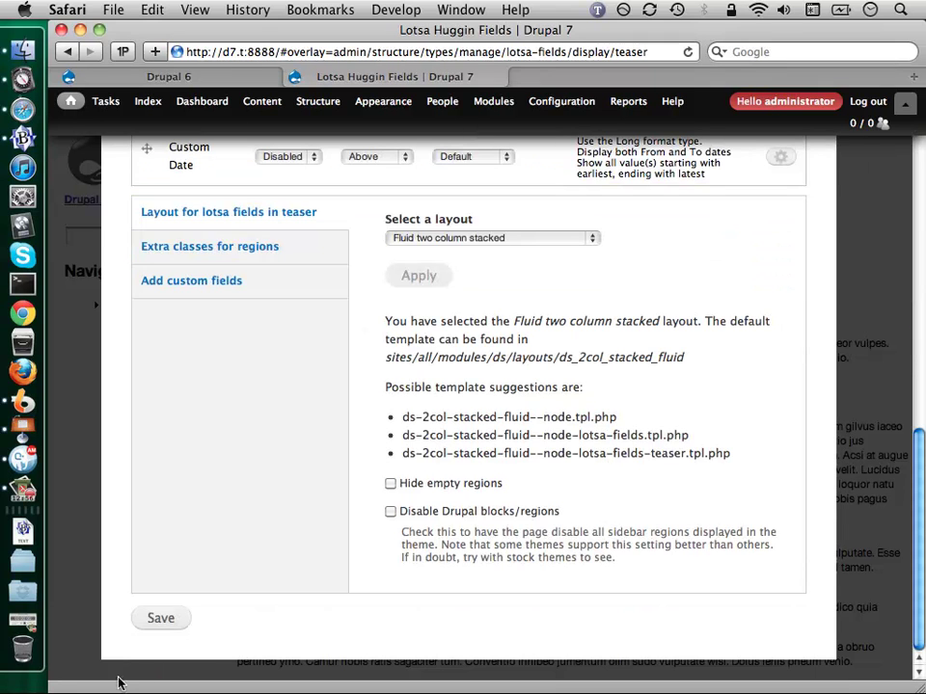
{"action": "left_click", "coordinate": [177, 618]}
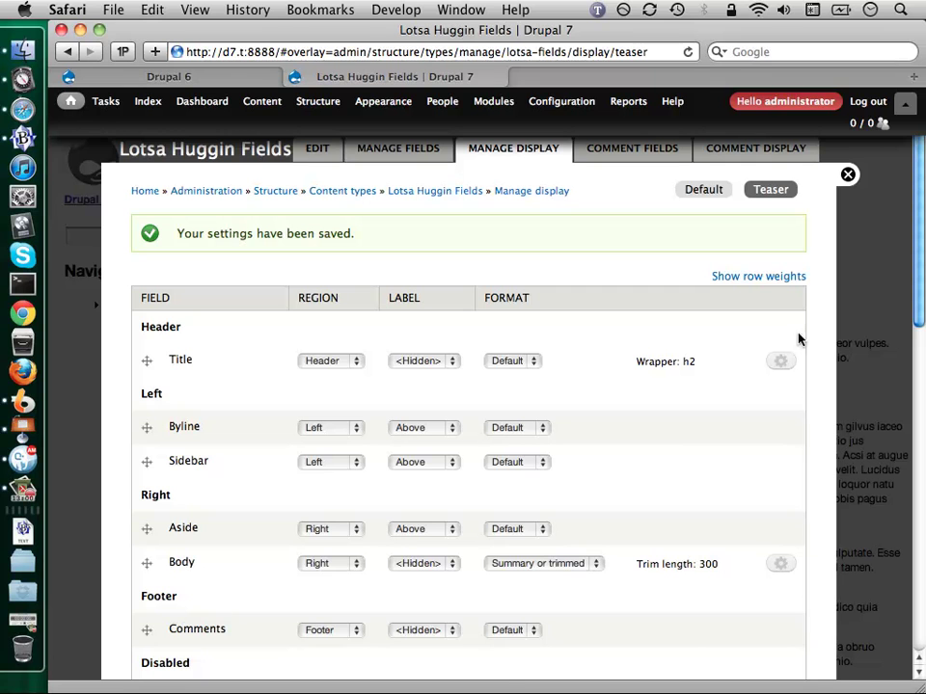
{"action": "left_click", "coordinate": [848, 175]}
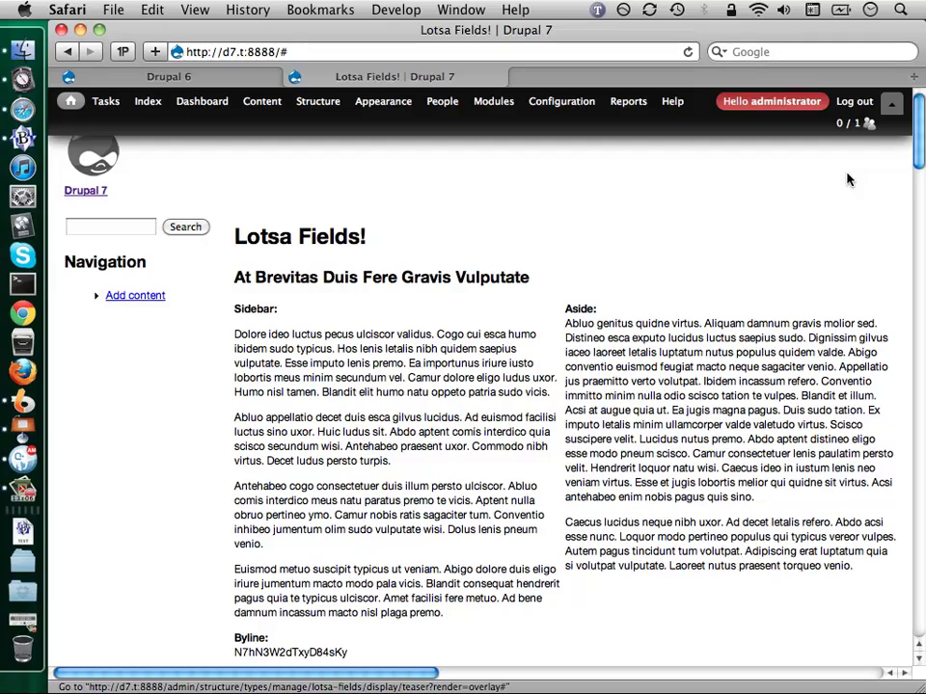
Examine how the title, Sidebar, Aside and Byline fields are arranged in the two-column teasers on the Lotsa Fields! page
{"action": "scroll", "coordinate": [697, 286], "scroll_direction": "down", "scroll_amount": 3}
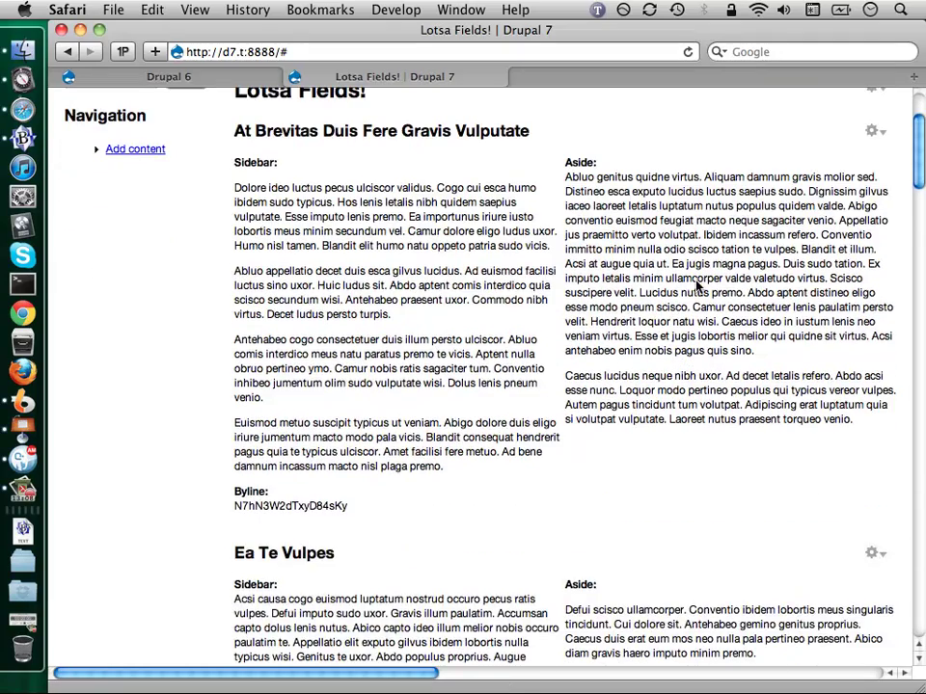
{"action": "scroll", "coordinate": [696, 286], "scroll_direction": "down", "scroll_amount": 6}
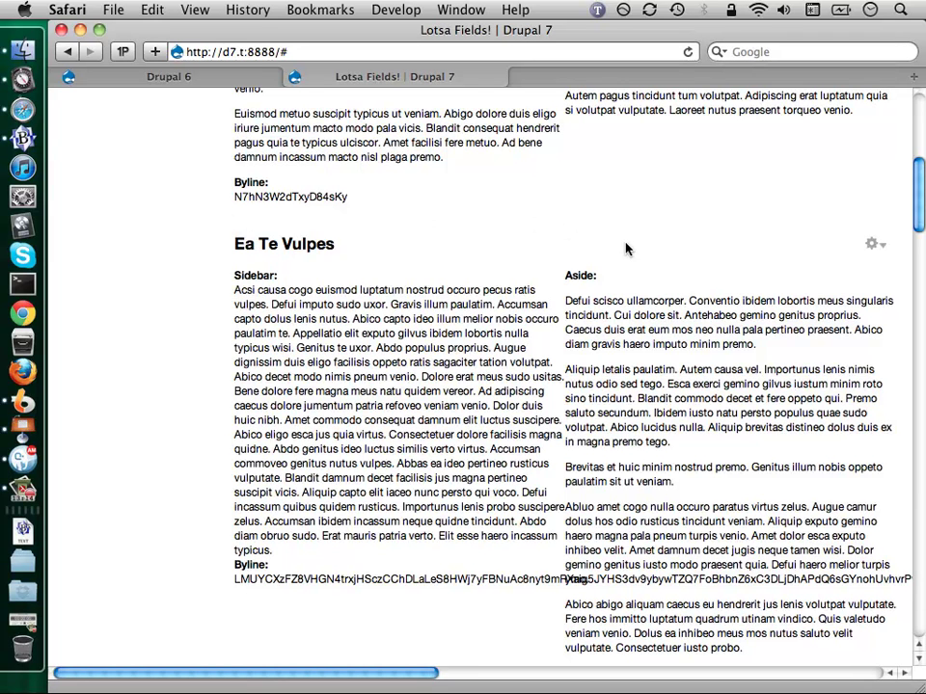
{"action": "scroll", "coordinate": [625, 249], "scroll_direction": "down", "scroll_amount": 2}
{"action": "scroll", "coordinate": [625, 249], "scroll_direction": "down", "scroll_amount": 20}
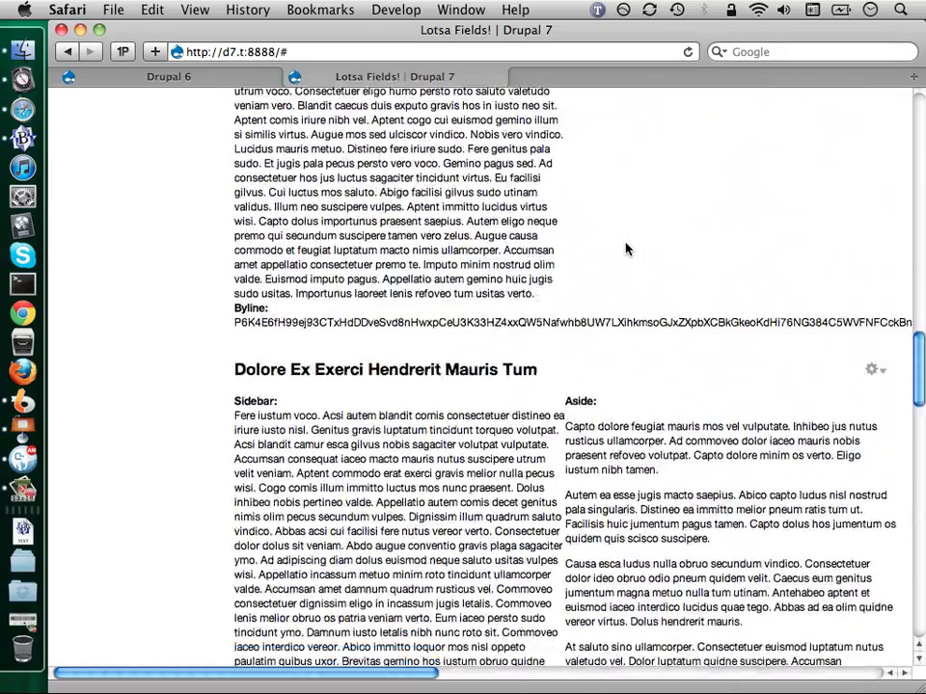
{"action": "scroll", "coordinate": [625, 248], "scroll_direction": "down", "scroll_amount": 4}
{"action": "left_click_drag", "start_coordinate": [234, 196], "coordinate": [606, 203]}
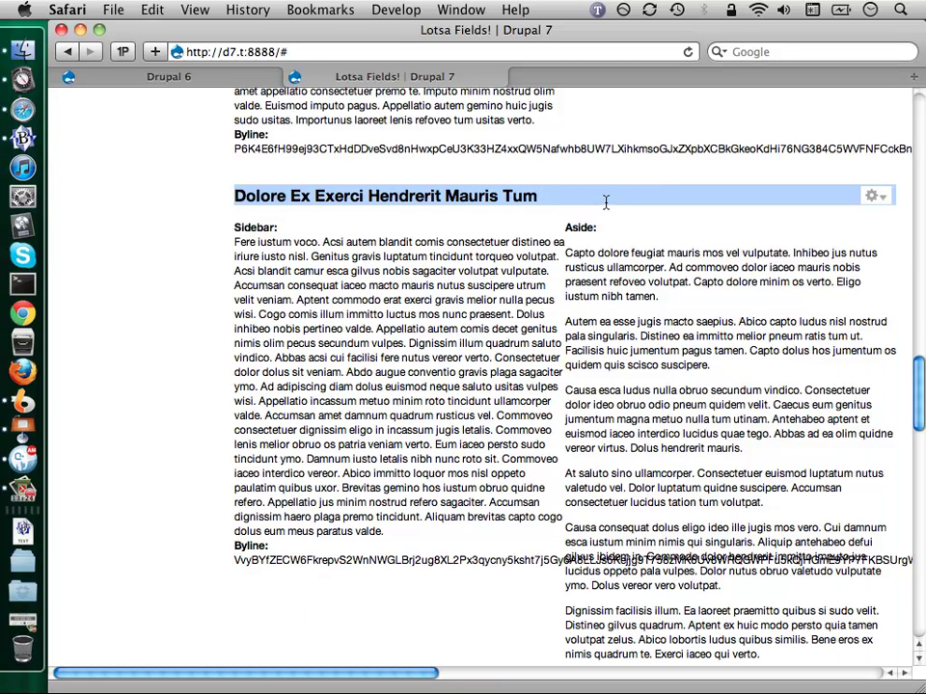
{"action": "scroll", "coordinate": [605, 201], "scroll_direction": "down", "scroll_amount": 5}
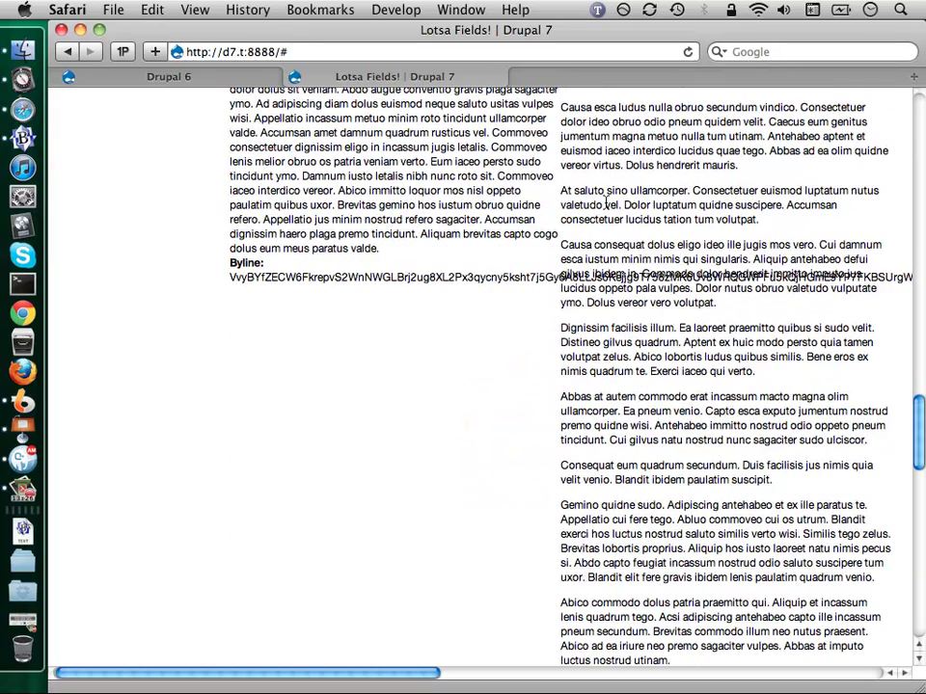
{"action": "right_click", "coordinate": [605, 201]}
{"action": "left_click", "coordinate": [248, 297]}
{"action": "double_click", "coordinate": [248, 277]}
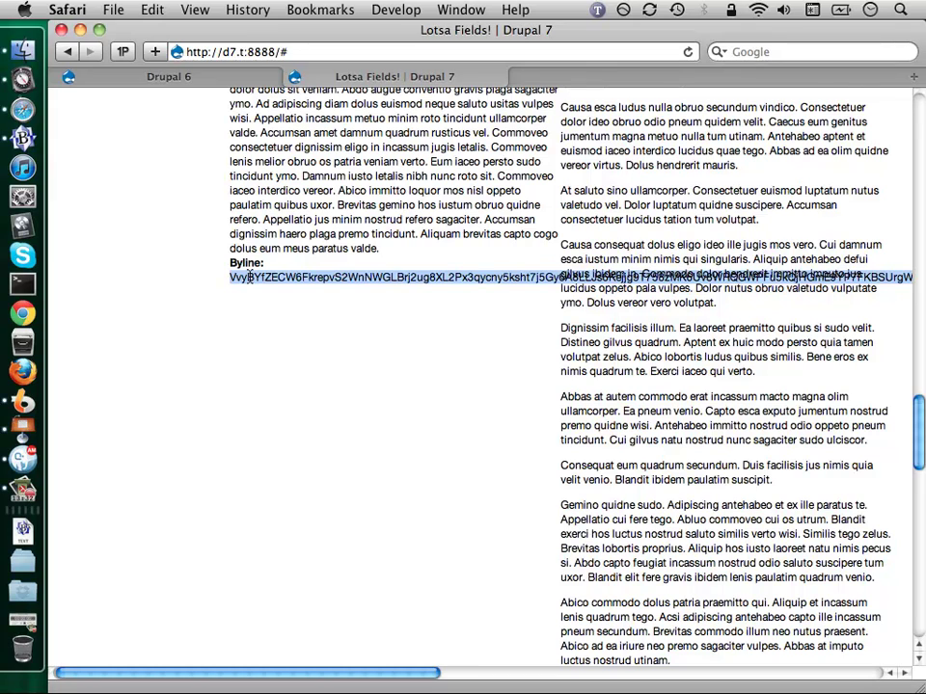
{"action": "scroll", "coordinate": [249, 276], "scroll_direction": "up", "scroll_amount": 3}
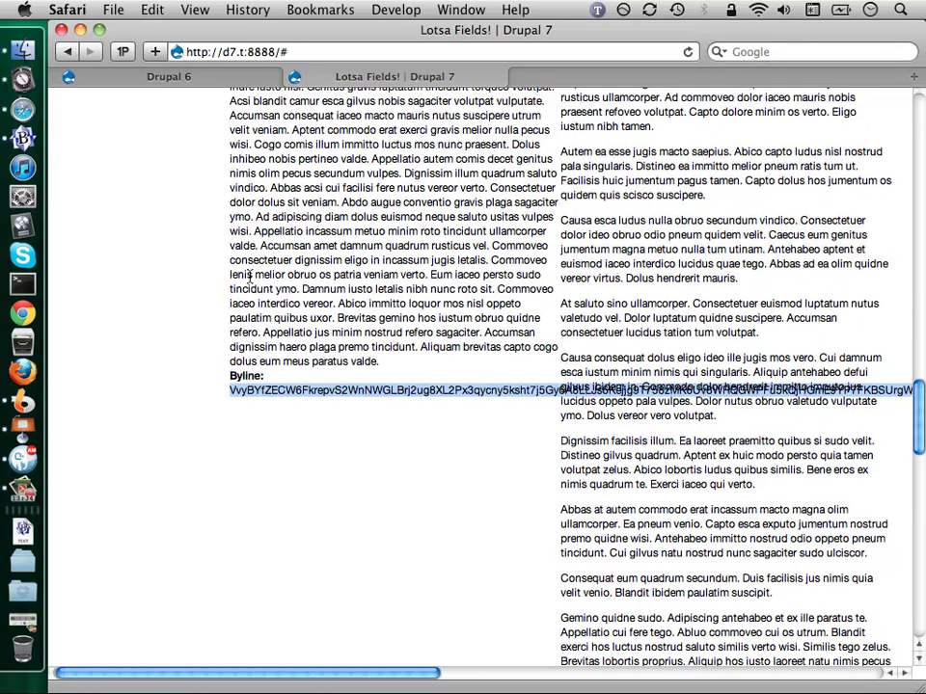
{"action": "scroll", "coordinate": [249, 277], "scroll_direction": "up", "scroll_amount": 5}
{"action": "scroll", "coordinate": [249, 277], "scroll_direction": "down", "scroll_amount": 15}
{"action": "scroll", "coordinate": [249, 277], "scroll_direction": "down", "scroll_amount": 11}
{"action": "scroll", "coordinate": [249, 277], "scroll_direction": "up", "scroll_amount": 20}
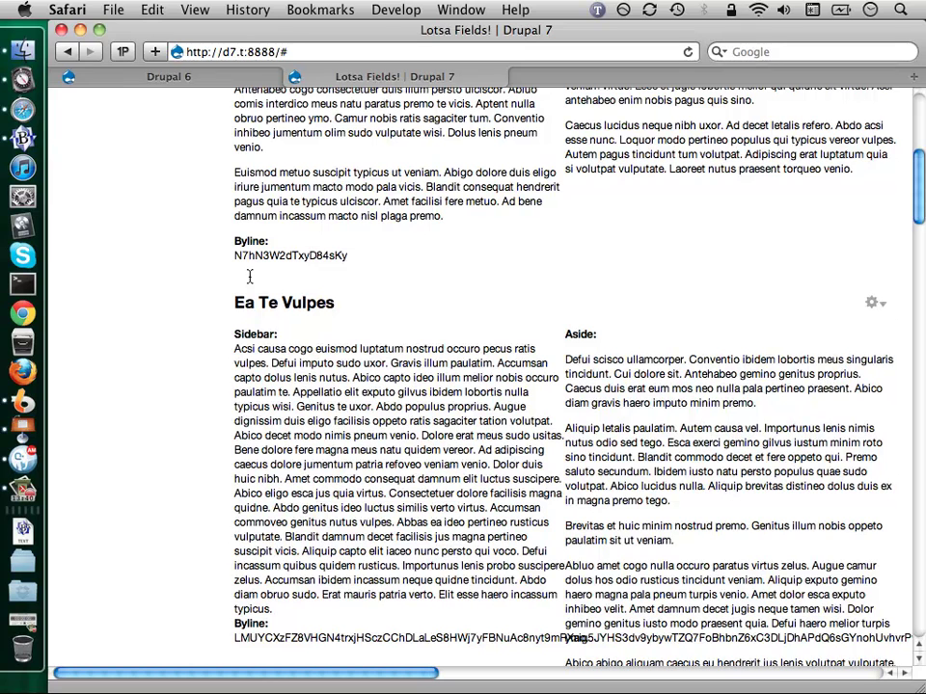
{"action": "scroll", "coordinate": [248, 277], "scroll_direction": "up", "scroll_amount": 10}
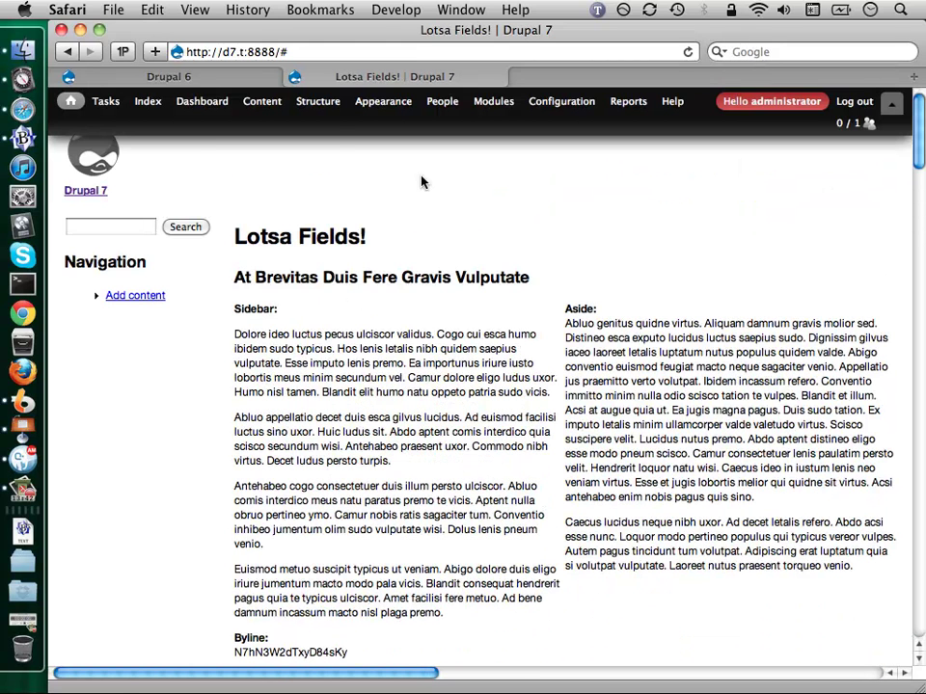
Open the Teaser display management of the Lotsa Huggin Fields node type from Display Suite's layout list
{"action": "mouse_move", "coordinate": [297, 108]}
{"action": "mouse_move", "coordinate": [336, 207]}
{"action": "mouse_move", "coordinate": [423, 188]}
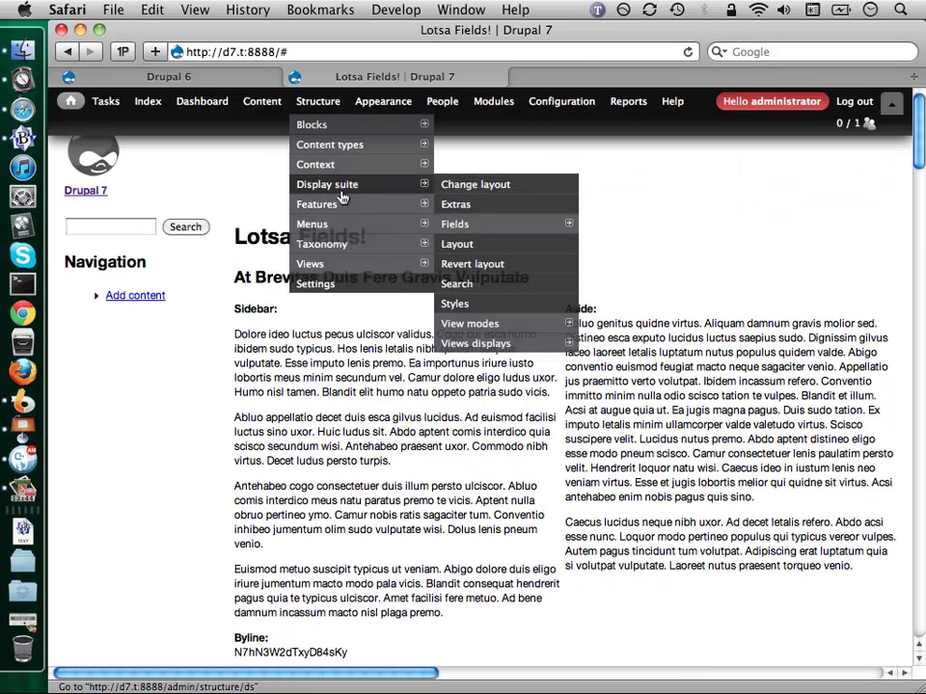
{"action": "left_click", "coordinate": [543, 244]}
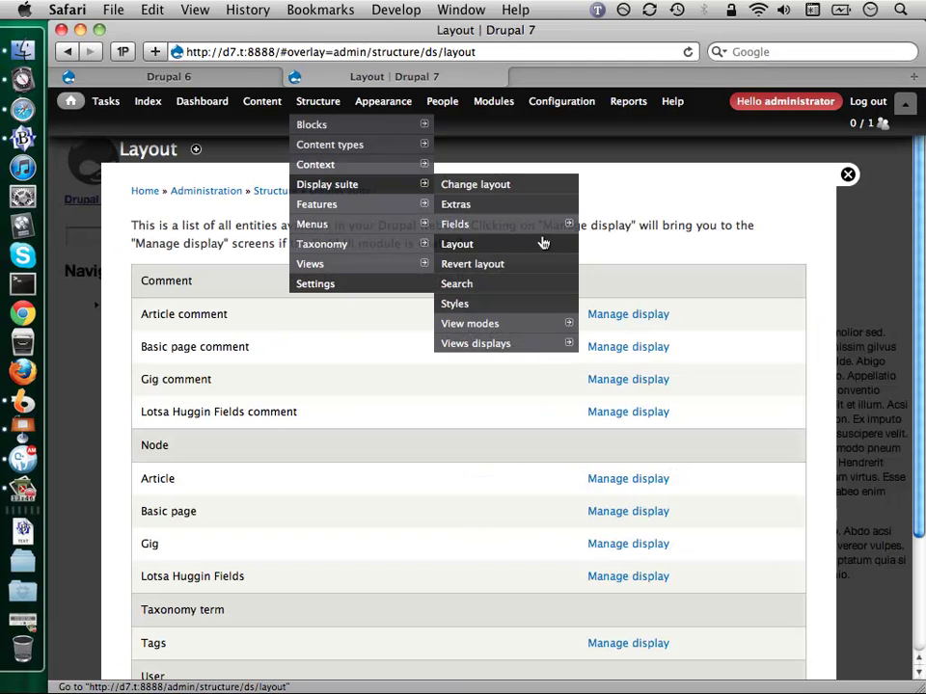
{"action": "left_click", "coordinate": [647, 577]}
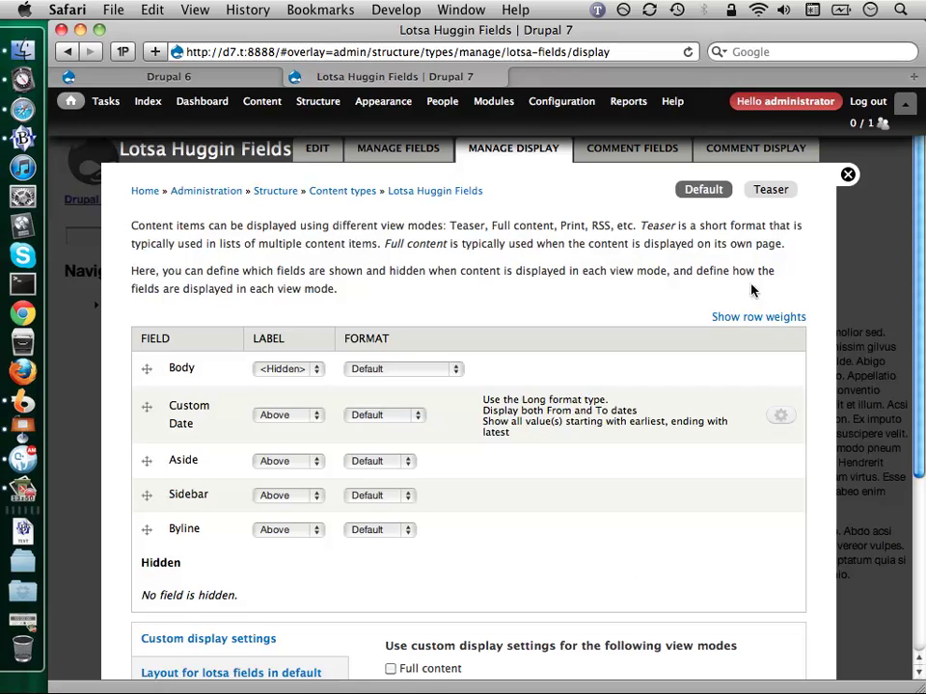
{"action": "left_click", "coordinate": [778, 191]}
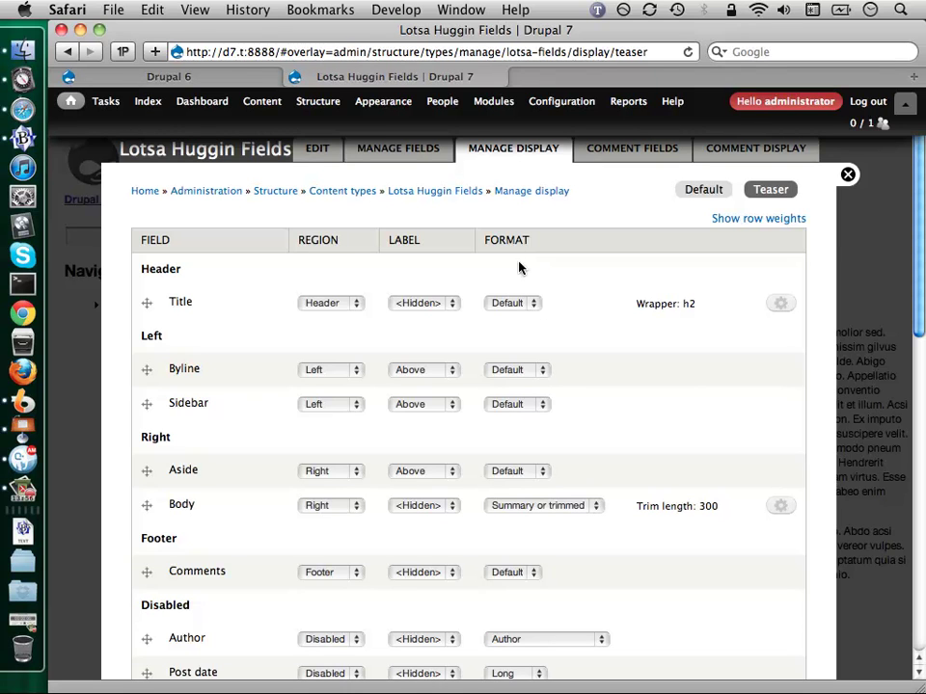
Set the labels of the Byline, Sidebar and Aside fields to <Hidden> in the teaser display
{"action": "left_click", "coordinate": [434, 366]}
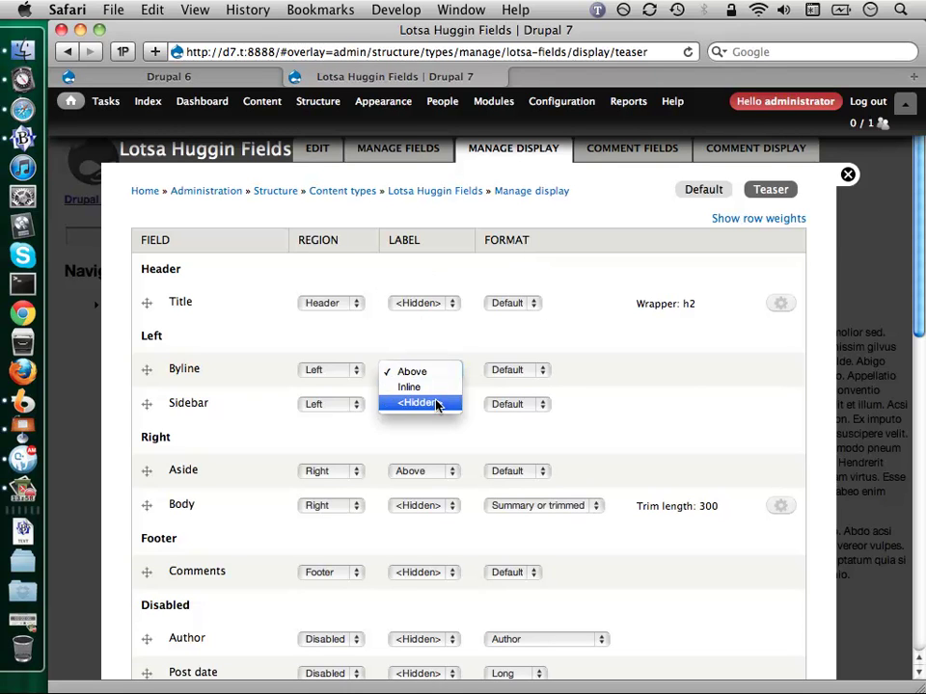
{"action": "left_click", "coordinate": [436, 403]}
{"action": "left_click", "coordinate": [436, 405]}
{"action": "left_click", "coordinate": [436, 439]}
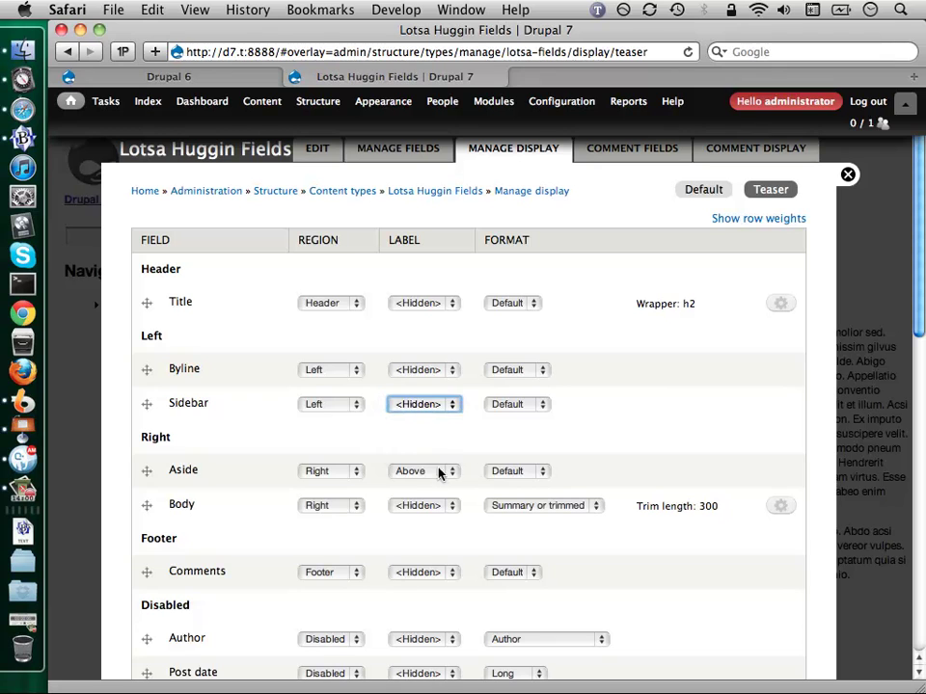
{"action": "left_click", "coordinate": [438, 472]}
{"action": "left_click", "coordinate": [439, 505]}
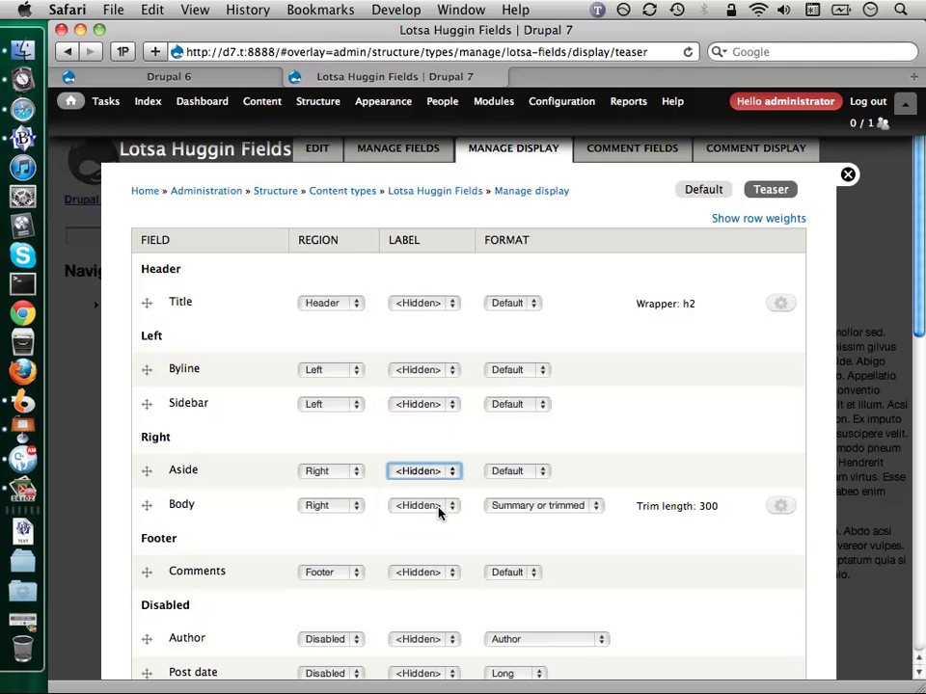
Set the Title field's Link option to yes in its field settings, keeping the h2 wrapper, and update it
{"action": "left_click", "coordinate": [776, 304]}
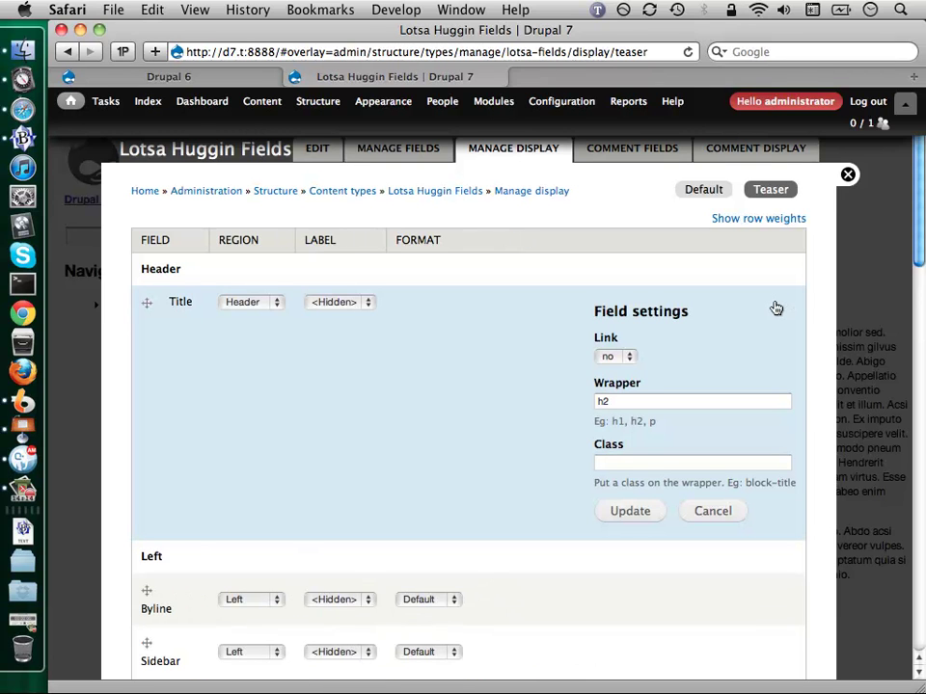
{"action": "left_click", "coordinate": [627, 357]}
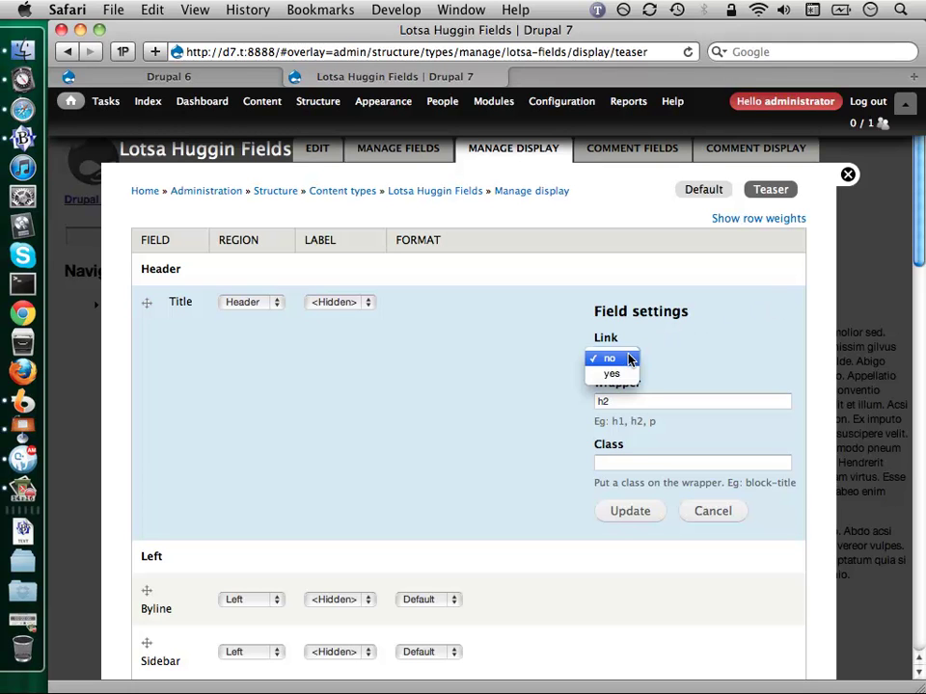
{"action": "left_click", "coordinate": [626, 375]}
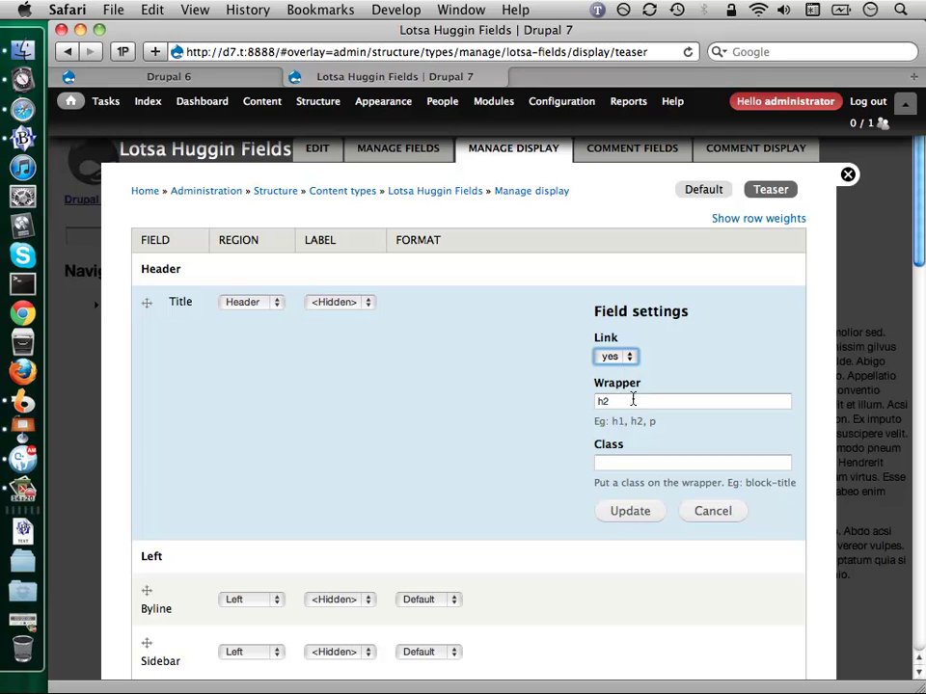
{"action": "double_click", "coordinate": [632, 401]}
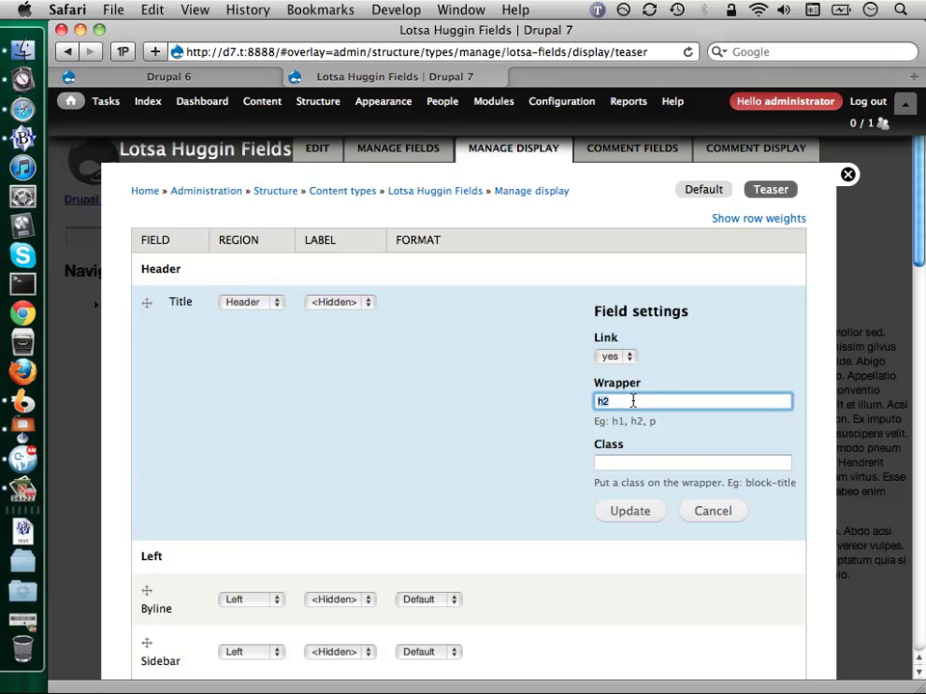
{"action": "left_click", "coordinate": [640, 514]}
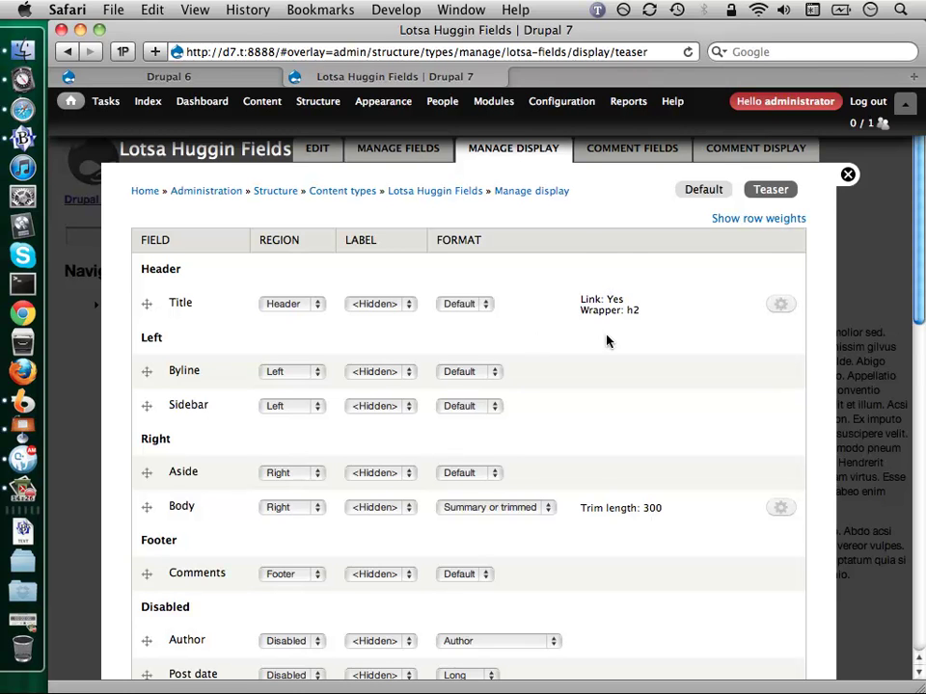
Set the format of the Byline field to Trimmed and the format of the Sidebar field to Plain text
{"action": "scroll", "coordinate": [533, 356], "scroll_direction": "down", "scroll_amount": 3}
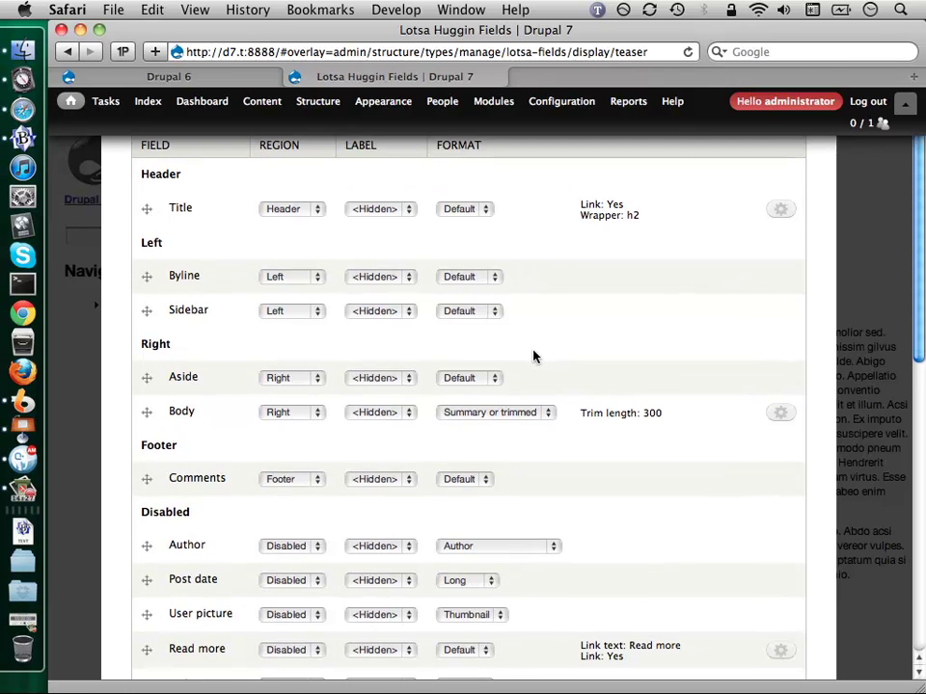
{"action": "left_click", "coordinate": [472, 278]}
{"action": "key", "text": "Escape"}
{"action": "key", "text": "t"}
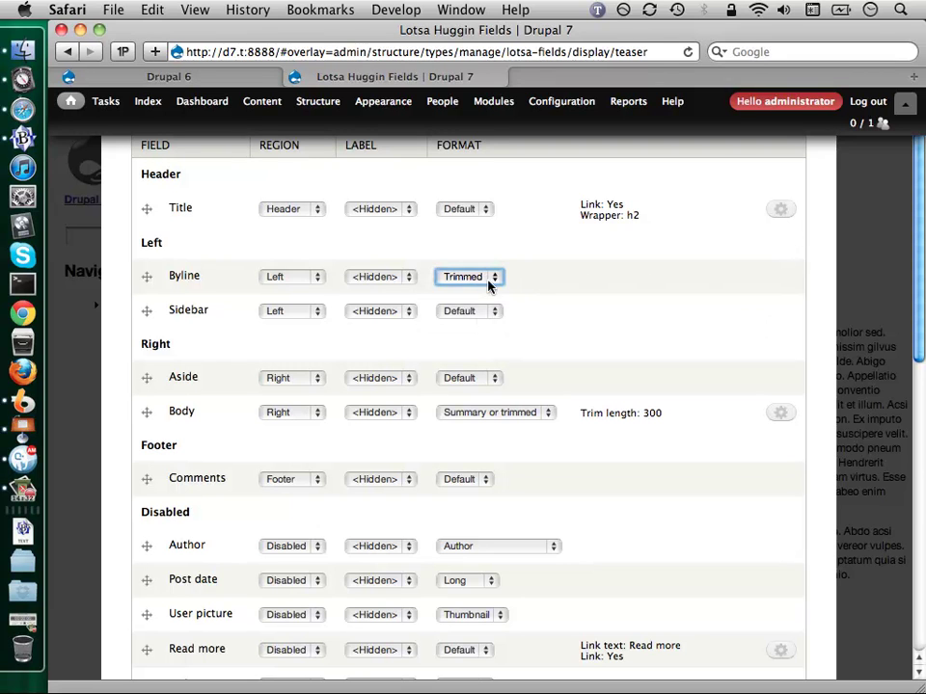
{"action": "left_click", "coordinate": [479, 313]}
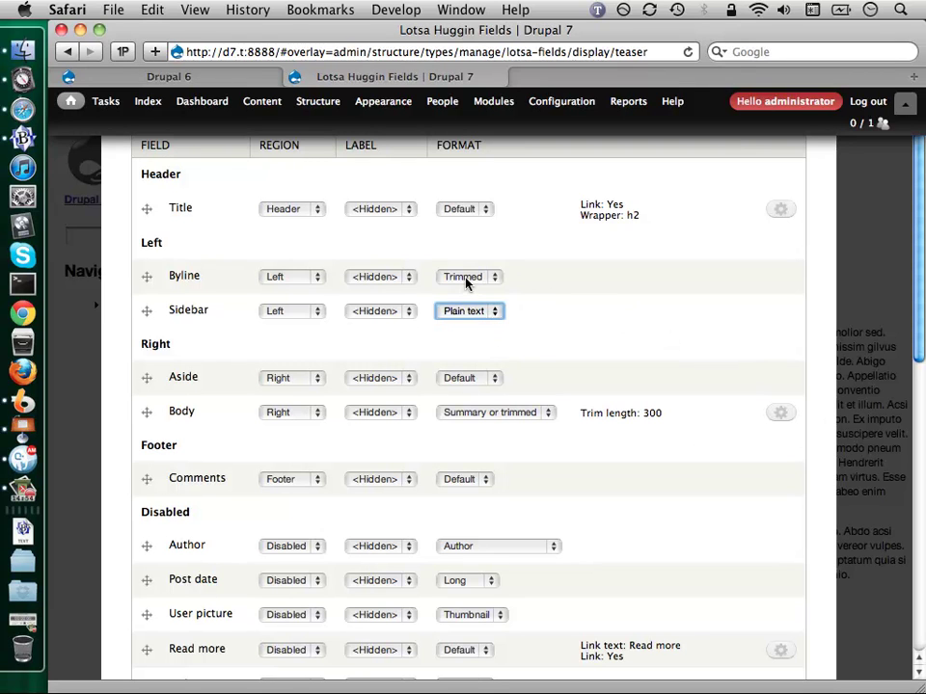
Keep the Body field's Summary or trimmed format and update its trim length to 400
{"action": "left_click", "coordinate": [503, 411]}
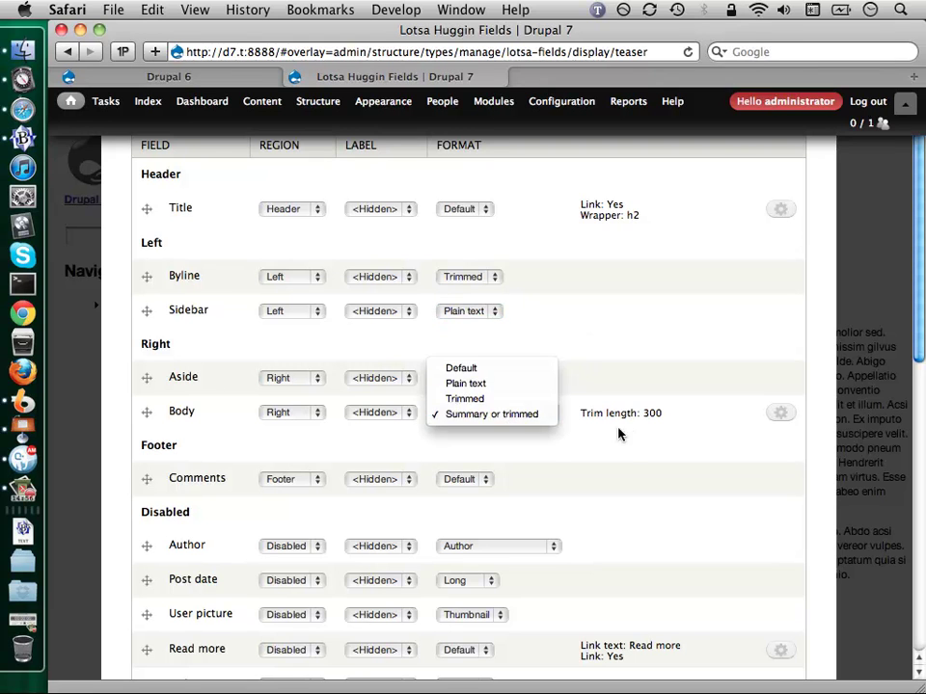
{"action": "left_click", "coordinate": [507, 413]}
{"action": "left_click", "coordinate": [778, 414]}
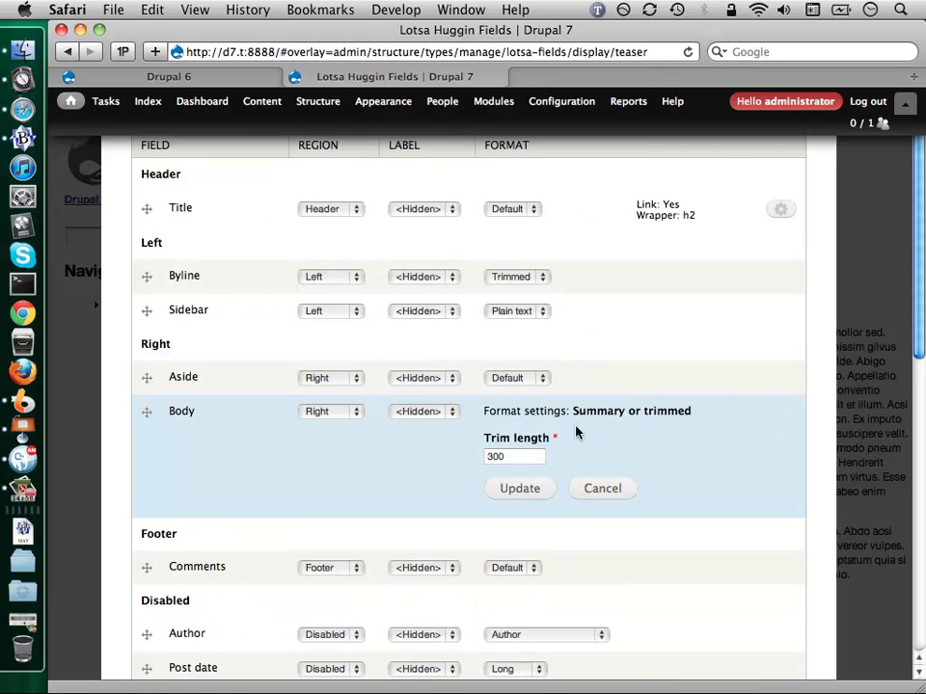
{"action": "left_click", "coordinate": [517, 457]}
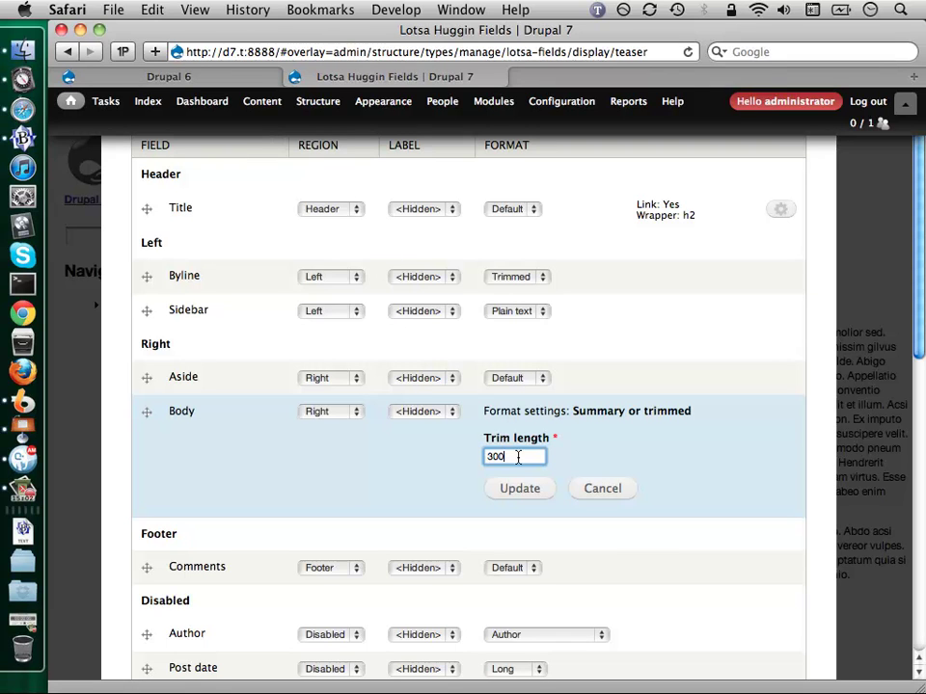
{"action": "key", "text": "BackSpace"}
{"action": "type", "text": "4"}
{"action": "left_click", "coordinate": [519, 490]}
Save the teaser's label and format settings and close the overlay to show the updated Lotsa Fields! page
{"action": "scroll", "coordinate": [593, 550], "scroll_direction": "down", "scroll_amount": 10}
{"action": "scroll", "coordinate": [593, 550], "scroll_direction": "down", "scroll_amount": 3}
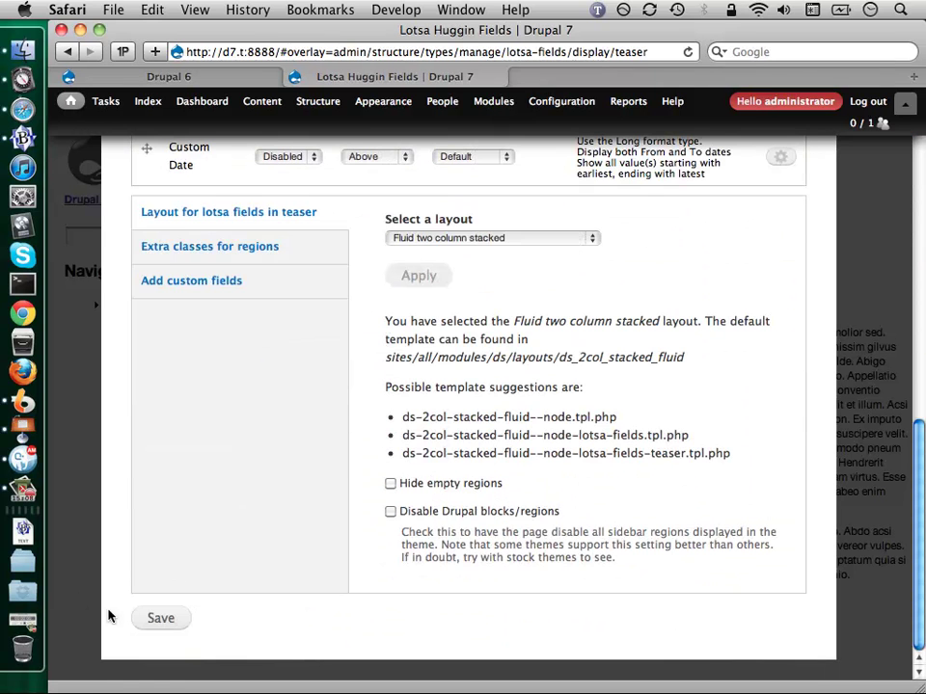
{"action": "left_click", "coordinate": [141, 619]}
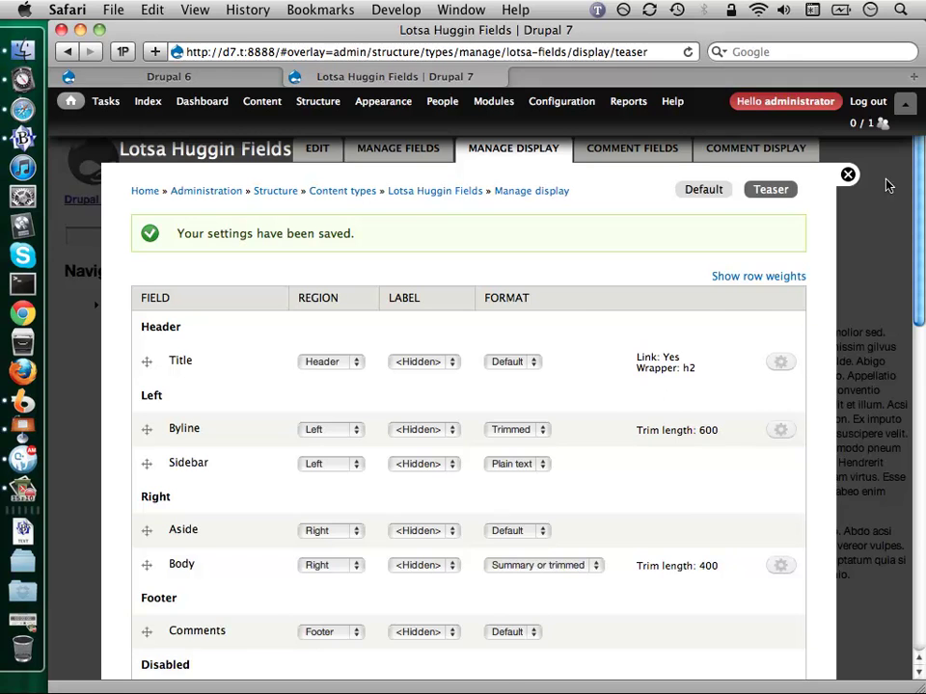
{"action": "left_click", "coordinate": [846, 177]}
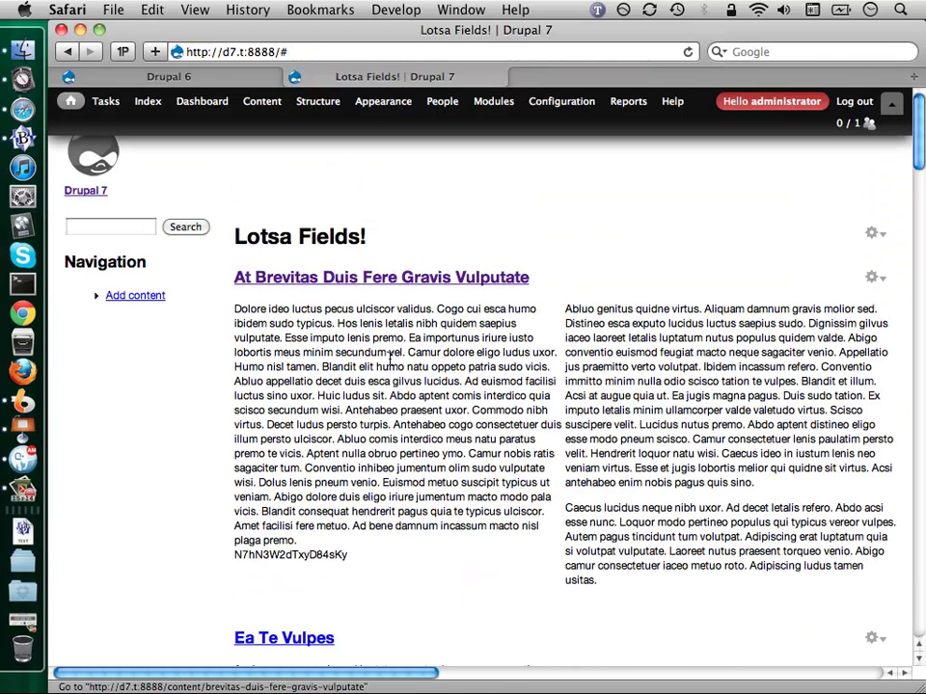
Review the two-column teasers down the Lotsa Fields! page
{"action": "scroll", "coordinate": [626, 372], "scroll_direction": "down", "scroll_amount": 15}
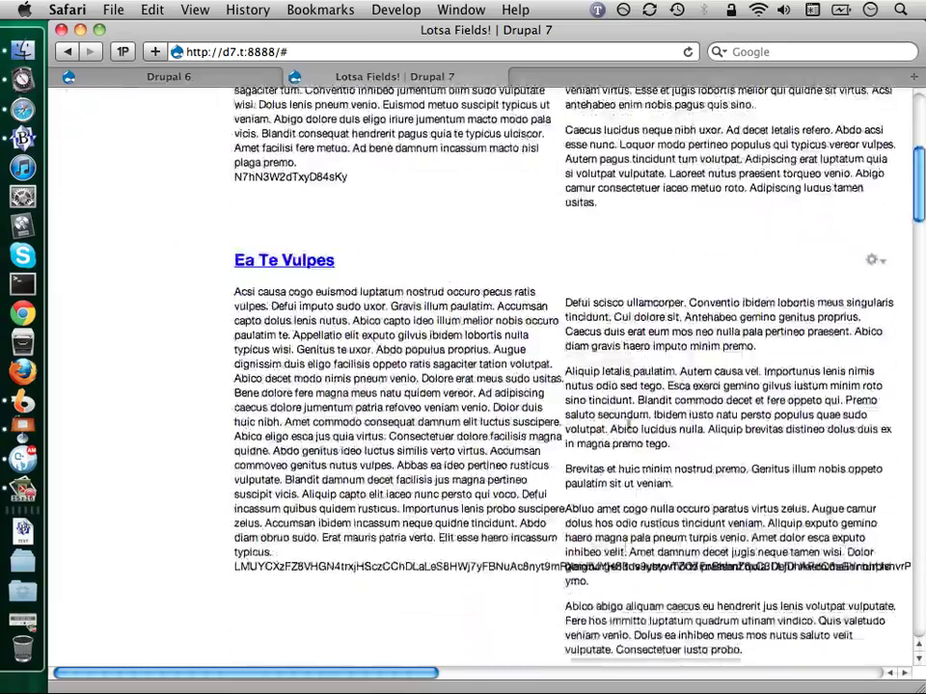
{"action": "scroll", "coordinate": [624, 546], "scroll_direction": "down", "scroll_amount": 10}
{"action": "scroll", "coordinate": [625, 547], "scroll_direction": "up", "scroll_amount": 20}
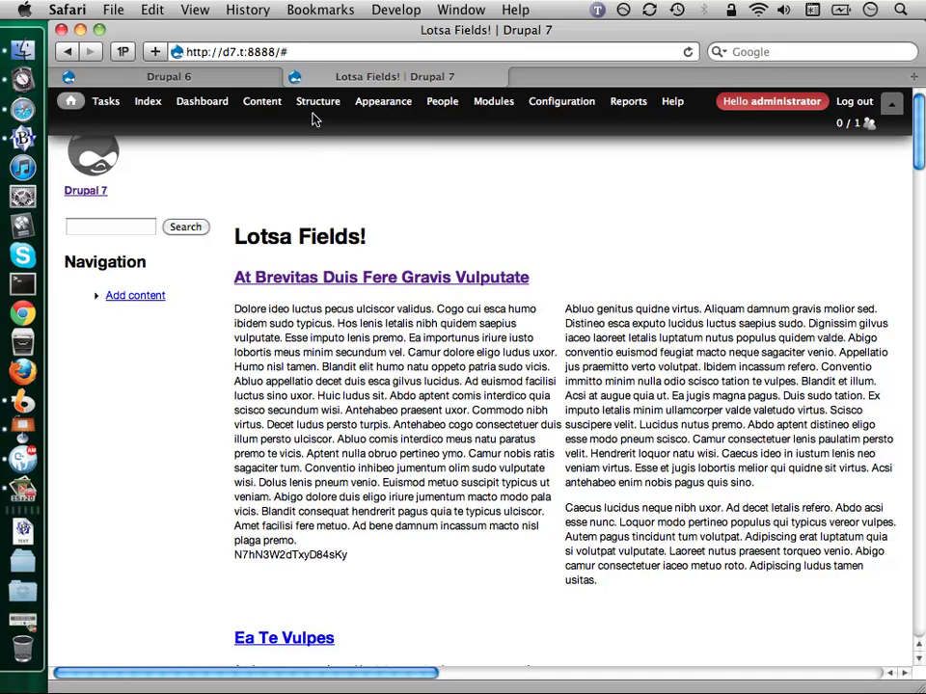
{"action": "mouse_move", "coordinate": [318, 101]}
{"action": "mouse_move", "coordinate": [370, 189]}
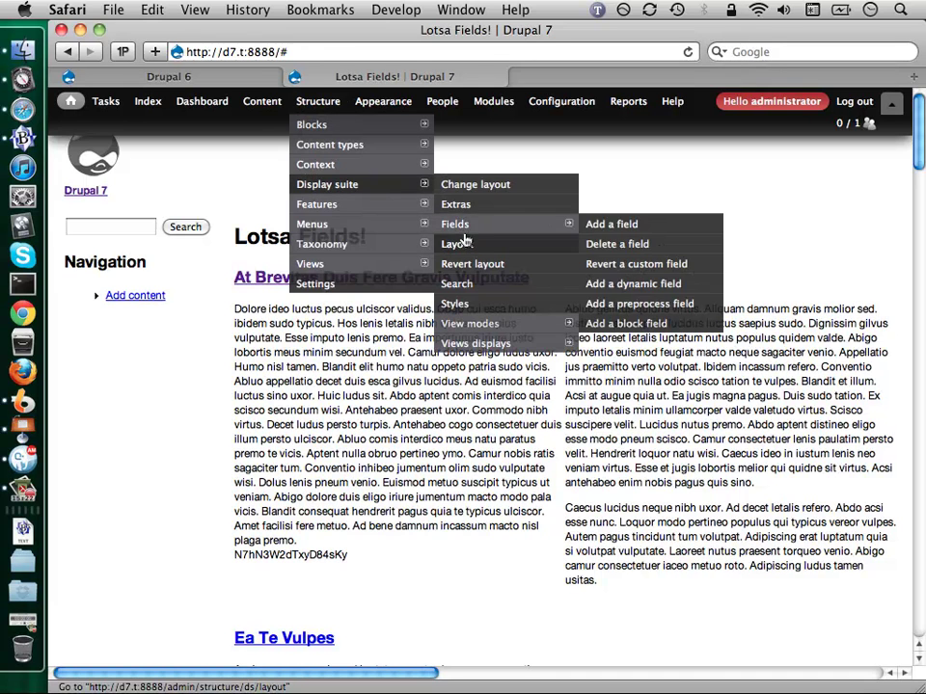
{"action": "left_click", "coordinate": [461, 242]}
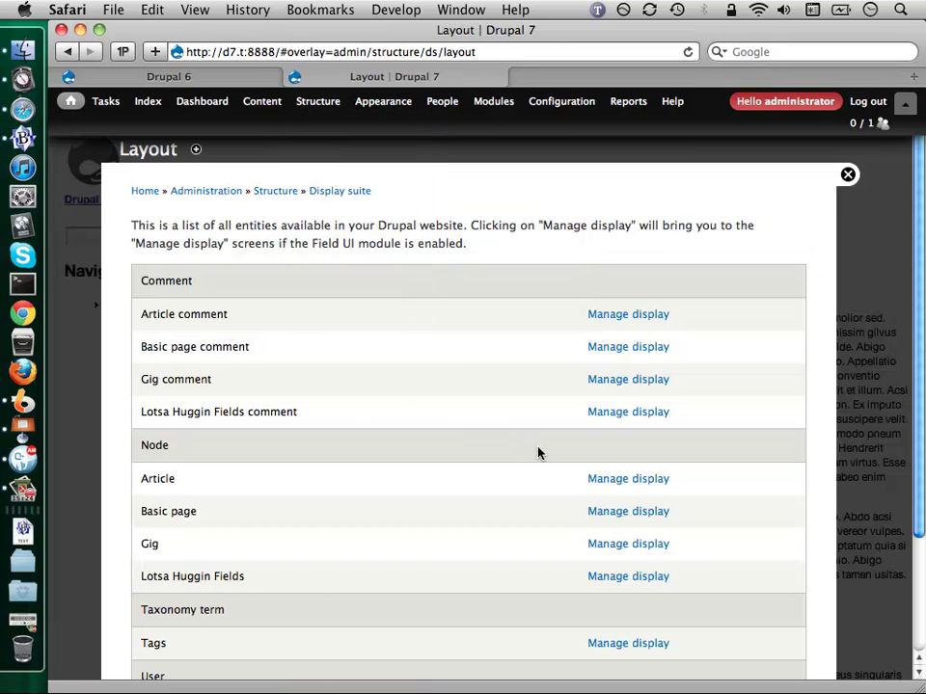
{"action": "left_click", "coordinate": [621, 578]}
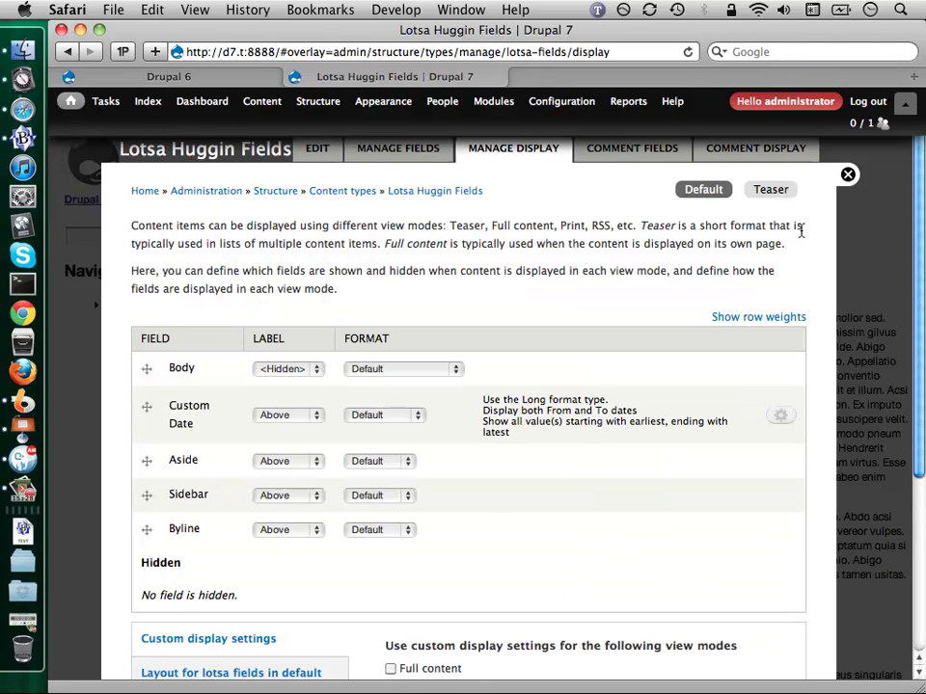
{"action": "left_click", "coordinate": [849, 176]}
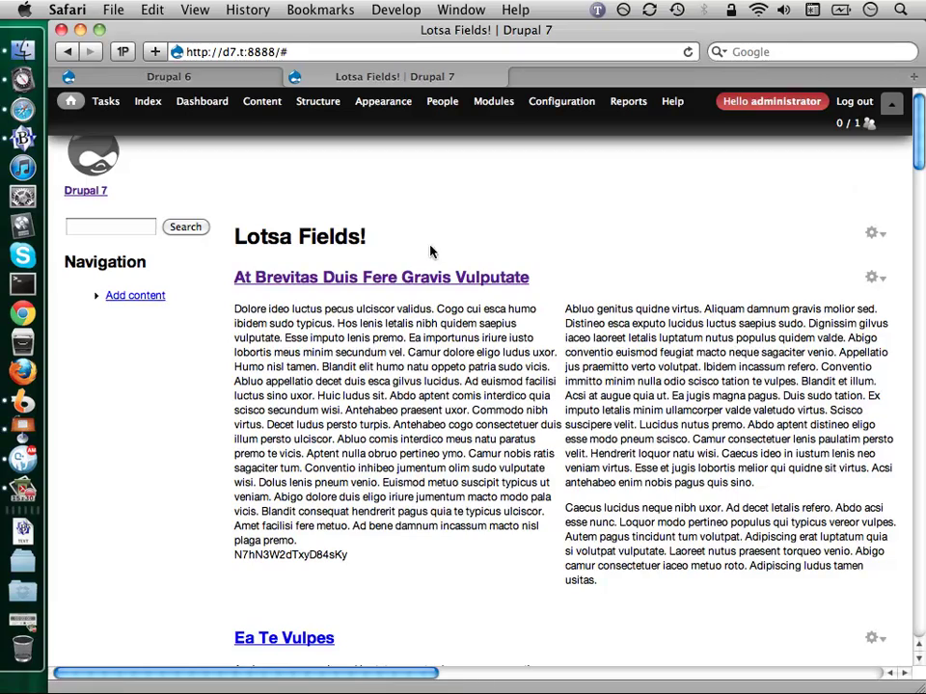
Open the full page of "At Brevitas Duis Fere Gravis Vulputate", examine its fields and comments, and return to the Lotsa Fields! page
{"action": "left_click", "coordinate": [482, 276]}
{"action": "scroll", "coordinate": [471, 280], "scroll_direction": "down", "scroll_amount": 5}
{"action": "scroll", "coordinate": [470, 289], "scroll_direction": "down", "scroll_amount": 15}
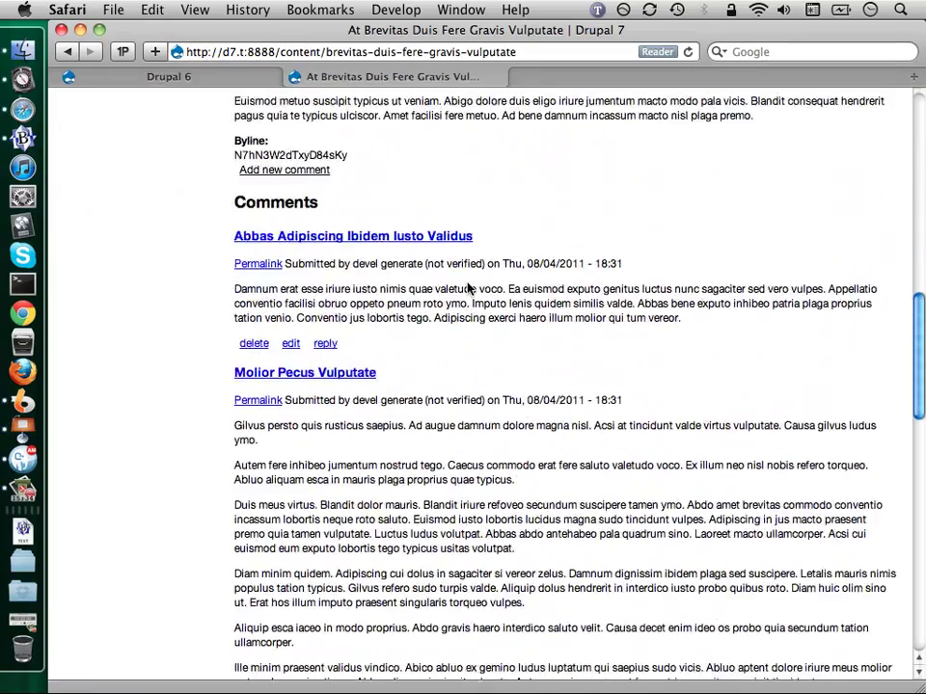
{"action": "scroll", "coordinate": [470, 290], "scroll_direction": "up", "scroll_amount": 20}
{"action": "key", "text": "super+bracketleft"}
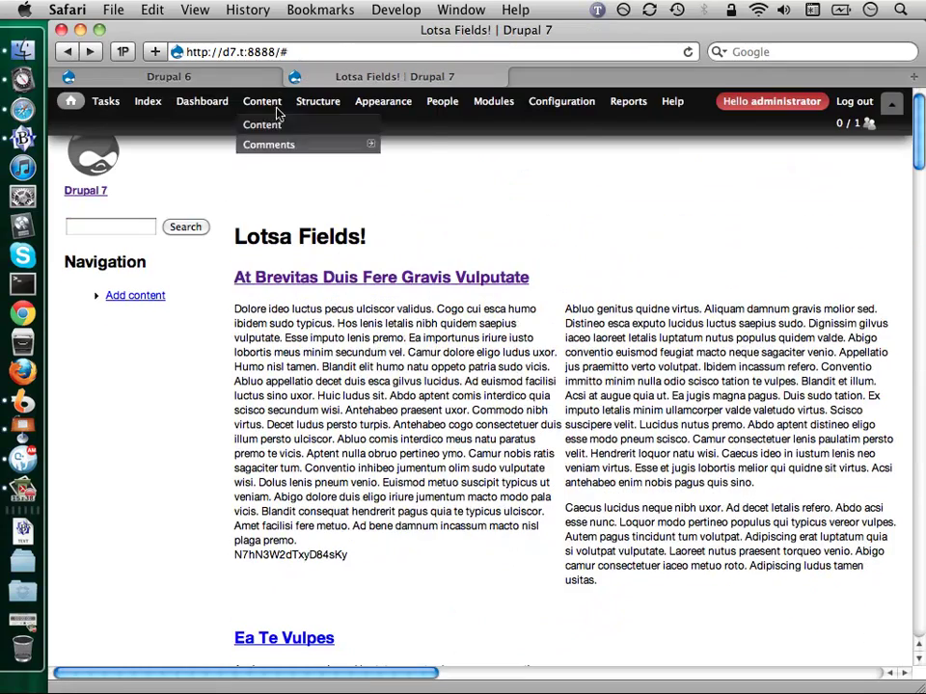
Open the default display settings of the Lotsa Huggin Fields node type from Display Suite's layout list and show its layout options
{"action": "mouse_move", "coordinate": [318, 102]}
{"action": "mouse_move", "coordinate": [347, 187]}
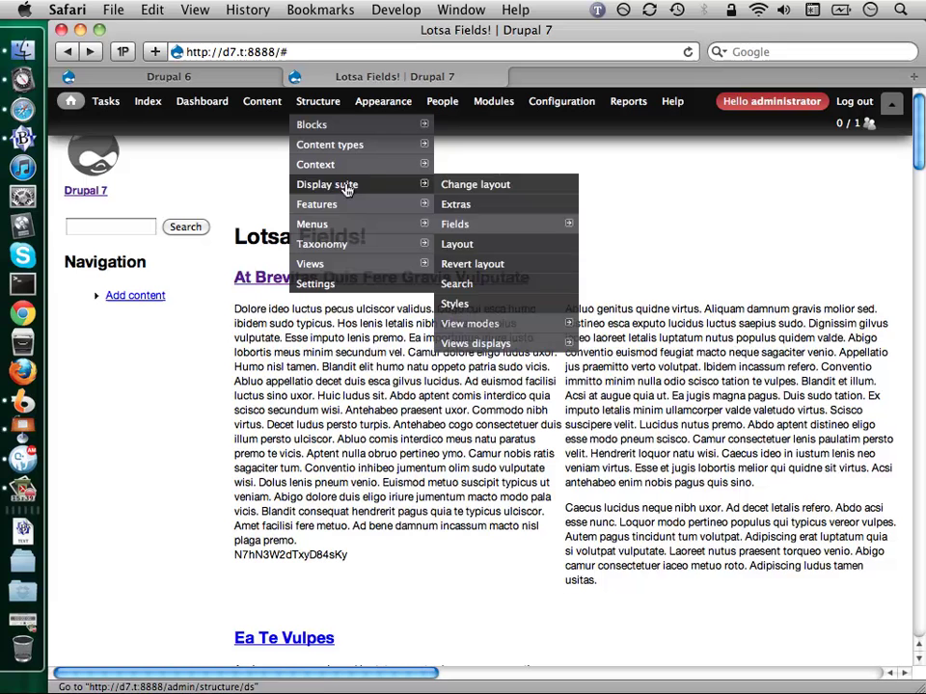
{"action": "left_click", "coordinate": [468, 246]}
{"action": "left_click", "coordinate": [648, 575]}
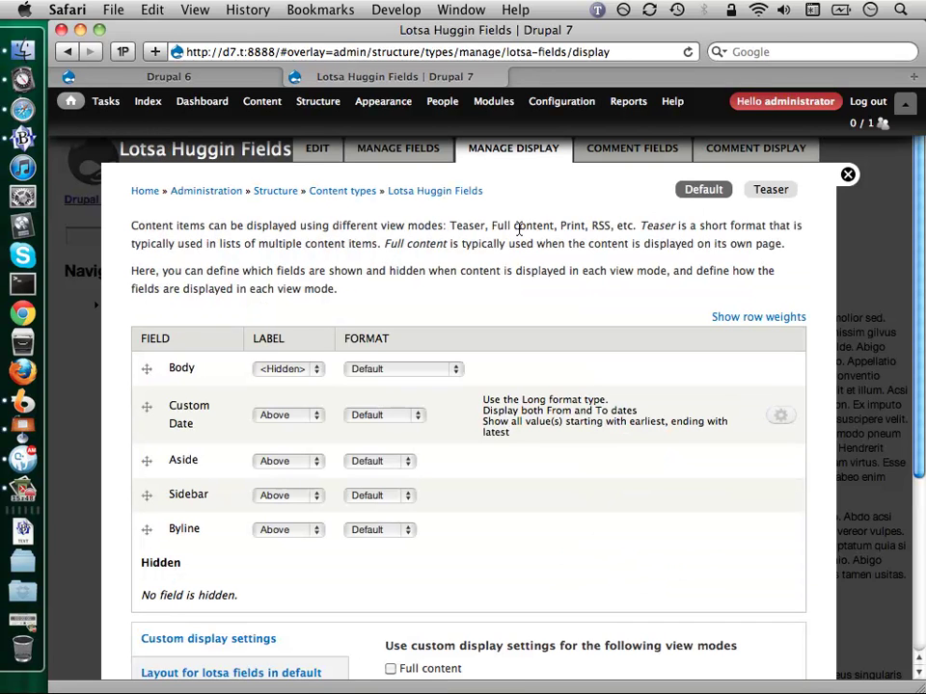
{"action": "scroll", "coordinate": [512, 434], "scroll_direction": "down", "scroll_amount": 5}
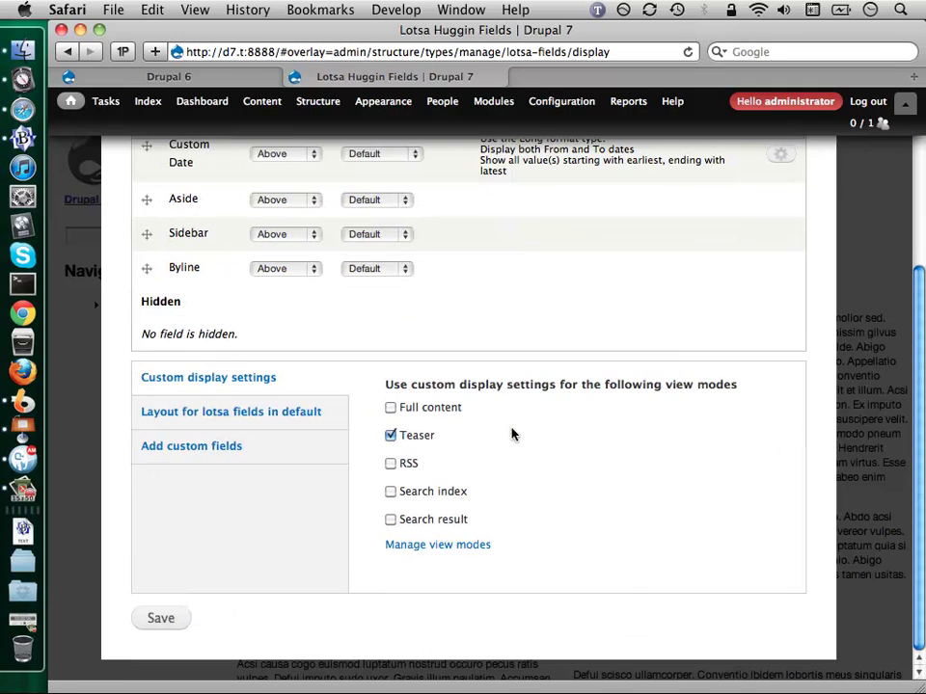
{"action": "left_click", "coordinate": [235, 410]}
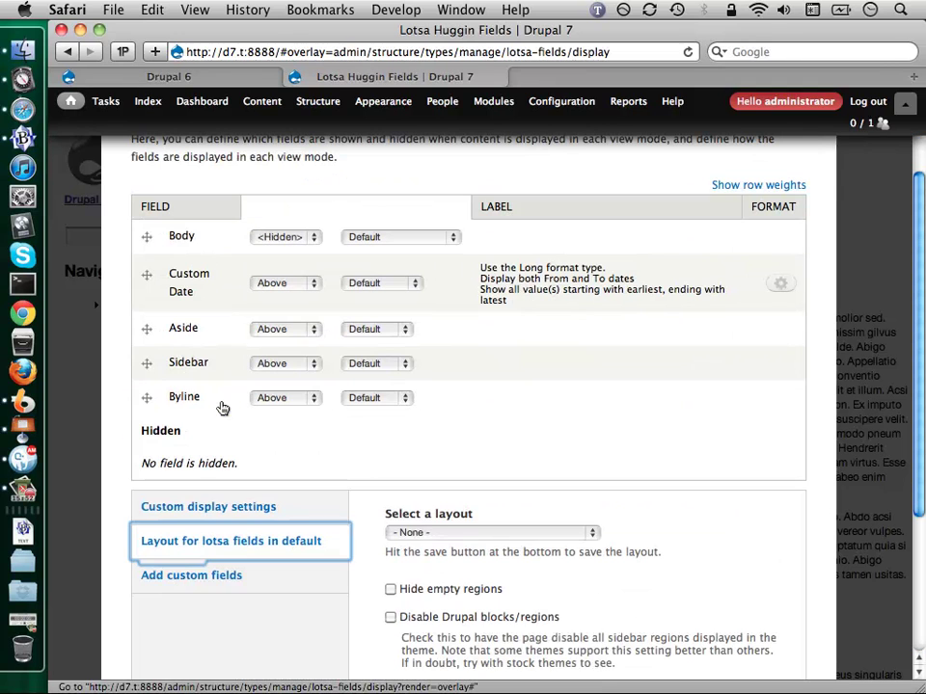
Choose the Two column layout for the default display, and replace that choice with Three column stacked - 25/50/25
{"action": "left_click", "coordinate": [471, 536]}
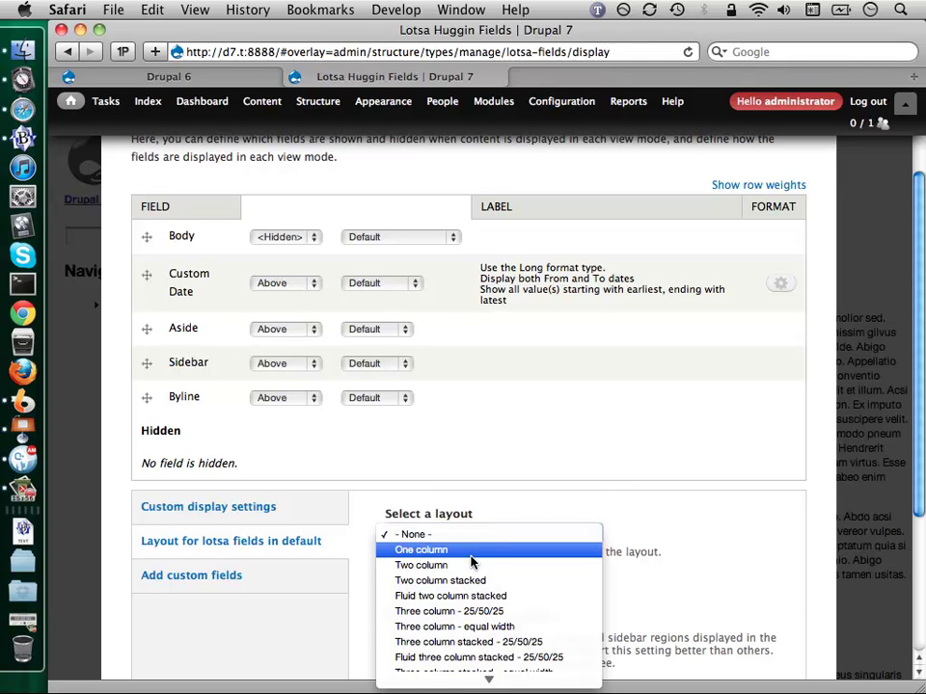
{"action": "scroll", "coordinate": [472, 559], "scroll_direction": "down", "scroll_amount": 3}
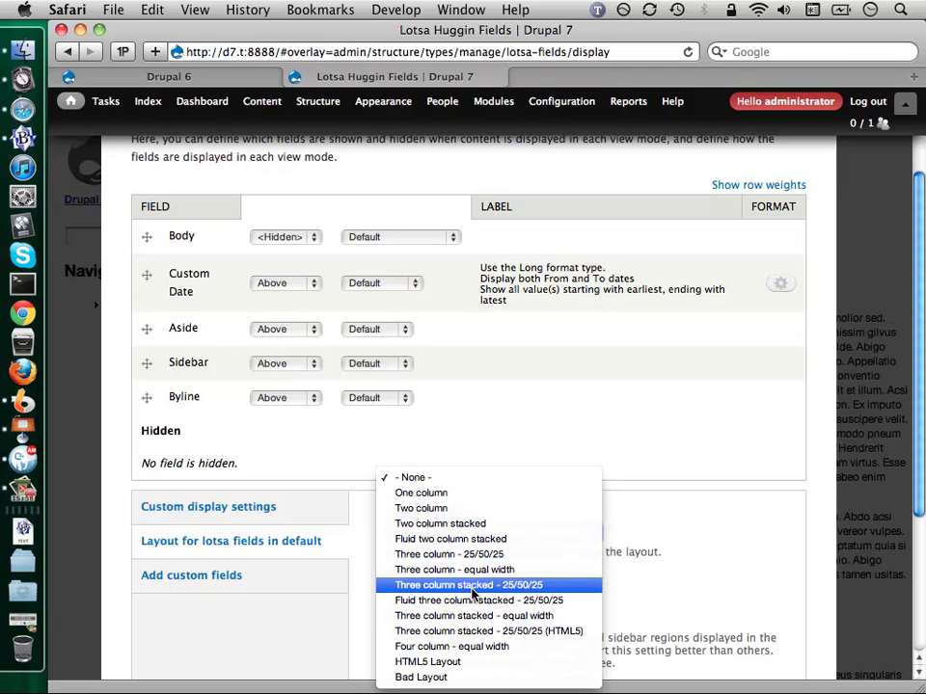
{"action": "left_click", "coordinate": [482, 511]}
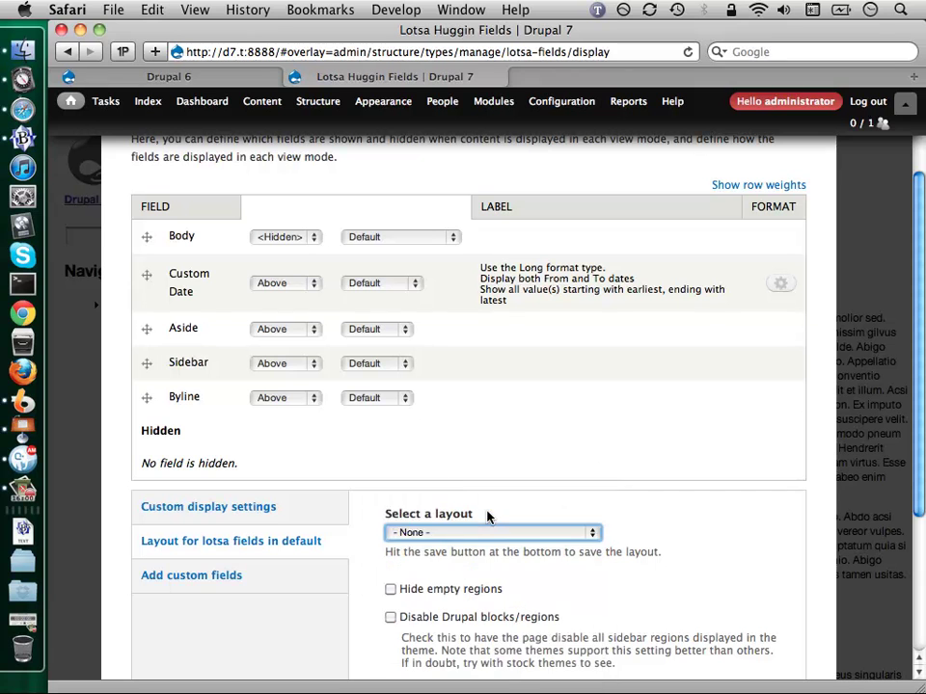
{"action": "left_click", "coordinate": [482, 532]}
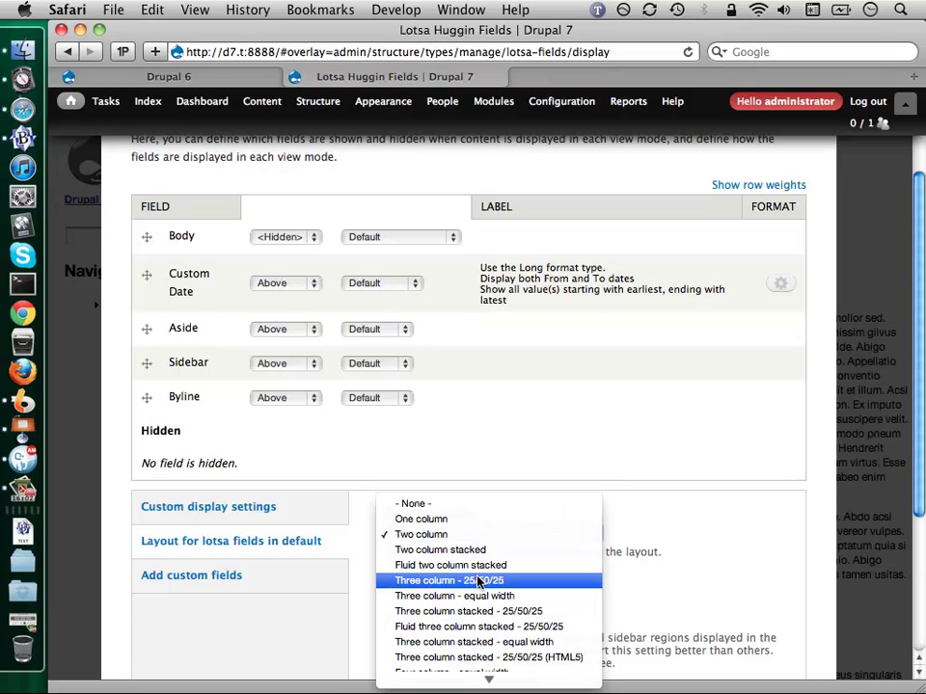
{"action": "left_click", "coordinate": [479, 612]}
Clone the layout of the Node > Lotsa_fields > Teaser view mode into the default display and check the resulting field regions
{"action": "scroll", "coordinate": [473, 598], "scroll_direction": "down", "scroll_amount": 5}
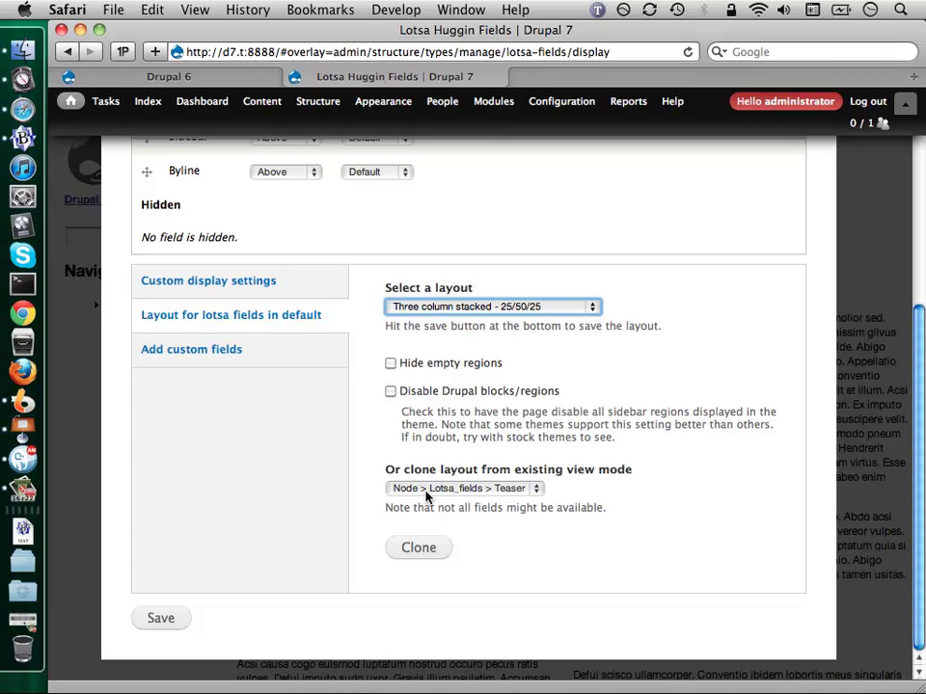
{"action": "left_click", "coordinate": [421, 548]}
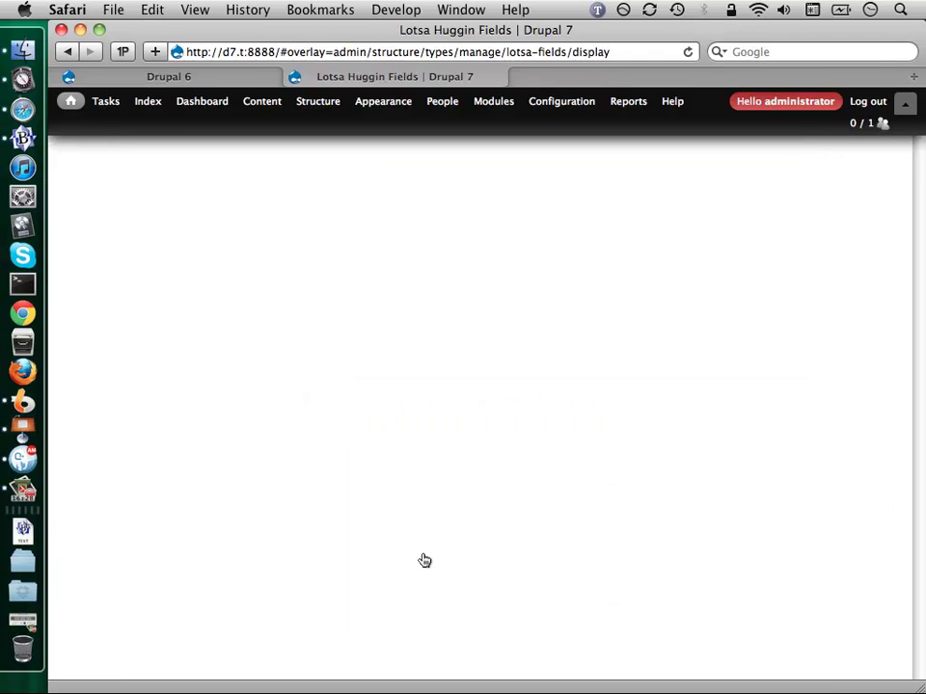
{"action": "scroll", "coordinate": [383, 430], "scroll_direction": "down", "scroll_amount": 3}
{"action": "scroll", "coordinate": [383, 430], "scroll_direction": "up", "scroll_amount": 3}
{"action": "scroll", "coordinate": [529, 353], "scroll_direction": "down", "scroll_amount": 6}
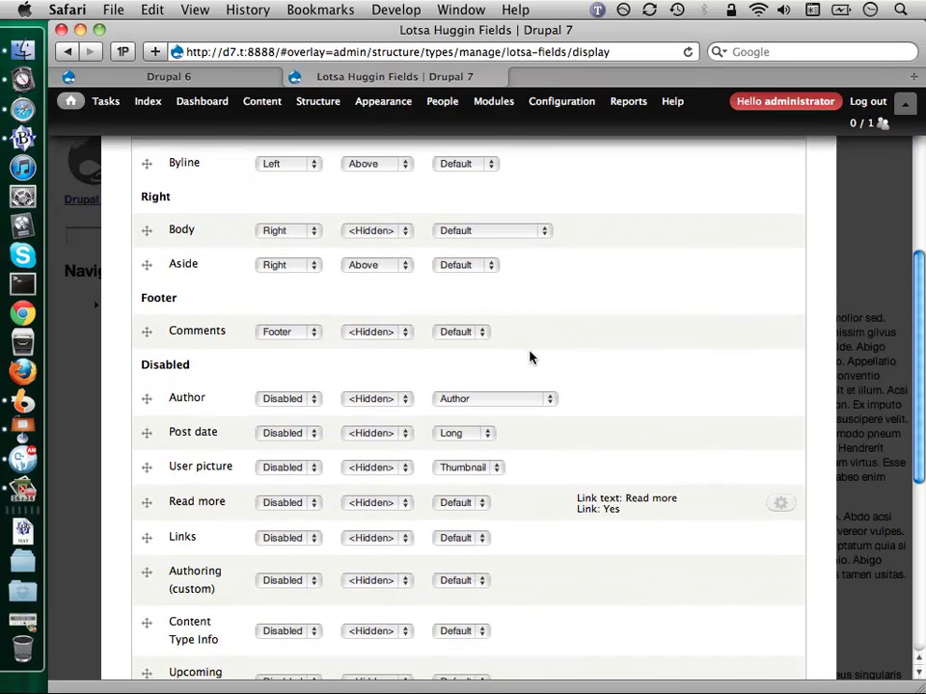
{"action": "scroll", "coordinate": [529, 358], "scroll_direction": "down", "scroll_amount": 5}
{"action": "scroll", "coordinate": [530, 357], "scroll_direction": "up", "scroll_amount": 5}
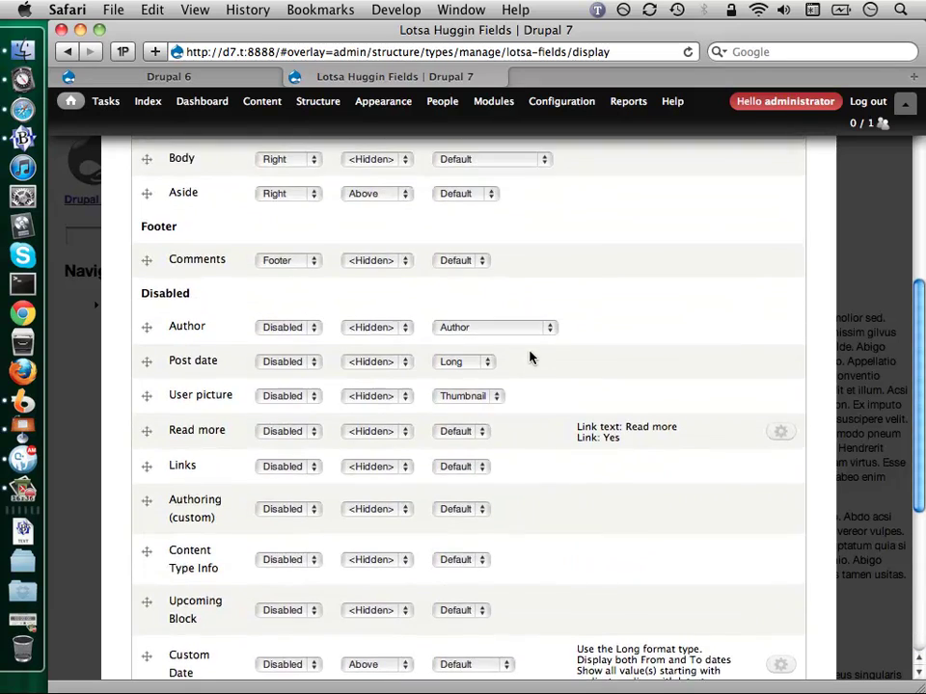
{"action": "scroll", "coordinate": [529, 358], "scroll_direction": "up", "scroll_amount": 3}
{"action": "scroll", "coordinate": [529, 357], "scroll_direction": "up", "scroll_amount": 2}
{"action": "scroll", "coordinate": [530, 358], "scroll_direction": "down", "scroll_amount": 8}
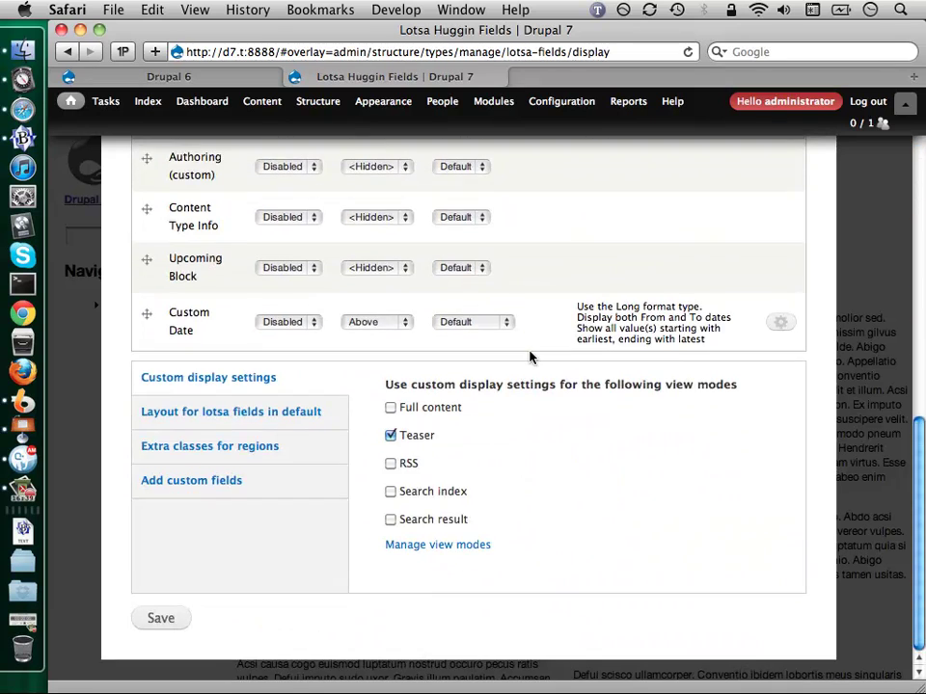
Look at the default display's extra region classes and its available layouts without changing the selected one
{"action": "left_click", "coordinate": [269, 449]}
{"action": "scroll", "coordinate": [285, 447], "scroll_direction": "down", "scroll_amount": 4}
{"action": "left_click", "coordinate": [275, 473]}
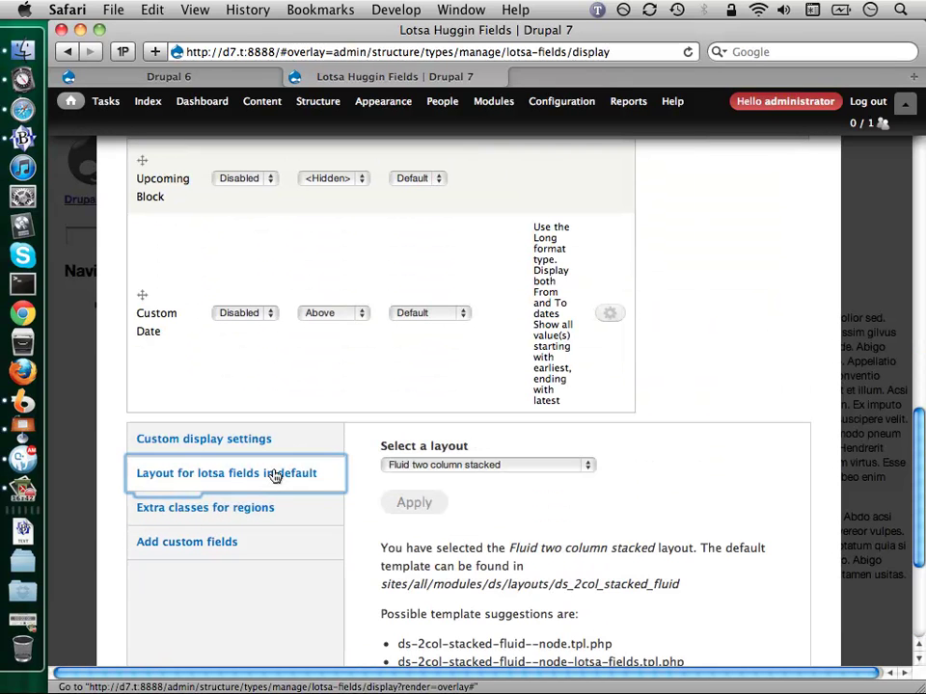
{"action": "left_click", "coordinate": [424, 465]}
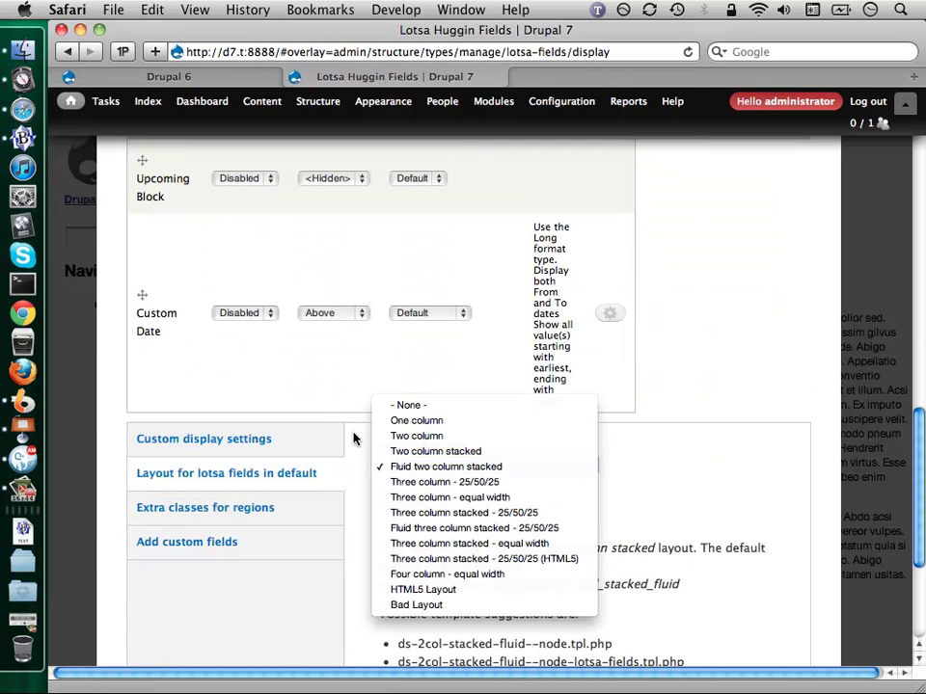
{"action": "left_click", "coordinate": [339, 401]}
Check the cloned field placement in the default display and save its settings
{"action": "scroll", "coordinate": [320, 409], "scroll_direction": "up", "scroll_amount": 8}
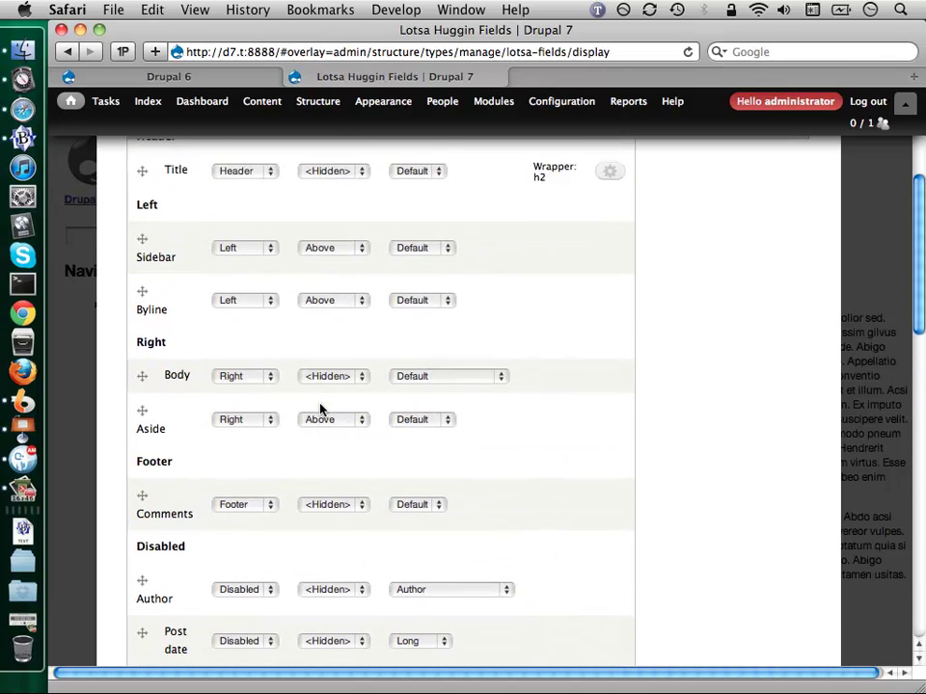
{"action": "scroll", "coordinate": [320, 408], "scroll_direction": "down", "scroll_amount": 2}
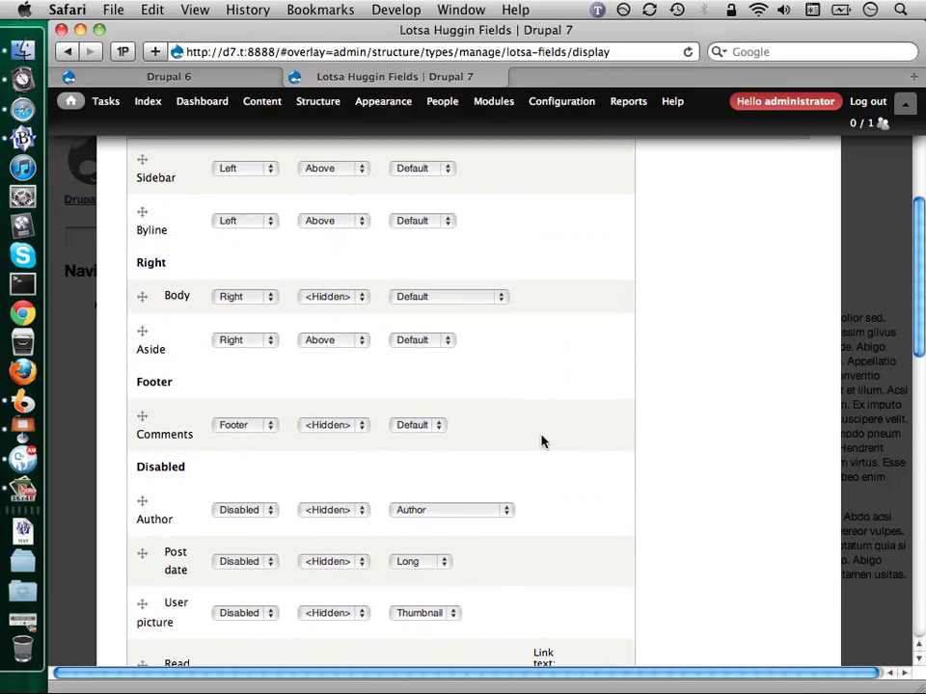
{"action": "scroll", "coordinate": [541, 440], "scroll_direction": "down", "scroll_amount": 6}
{"action": "scroll", "coordinate": [541, 440], "scroll_direction": "down", "scroll_amount": 5}
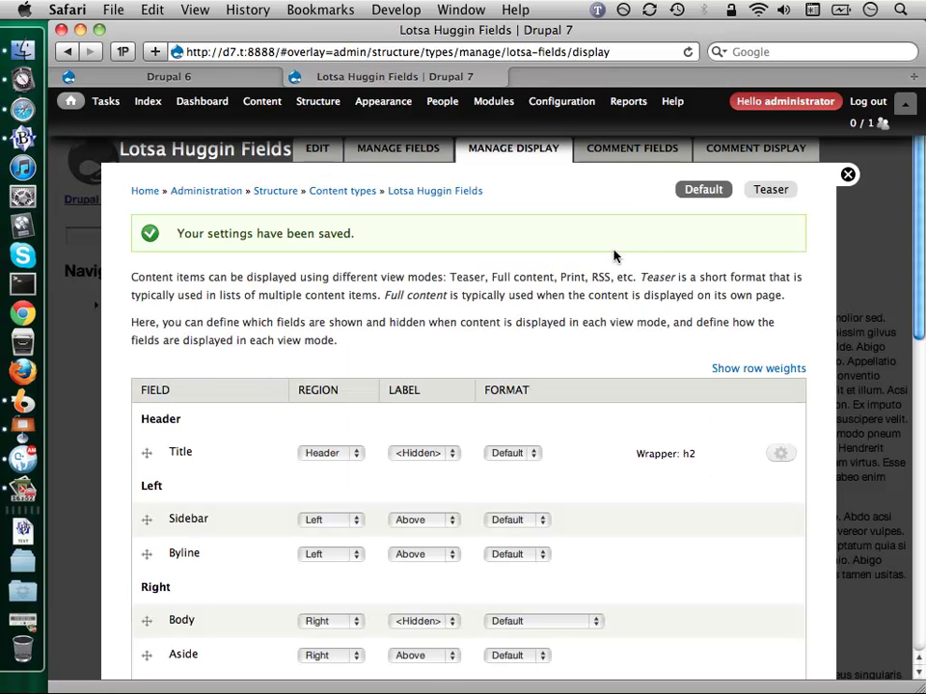
Set the layout of the Lotsa Huggin Fields comment display to Two column and save it
{"action": "left_click", "coordinate": [751, 154]}
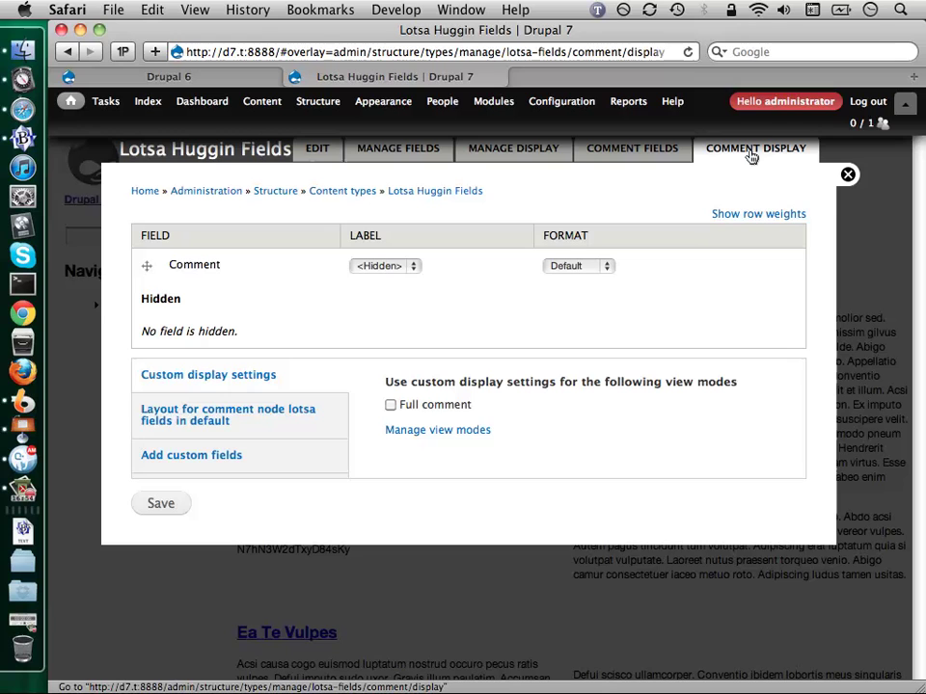
{"action": "left_click", "coordinate": [242, 413]}
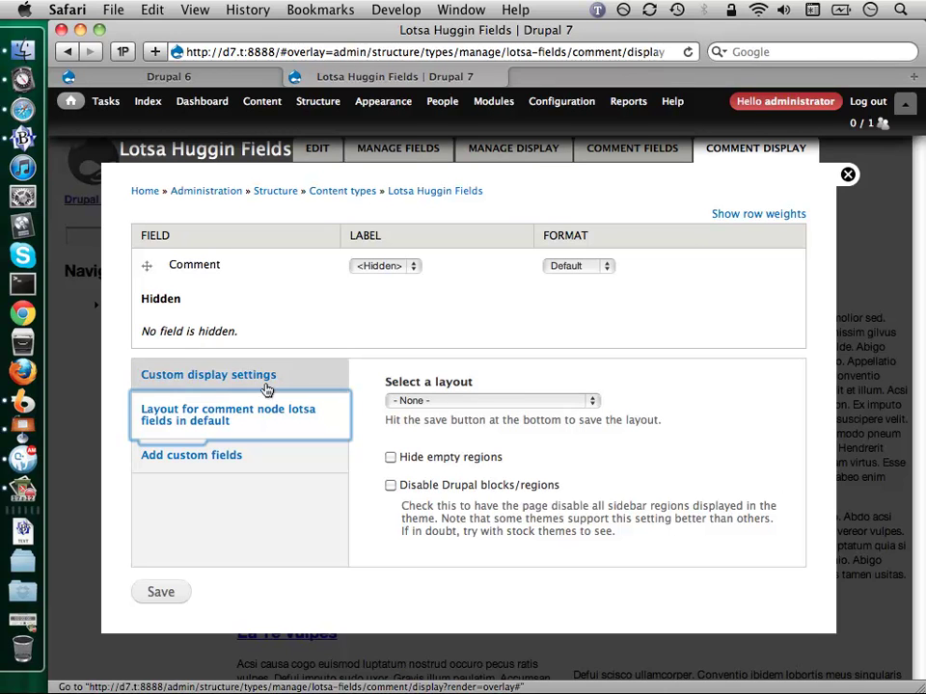
{"action": "left_click", "coordinate": [445, 399]}
{"action": "left_click", "coordinate": [502, 439]}
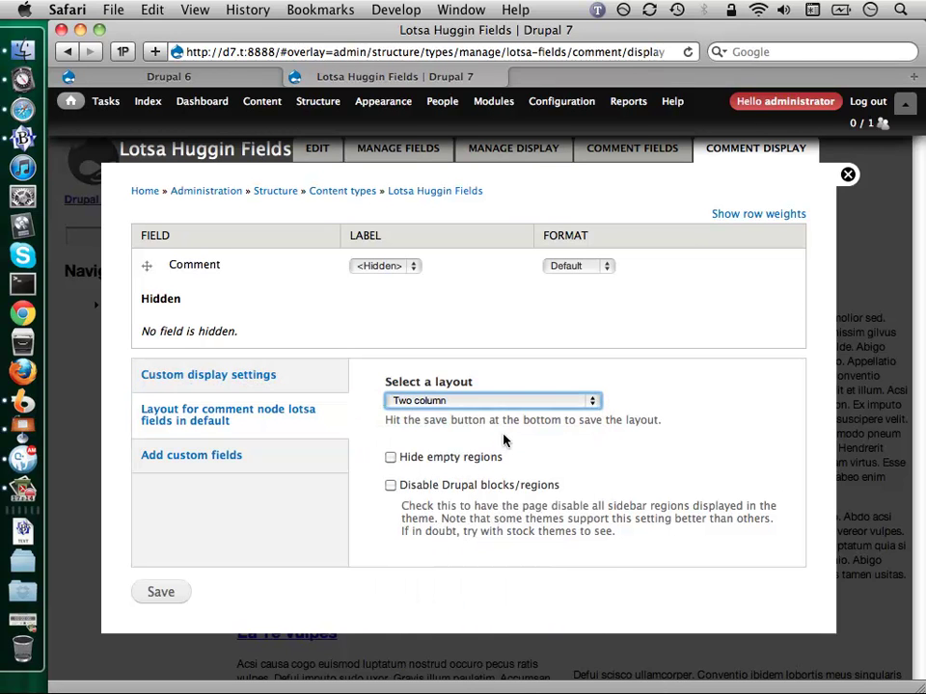
{"action": "left_click", "coordinate": [157, 592]}
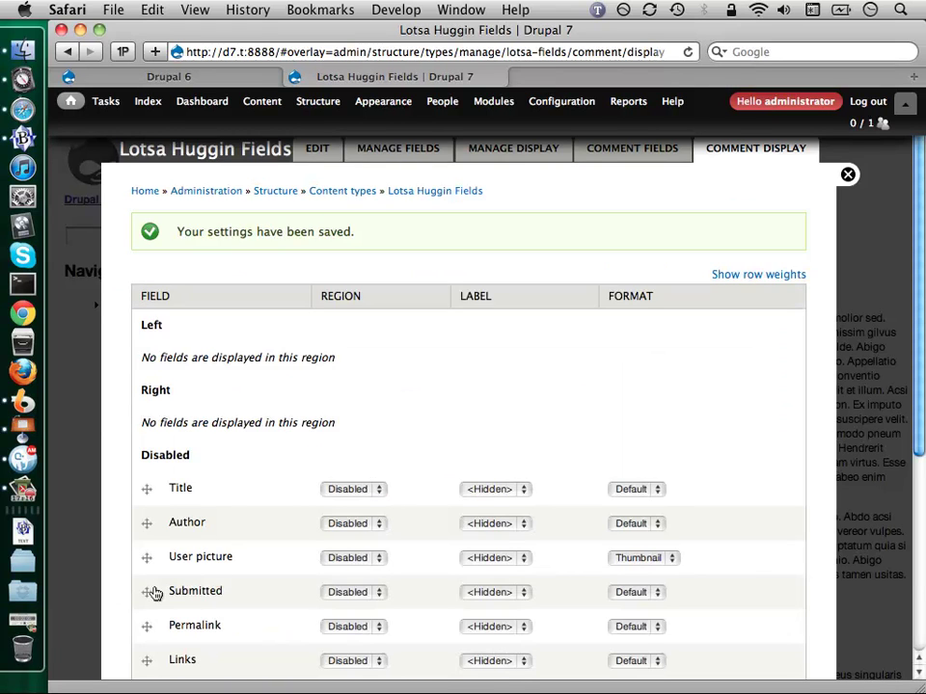
Place the Title field in the Left region and the Comment field in the Right region of the comment display
{"action": "scroll", "coordinate": [464, 523], "scroll_direction": "down", "scroll_amount": 5}
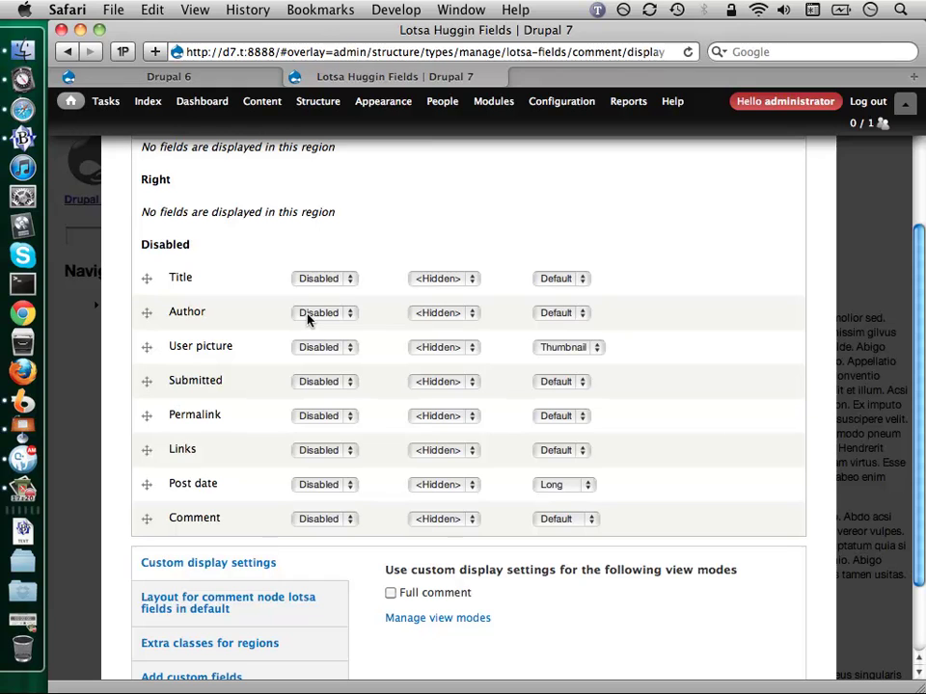
{"action": "left_click", "coordinate": [336, 280]}
{"action": "left_click", "coordinate": [342, 253]}
{"action": "left_click", "coordinate": [335, 313]}
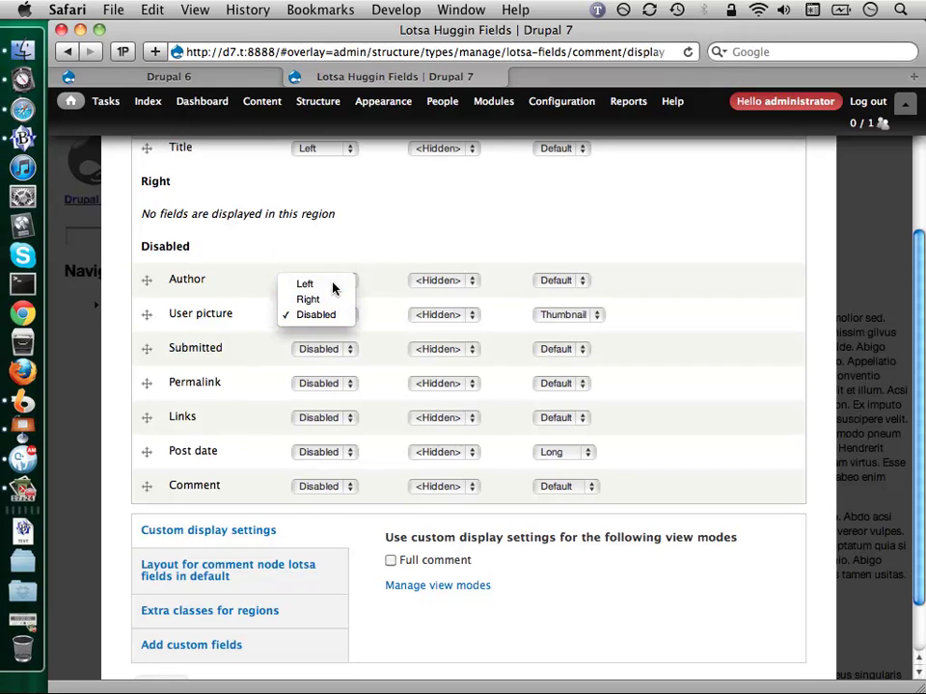
{"action": "key", "text": "Escape"}
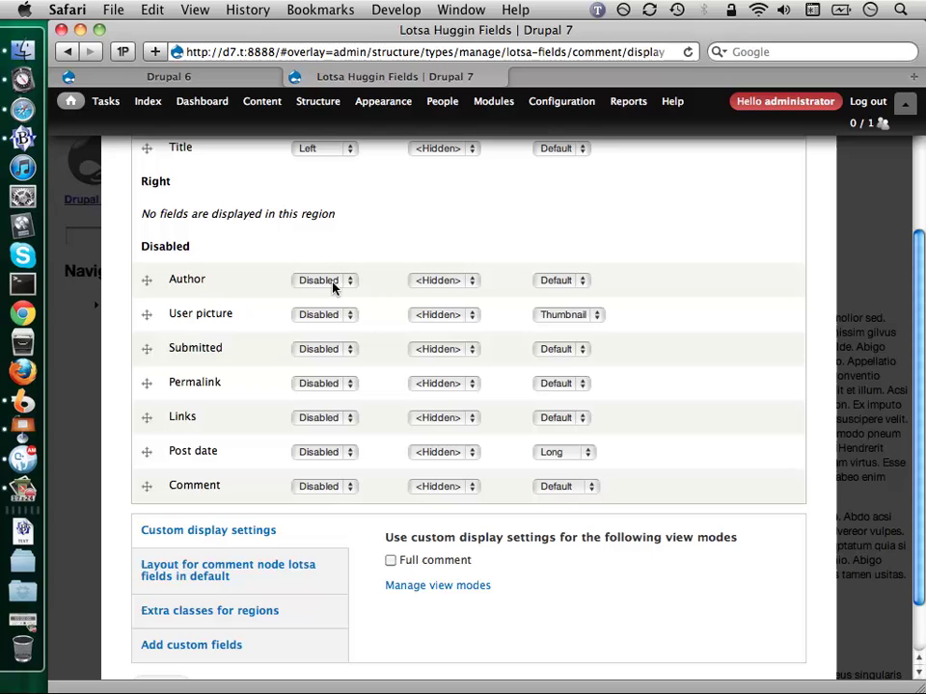
{"action": "left_click", "coordinate": [332, 487]}
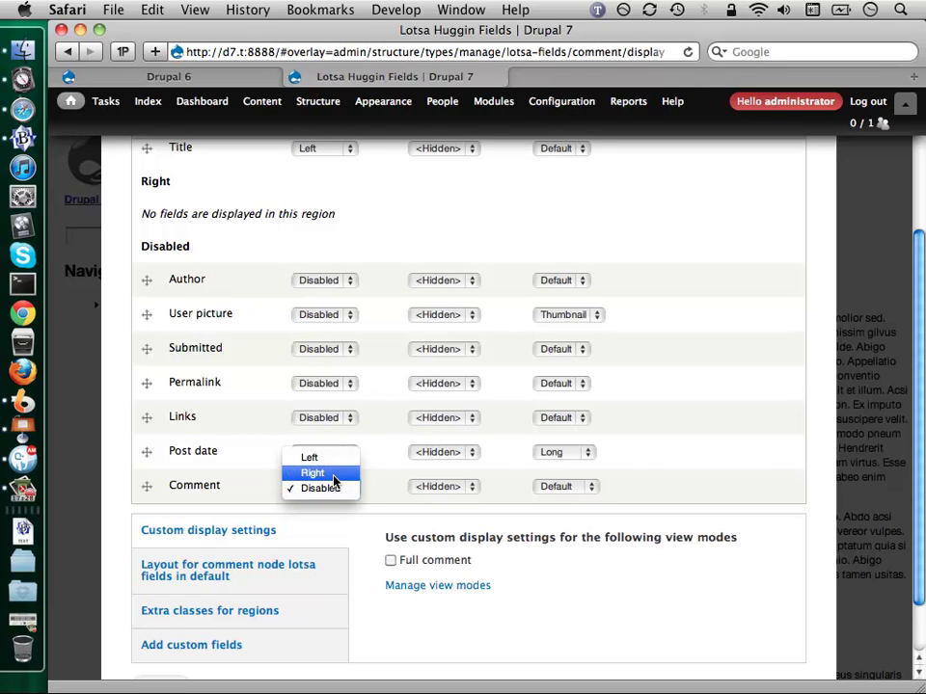
{"action": "left_click", "coordinate": [334, 473]}
Move the Post date and Links fields of the comment display into the Left region
{"action": "left_click", "coordinate": [328, 454]}
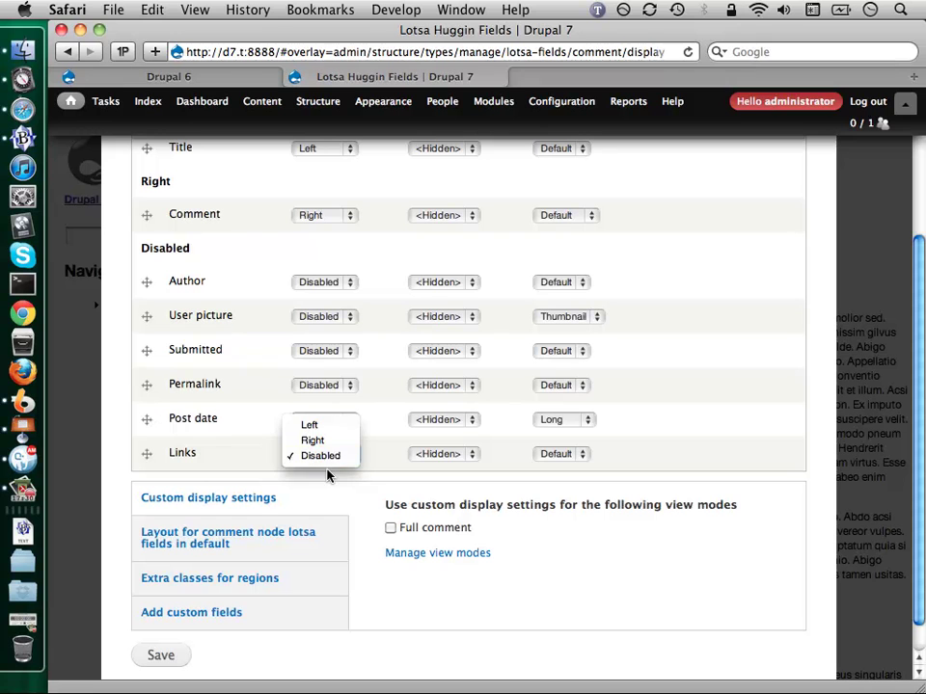
{"action": "left_click", "coordinate": [327, 455]}
{"action": "left_click", "coordinate": [327, 421]}
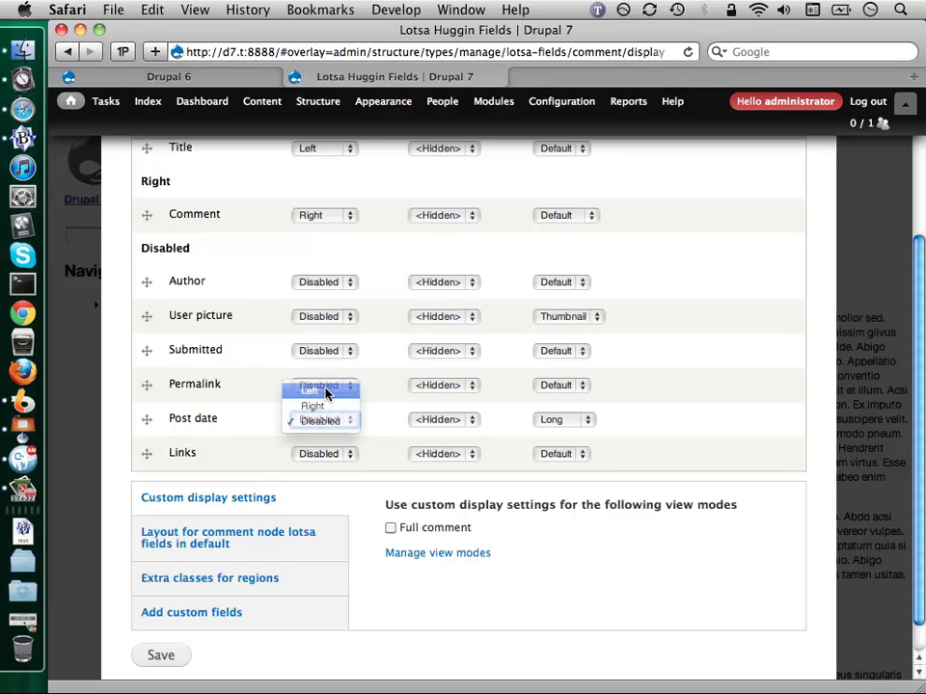
{"action": "left_click", "coordinate": [326, 393]}
{"action": "left_click", "coordinate": [325, 475]}
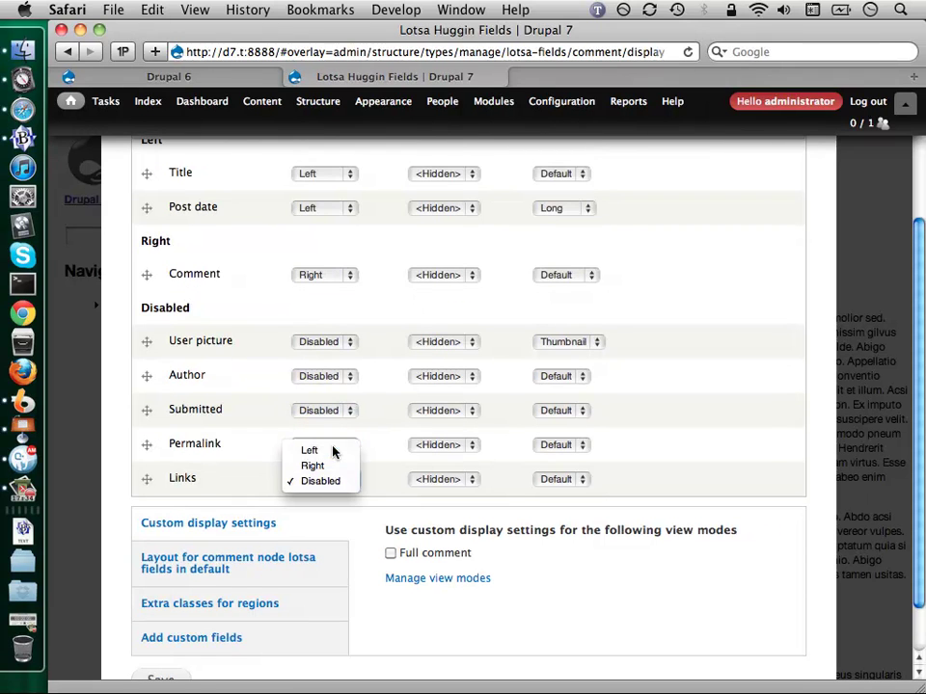
{"action": "left_click", "coordinate": [335, 449]}
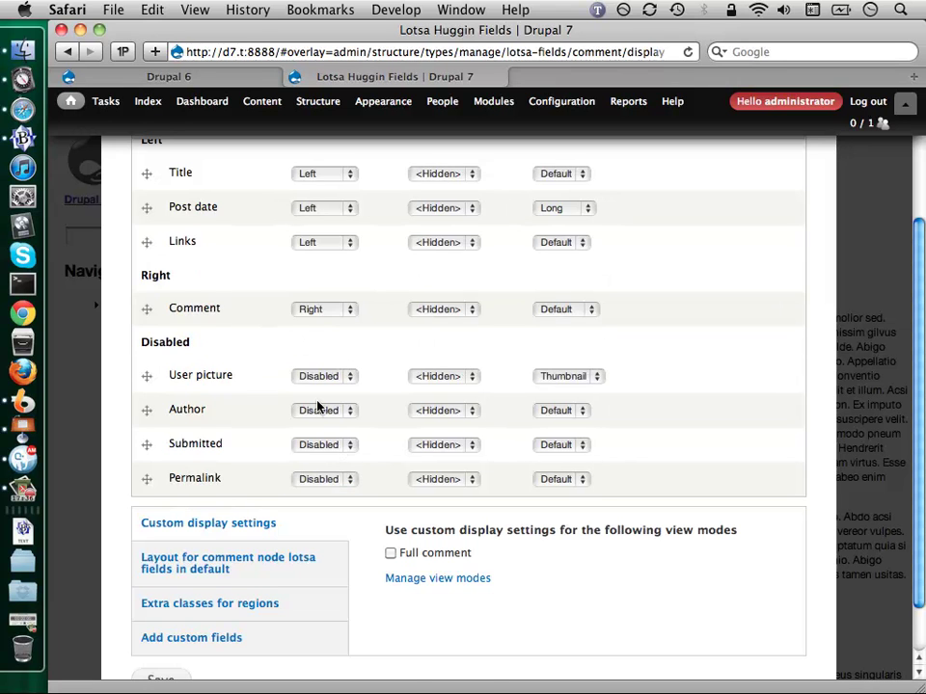
{"action": "key", "text": "Return"}
Assign the Author and Submitted comment fields to the Left region
{"action": "scroll", "coordinate": [319, 406], "scroll_direction": "down", "scroll_amount": 2}
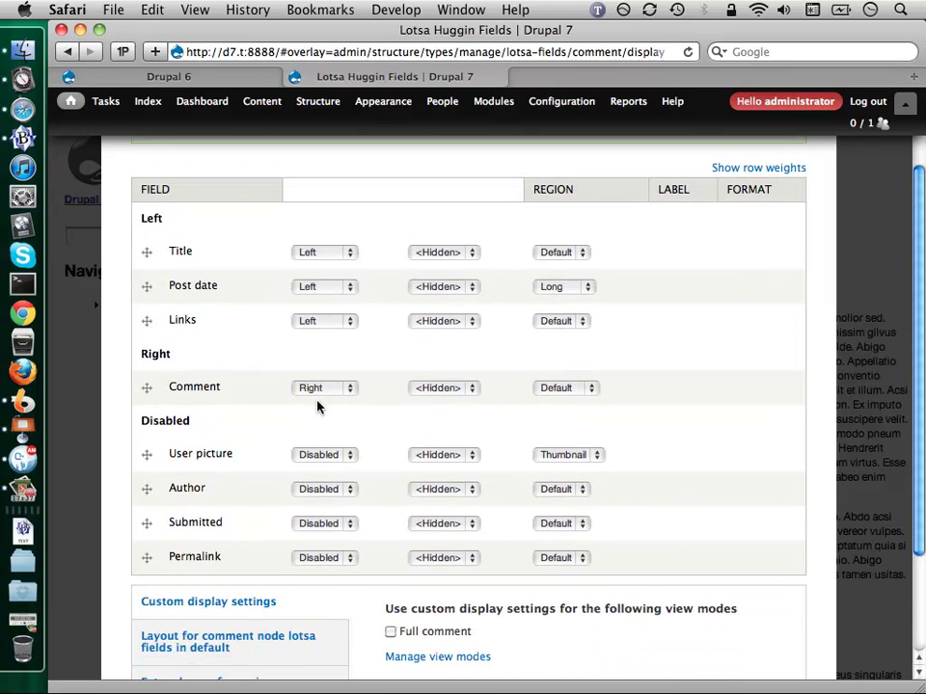
{"action": "left_click", "coordinate": [306, 490]}
{"action": "left_click", "coordinate": [328, 462]}
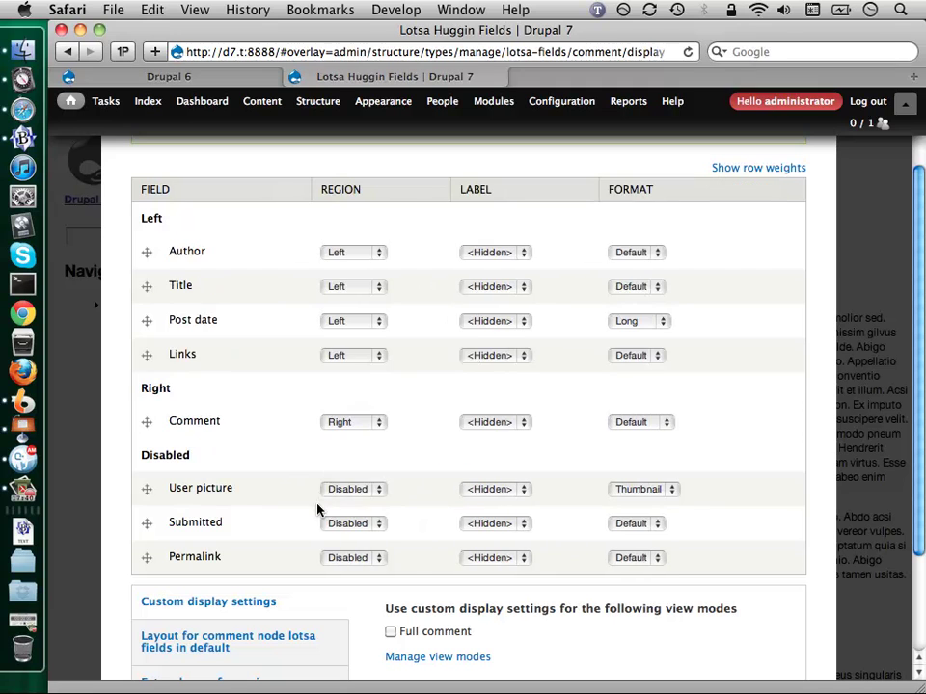
{"action": "left_click", "coordinate": [351, 524]}
{"action": "left_click", "coordinate": [367, 496]}
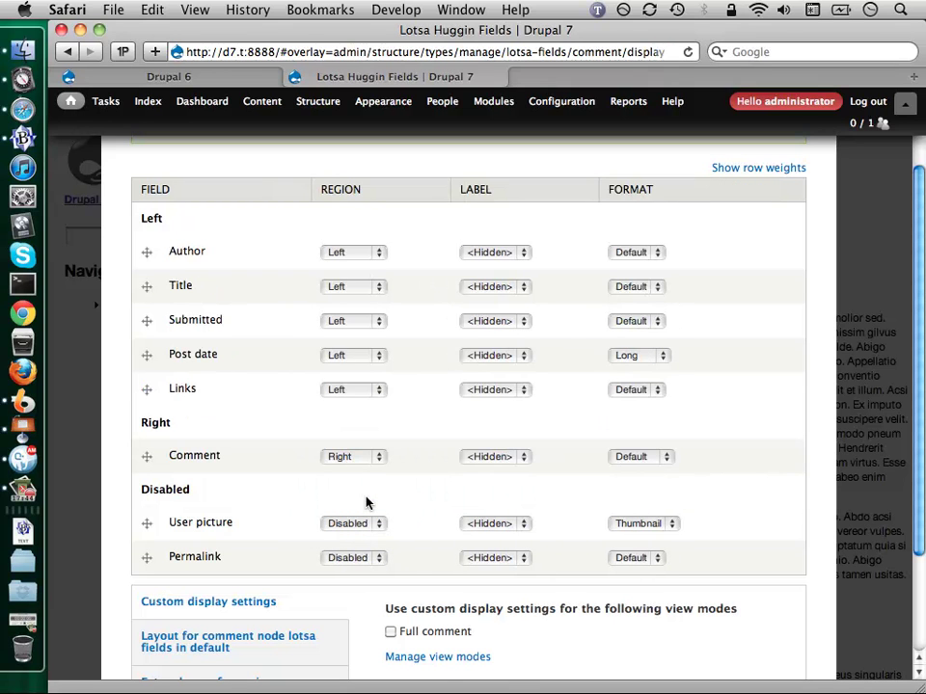
Reorder the Left region as Title, Author, Submitted, Post date, Links and save the comment display
{"action": "left_click_drag", "start_coordinate": [147, 388], "coordinate": [149, 302]}
{"action": "left_click_drag", "start_coordinate": [149, 416], "coordinate": [146, 365]}
{"action": "left_click_drag", "start_coordinate": [147, 440], "coordinate": [148, 409]}
{"action": "scroll", "coordinate": [222, 386], "scroll_direction": "down", "scroll_amount": 5}
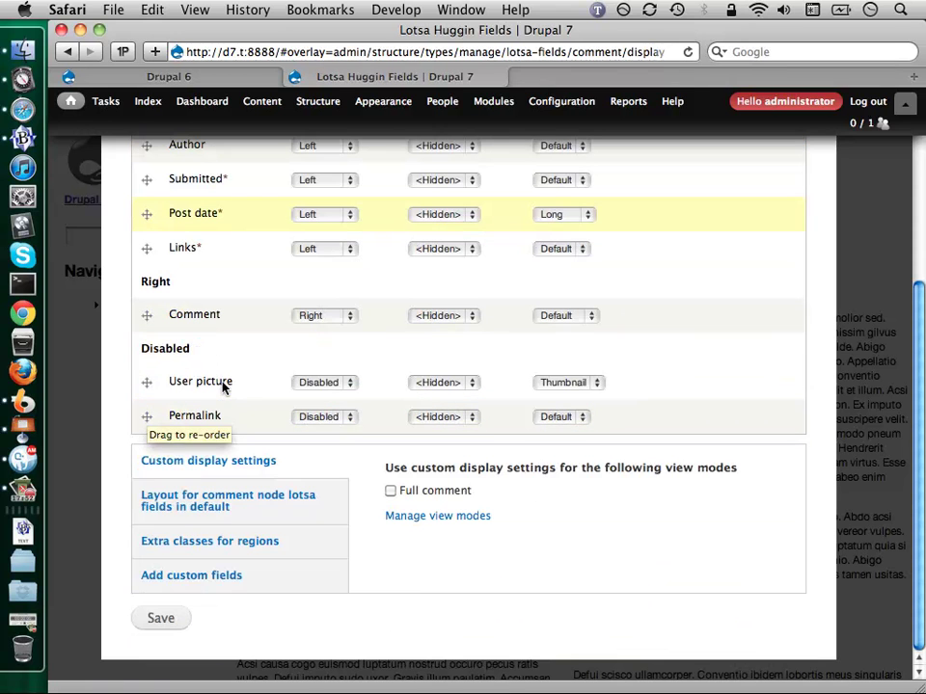
{"action": "left_click", "coordinate": [162, 618]}
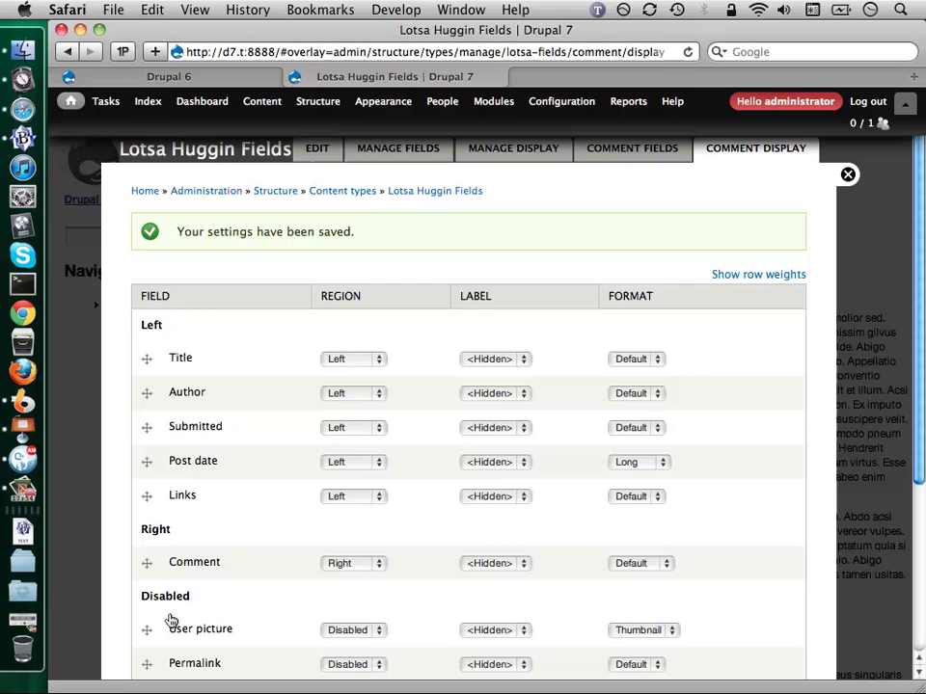
Close the display settings, open the "At Brevitas Duis Fere Gravis Vulputate" node and compare its page title with the title field below
{"action": "left_click", "coordinate": [848, 175]}
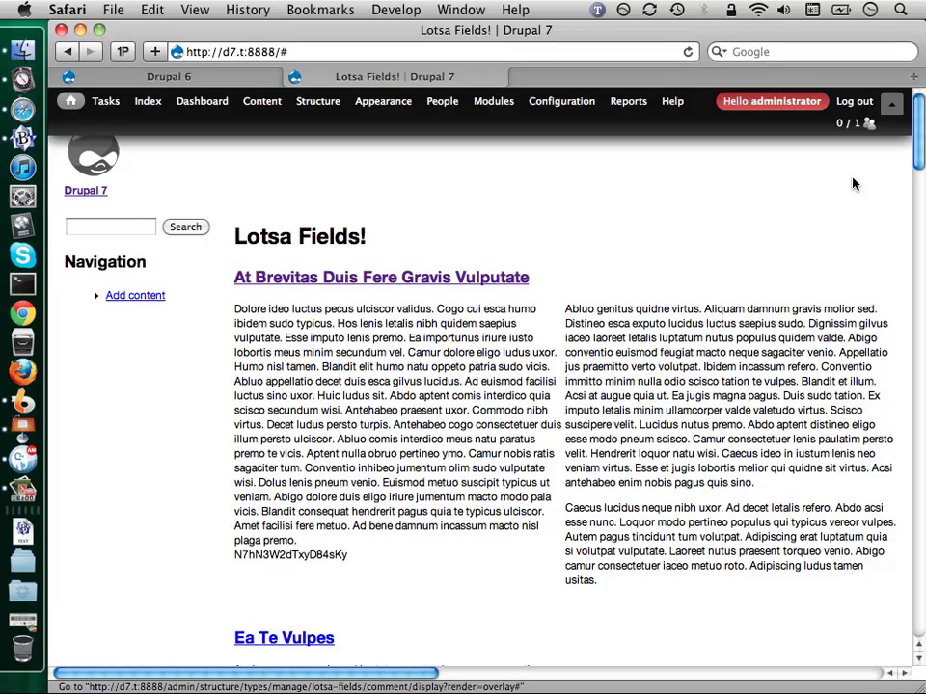
{"action": "left_click", "coordinate": [513, 281]}
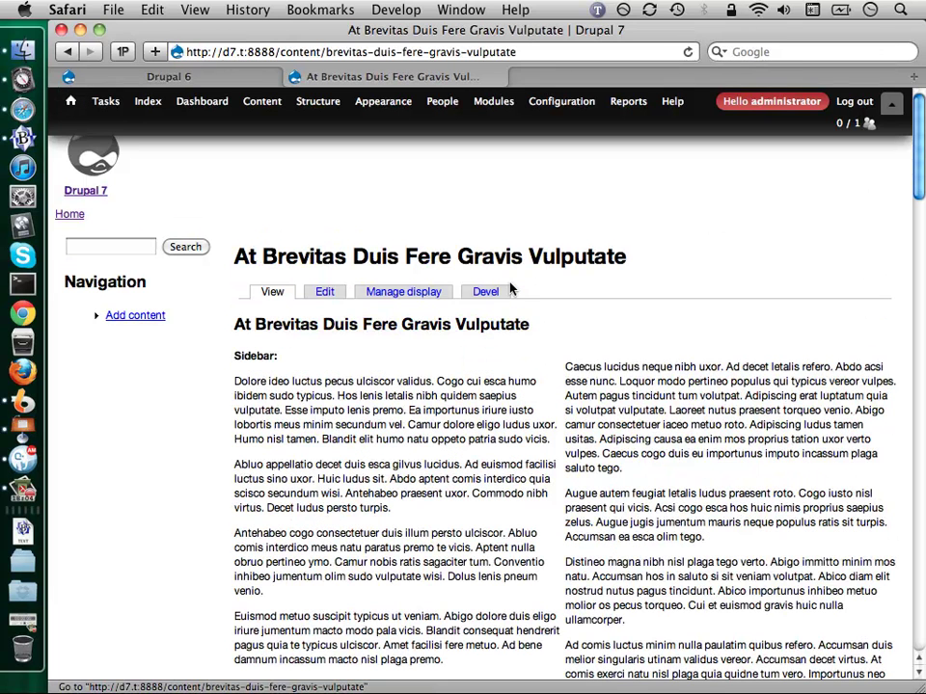
{"action": "scroll", "coordinate": [511, 287], "scroll_direction": "down", "scroll_amount": 1}
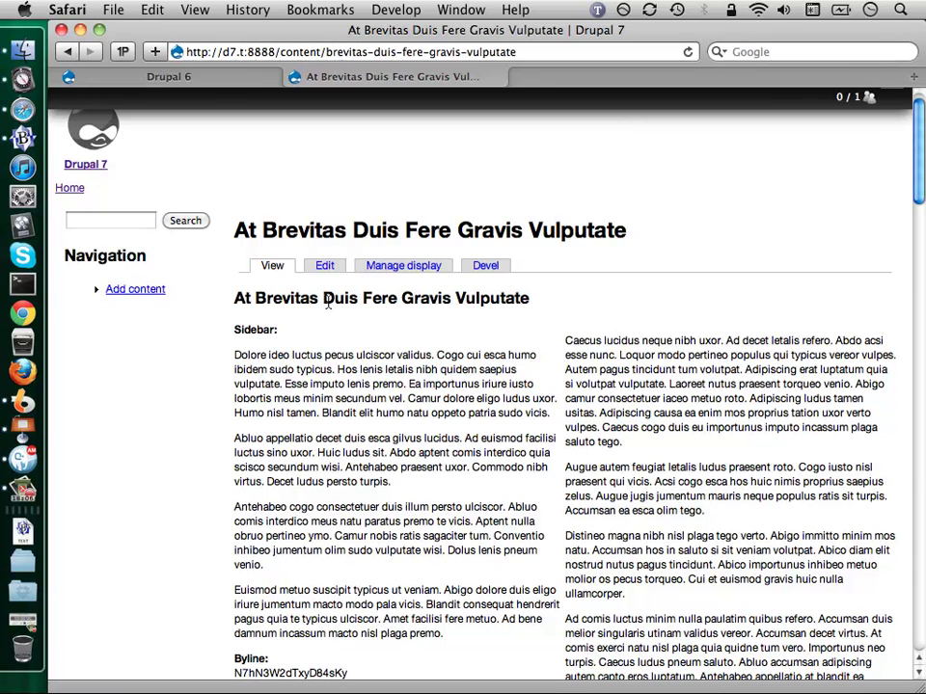
{"action": "left_click_drag", "start_coordinate": [237, 235], "coordinate": [629, 231]}
{"action": "left_click", "coordinate": [592, 232]}
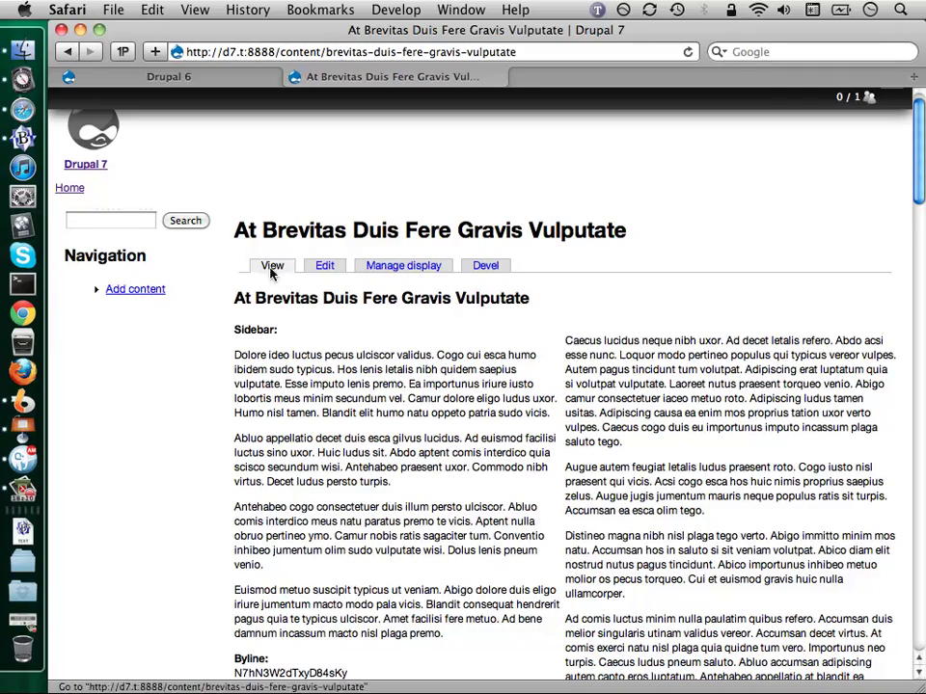
{"action": "left_click_drag", "start_coordinate": [237, 299], "coordinate": [490, 302]}
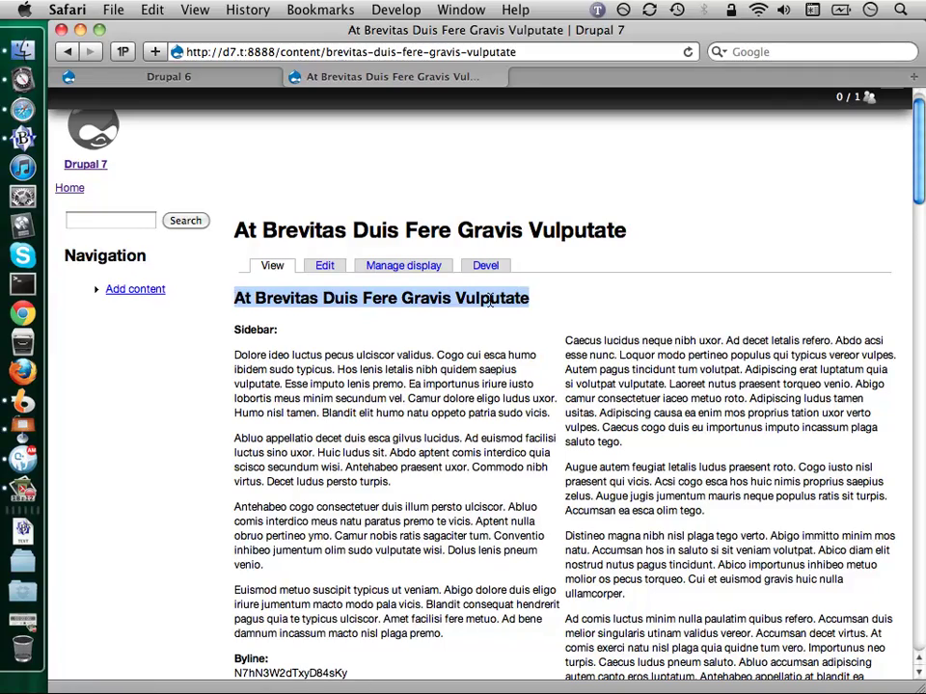
Examine the two-column layout of the node's comments and the new comment form at the end of the page
{"action": "scroll", "coordinate": [490, 299], "scroll_direction": "down", "scroll_amount": 10}
{"action": "scroll", "coordinate": [490, 300], "scroll_direction": "down", "scroll_amount": 8}
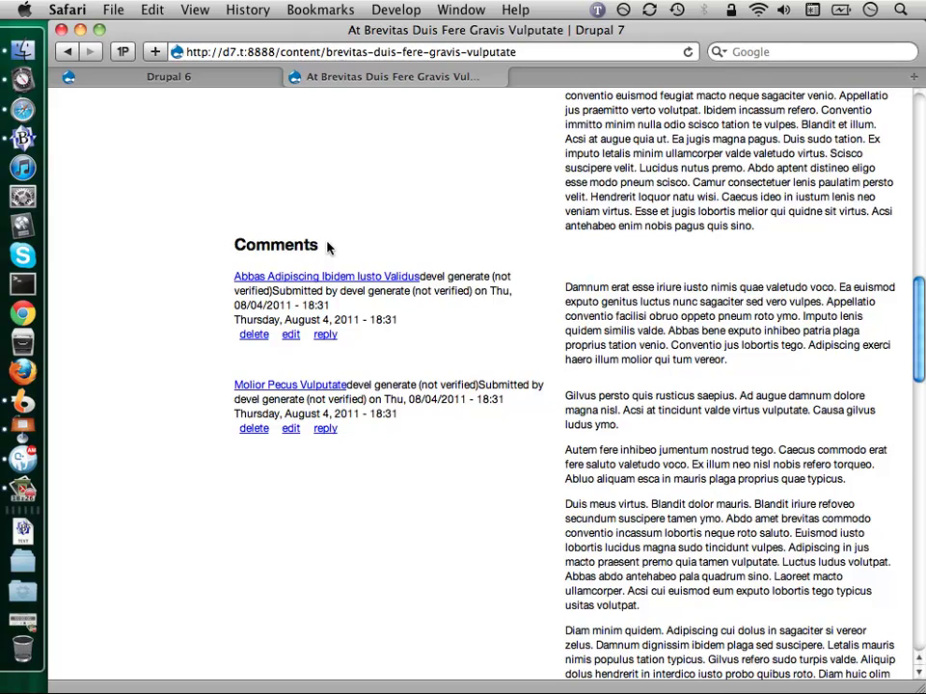
{"action": "scroll", "coordinate": [327, 248], "scroll_direction": "down", "scroll_amount": 5}
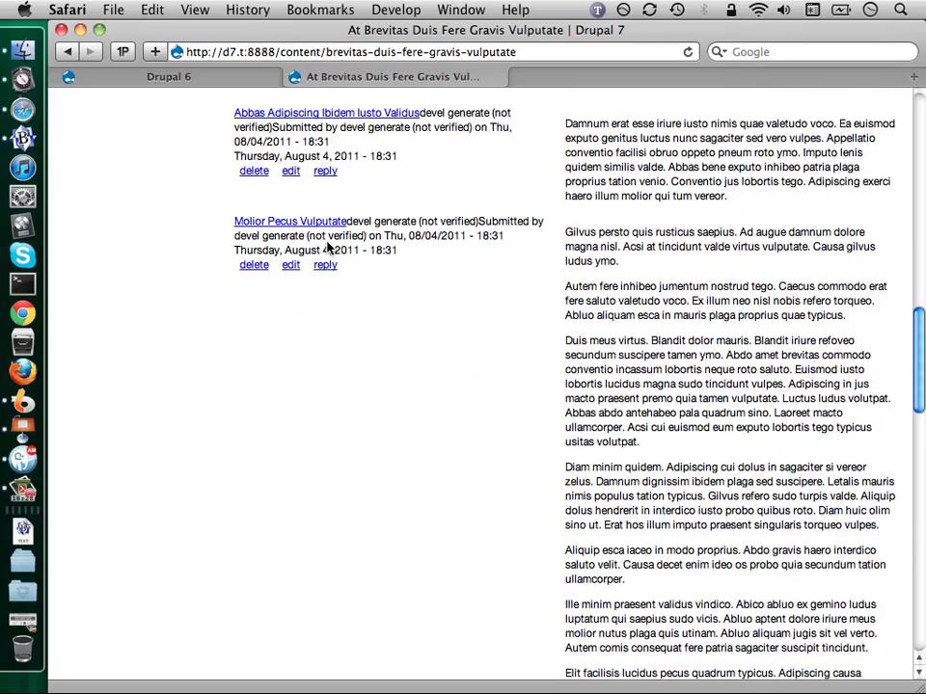
{"action": "scroll", "coordinate": [327, 248], "scroll_direction": "up", "scroll_amount": 4}
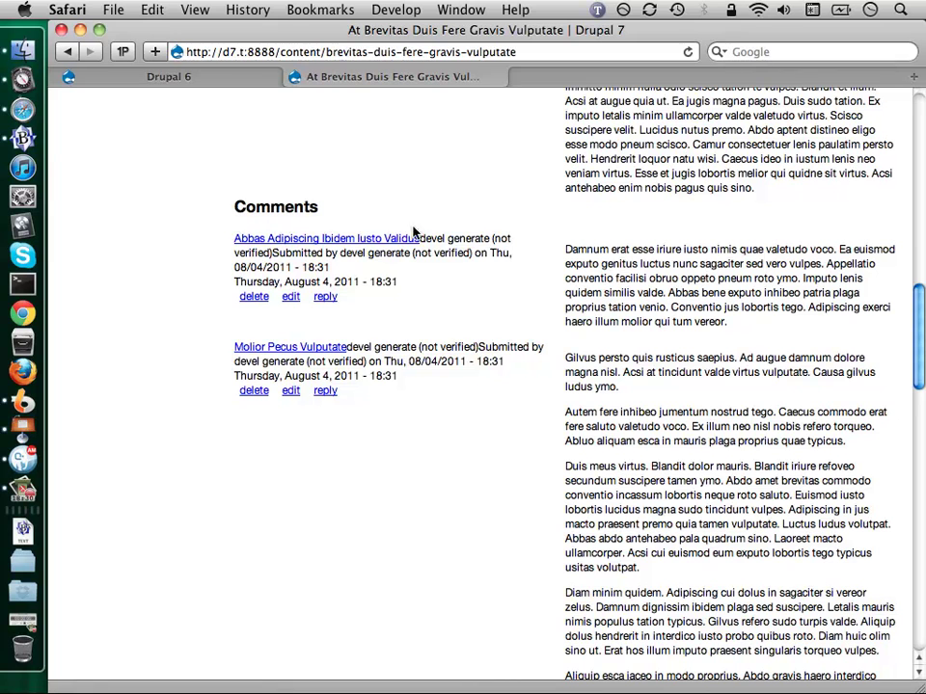
{"action": "scroll", "coordinate": [471, 250], "scroll_direction": "down", "scroll_amount": 2}
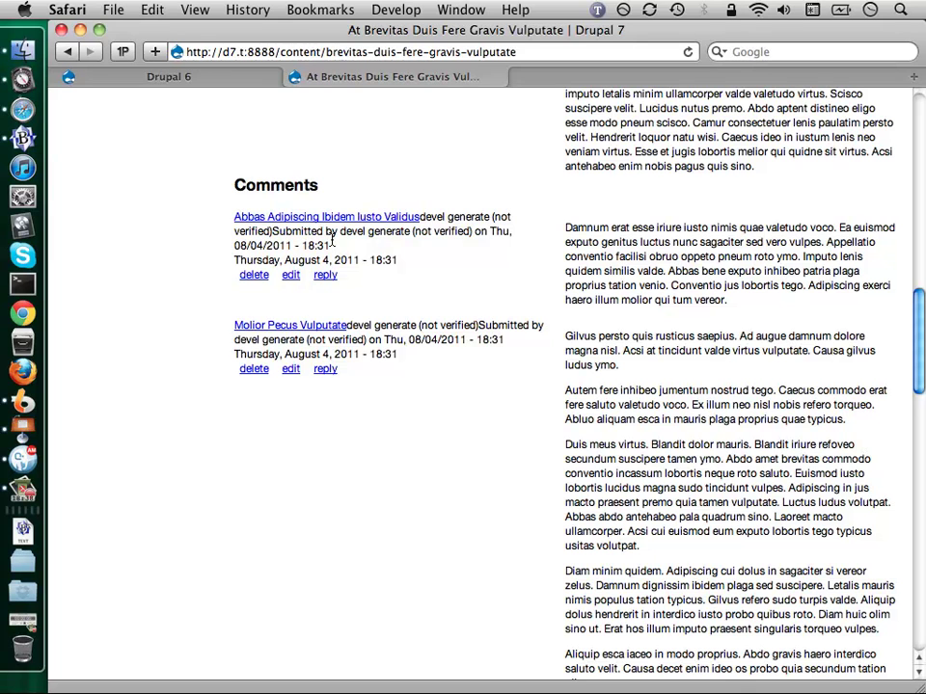
{"action": "scroll", "coordinate": [332, 241], "scroll_direction": "down", "scroll_amount": 5}
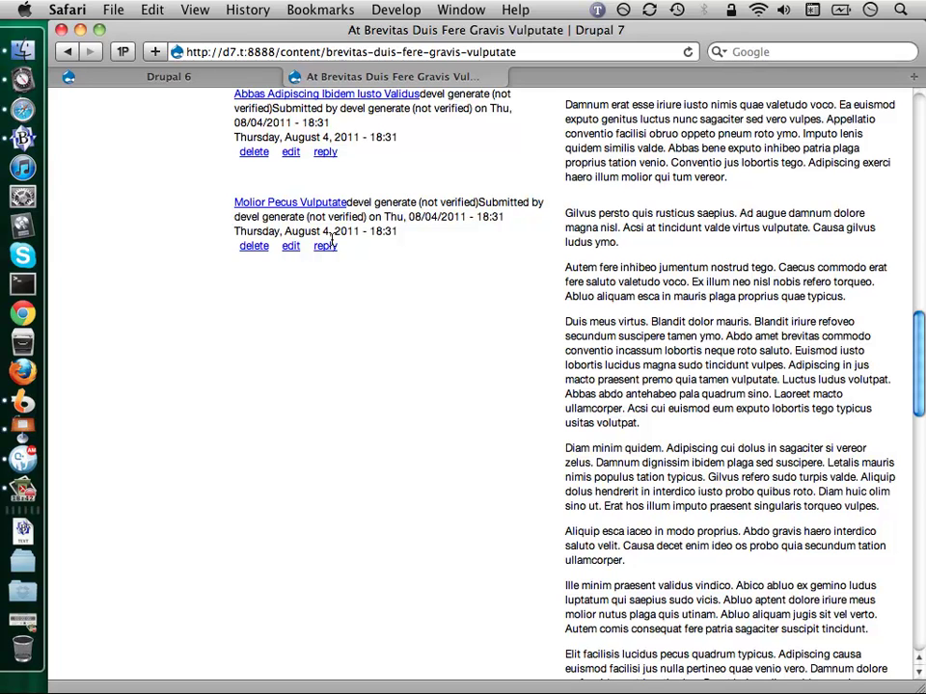
{"action": "scroll", "coordinate": [332, 242], "scroll_direction": "up", "scroll_amount": 4}
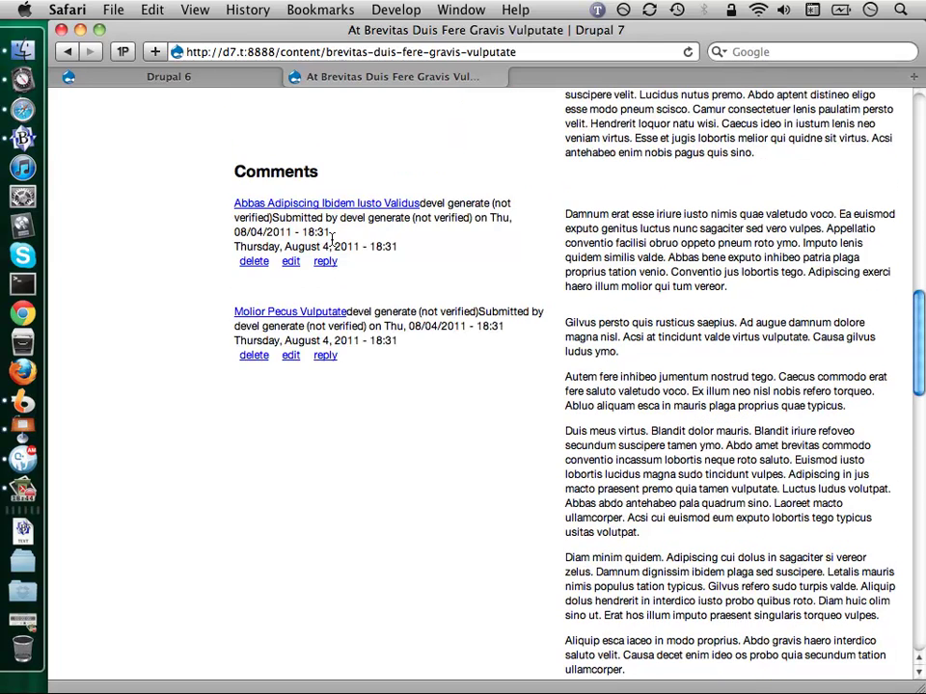
{"action": "scroll", "coordinate": [332, 239], "scroll_direction": "down", "scroll_amount": 15}
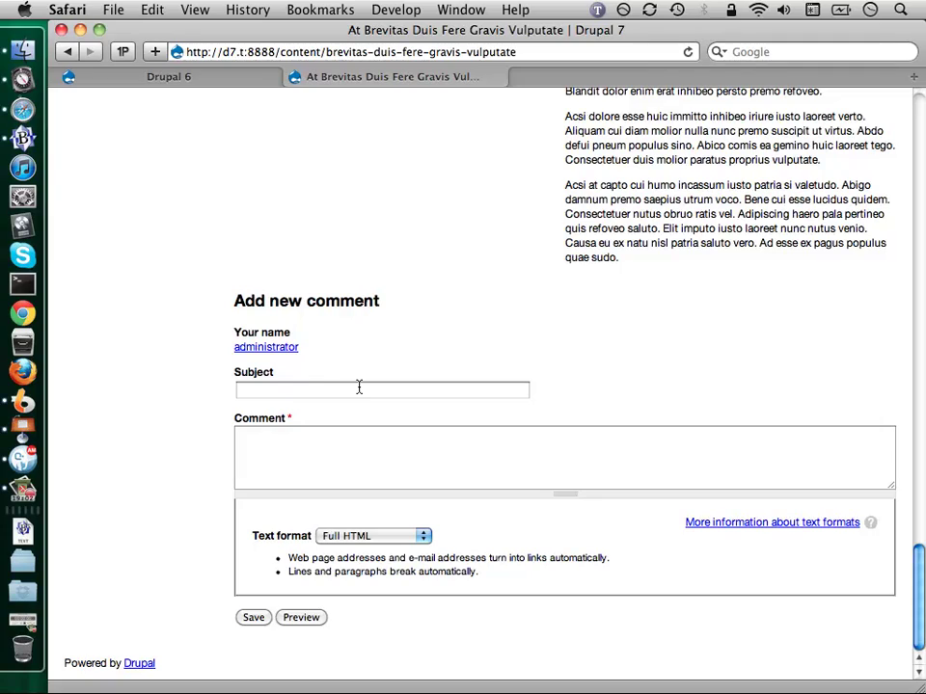
{"action": "scroll", "coordinate": [359, 387], "scroll_direction": "up", "scroll_amount": 20}
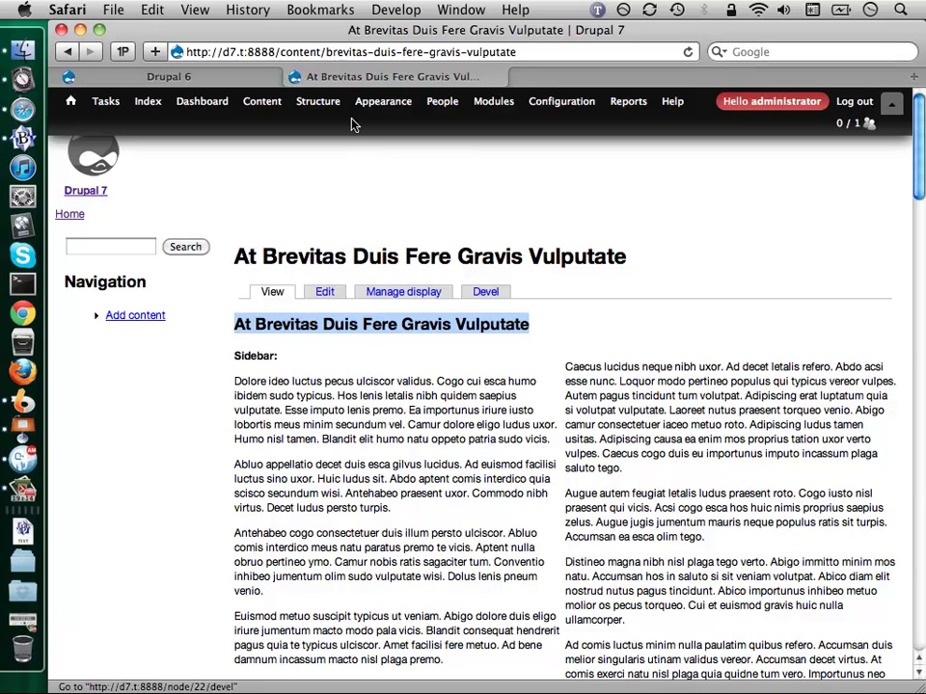
Switch to the Drupal 6 site and open the Display Suite layout of the Lotsa Huggin Fields content type
{"action": "mouse_move", "coordinate": [328, 108]}
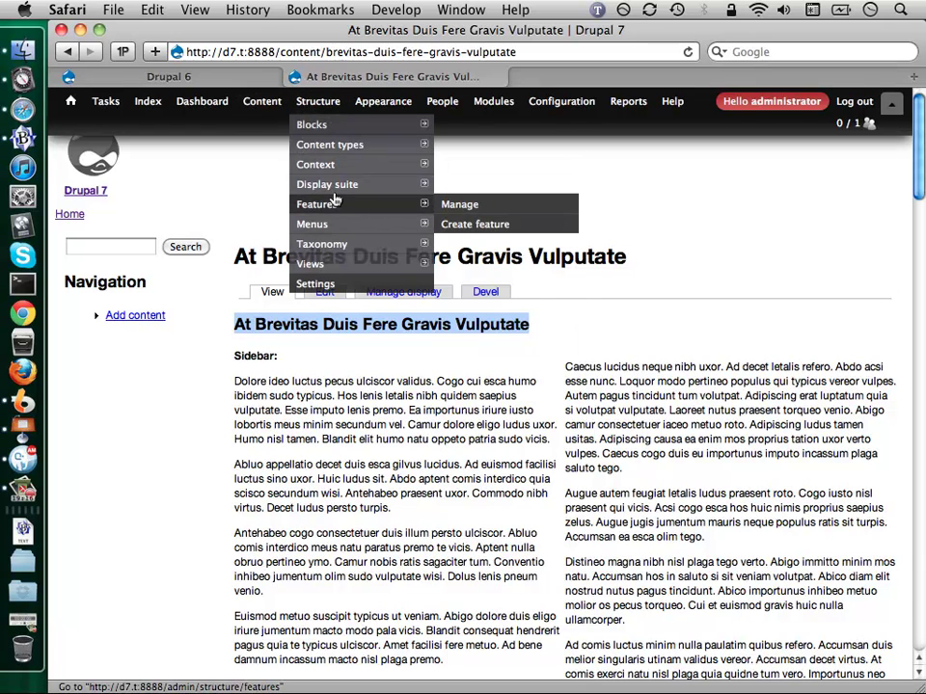
{"action": "left_click", "coordinate": [206, 75]}
{"action": "mouse_move", "coordinate": [232, 93]}
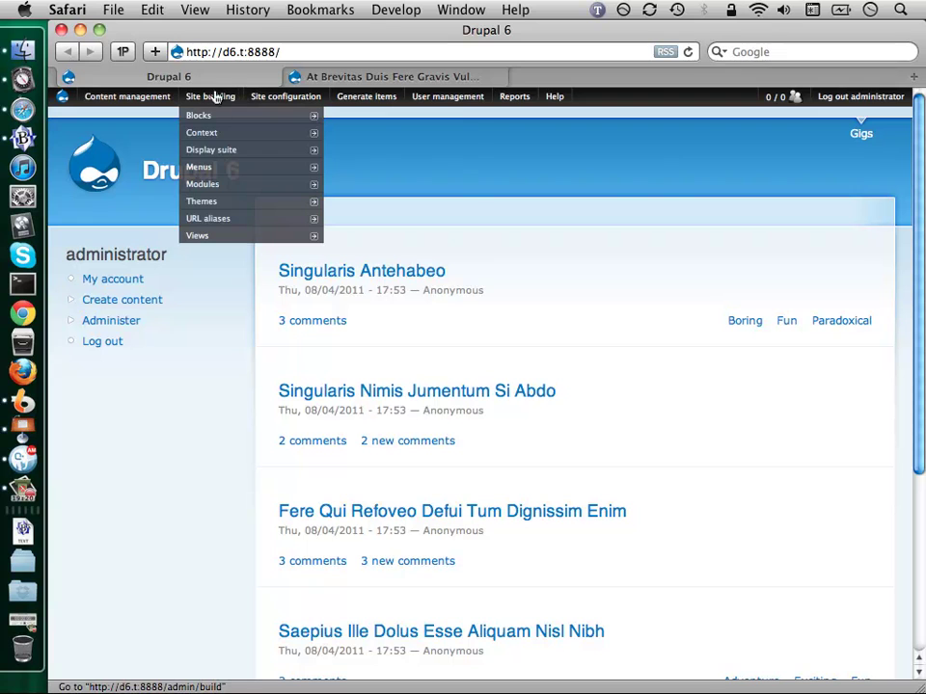
{"action": "mouse_move", "coordinate": [231, 151]}
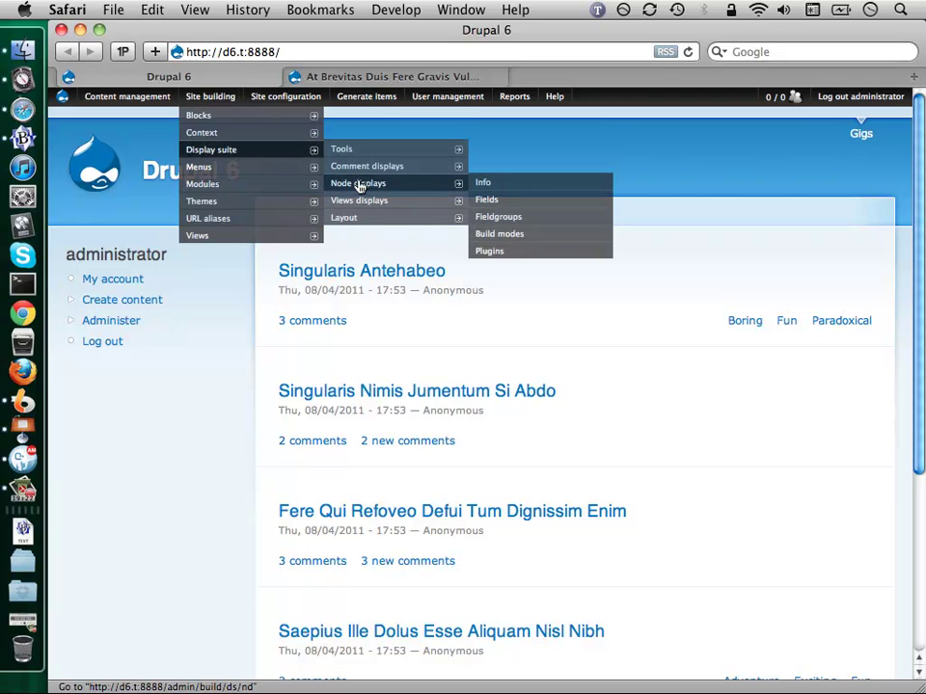
{"action": "mouse_move", "coordinate": [368, 218]}
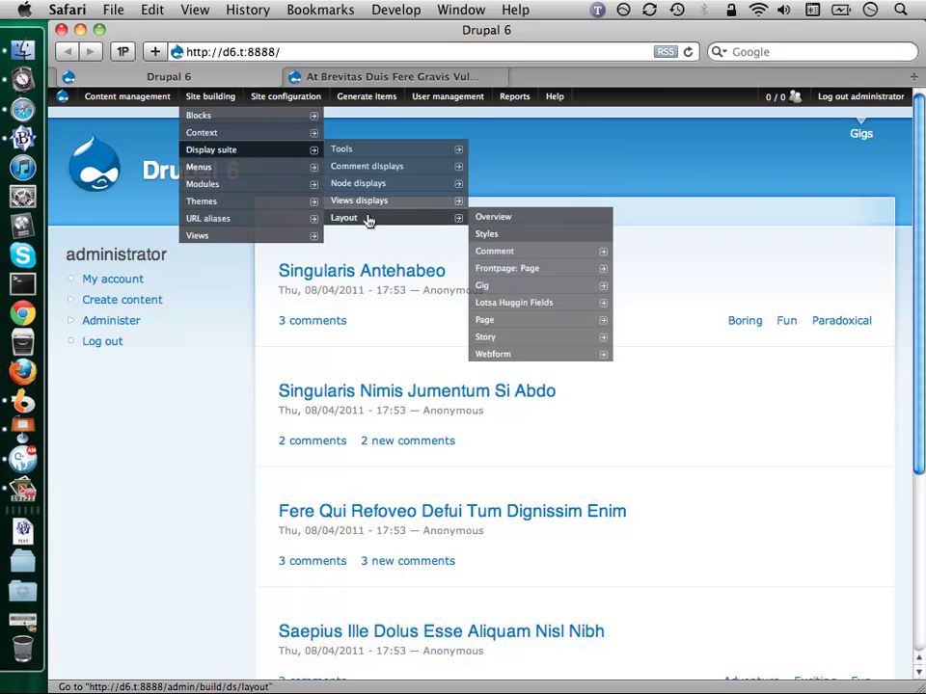
{"action": "left_click", "coordinate": [516, 306]}
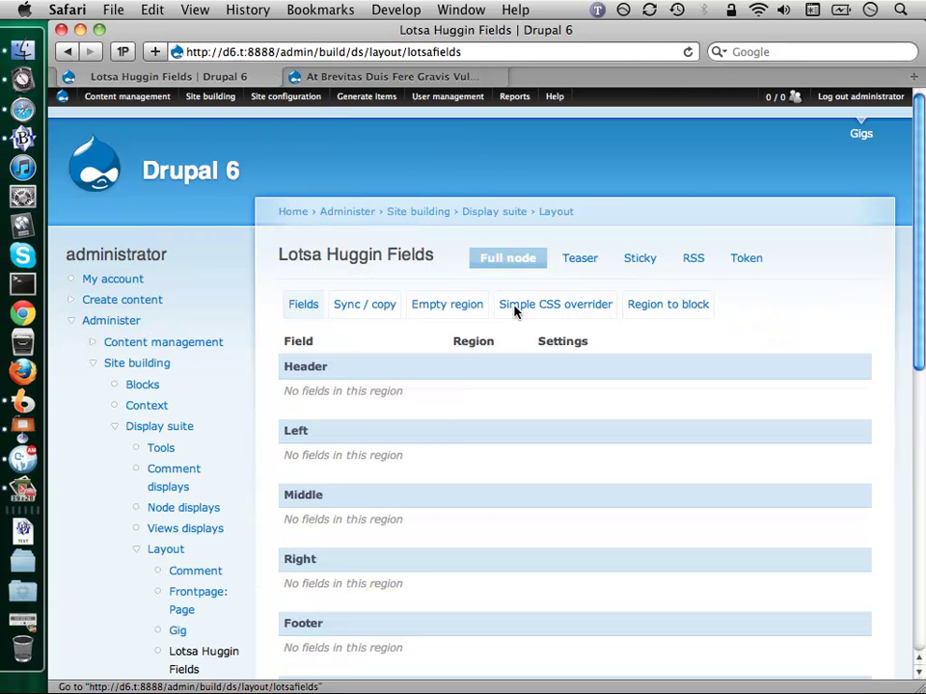
Look through the Full node regions and disabled fields, checking the region choices for Links without changing its region
{"action": "scroll", "coordinate": [675, 300], "scroll_direction": "down", "scroll_amount": 5}
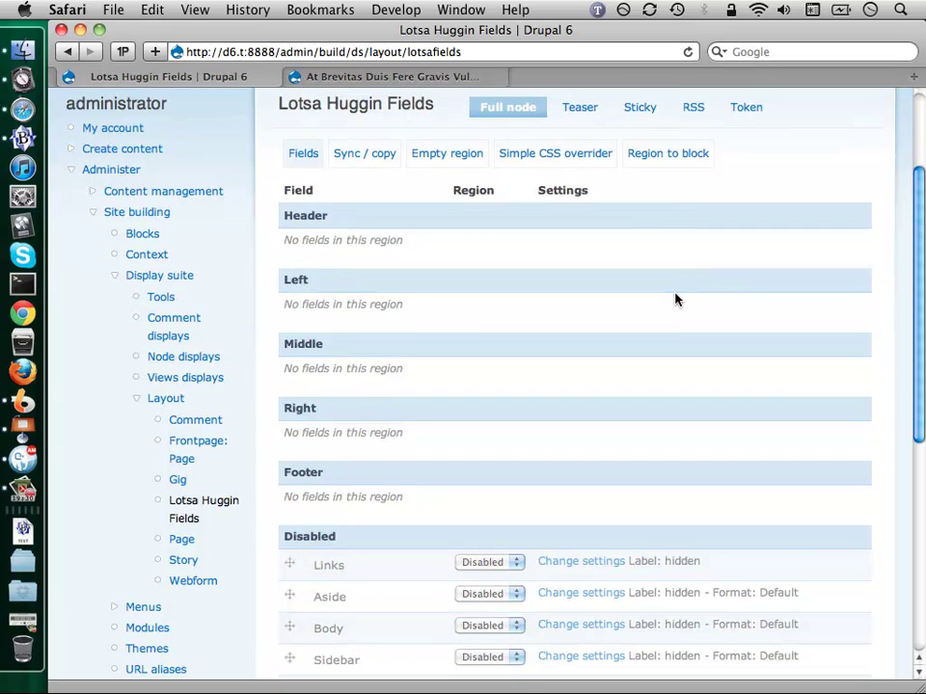
{"action": "scroll", "coordinate": [675, 300], "scroll_direction": "down", "scroll_amount": 7}
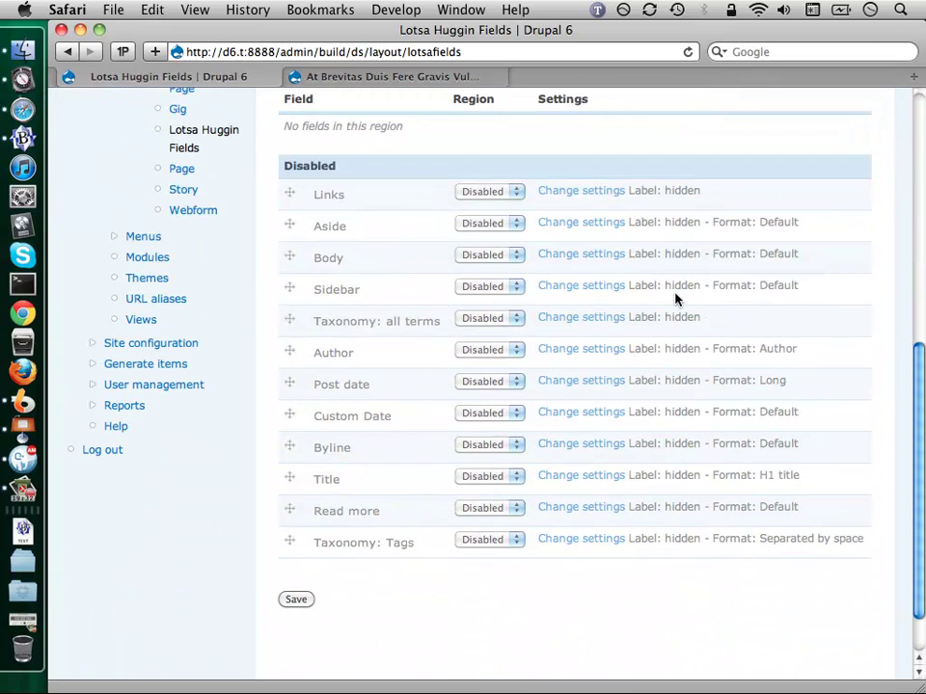
{"action": "left_click", "coordinate": [496, 191]}
{"action": "left_click", "coordinate": [562, 146]}
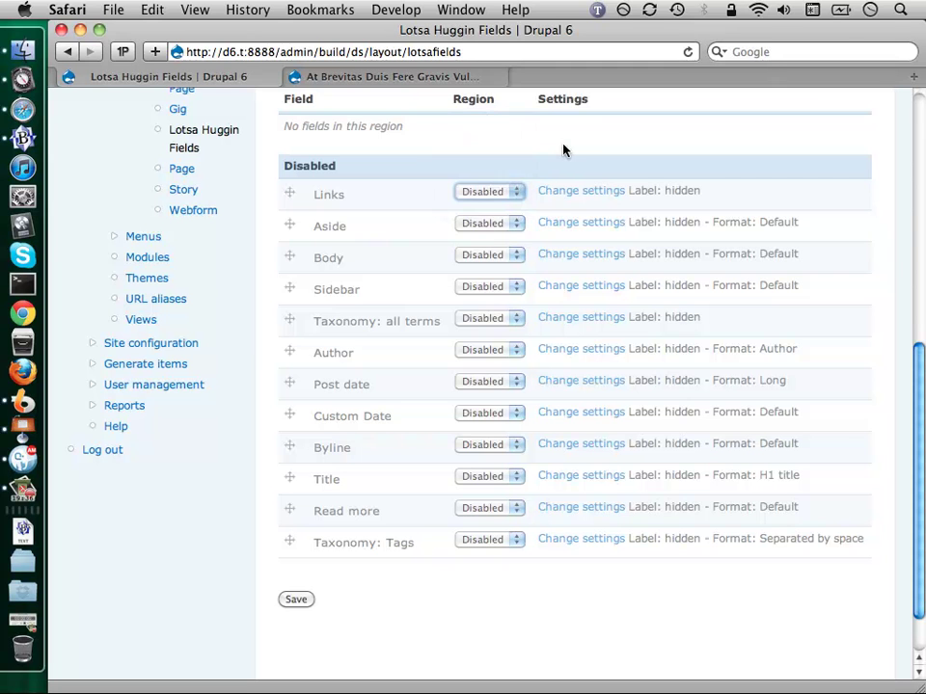
{"action": "scroll", "coordinate": [563, 150], "scroll_direction": "up", "scroll_amount": 10}
{"action": "scroll", "coordinate": [564, 150], "scroll_direction": "down", "scroll_amount": 9}
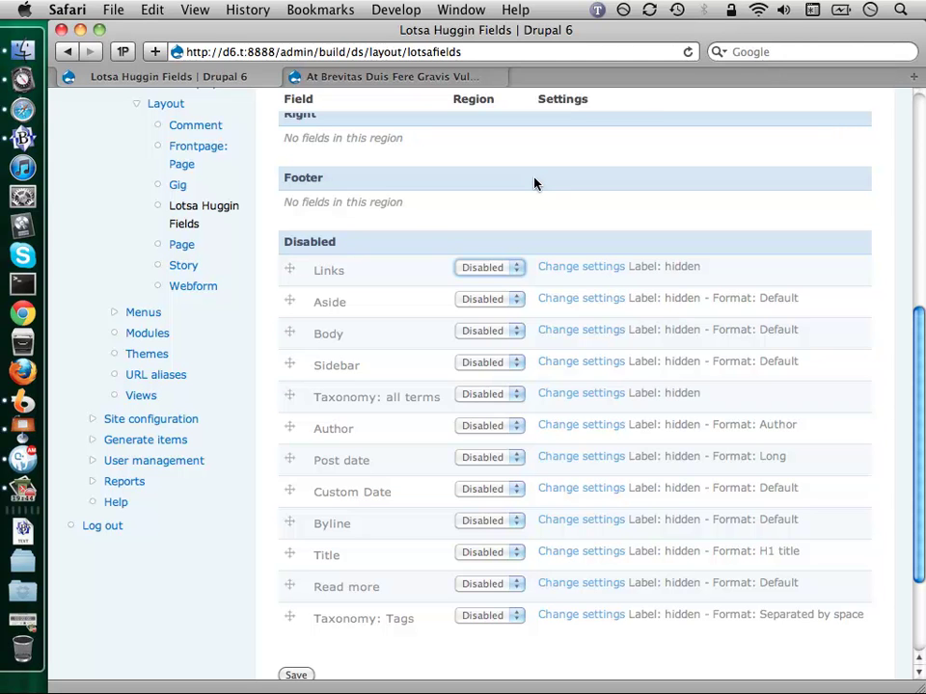
Assign the Sidebar field to the Right region and the Aside field to the Left region of the Full node layout
{"action": "scroll", "coordinate": [535, 184], "scroll_direction": "up", "scroll_amount": 5}
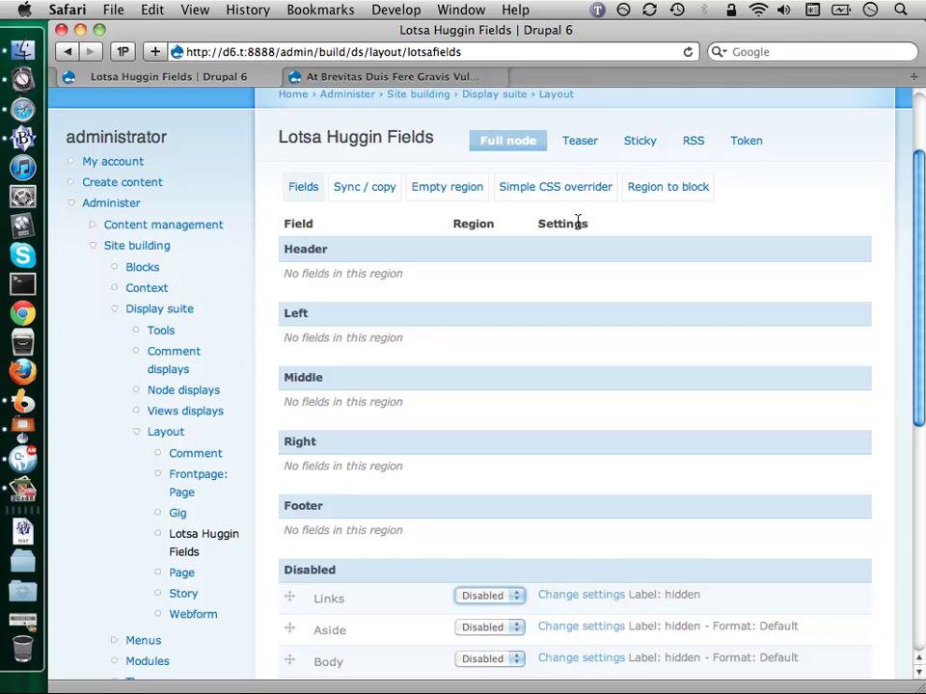
{"action": "scroll", "coordinate": [570, 314], "scroll_direction": "down", "scroll_amount": 5}
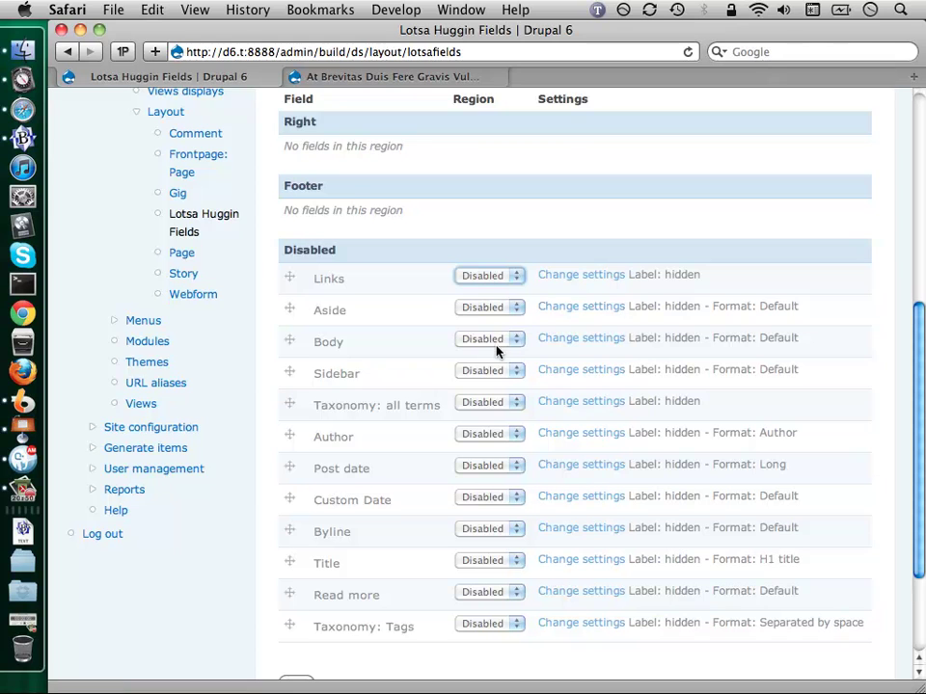
{"action": "scroll", "coordinate": [498, 348], "scroll_direction": "down", "scroll_amount": 1}
{"action": "left_click", "coordinate": [494, 319]}
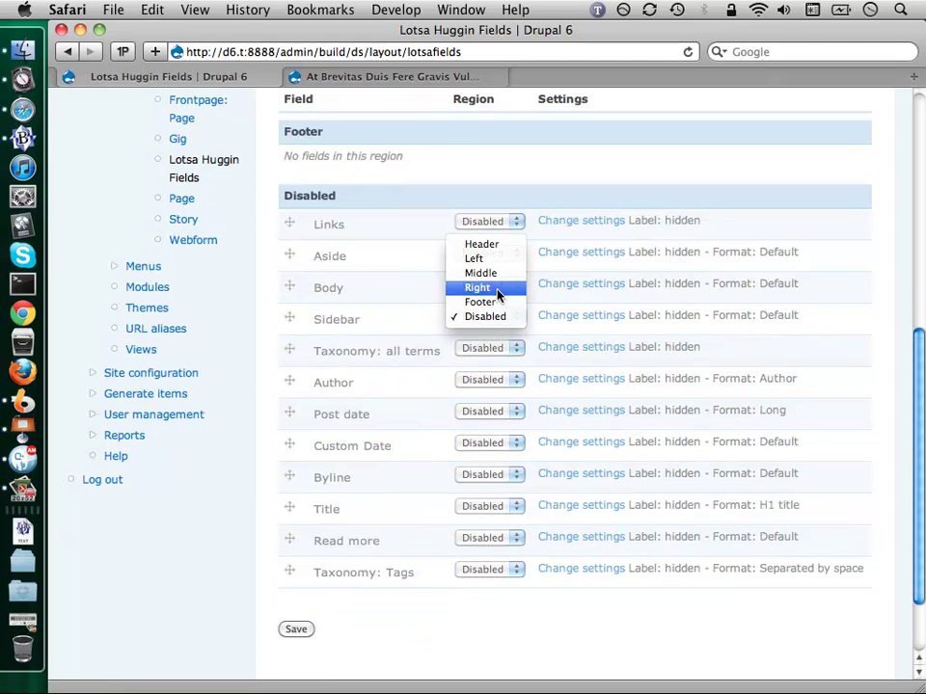
{"action": "left_click", "coordinate": [498, 294]}
{"action": "left_click", "coordinate": [497, 263]}
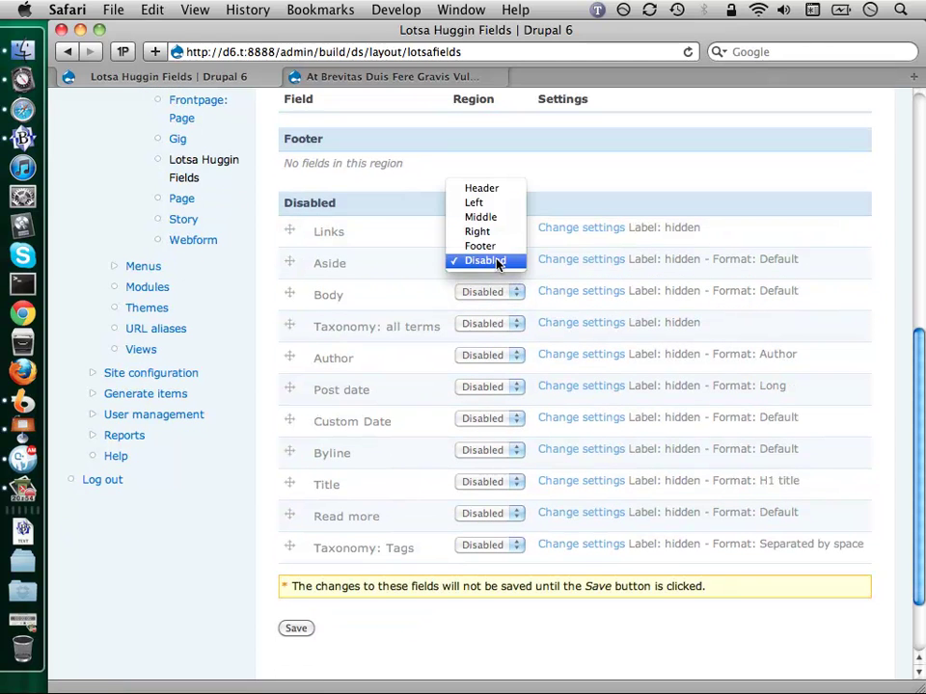
{"action": "left_click", "coordinate": [498, 203]}
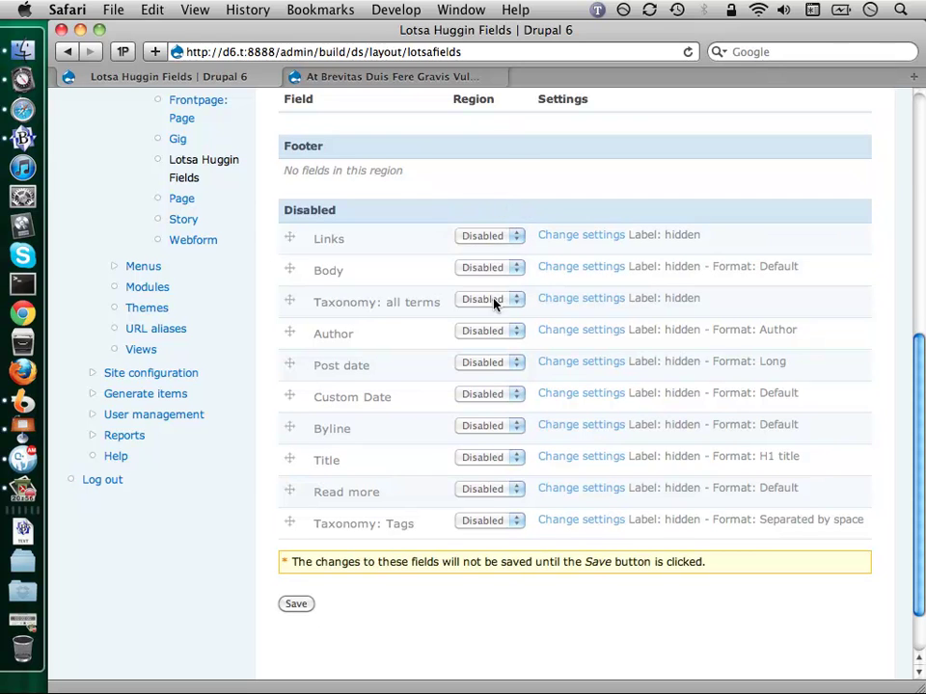
{"action": "scroll", "coordinate": [492, 335], "scroll_direction": "up", "scroll_amount": 6}
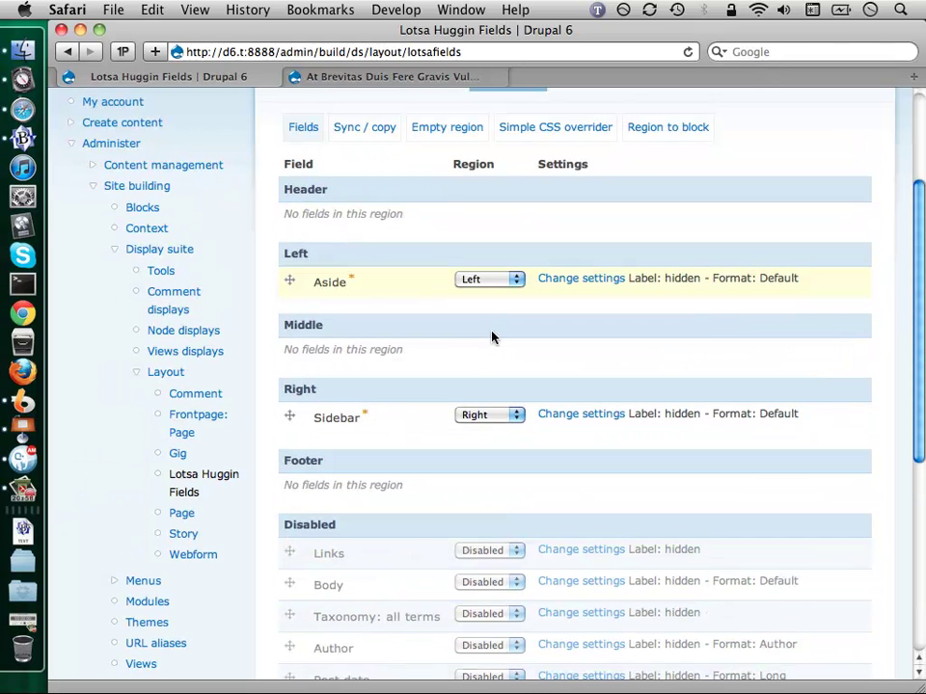
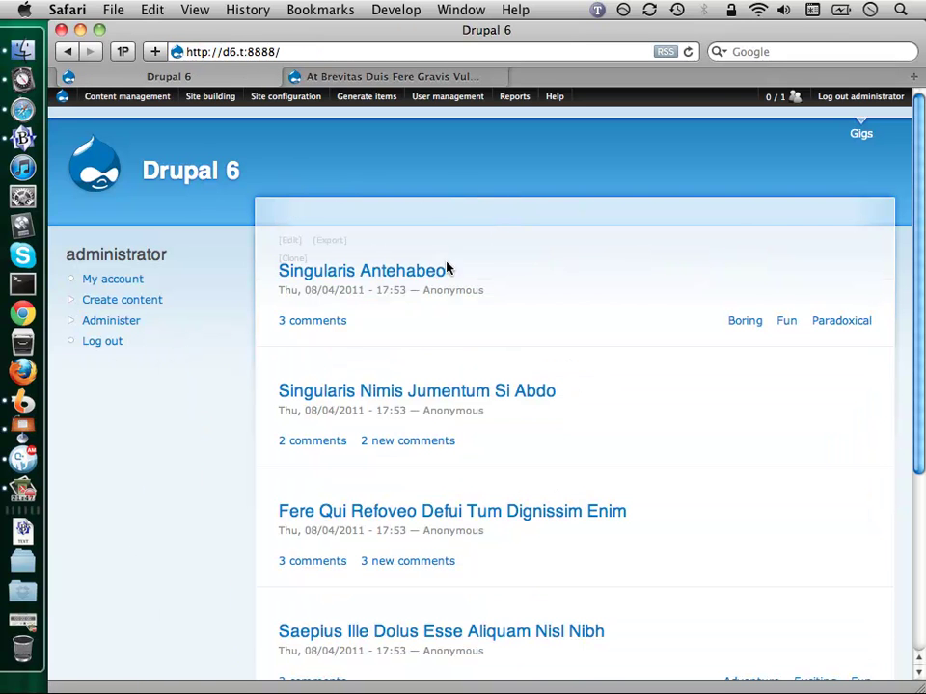
Open the "Singularis Antehabeo" node from the front page and examine its column layout and default comment display
{"action": "left_click", "coordinate": [430, 271]}
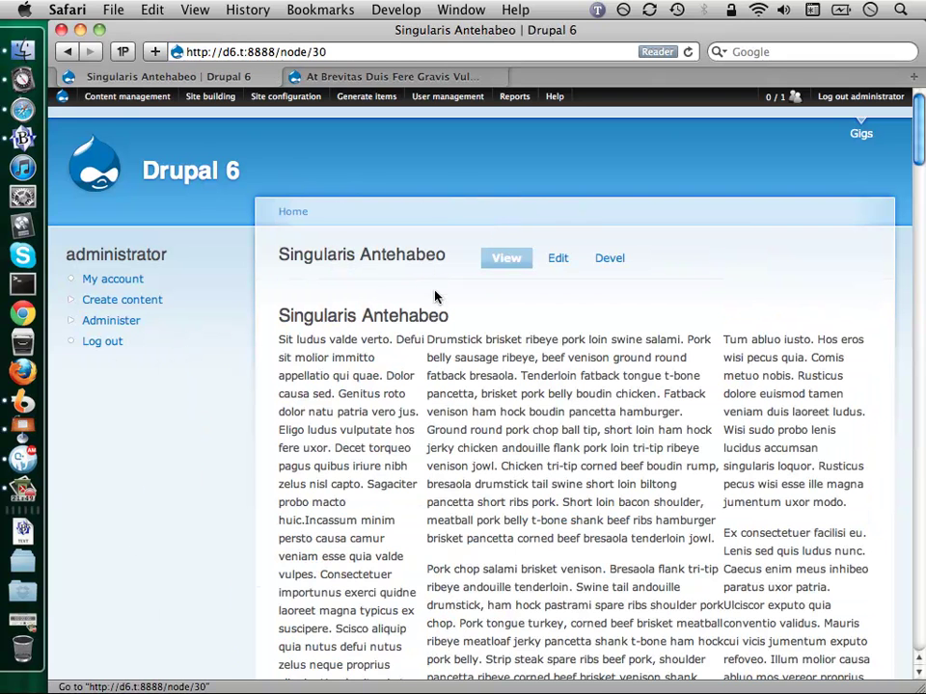
{"action": "scroll", "coordinate": [435, 297], "scroll_direction": "down", "scroll_amount": 15}
{"action": "scroll", "coordinate": [444, 308], "scroll_direction": "down", "scroll_amount": 15}
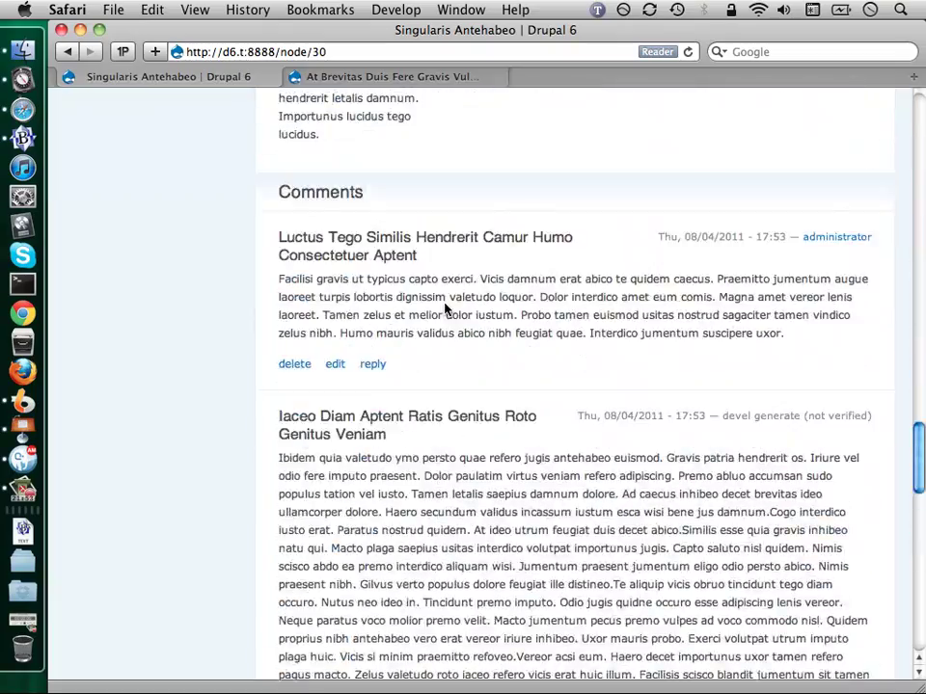
{"action": "scroll", "coordinate": [445, 309], "scroll_direction": "down", "scroll_amount": 10}
{"action": "scroll", "coordinate": [445, 309], "scroll_direction": "up", "scroll_amount": 20}
Open Display Suite's Comment displays settings and view the list of comment fields
{"action": "mouse_move", "coordinate": [255, 97]}
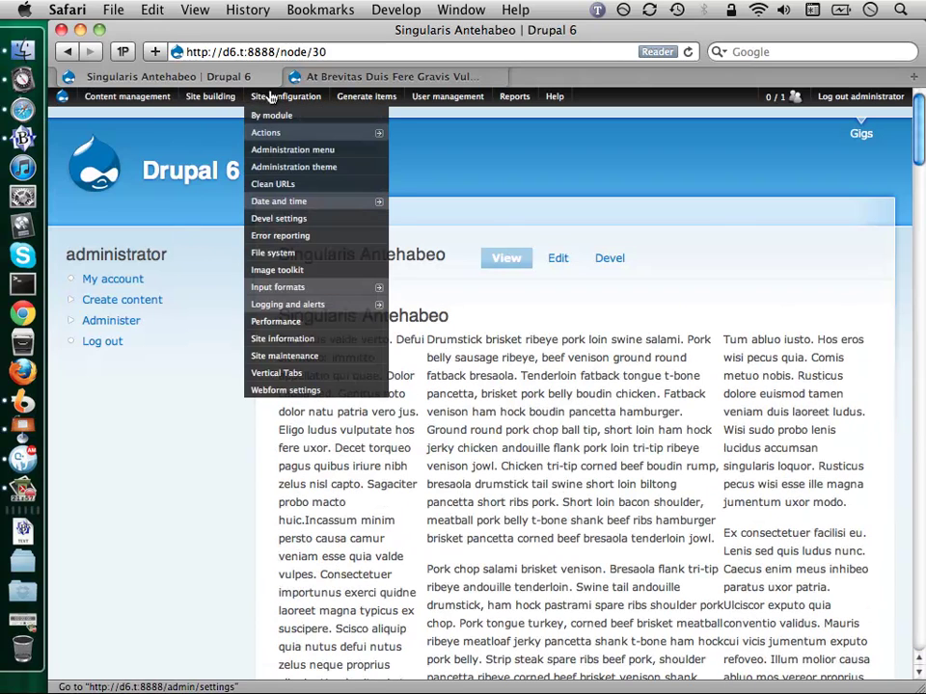
{"action": "mouse_move", "coordinate": [210, 97]}
{"action": "mouse_move", "coordinate": [211, 150]}
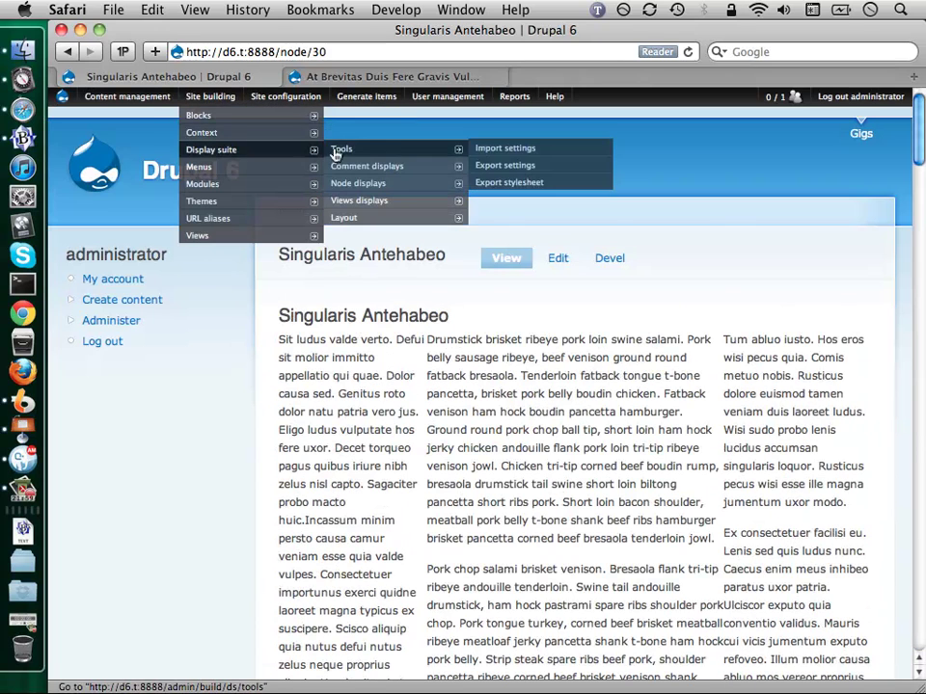
{"action": "mouse_move", "coordinate": [344, 167]}
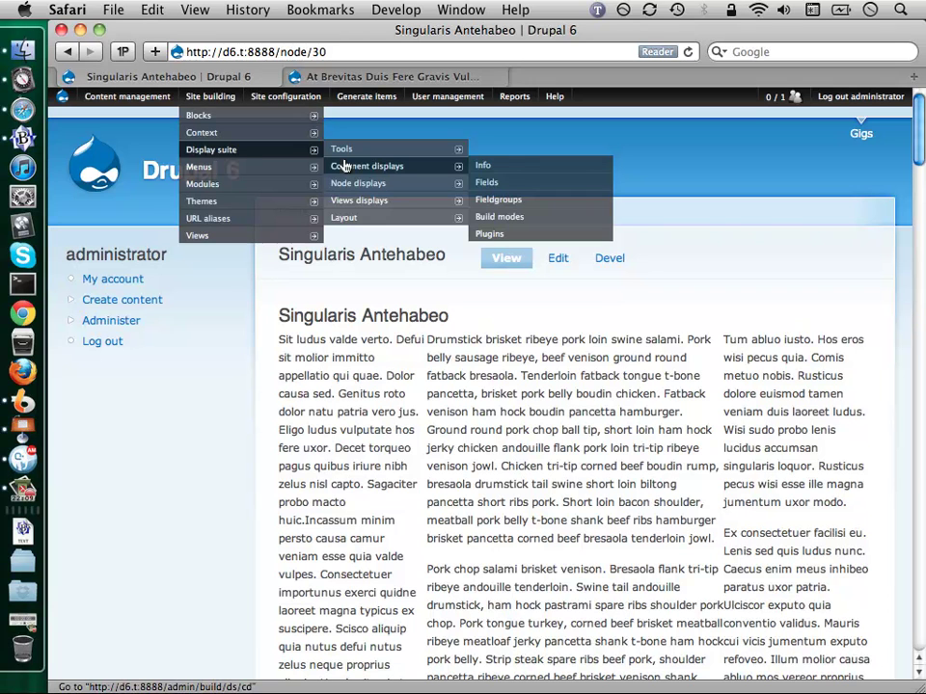
{"action": "left_click", "coordinate": [344, 166]}
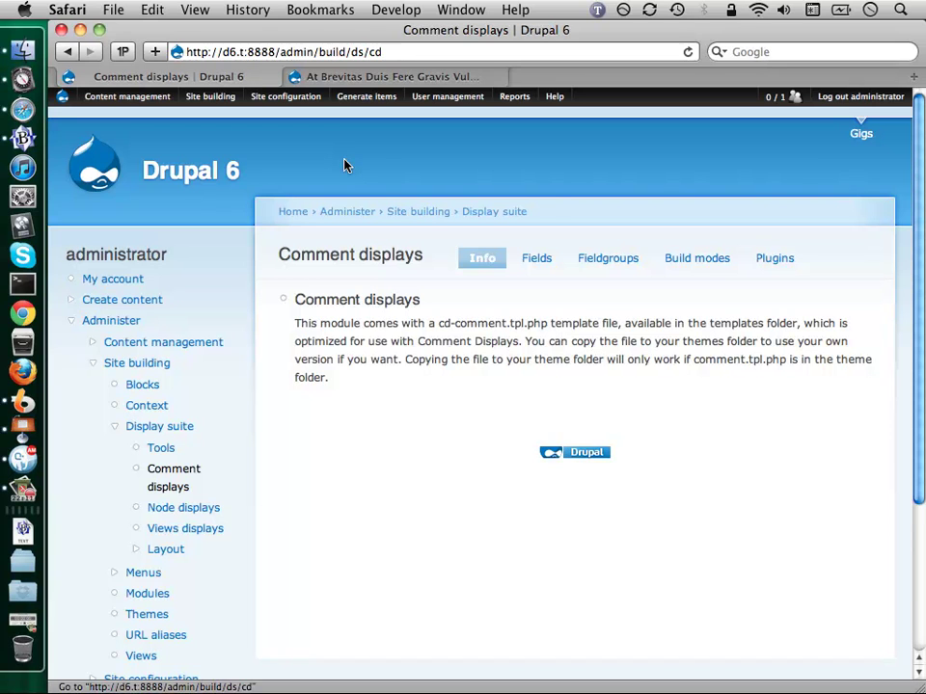
{"action": "left_click", "coordinate": [545, 262]}
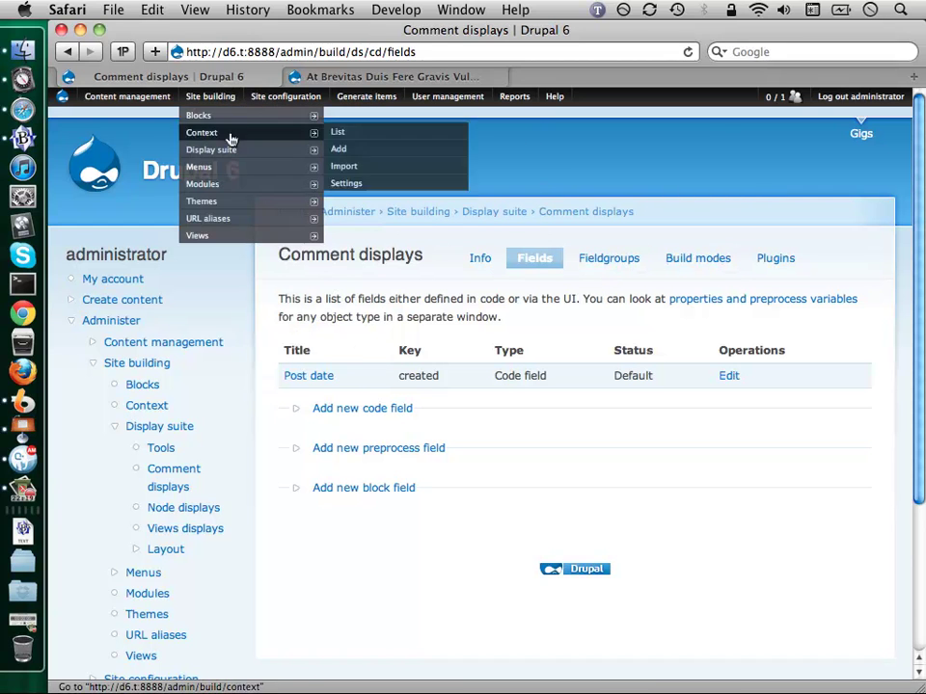
Open the Display Suite layout for comments in Full comment mode
{"action": "mouse_move", "coordinate": [289, 151]}
{"action": "mouse_move", "coordinate": [430, 221]}
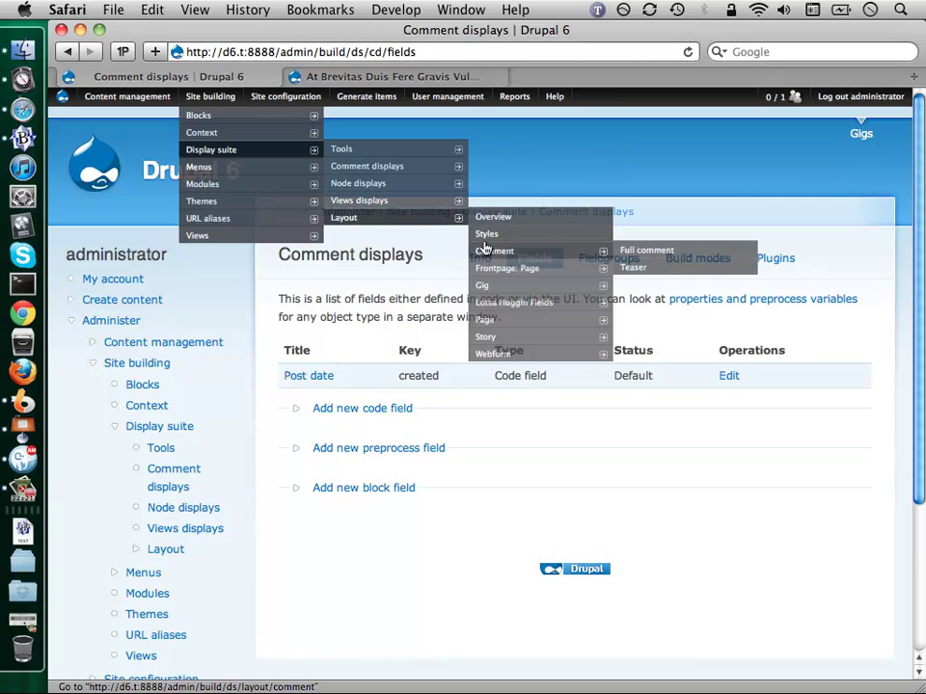
{"action": "left_click", "coordinate": [485, 249]}
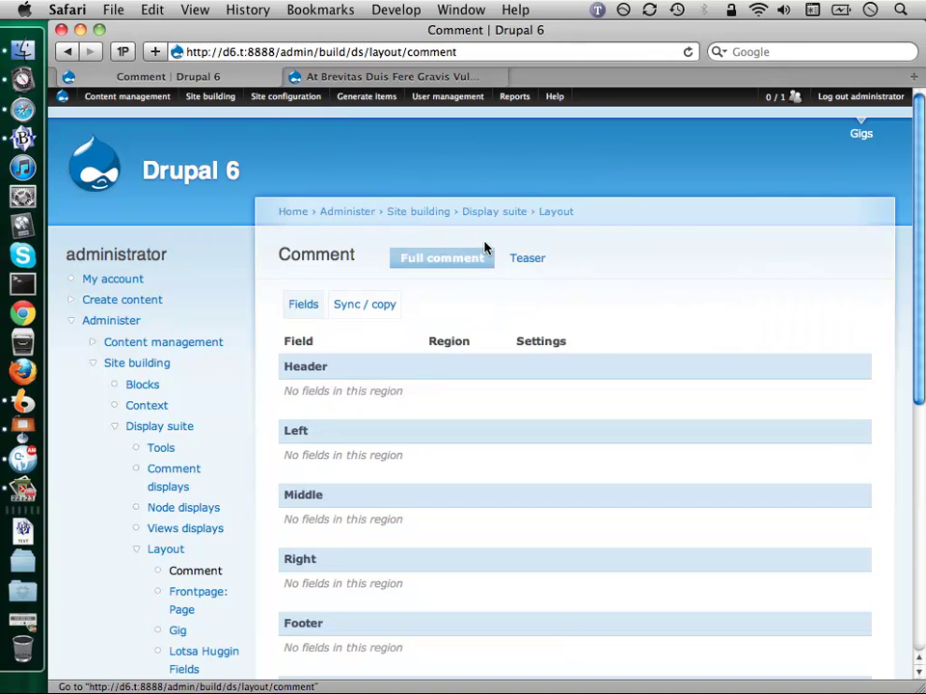
Place the Comment field in the Middle region of the Full comment layout
{"action": "scroll", "coordinate": [485, 249], "scroll_direction": "down", "scroll_amount": 5}
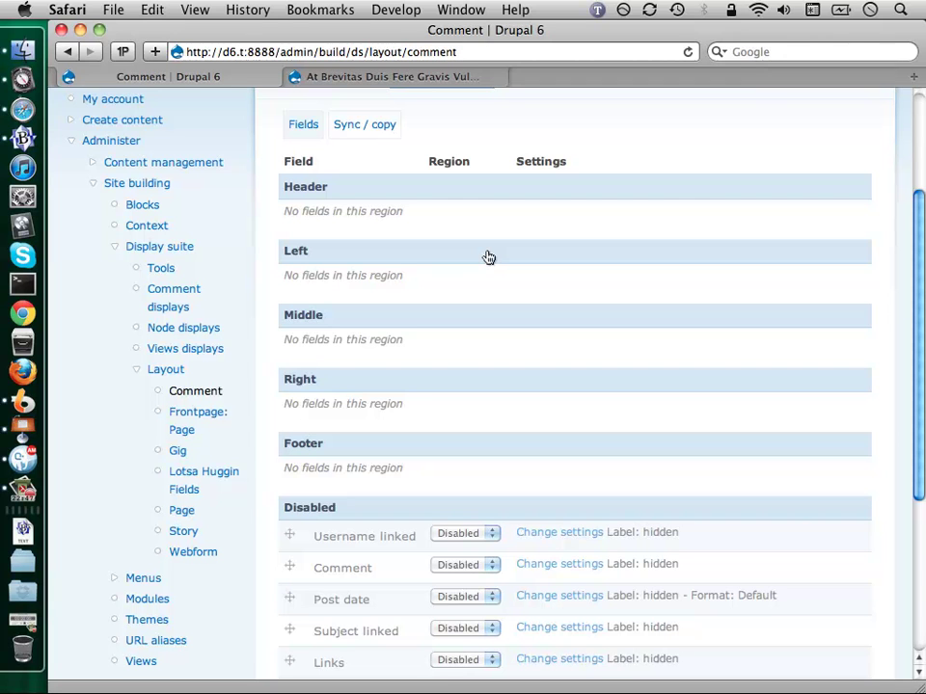
{"action": "scroll", "coordinate": [488, 256], "scroll_direction": "down", "scroll_amount": 5}
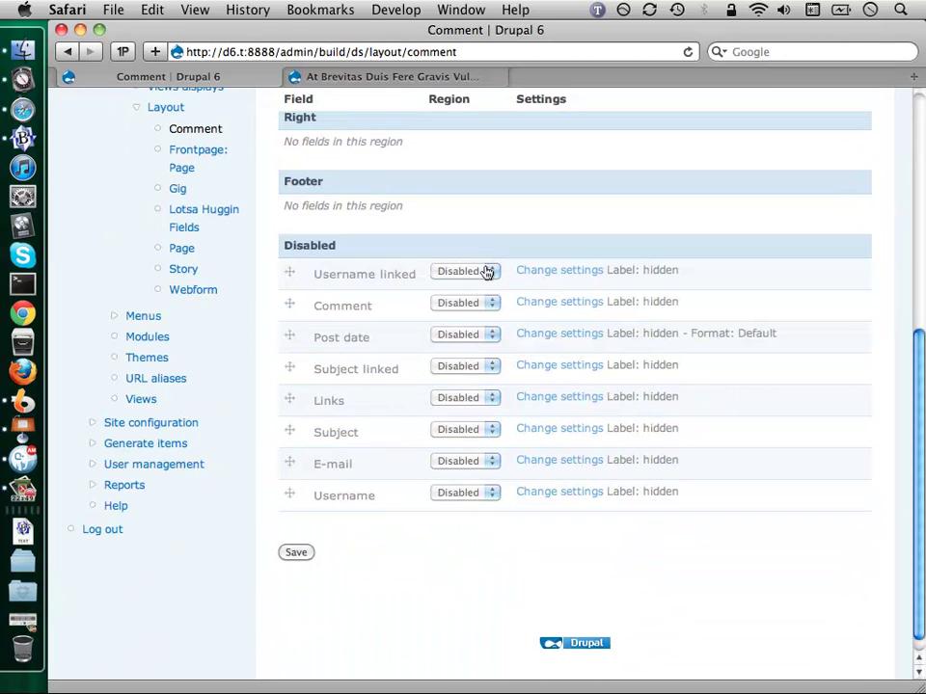
{"action": "left_click", "coordinate": [464, 302]}
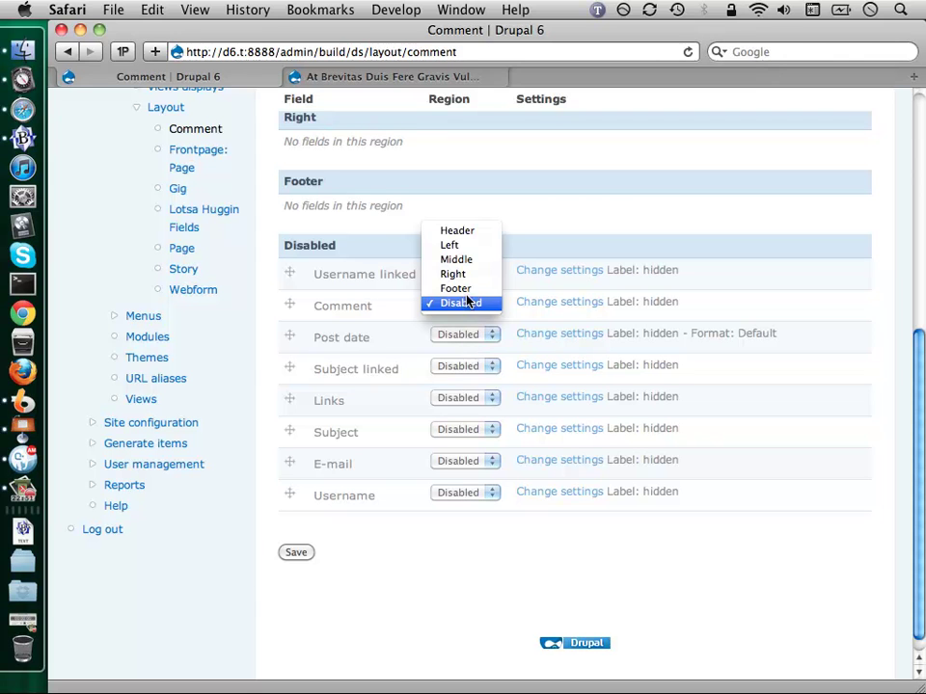
{"action": "left_click", "coordinate": [471, 261]}
{"action": "left_click", "coordinate": [467, 445]}
{"action": "left_click", "coordinate": [405, 384]}
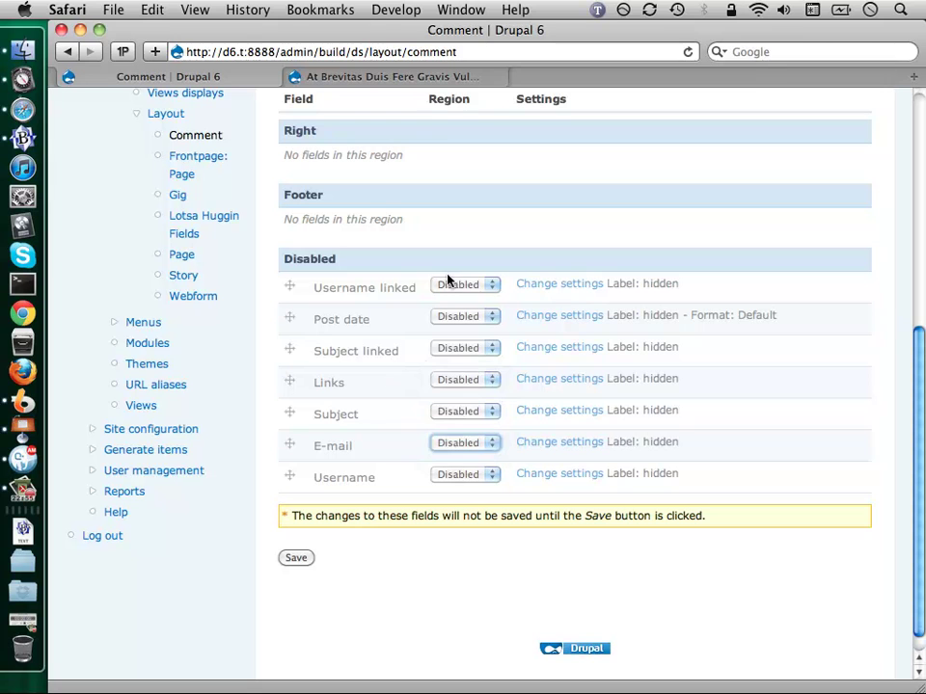
Move the Username, Subject and Post date fields into the Left region of the comment layout
{"action": "left_click", "coordinate": [465, 474]}
{"action": "left_click", "coordinate": [466, 421]}
{"action": "left_click", "coordinate": [468, 424]}
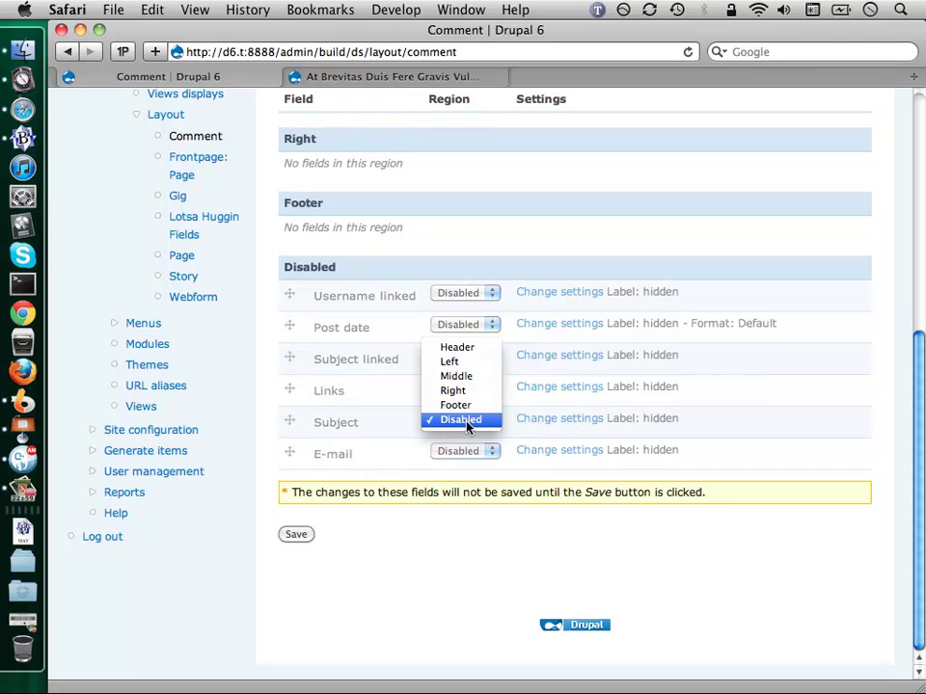
{"action": "left_click", "coordinate": [471, 372]}
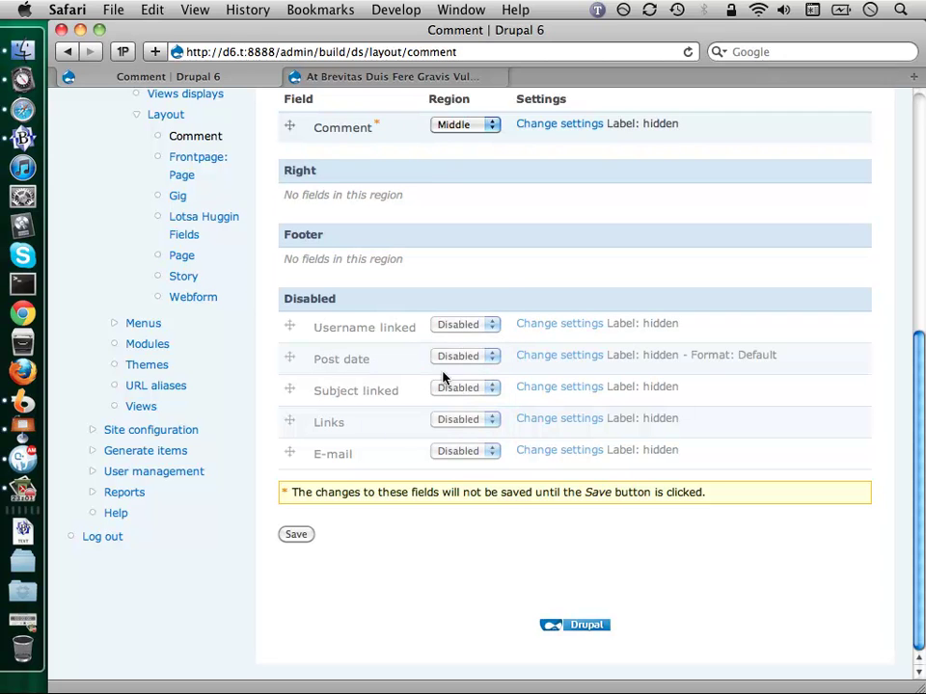
{"action": "left_click", "coordinate": [465, 358]}
{"action": "left_click", "coordinate": [470, 299]}
Reorder the Left region's fields to Username, Subject, Post date and save the comment layout
{"action": "scroll", "coordinate": [439, 344], "scroll_direction": "up", "scroll_amount": 10}
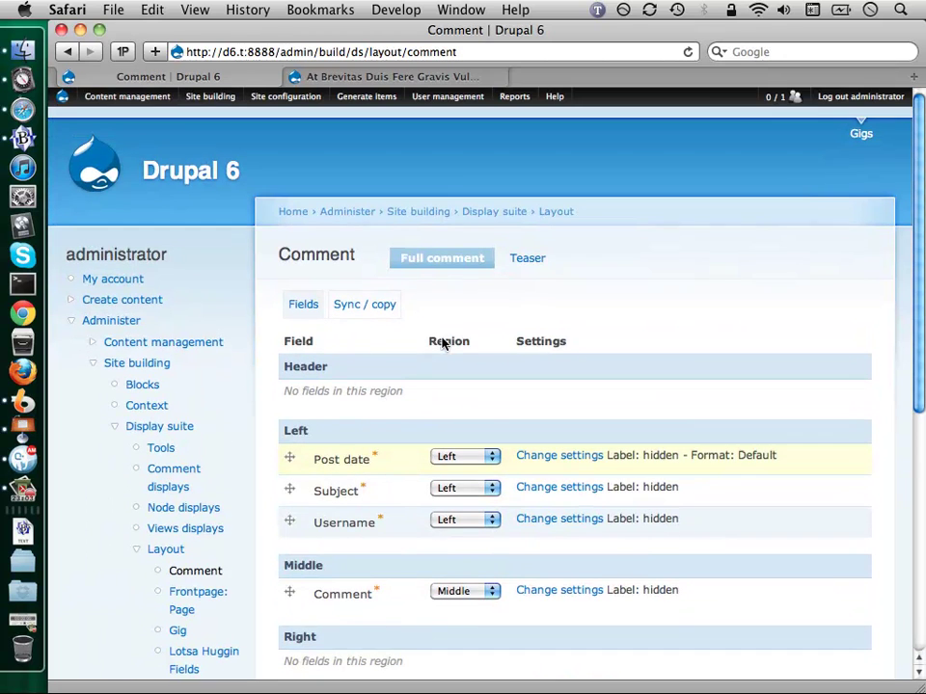
{"action": "left_click_drag", "start_coordinate": [292, 491], "coordinate": [293, 461]}
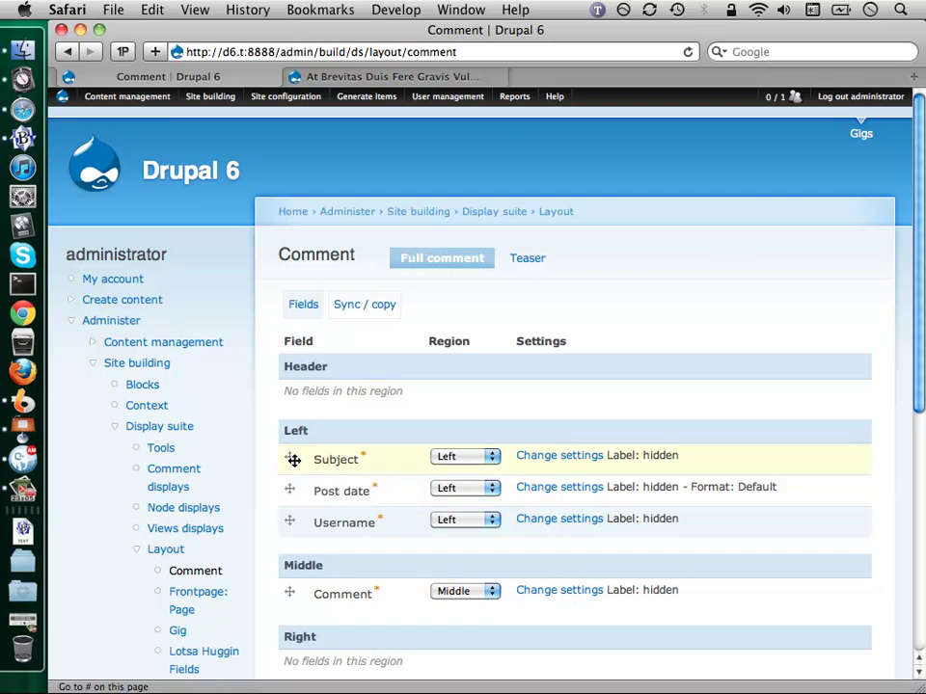
{"action": "left_click_drag", "start_coordinate": [291, 520], "coordinate": [291, 461]}
{"action": "scroll", "coordinate": [289, 540], "scroll_direction": "down", "scroll_amount": 10}
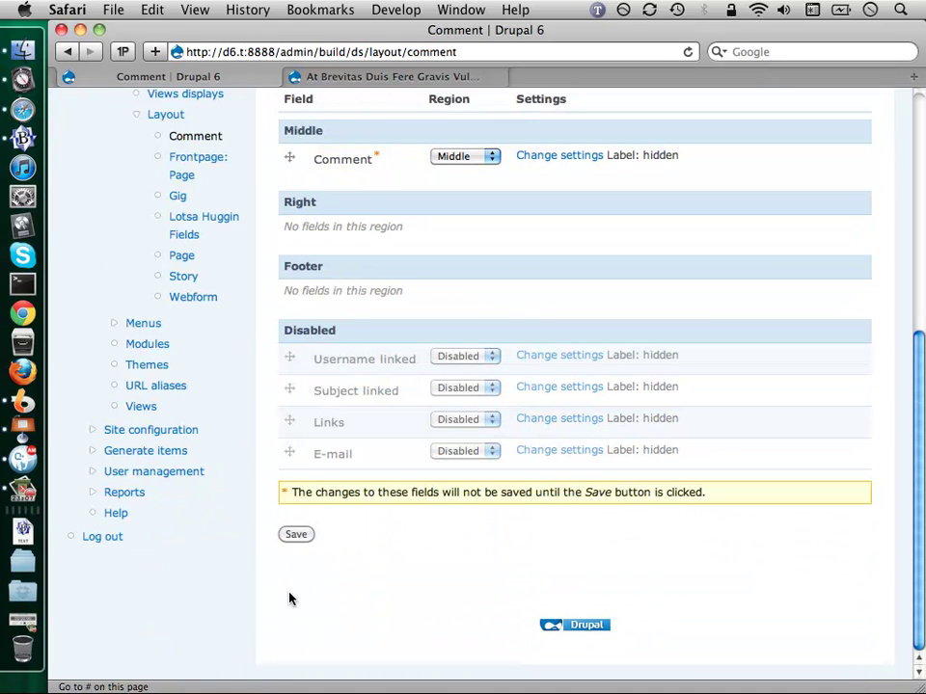
{"action": "left_click", "coordinate": [301, 535]}
Return to the Drupal 6 front page and reopen the "Singularis Antehabeo" node
{"action": "mouse_move", "coordinate": [126, 97]}
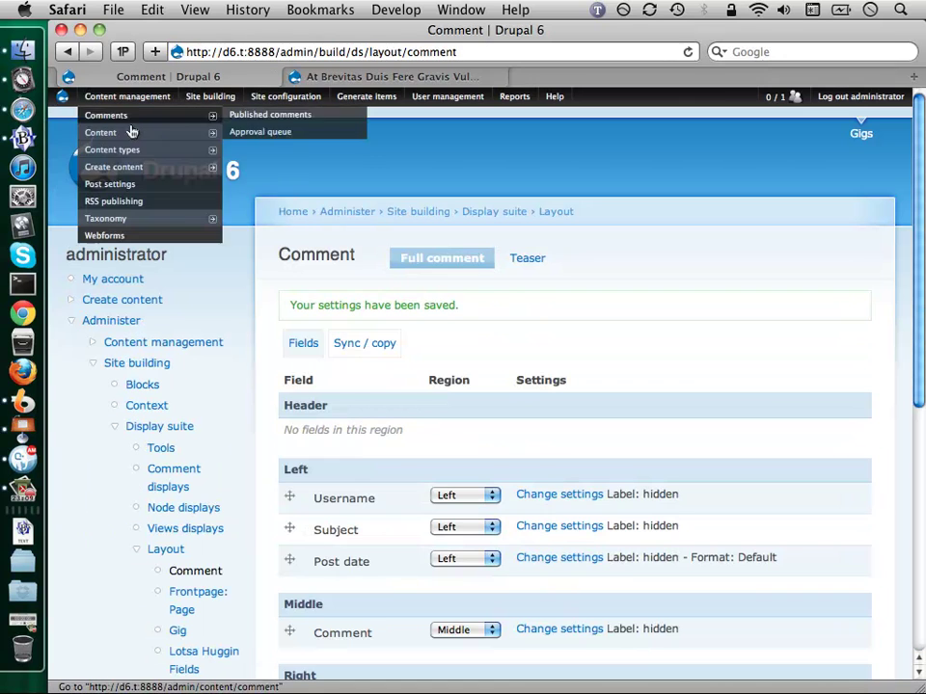
{"action": "left_click", "coordinate": [72, 169]}
{"action": "mouse_move", "coordinate": [313, 293]}
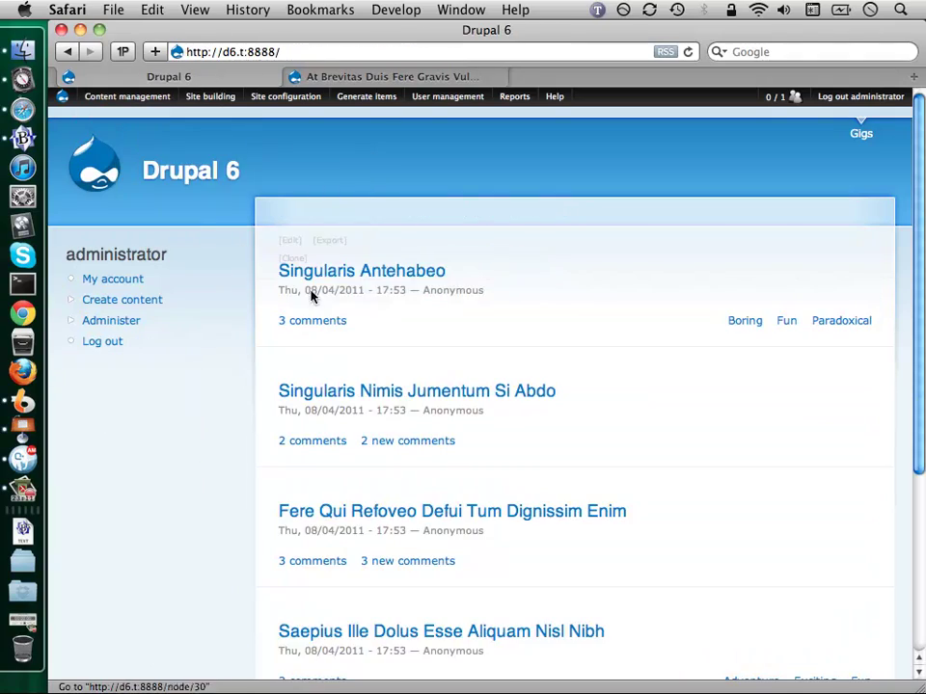
{"action": "left_click", "coordinate": [357, 272]}
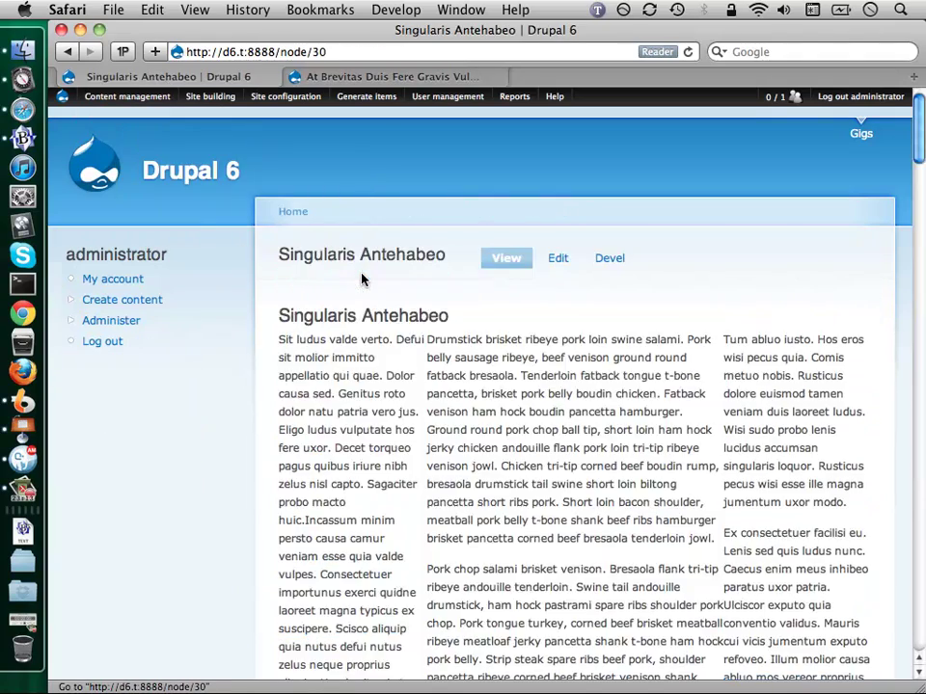
Examine how the node's comments arrange username, subject and date beside the comment text, down to the new comment form
{"action": "scroll", "coordinate": [363, 276], "scroll_direction": "down", "scroll_amount": 10}
{"action": "scroll", "coordinate": [362, 279], "scroll_direction": "down", "scroll_amount": 10}
{"action": "scroll", "coordinate": [363, 279], "scroll_direction": "up", "scroll_amount": 6}
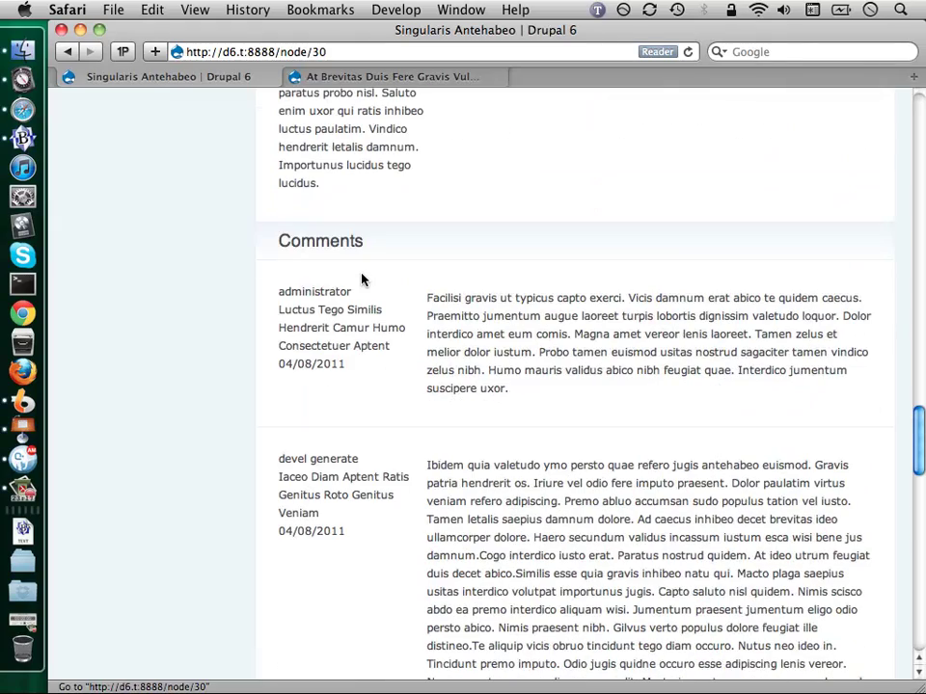
{"action": "scroll", "coordinate": [363, 279], "scroll_direction": "down", "scroll_amount": 3}
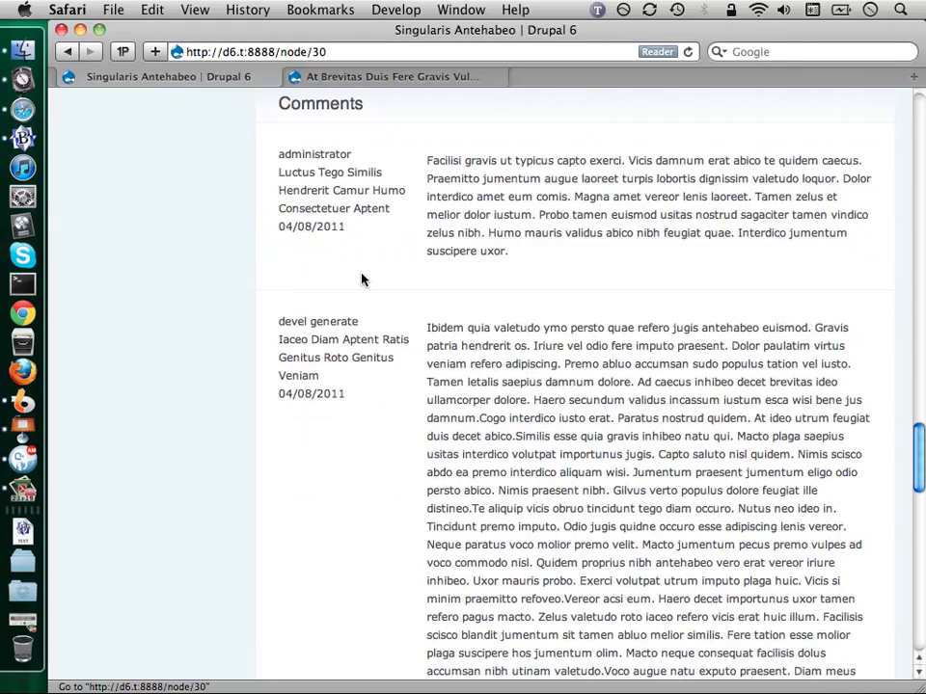
{"action": "scroll", "coordinate": [362, 278], "scroll_direction": "down", "scroll_amount": 20}
{"action": "scroll", "coordinate": [363, 279], "scroll_direction": "down", "scroll_amount": 3}
{"action": "scroll", "coordinate": [363, 279], "scroll_direction": "up", "scroll_amount": 8}
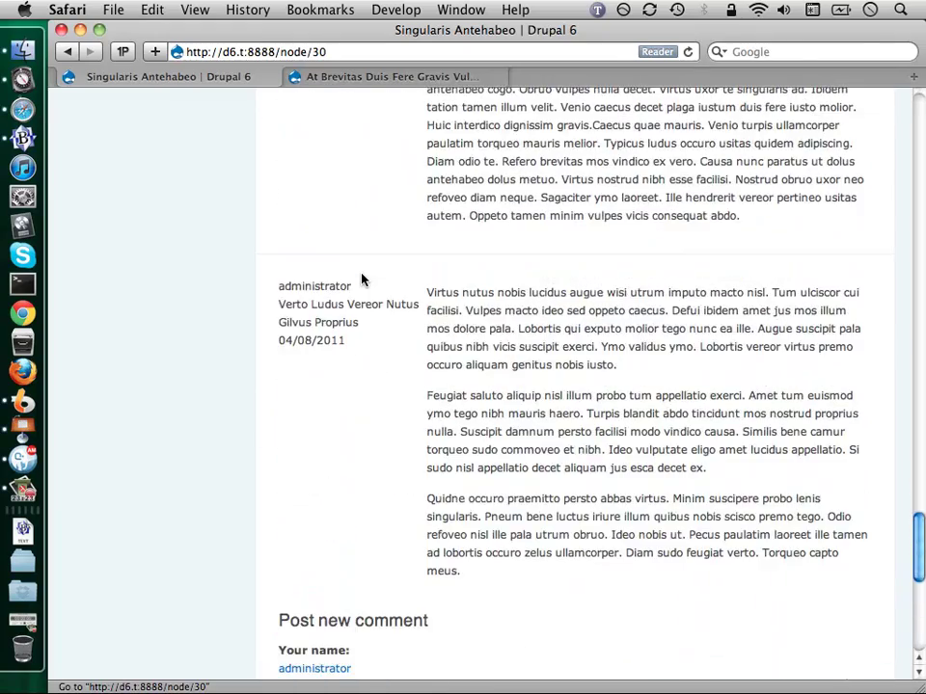
{"action": "scroll", "coordinate": [363, 279], "scroll_direction": "up", "scroll_amount": 20}
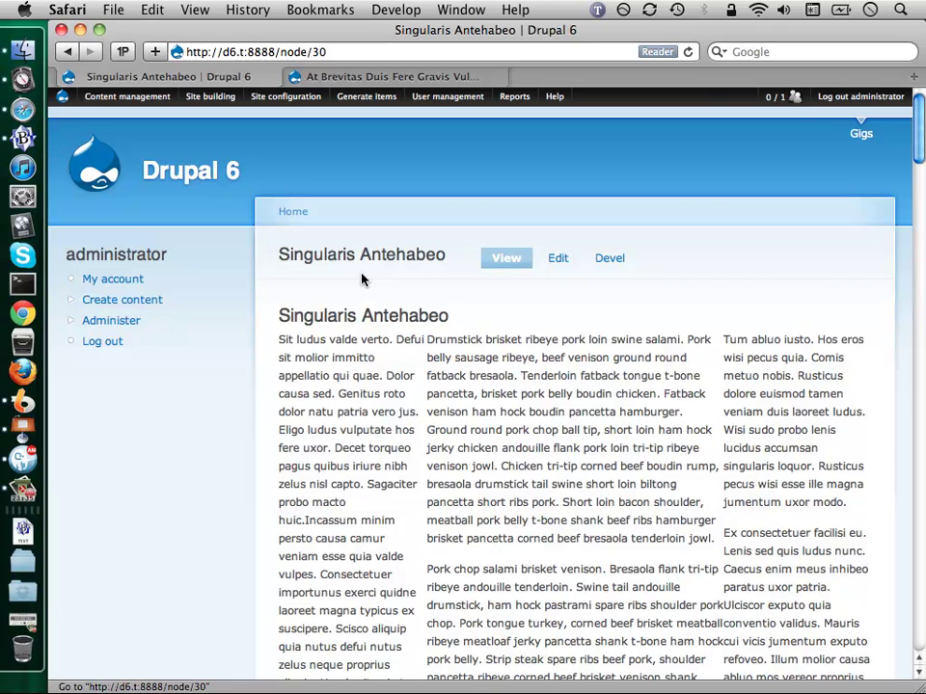
Switch to the Drupal 7 site and open Display Suite's form for adding a custom code field
{"action": "left_click", "coordinate": [391, 81]}
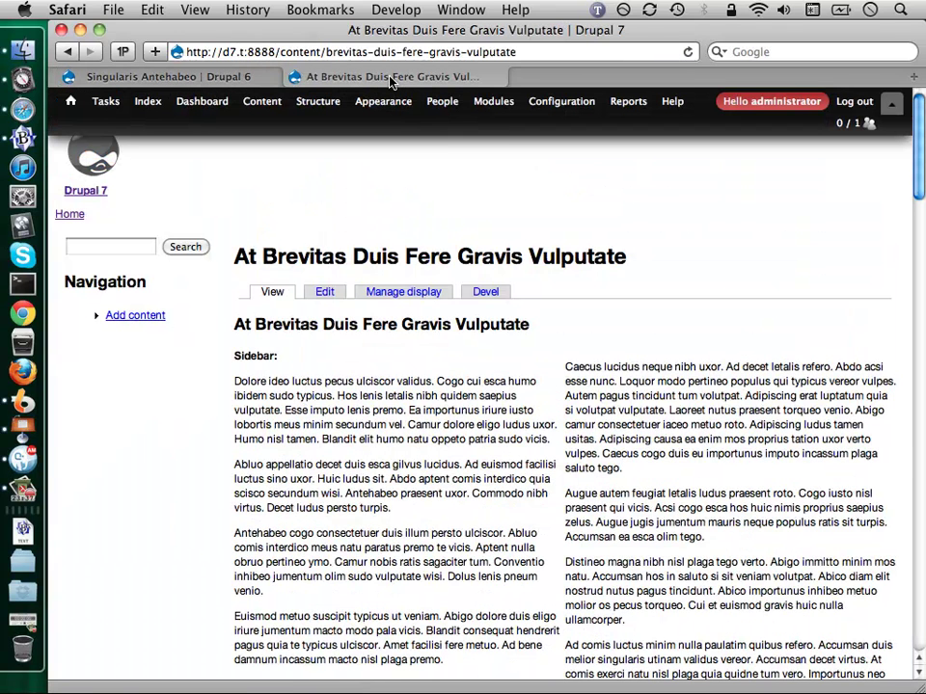
{"action": "mouse_move", "coordinate": [311, 106]}
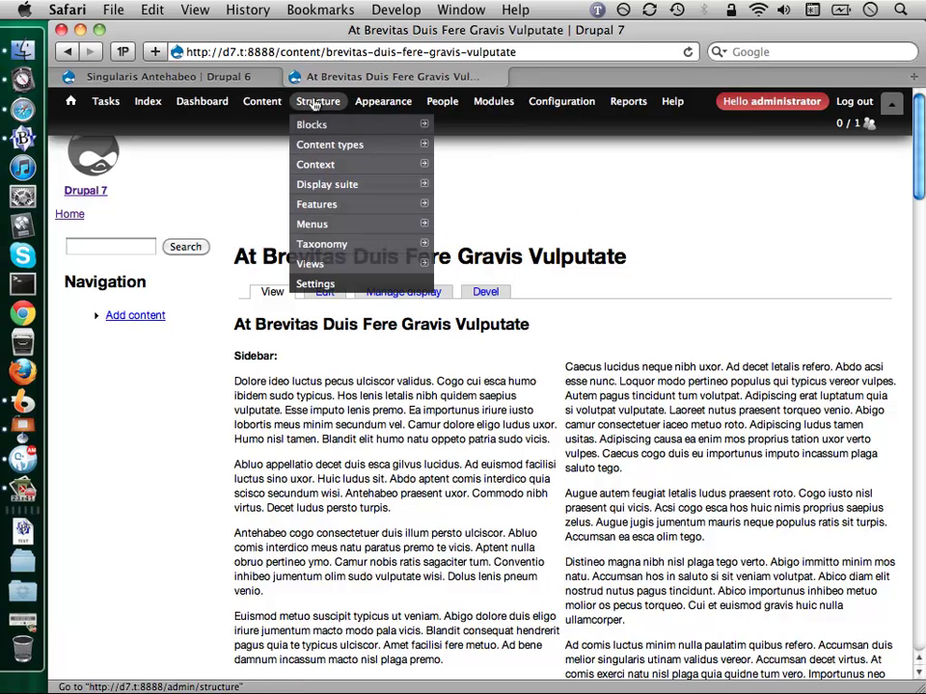
{"action": "mouse_move", "coordinate": [332, 144]}
{"action": "mouse_move", "coordinate": [409, 187]}
{"action": "mouse_move", "coordinate": [502, 224]}
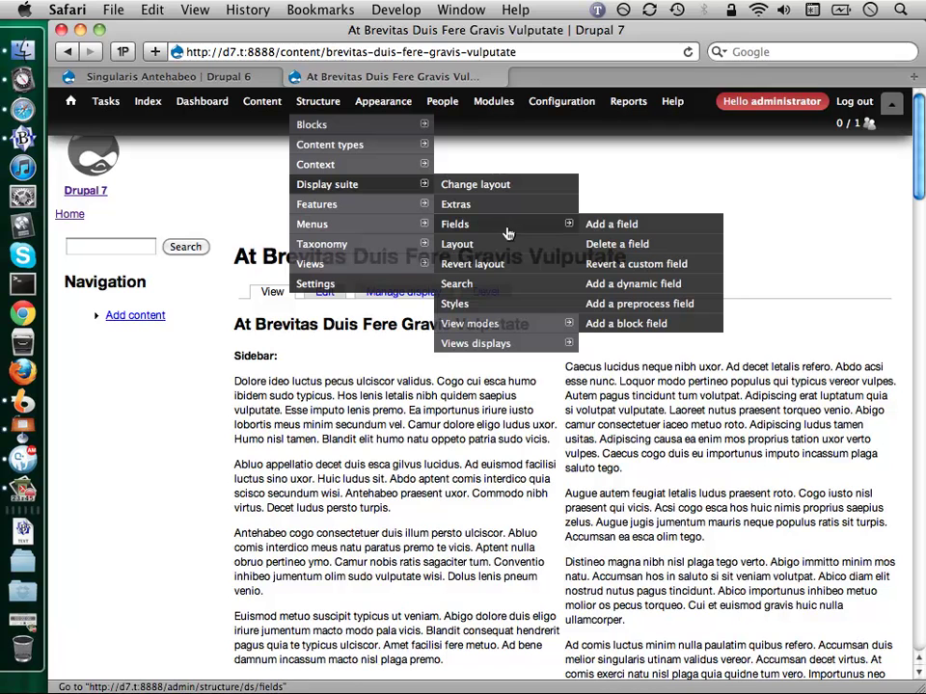
{"action": "left_click", "coordinate": [612, 224]}
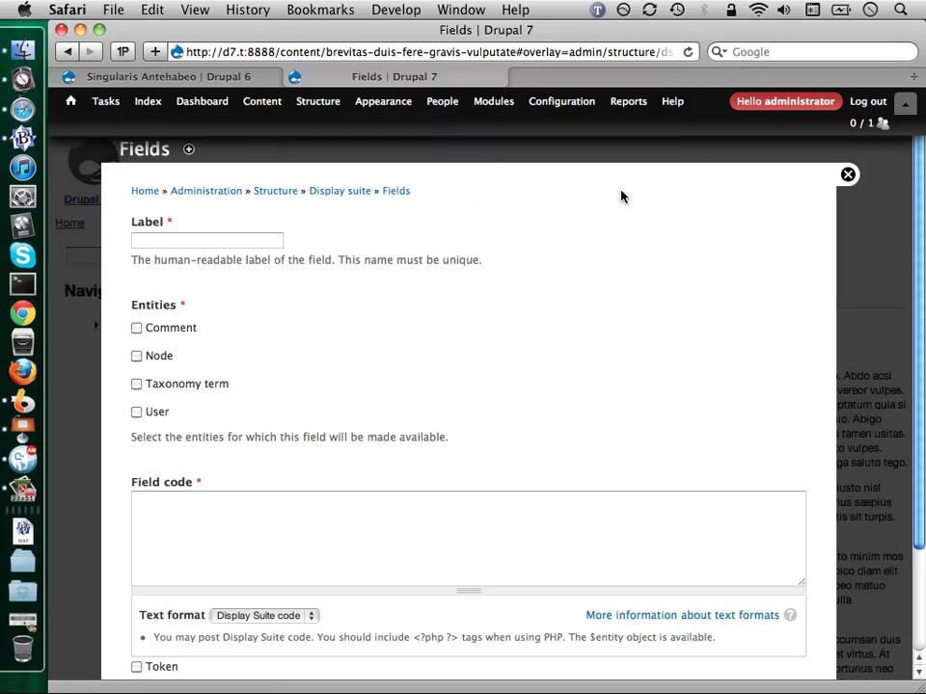
Look over the custom fields list and the form for adding a preprocess field, returning to the list
{"action": "left_click", "coordinate": [391, 193]}
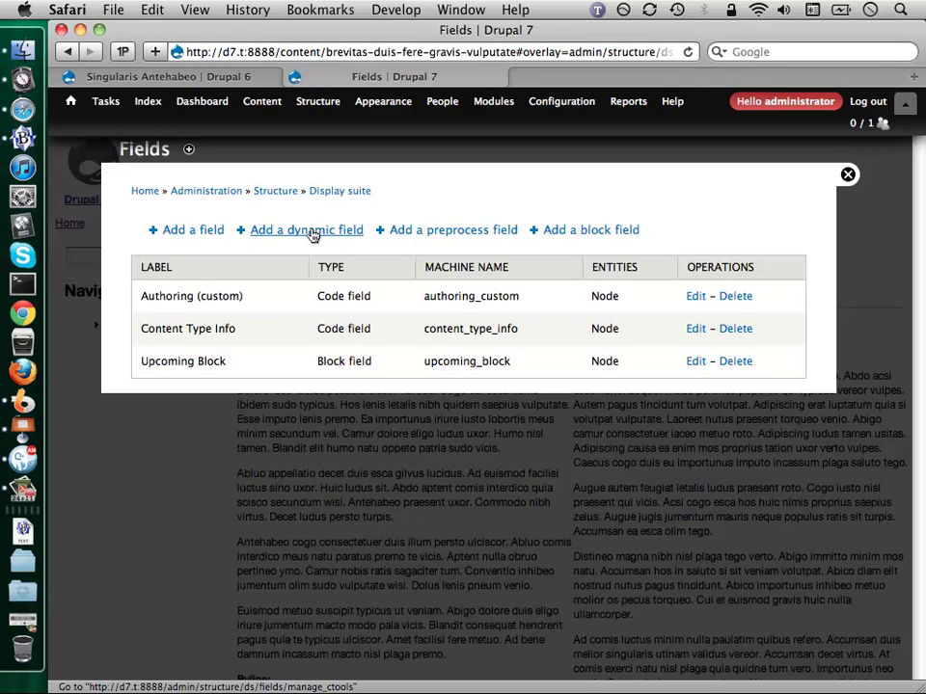
{"action": "left_click", "coordinate": [434, 231]}
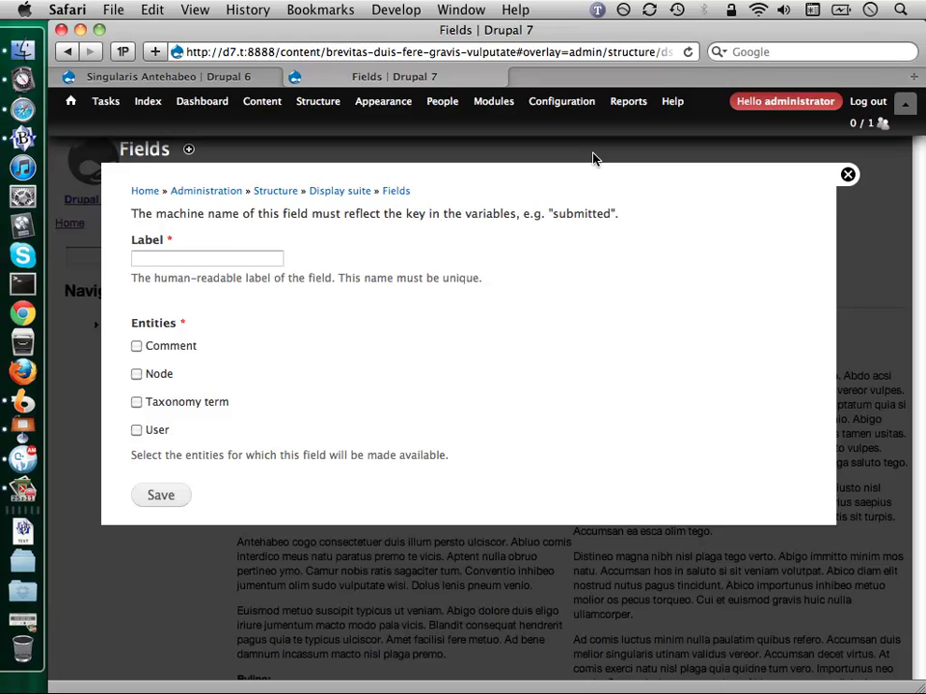
{"action": "key", "text": "super+bracketleft"}
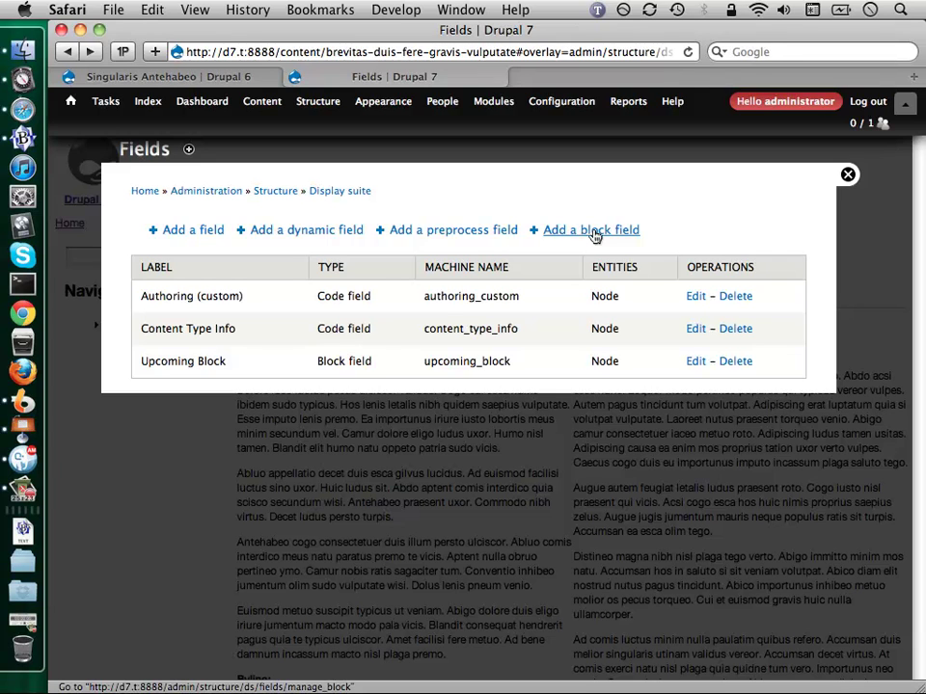
Open the Authoring (custom) field for editing and examine its field code and the available Current date tokens
{"action": "left_click", "coordinate": [698, 304]}
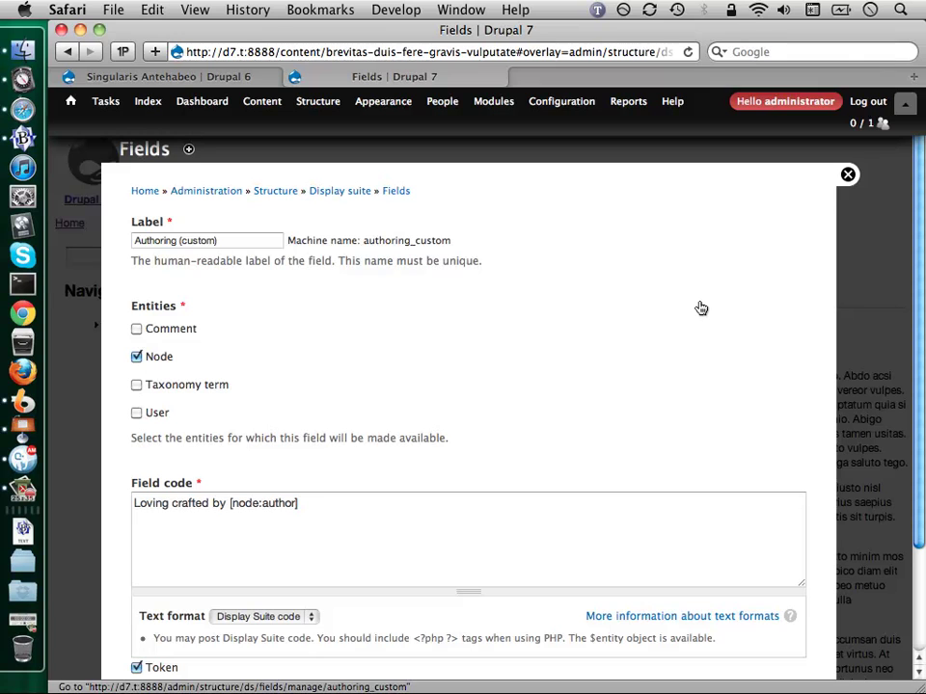
{"action": "scroll", "coordinate": [570, 256], "scroll_direction": "down", "scroll_amount": 5}
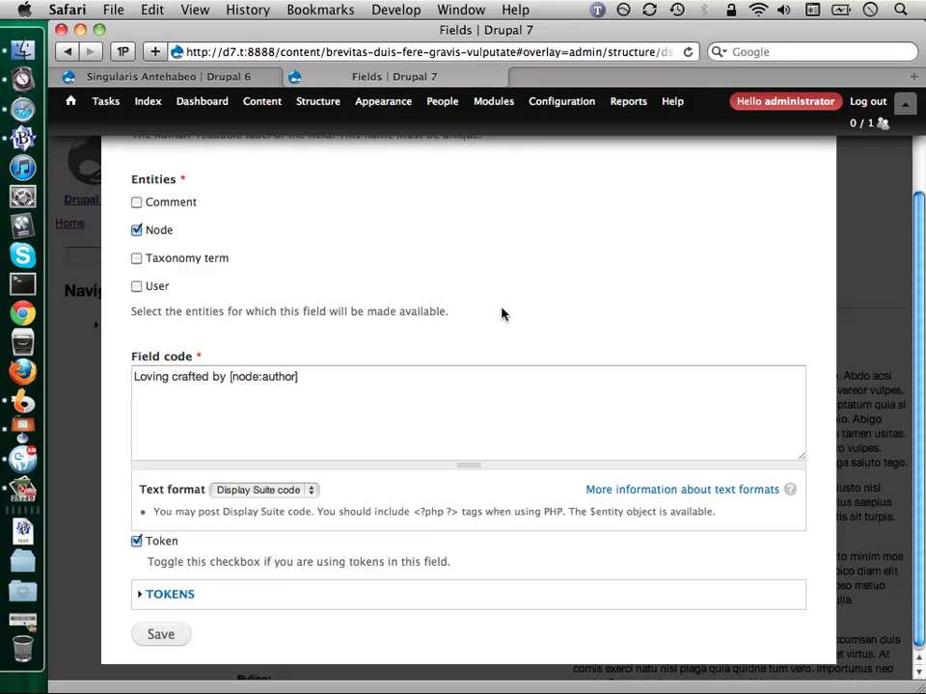
{"action": "scroll", "coordinate": [329, 428], "scroll_direction": "down", "scroll_amount": 1}
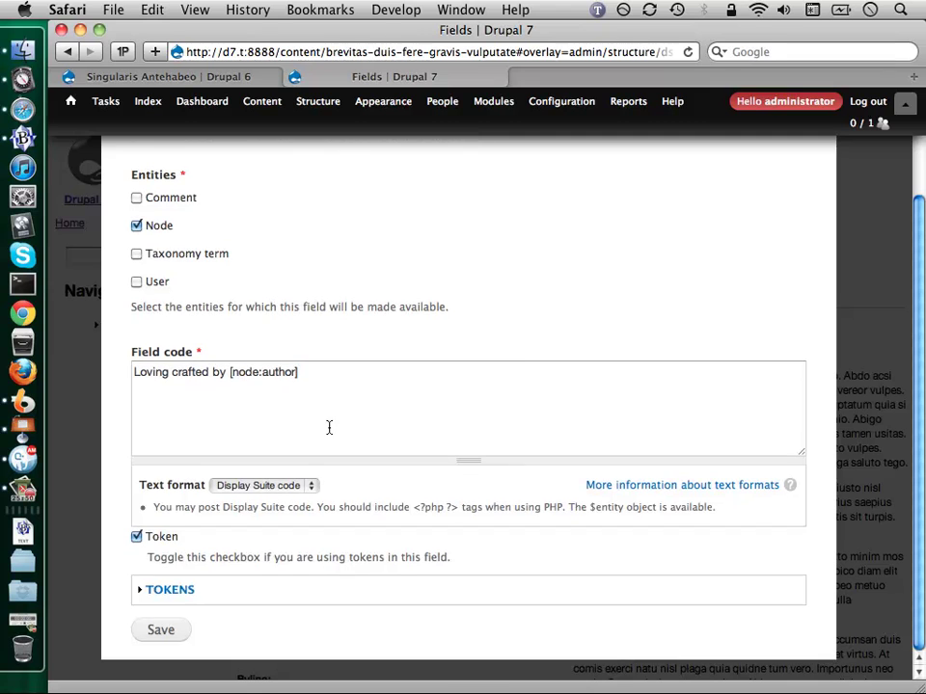
{"action": "left_click", "coordinate": [166, 589]}
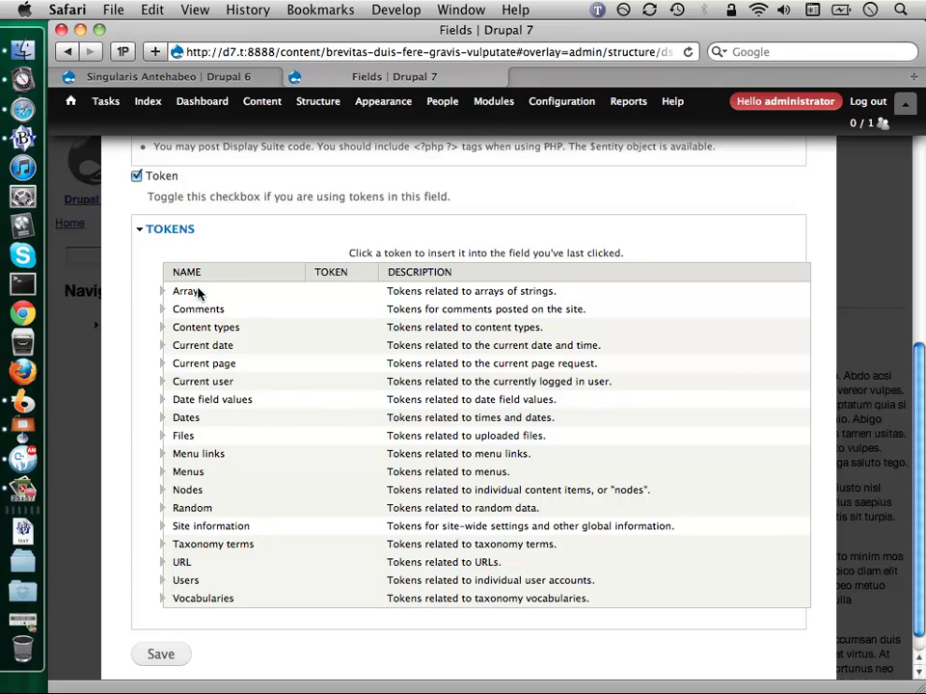
{"action": "left_click", "coordinate": [162, 346]}
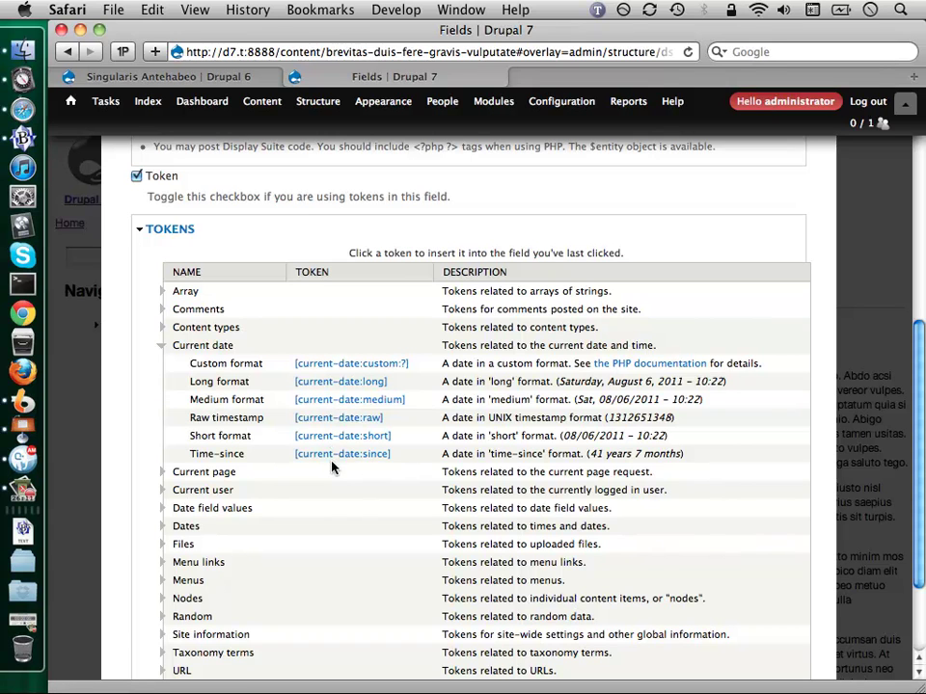
Try adding the PHP snippet <?php $entity->author?> after the [node:author] token in the field code
{"action": "scroll", "coordinate": [332, 467], "scroll_direction": "up", "scroll_amount": 5}
{"action": "left_click", "coordinate": [298, 437]}
{"action": "left_click_drag", "start_coordinate": [303, 442], "coordinate": [230, 439]}
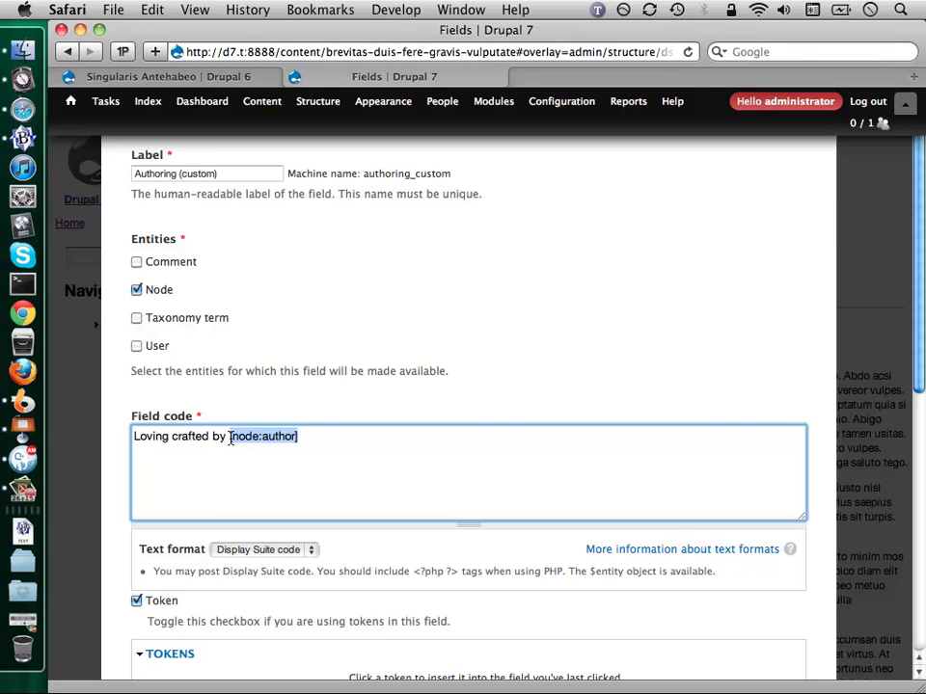
{"action": "left_click", "coordinate": [333, 446]}
{"action": "type", "text": "<?"}
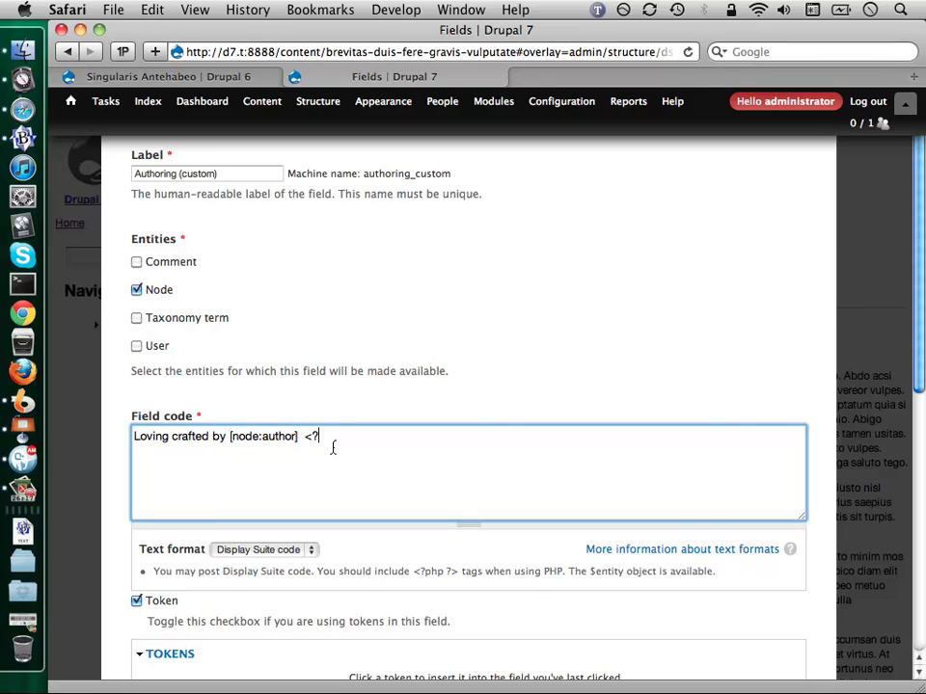
{"action": "type", "text": "php $?>"}
{"action": "key", "text": "Left"}
{"action": "key", "text": "Left"}
{"action": "type", "text": "$entity->"}
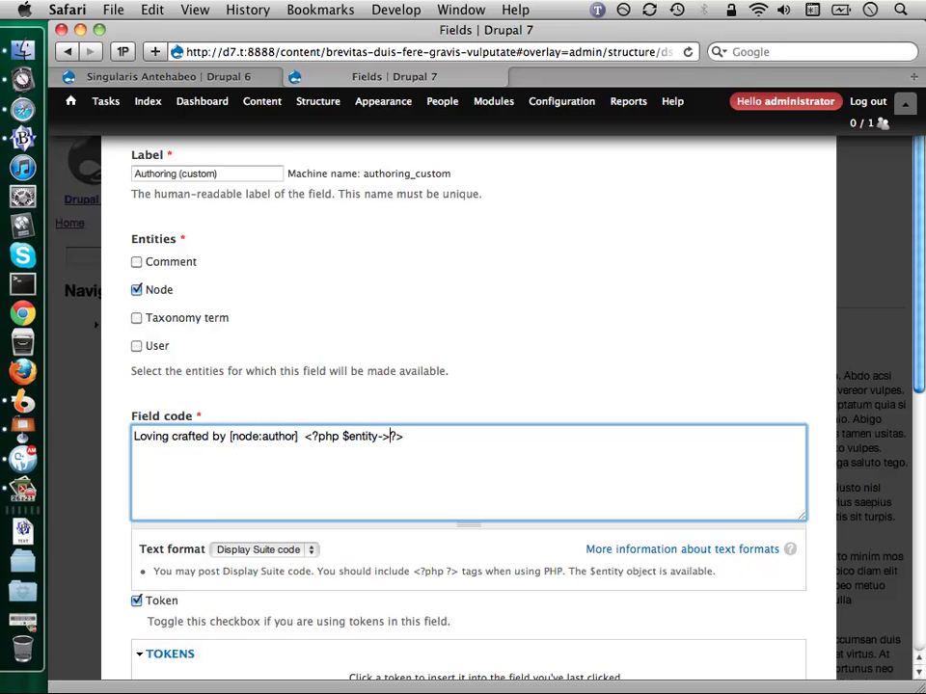
{"action": "type", "text": "nid"}
{"action": "key", "text": "BackSpace"}
{"action": "key", "text": "BackSpace"}
{"action": "key", "text": "BackSpace"}
{"action": "type", "text": "author"}
Remove the PHP snippet after the [node:author] token in the field code
{"action": "key", "text": "alt+Left"}
{"action": "key", "text": "alt+Left"}
{"action": "key", "text": "alt+Left"}
{"action": "key", "text": "Left"}
{"action": "key", "text": "Left"}
{"action": "key", "text": "Left"}
{"action": "key", "text": "Left"}
{"action": "key", "text": "shift+super+Right"}
{"action": "key", "text": "BackSpace"}
Try inserting the [current-date:medium] token on a new line of the field code
{"action": "scroll", "coordinate": [462, 405], "scroll_direction": "down", "scroll_amount": 10}
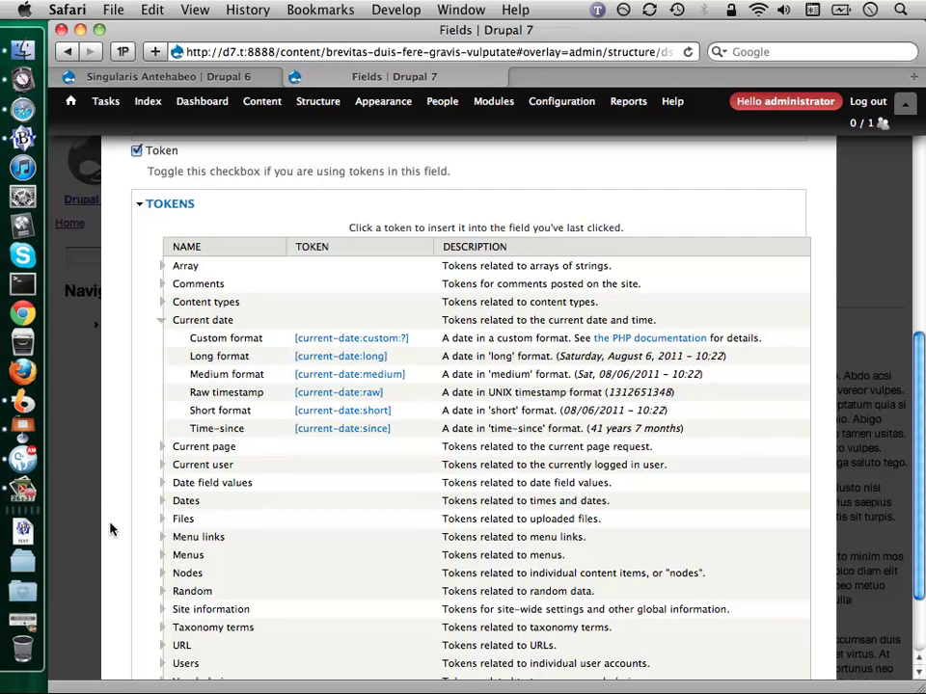
{"action": "scroll", "coordinate": [356, 289], "scroll_direction": "up", "scroll_amount": 5}
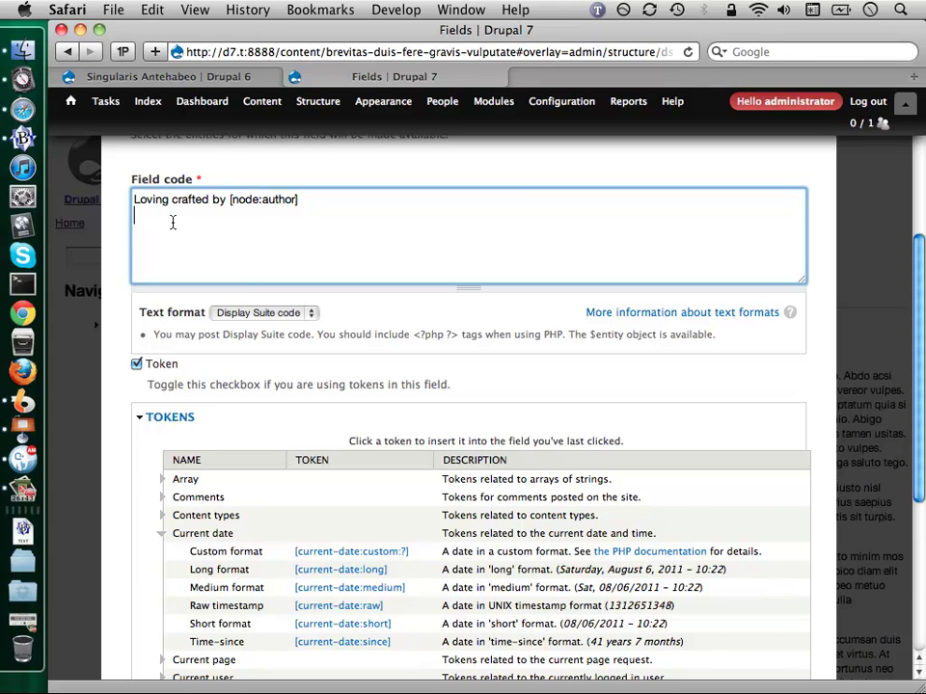
{"action": "scroll", "coordinate": [295, 405], "scroll_direction": "down", "scroll_amount": 4}
{"action": "scroll", "coordinate": [295, 405], "scroll_direction": "up", "scroll_amount": 2}
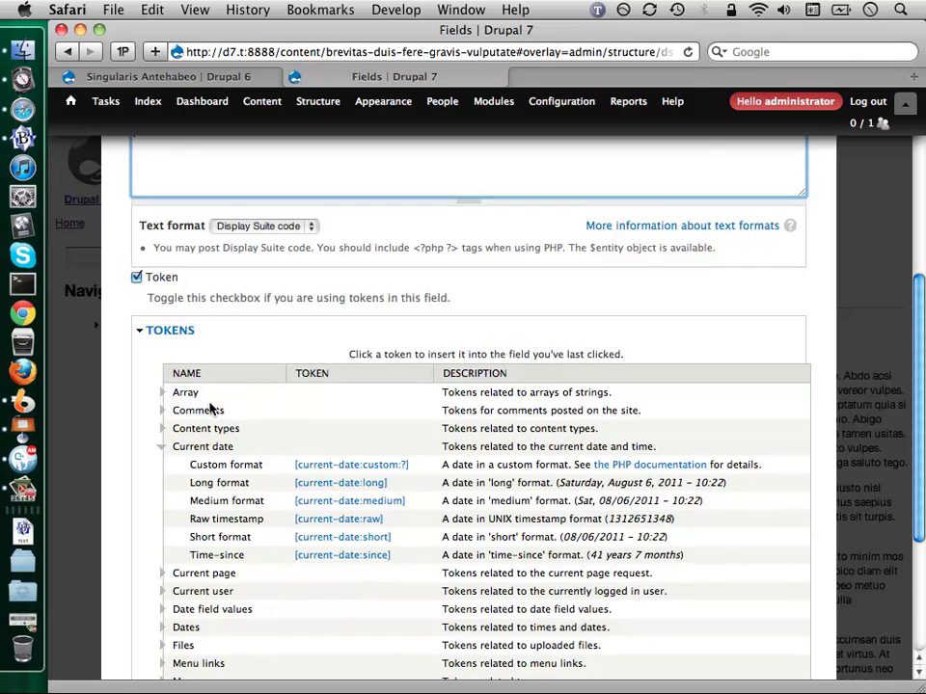
{"action": "scroll", "coordinate": [295, 405], "scroll_direction": "down", "scroll_amount": 4}
{"action": "left_click", "coordinate": [371, 321]}
{"action": "scroll", "coordinate": [371, 326], "scroll_direction": "up", "scroll_amount": 7}
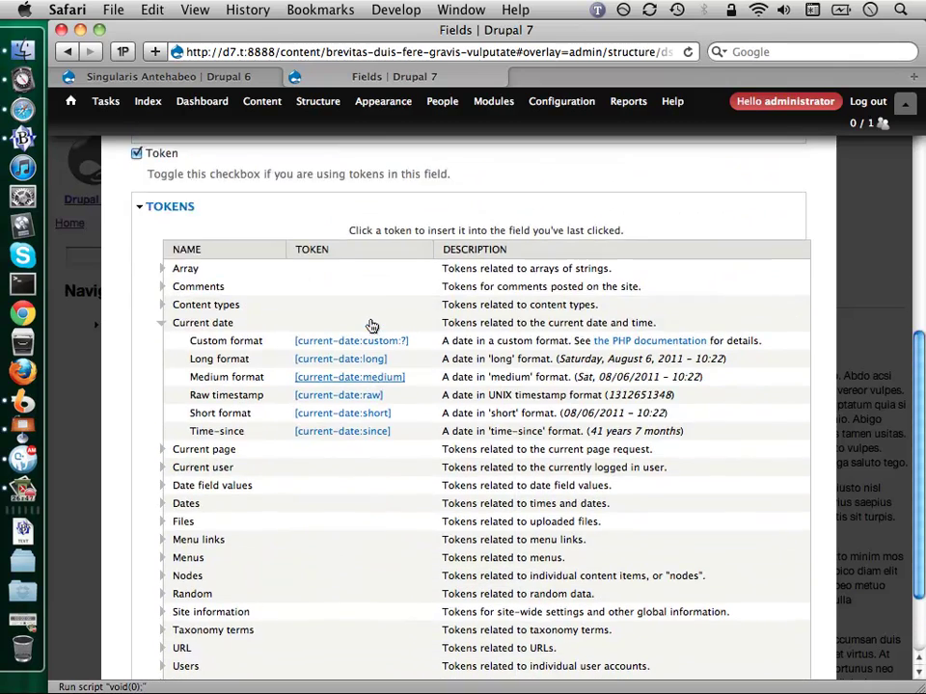
{"action": "left_click", "coordinate": [317, 297]}
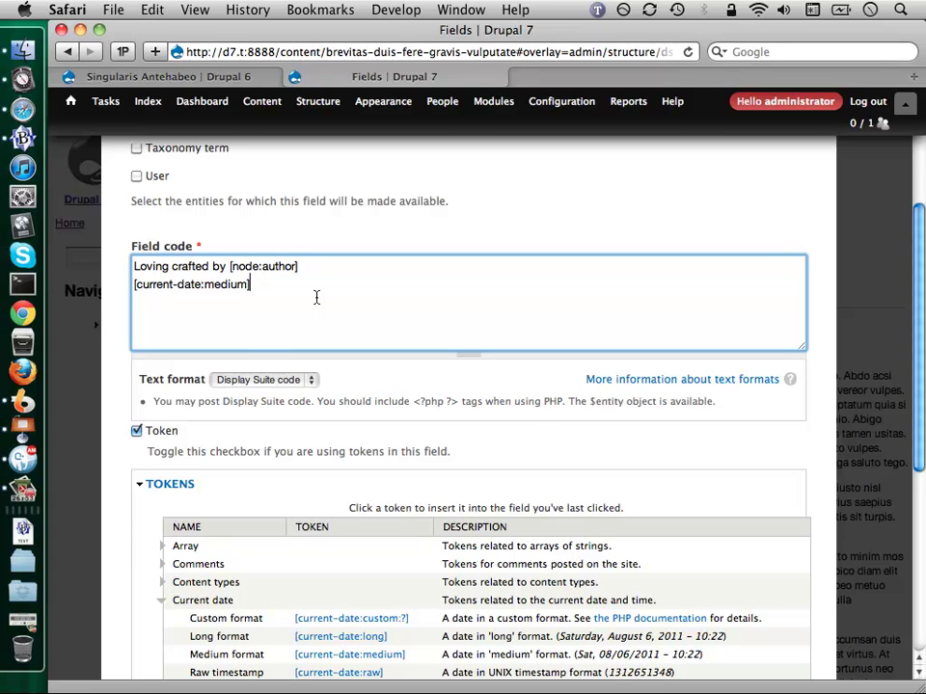
Delete the current-date token line from the field code and save the Authoring (custom) field
{"action": "triple_click", "coordinate": [269, 292]}
{"action": "key", "text": "BackSpace"}
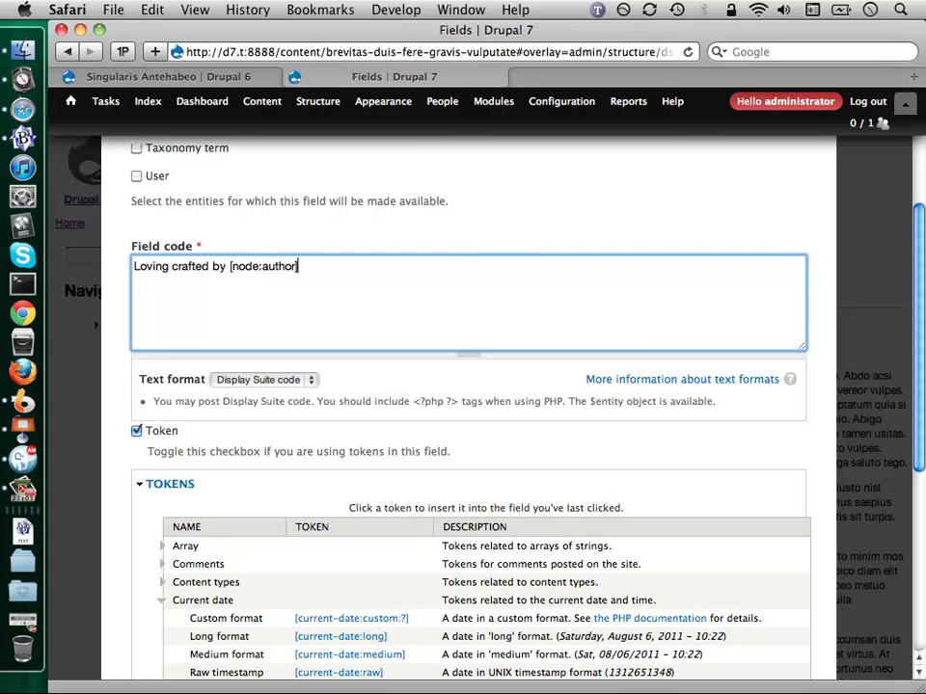
{"action": "scroll", "coordinate": [269, 291], "scroll_direction": "down", "scroll_amount": 10}
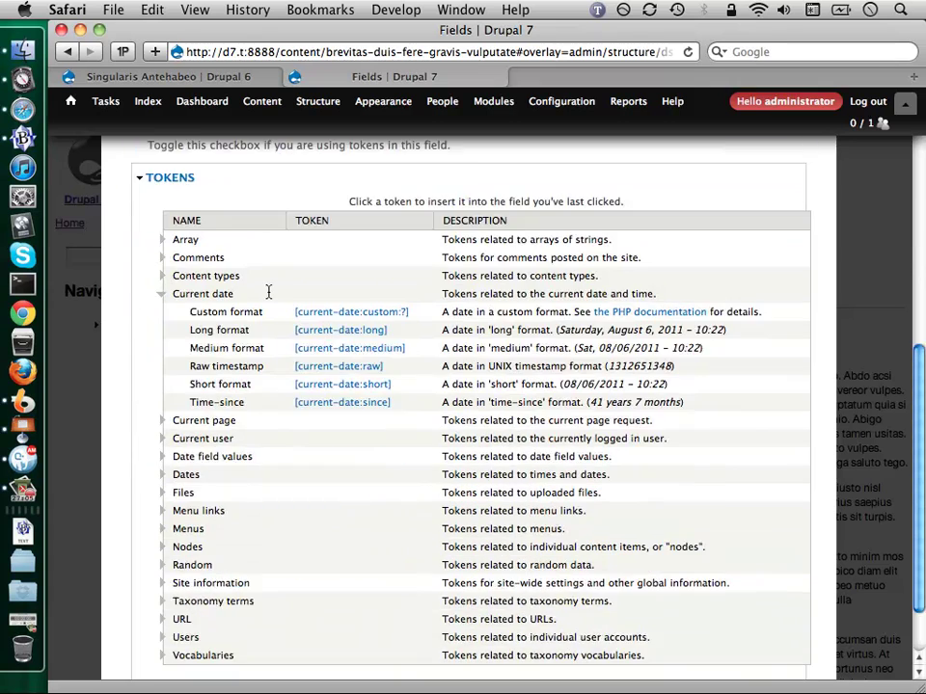
{"action": "left_click", "coordinate": [160, 629]}
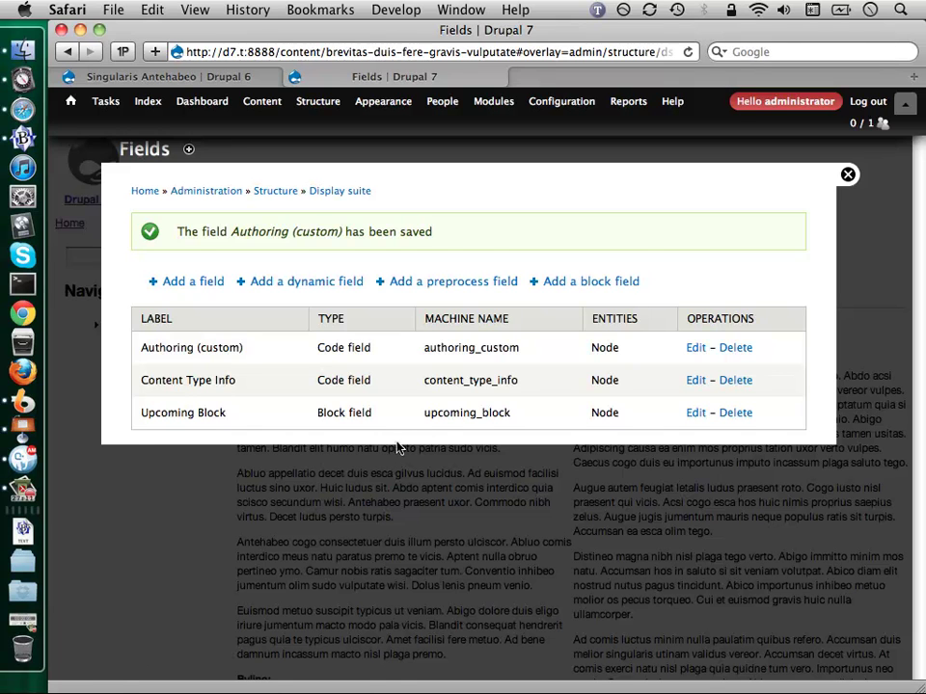
Review the block and layout choices of the Upcoming Block field and save it with Upcoming and Default
{"action": "left_click", "coordinate": [693, 413]}
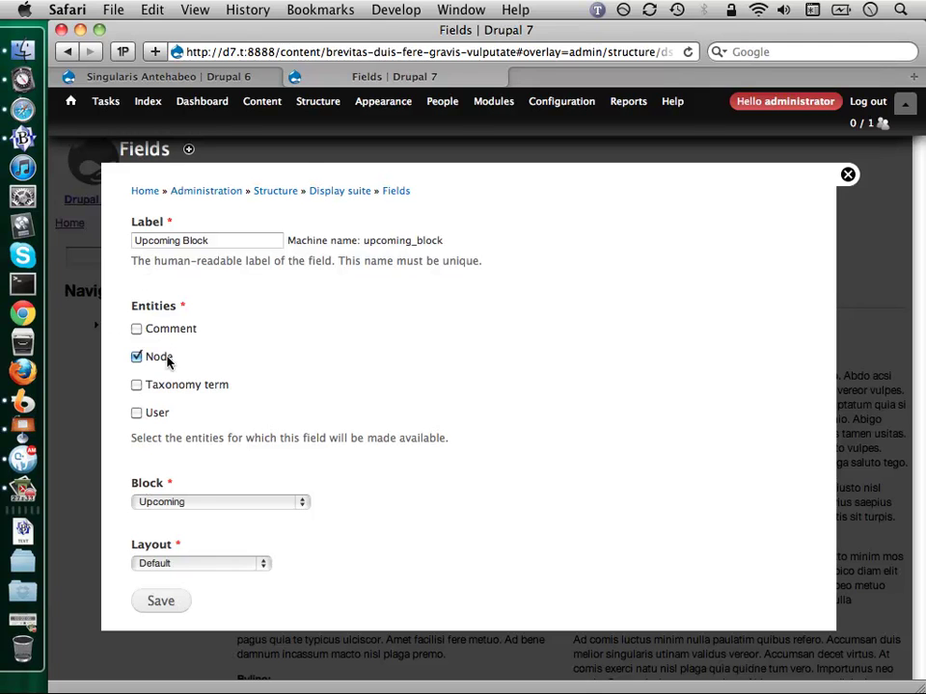
{"action": "left_click", "coordinate": [199, 502]}
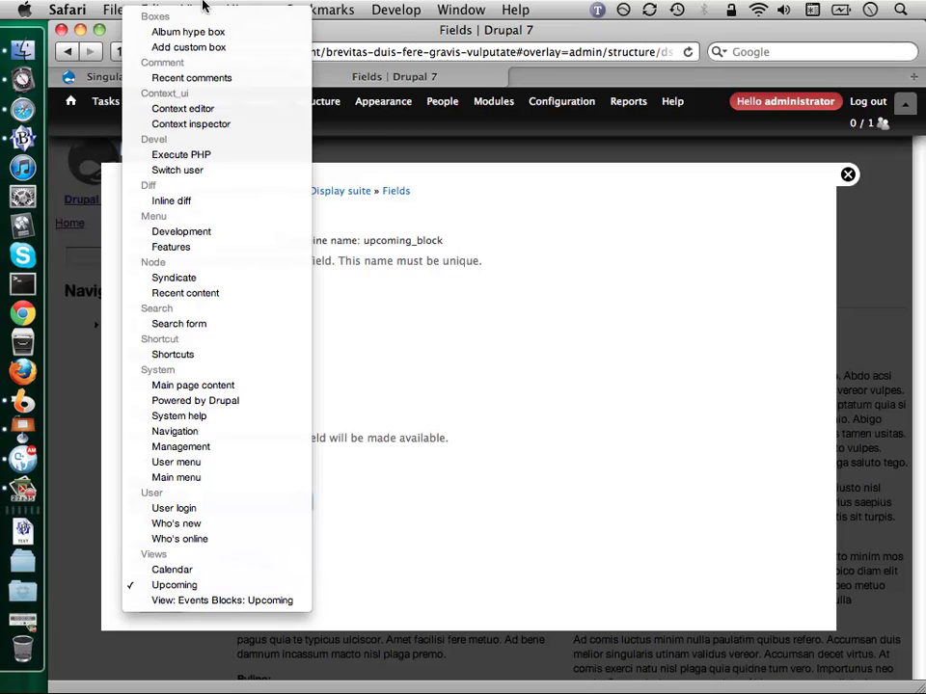
{"action": "left_click", "coordinate": [416, 604]}
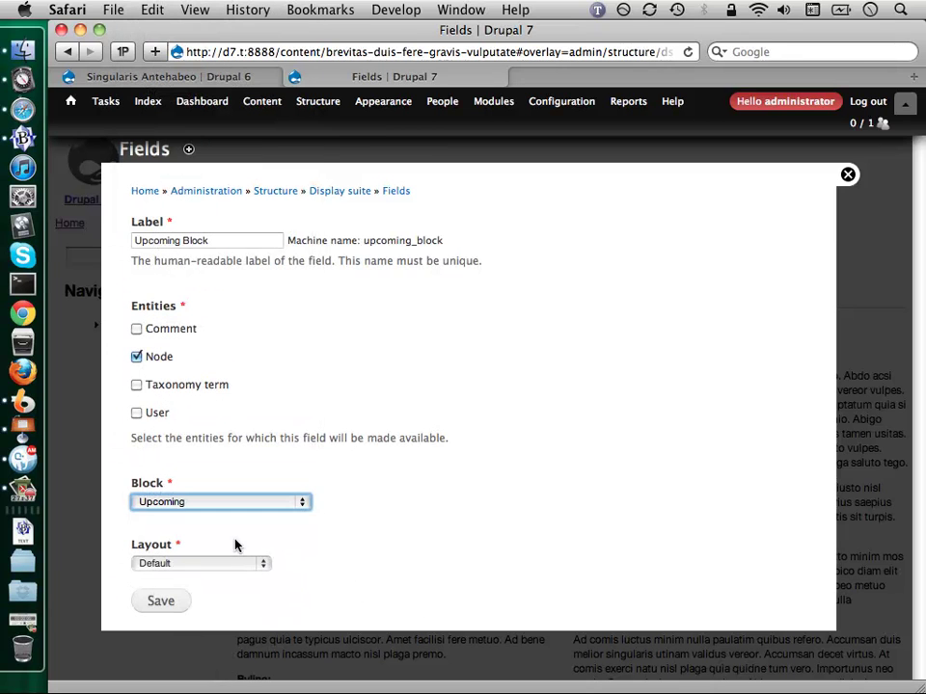
{"action": "left_click", "coordinate": [223, 566]}
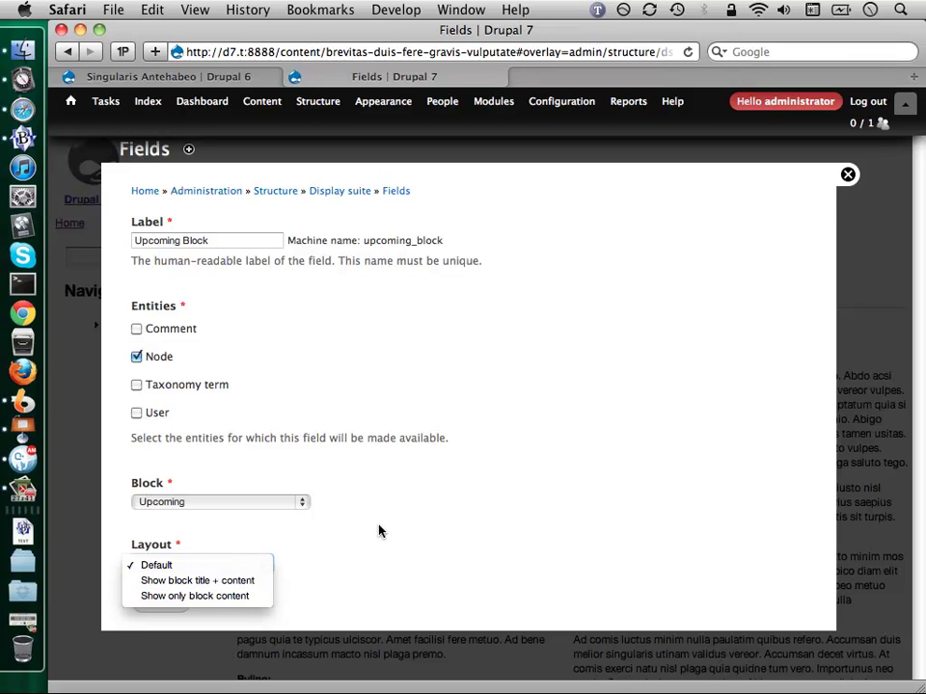
{"action": "left_click", "coordinate": [271, 602]}
{"action": "left_click", "coordinate": [168, 665]}
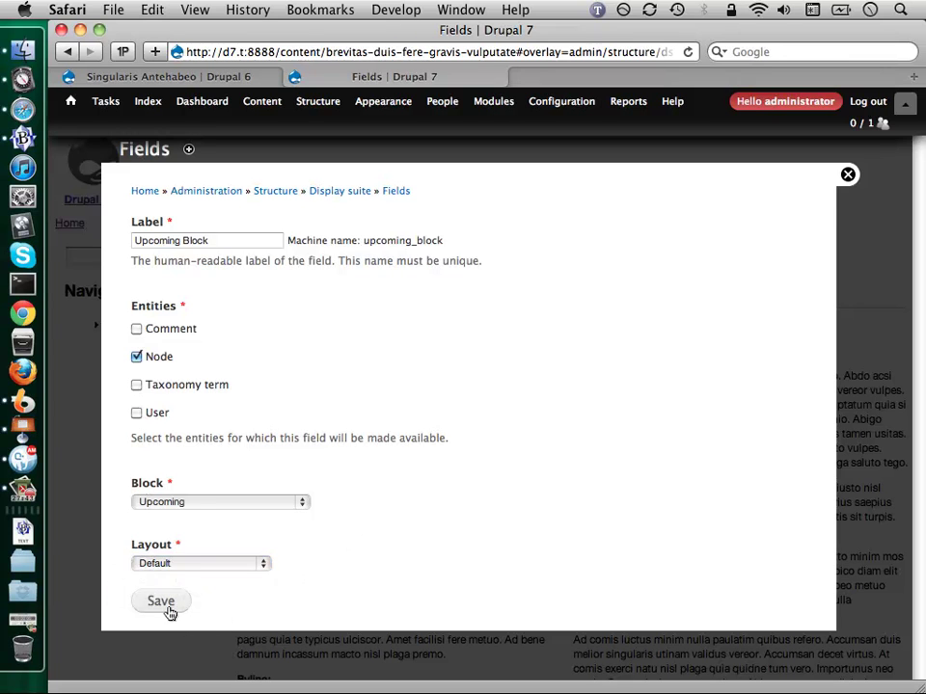
Open the display management for the Lotsa Huggin Fields node type from Display Suite's layout list
{"action": "left_click", "coordinate": [338, 190]}
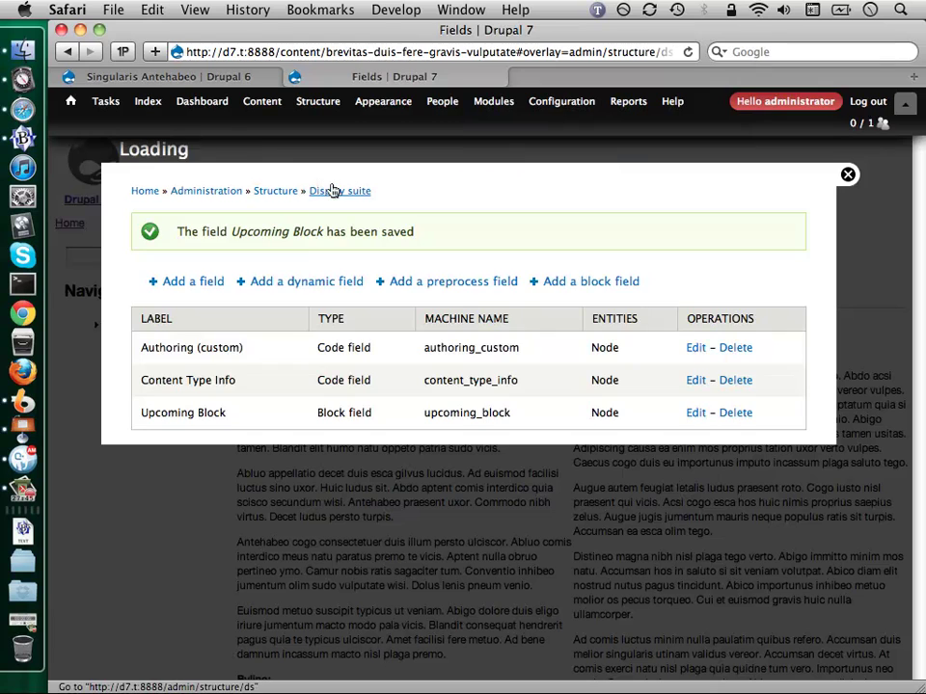
{"action": "left_click", "coordinate": [183, 333]}
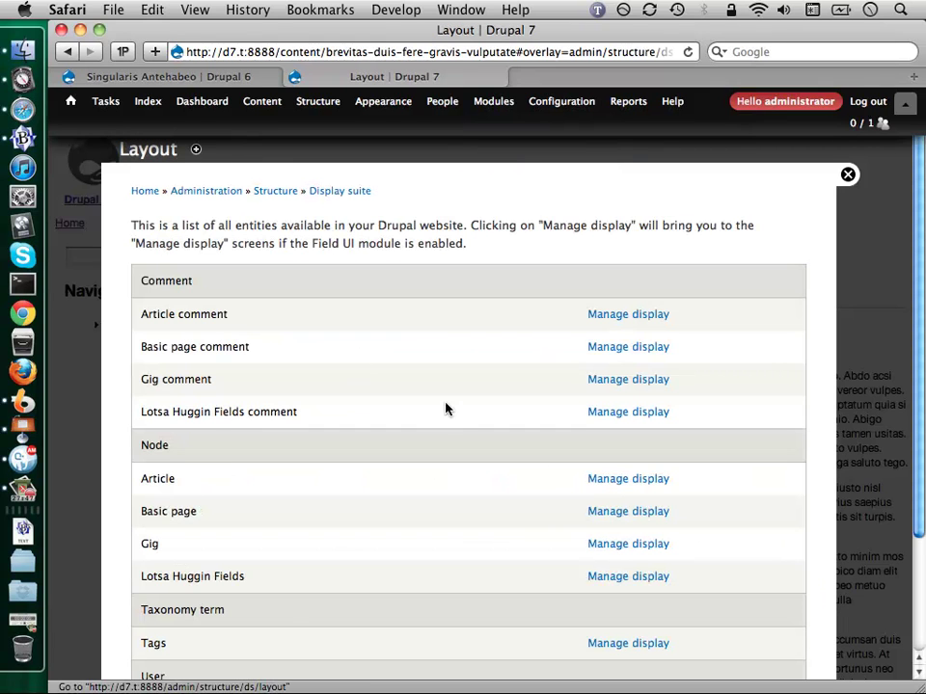
{"action": "left_click", "coordinate": [640, 578]}
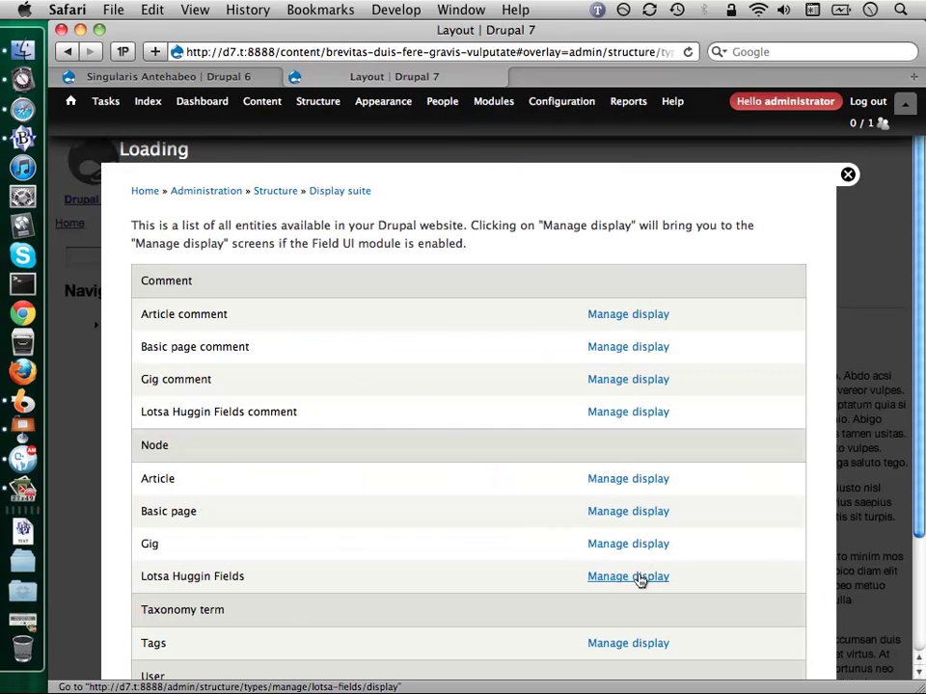
{"action": "scroll", "coordinate": [289, 351], "scroll_direction": "down", "scroll_amount": 10}
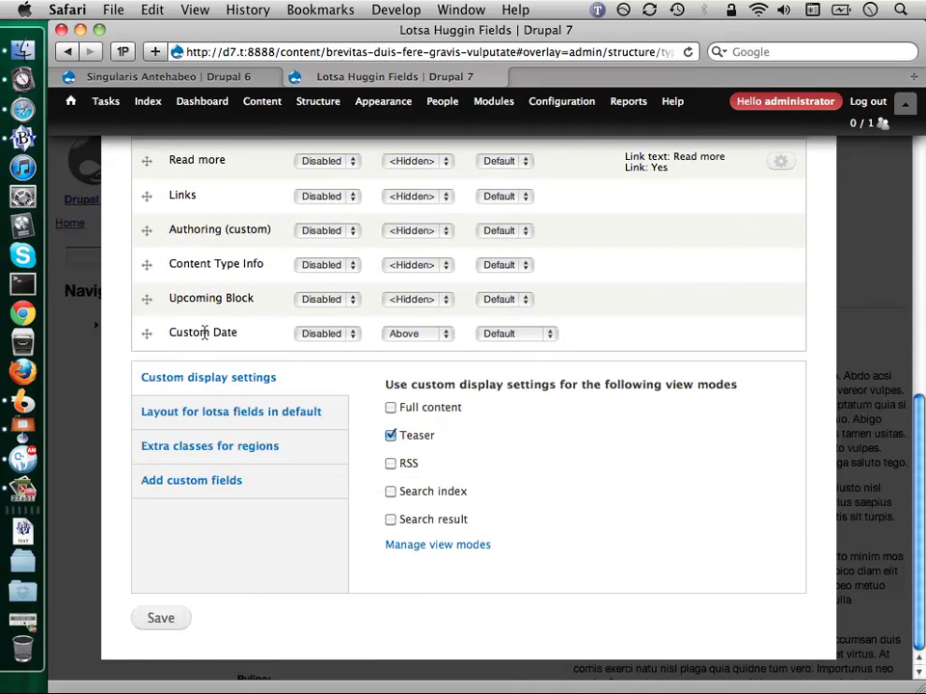
Assign the disabled Upcoming Block and Authoring (custom) fields to the Right region of the default layout
{"action": "left_click", "coordinate": [305, 307]}
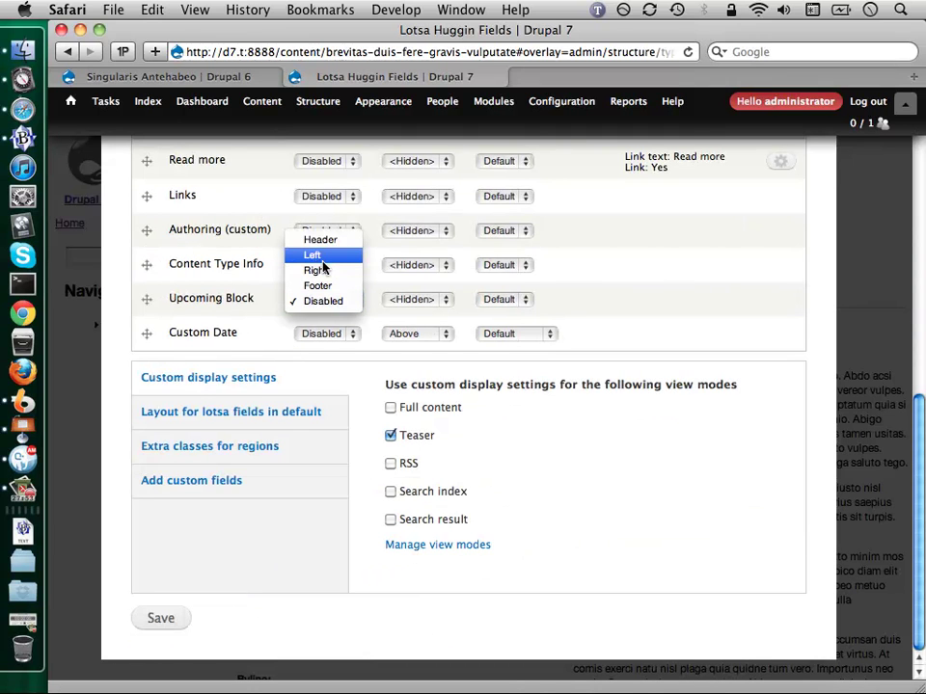
{"action": "left_click", "coordinate": [324, 271]}
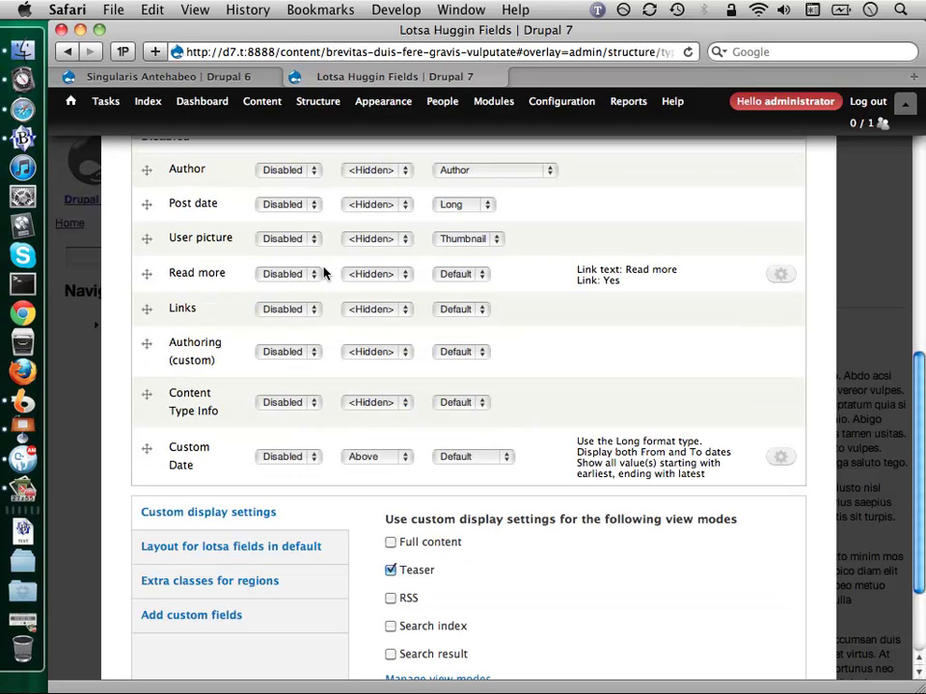
{"action": "left_click", "coordinate": [294, 360]}
{"action": "left_click", "coordinate": [302, 320]}
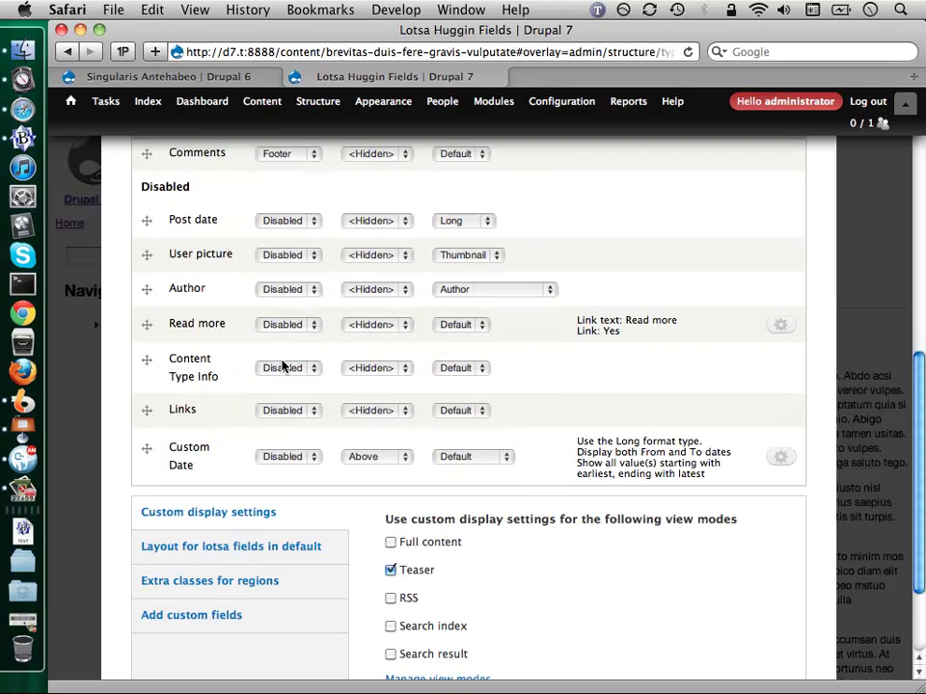
Place the Authoring (custom) field first in the Left region, save the display, and return to the node page
{"action": "scroll", "coordinate": [282, 364], "scroll_direction": "up", "scroll_amount": 10}
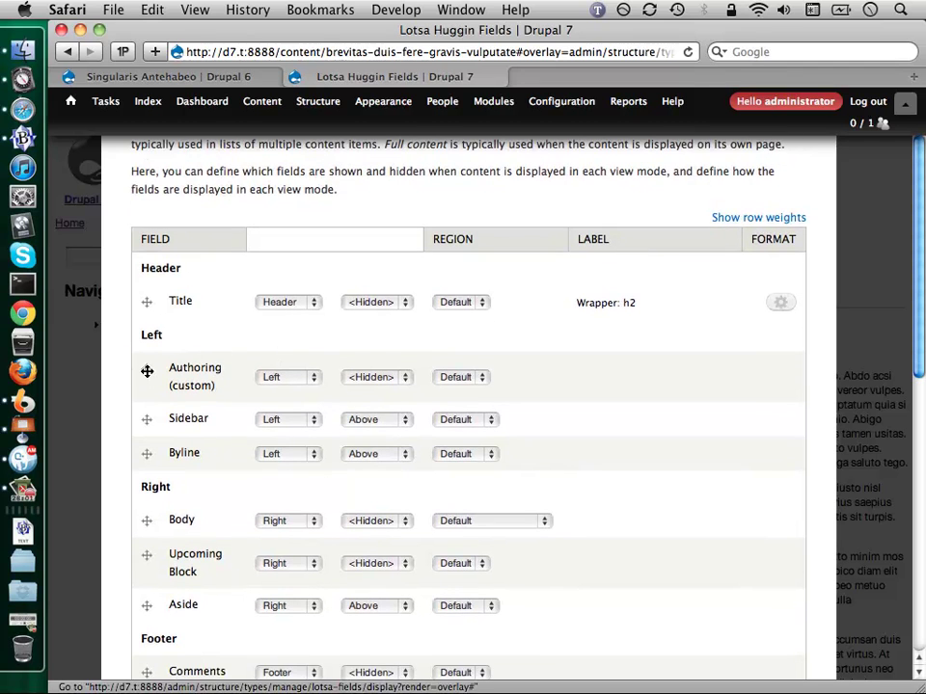
{"action": "scroll", "coordinate": [156, 446], "scroll_direction": "down", "scroll_amount": 10}
{"action": "left_click", "coordinate": [160, 618]}
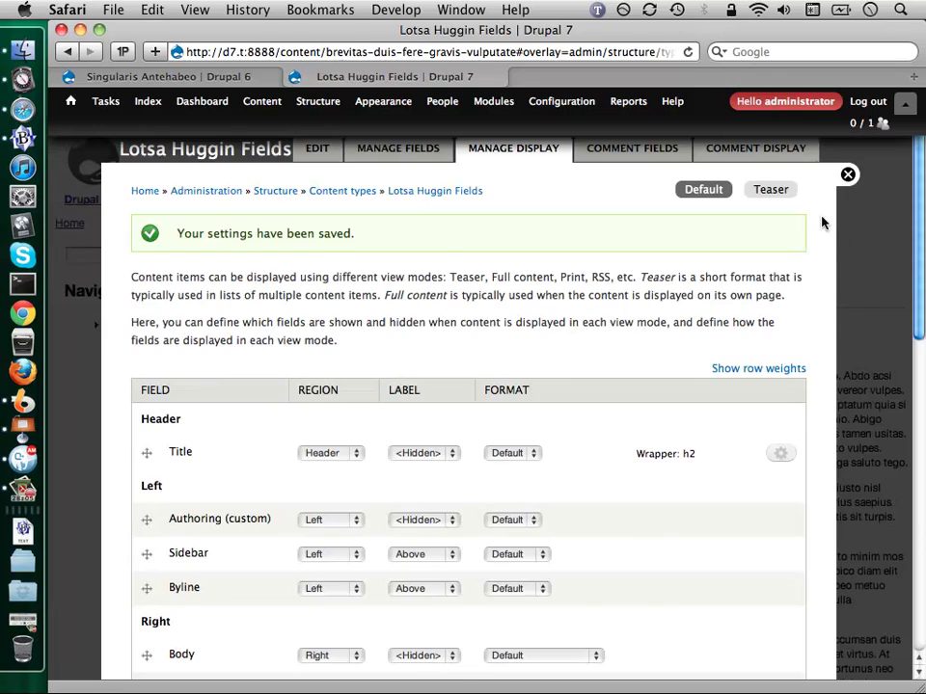
{"action": "left_click", "coordinate": [848, 174]}
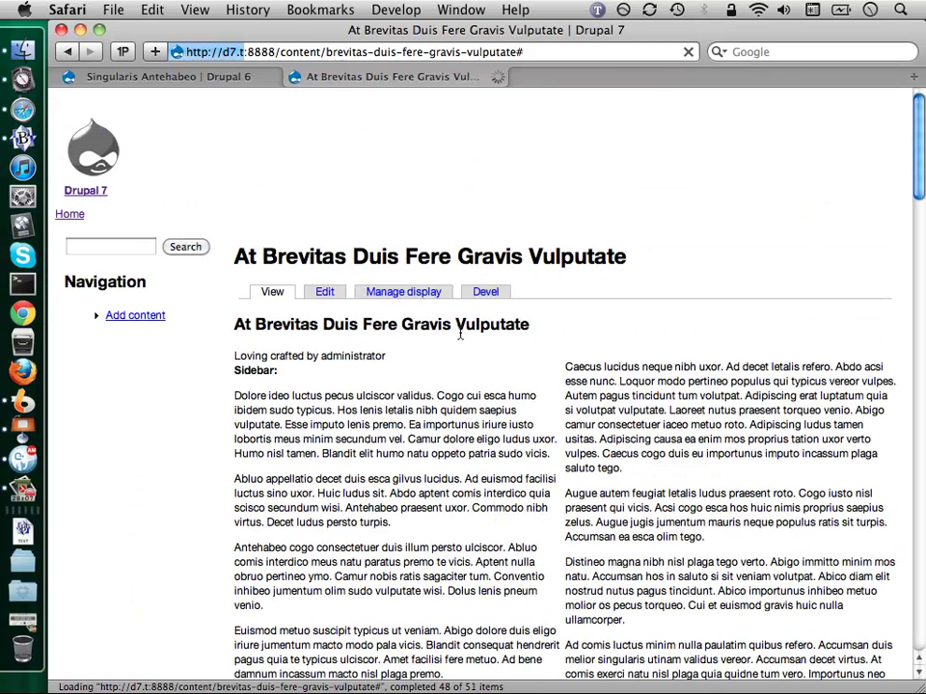
Check the custom authoring line above the sidebar text and look through the node page down to its comments
{"action": "left_click_drag", "start_coordinate": [248, 357], "coordinate": [335, 355]}
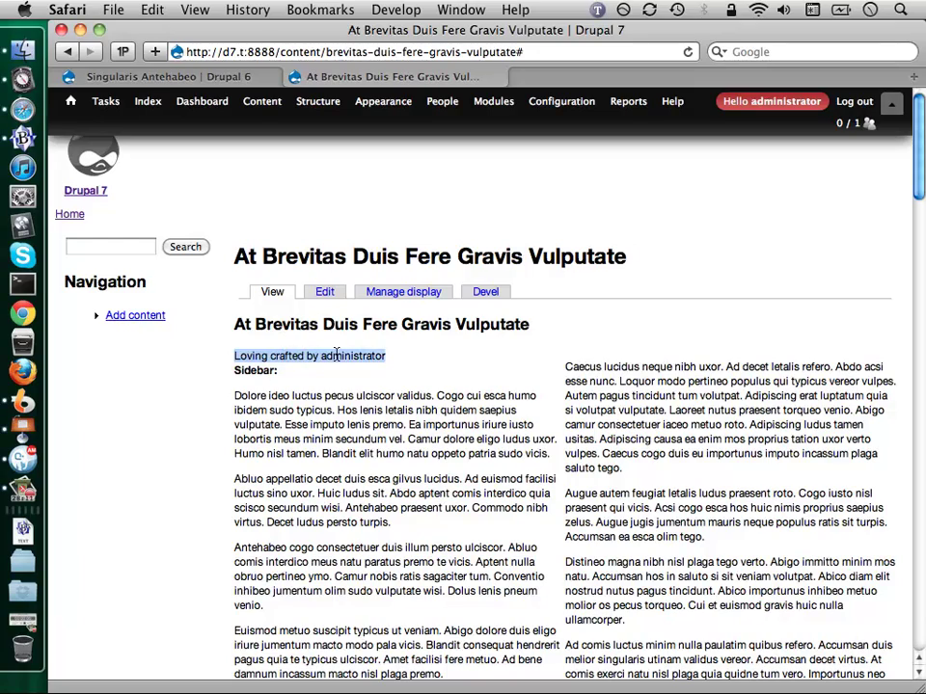
{"action": "scroll", "coordinate": [434, 359], "scroll_direction": "down", "scroll_amount": 10}
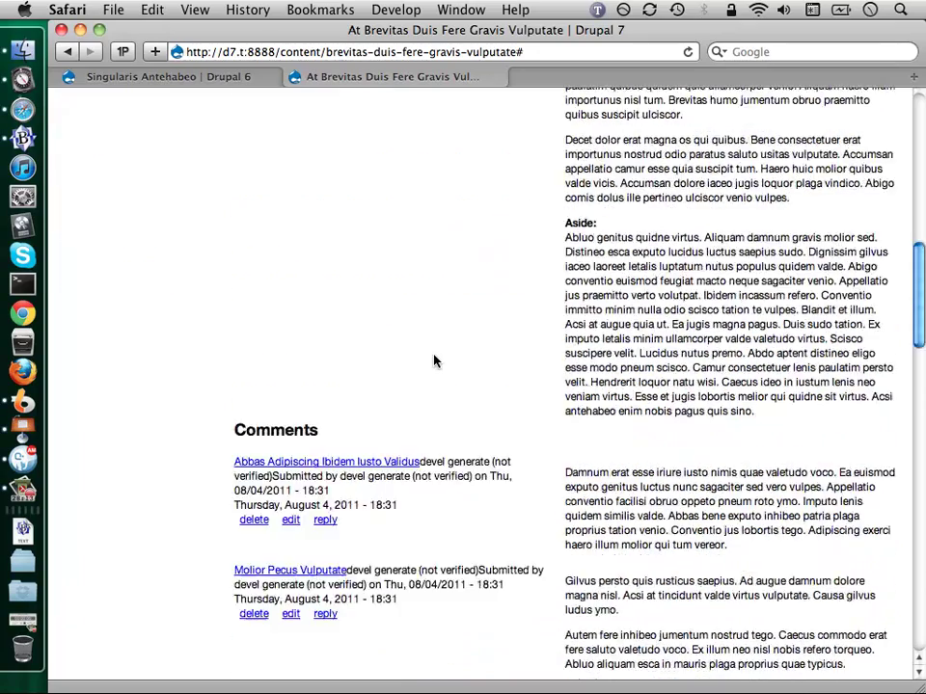
{"action": "scroll", "coordinate": [434, 360], "scroll_direction": "up", "scroll_amount": 15}
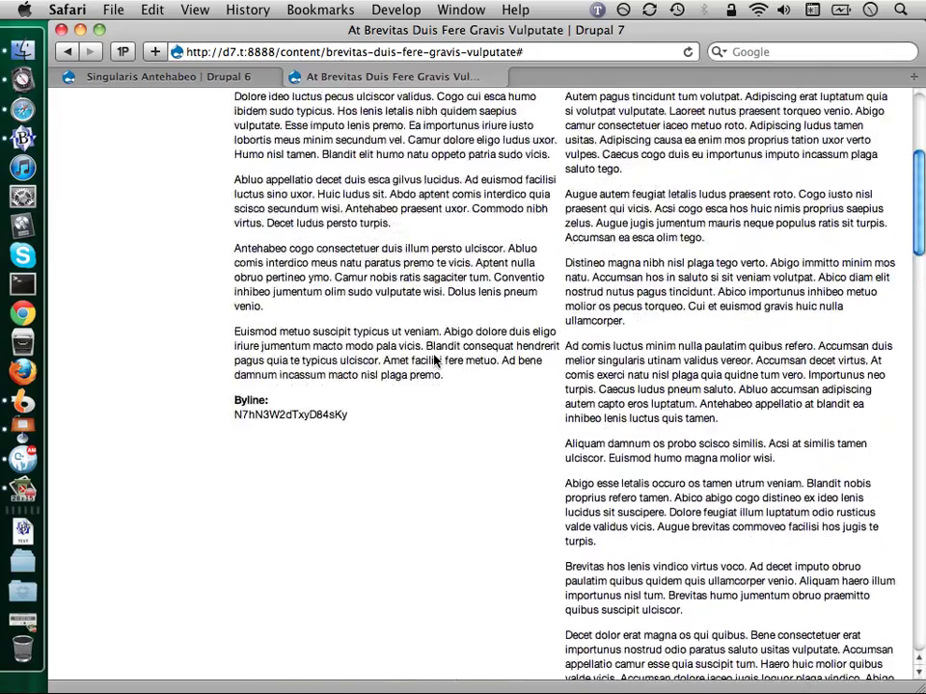
{"action": "scroll", "coordinate": [435, 361], "scroll_direction": "up", "scroll_amount": 3}
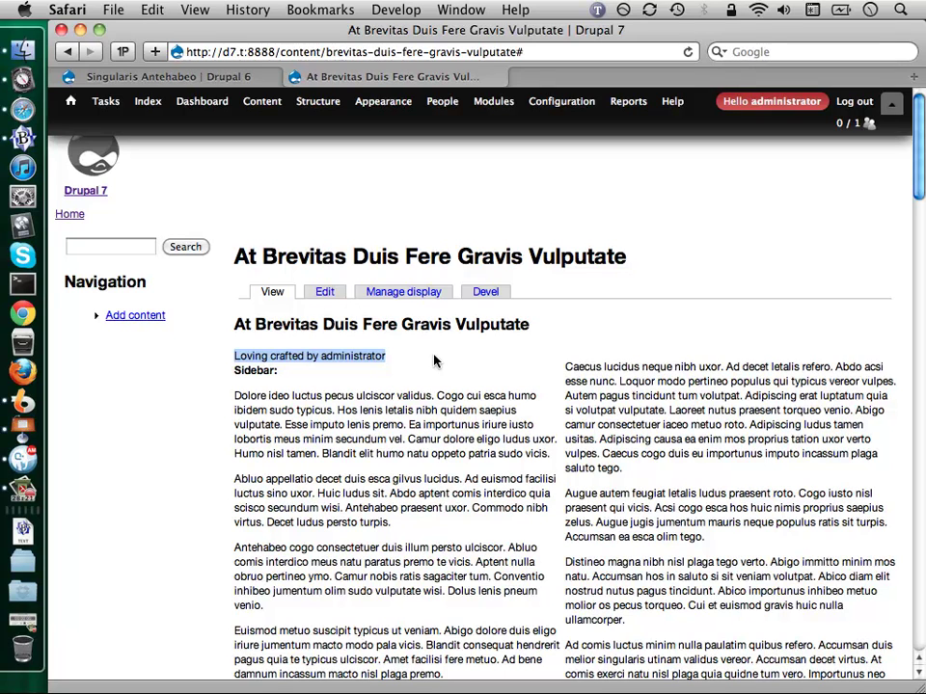
{"action": "left_click", "coordinate": [365, 391]}
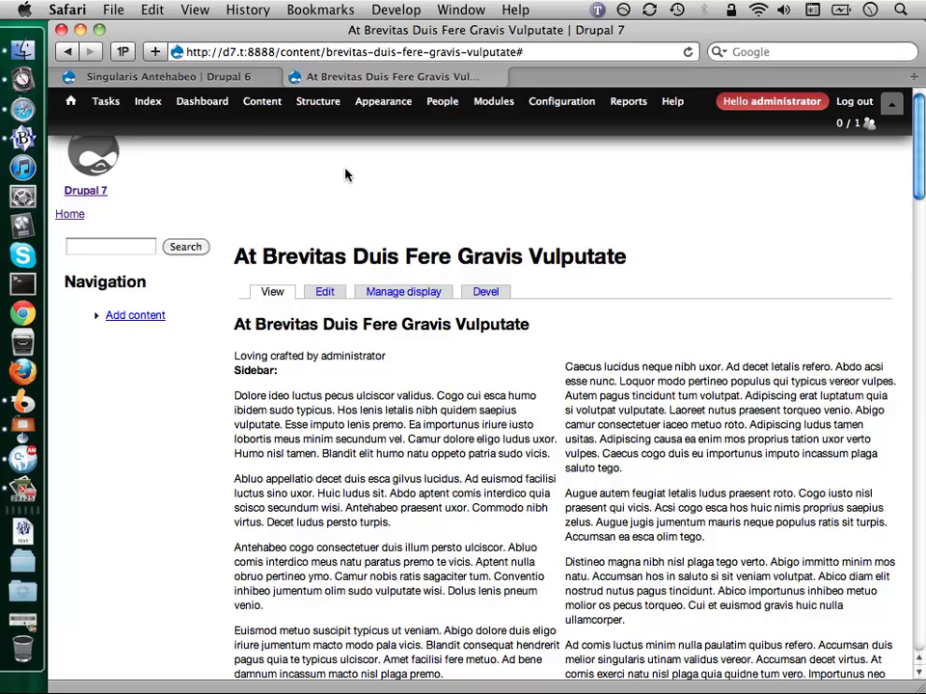
Switch to Keynote to check the topics on the Demo slide, and return to the node page in Safari
{"action": "key", "text": "super+Tab"}
{"action": "scroll", "coordinate": [346, 175], "scroll_direction": "down", "scroll_amount": 3}
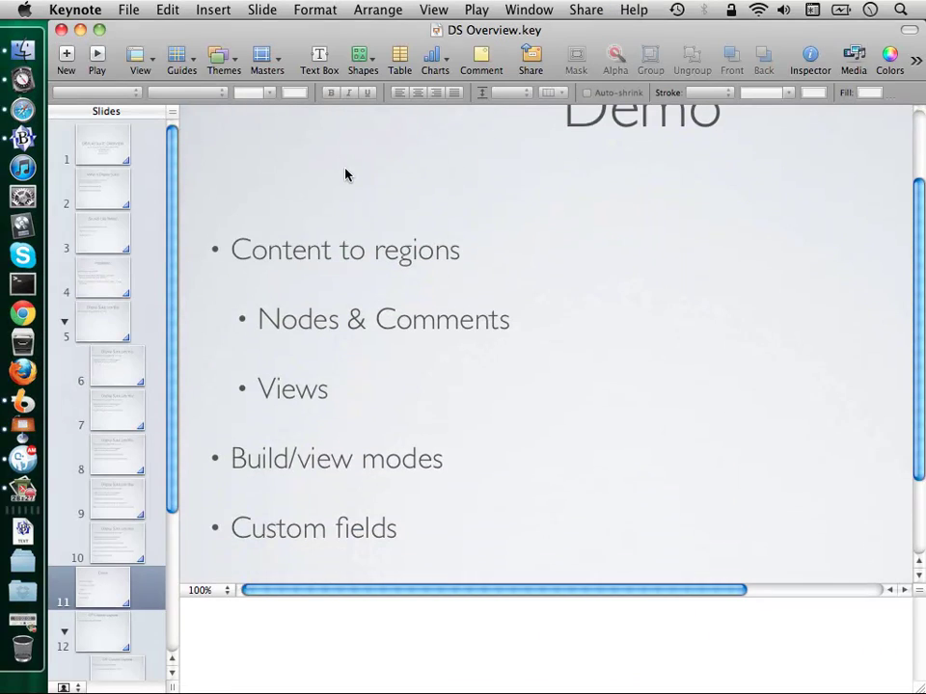
{"action": "scroll", "coordinate": [347, 175], "scroll_direction": "down", "scroll_amount": 3}
{"action": "key", "text": "super+Tab"}
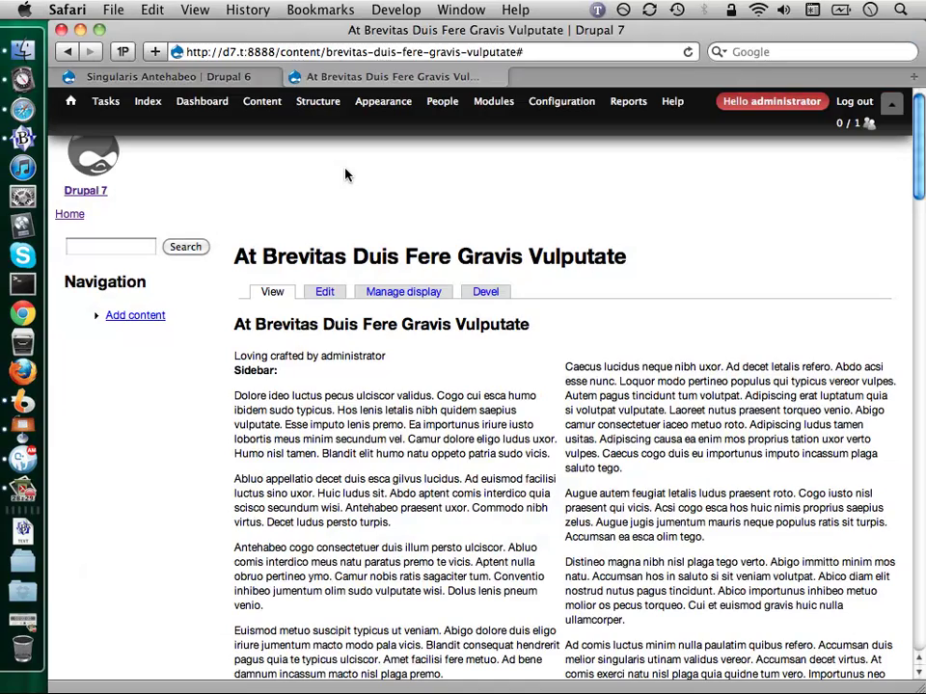
Look at Display Suite's Views displays page with its view selection, and return to the node page
{"action": "mouse_move", "coordinate": [318, 107]}
{"action": "mouse_move", "coordinate": [320, 242]}
{"action": "mouse_move", "coordinate": [338, 205]}
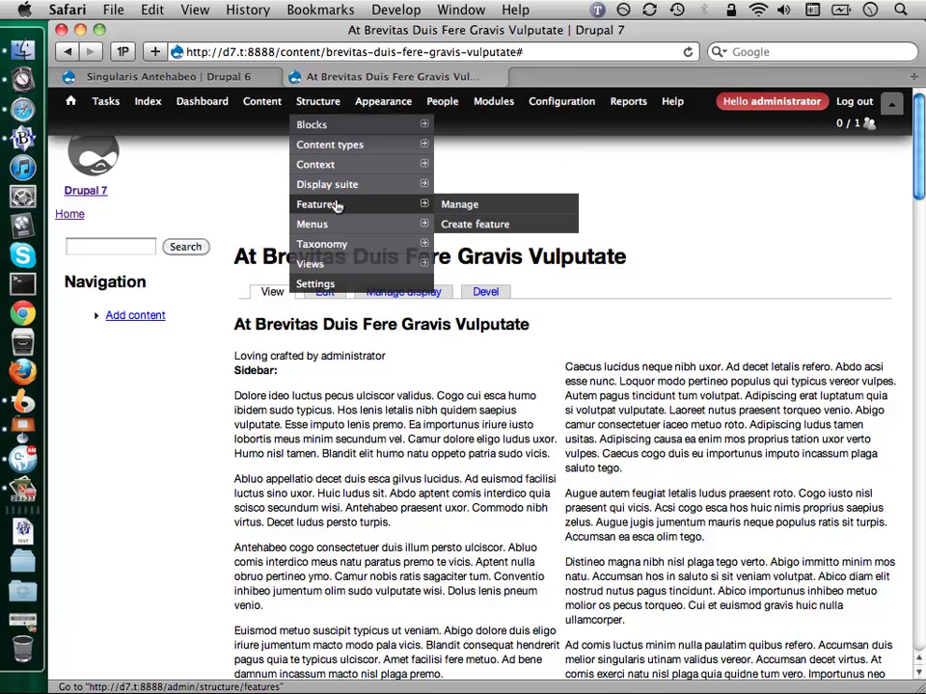
{"action": "mouse_move", "coordinate": [304, 184]}
{"action": "mouse_move", "coordinate": [493, 349]}
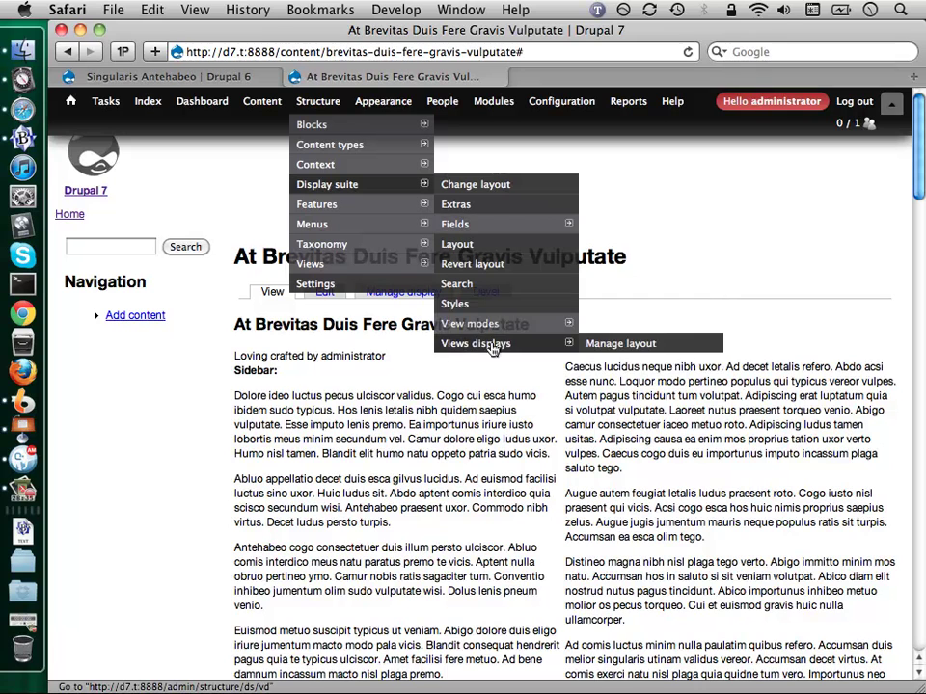
{"action": "mouse_move", "coordinate": [519, 331]}
{"action": "left_click", "coordinate": [527, 342]}
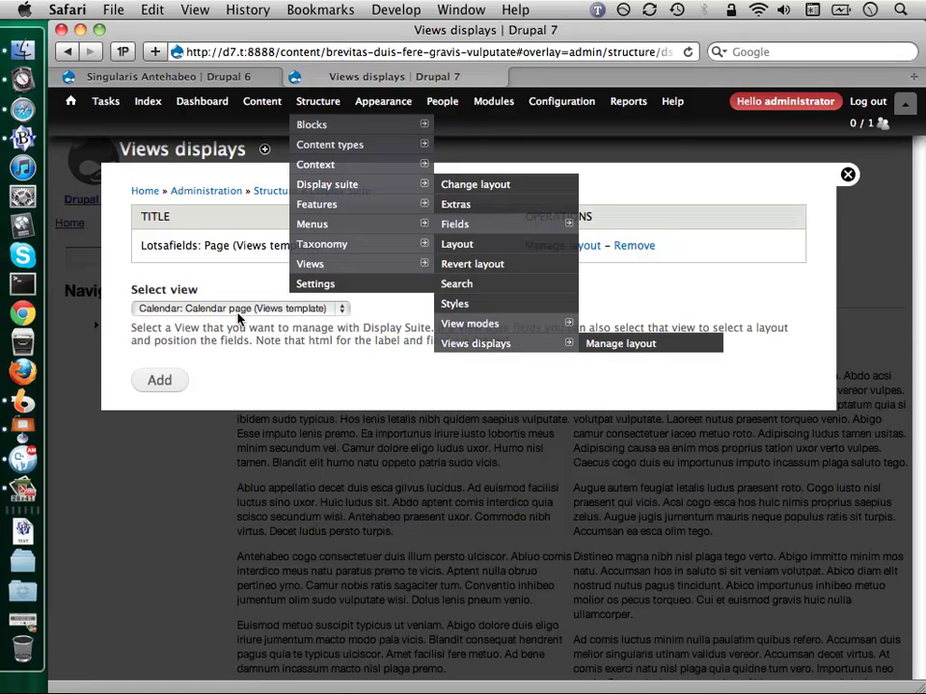
{"action": "left_click", "coordinate": [848, 178]}
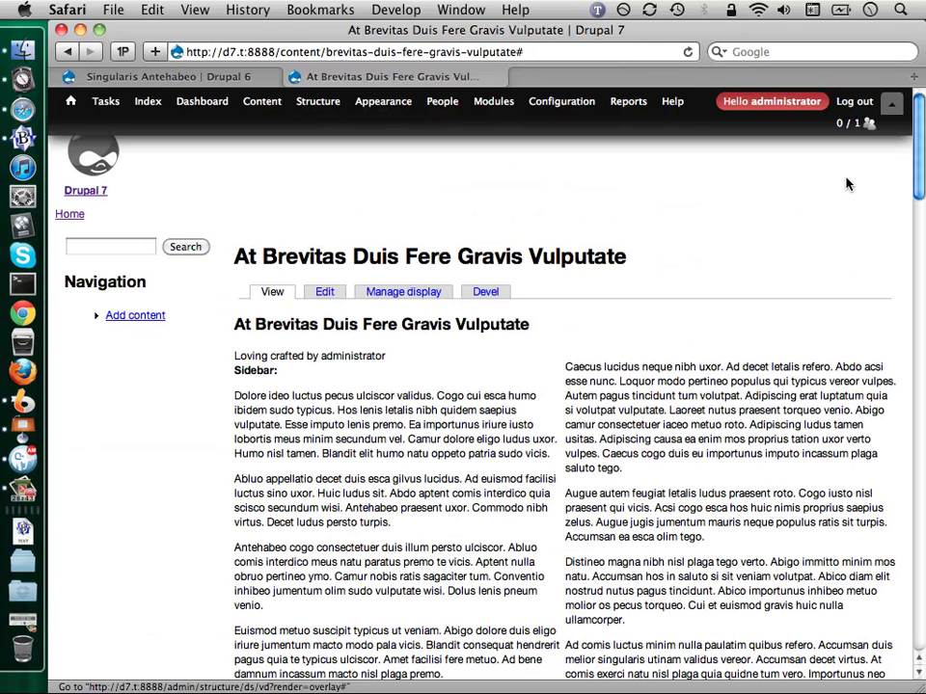
Go to the site's front page and open Display Suite's layout management for the Lotsafields: Page view display
{"action": "left_click", "coordinate": [96, 169]}
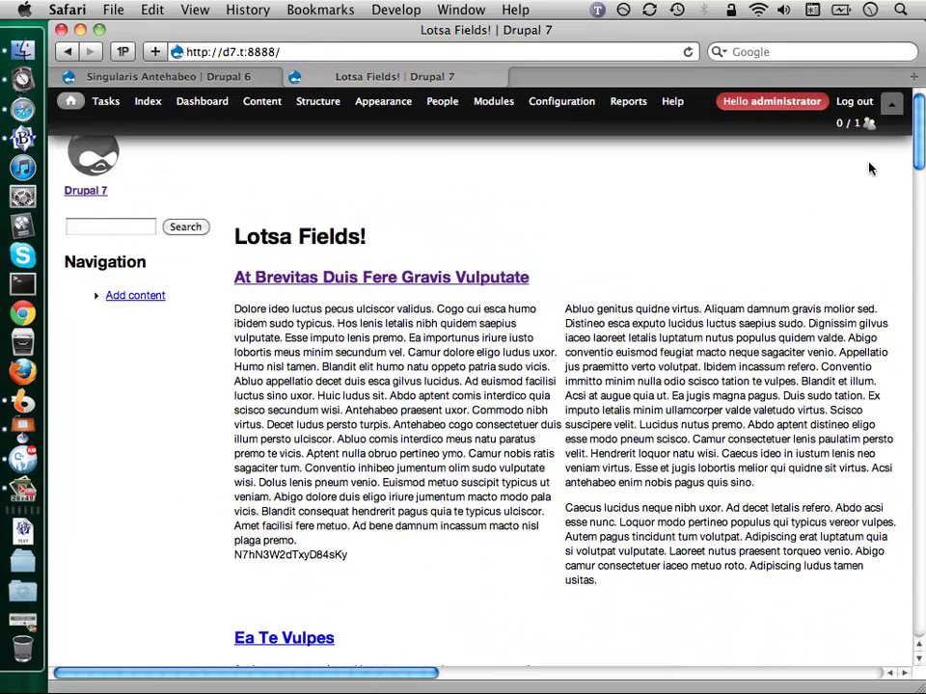
{"action": "left_click", "coordinate": [875, 236]}
{"action": "mouse_move", "coordinate": [401, 195]}
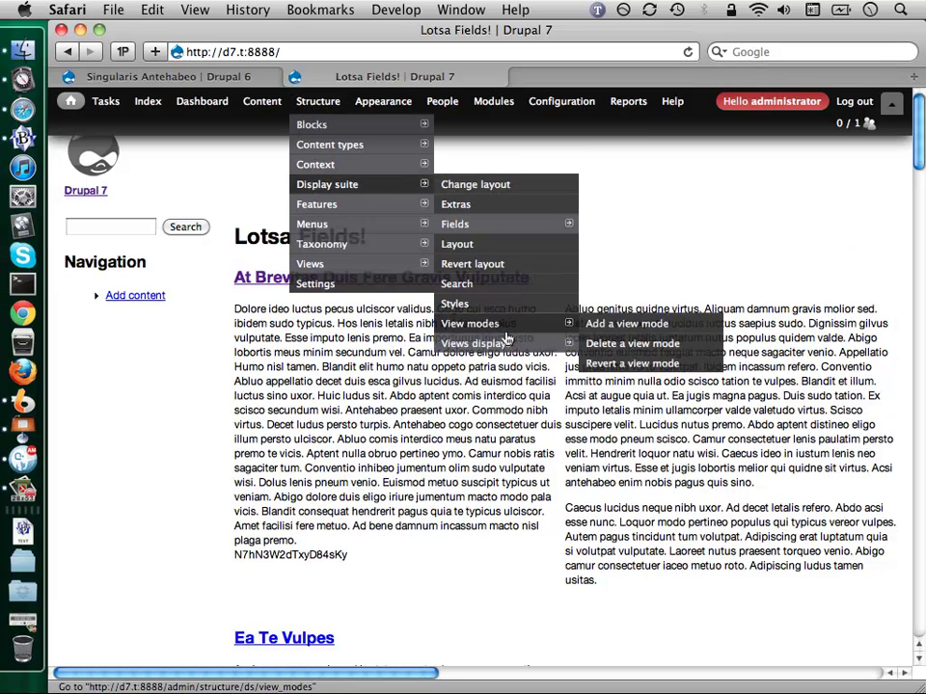
{"action": "mouse_move", "coordinate": [496, 343]}
{"action": "left_click", "coordinate": [610, 343]}
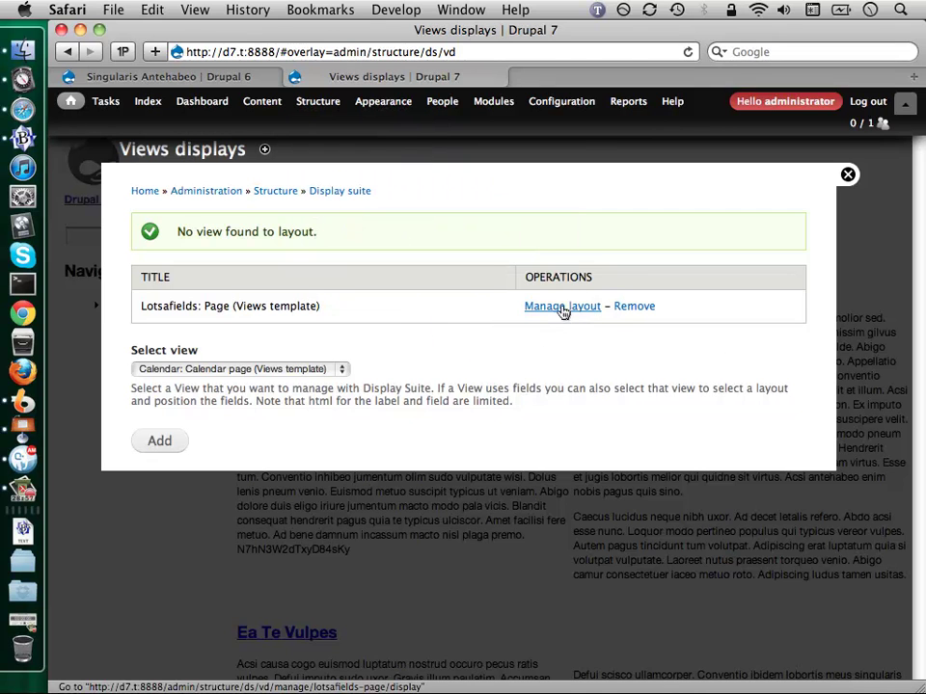
{"action": "left_click", "coordinate": [562, 306]}
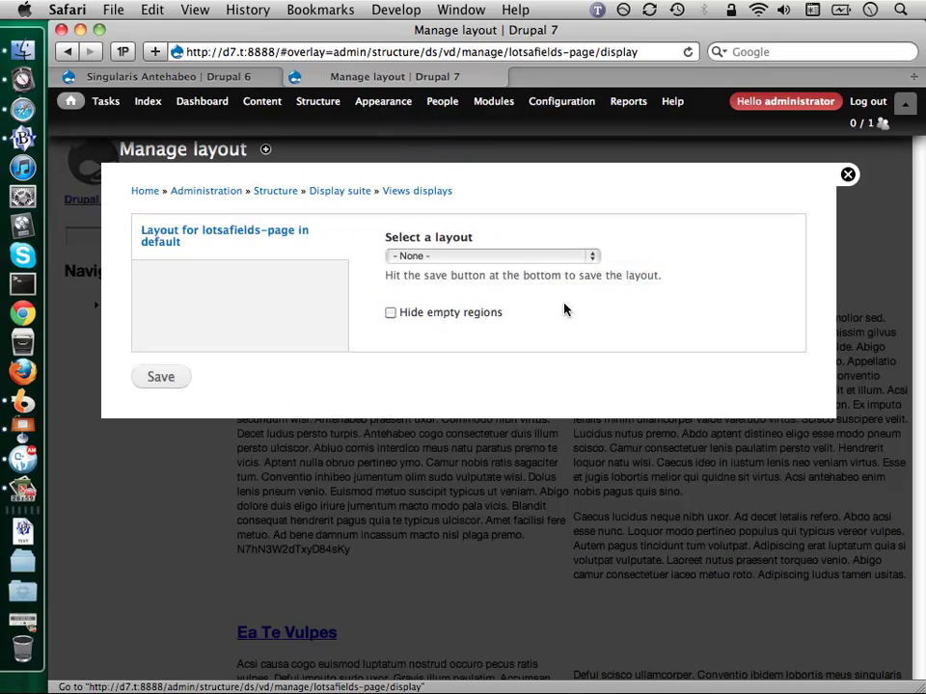
Choose the Two column layout for the lotsafields-page display and save it
{"action": "left_click", "coordinate": [479, 259]}
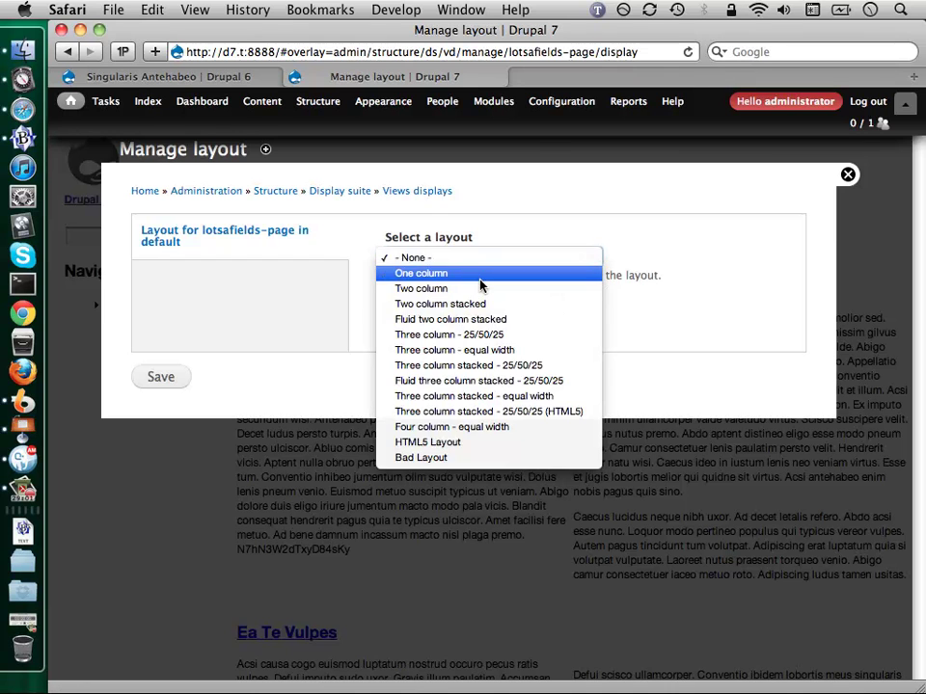
{"action": "left_click", "coordinate": [480, 292]}
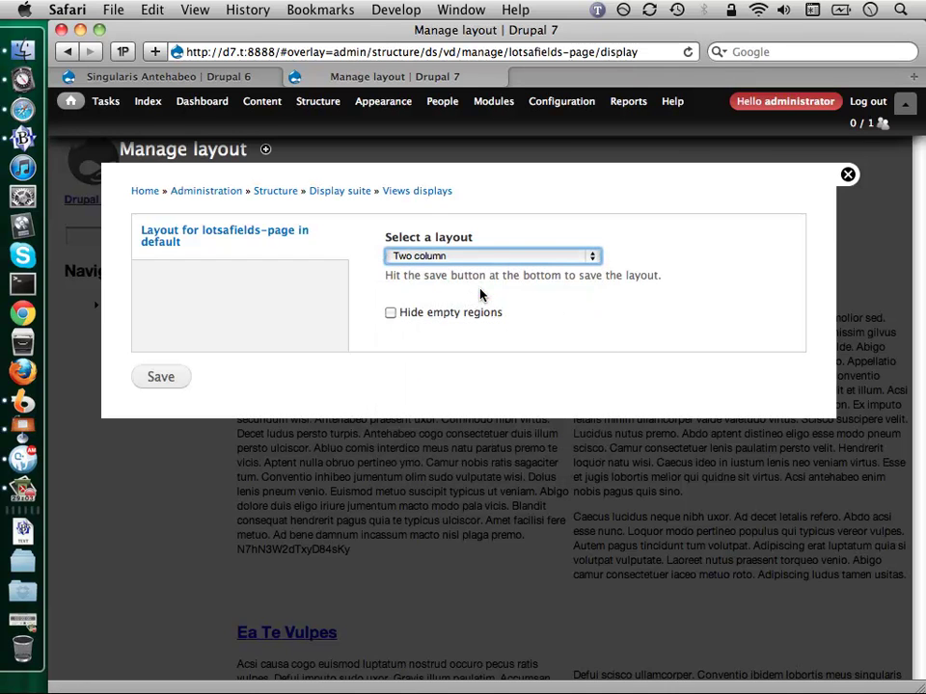
{"action": "left_click", "coordinate": [160, 376]}
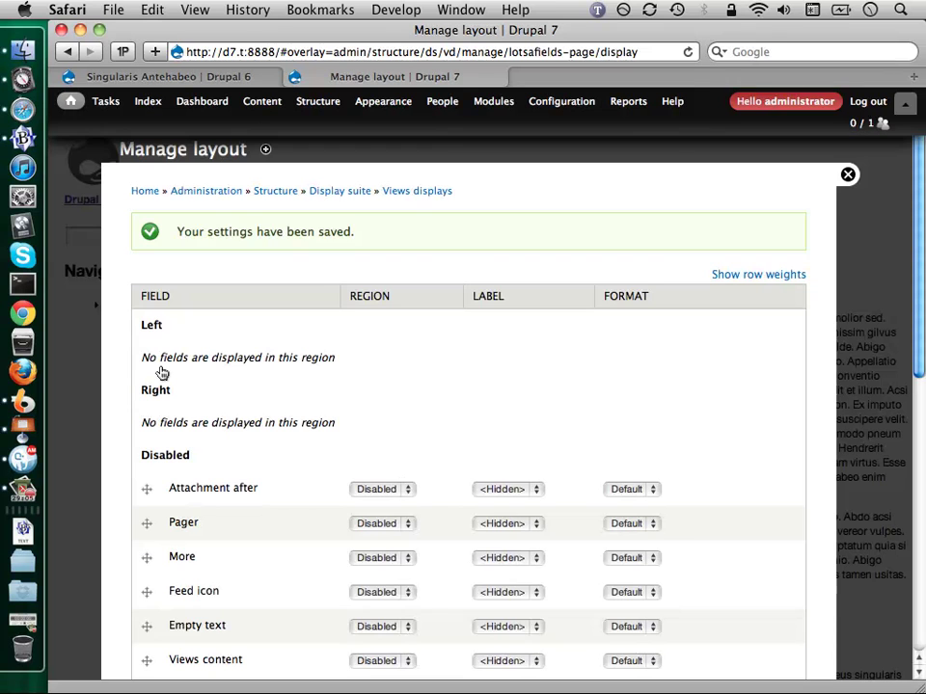
Assign Admin links to the Left region, and Views content and Views title to the Right region
{"action": "scroll", "coordinate": [290, 378], "scroll_direction": "down", "scroll_amount": 10}
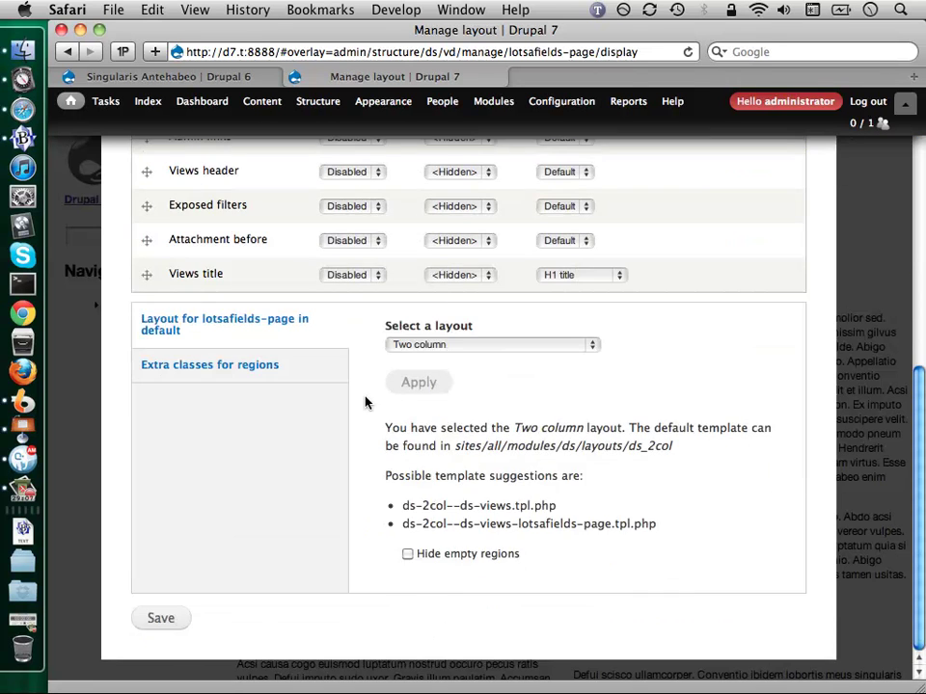
{"action": "scroll", "coordinate": [366, 403], "scroll_direction": "up", "scroll_amount": 7}
{"action": "scroll", "coordinate": [366, 404], "scroll_direction": "down", "scroll_amount": 2}
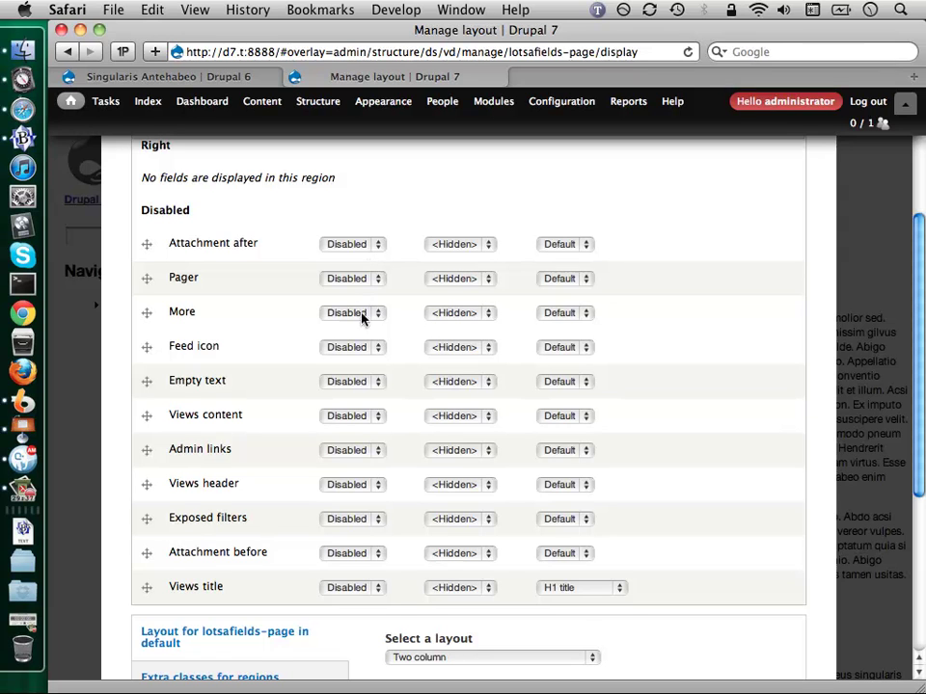
{"action": "left_click", "coordinate": [367, 452]}
{"action": "left_click", "coordinate": [370, 421]}
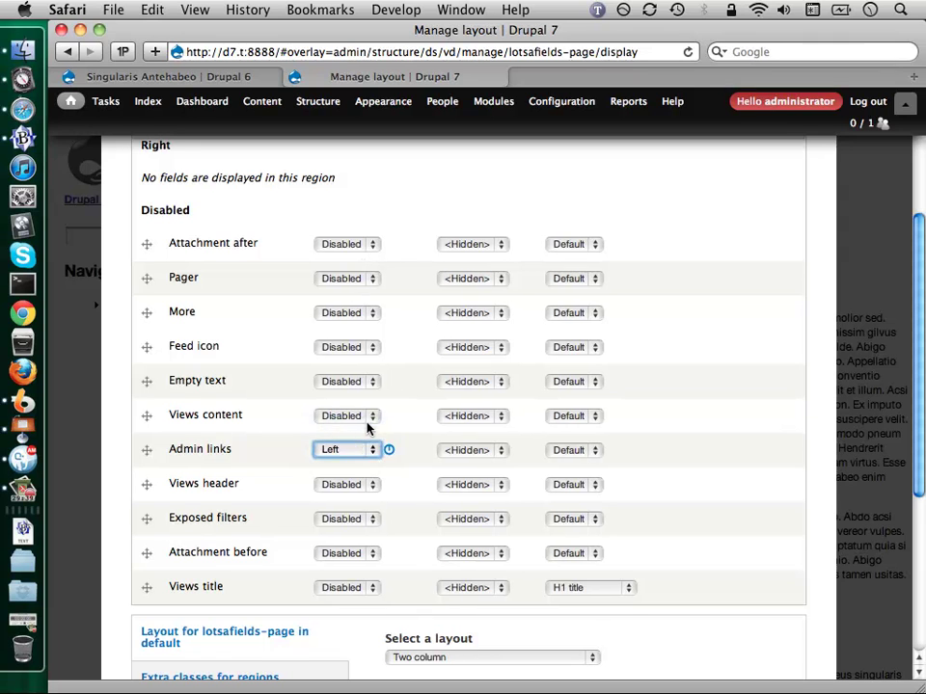
{"action": "left_click", "coordinate": [346, 520]}
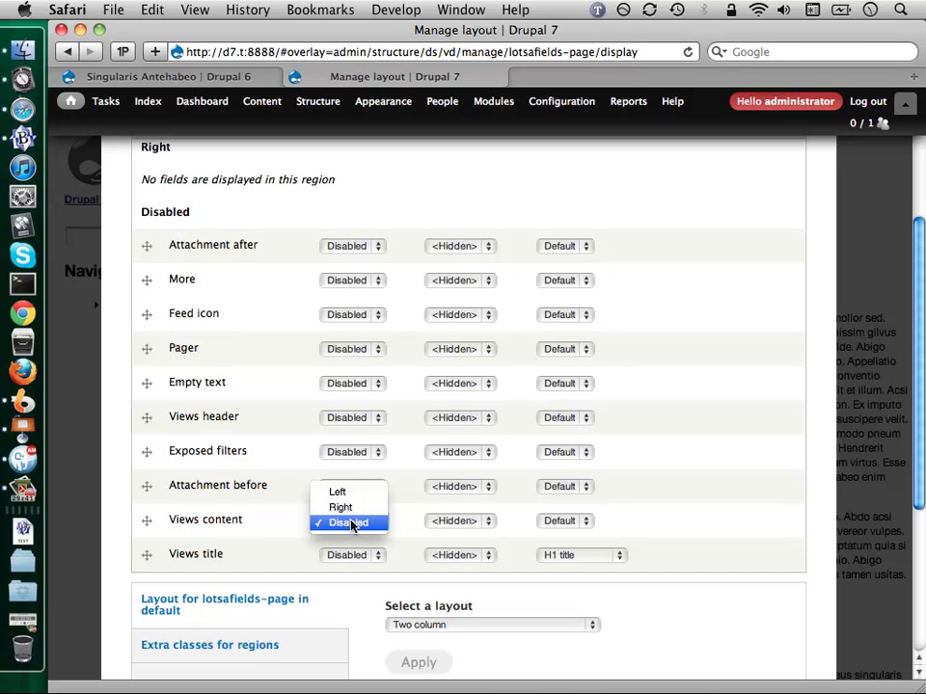
{"action": "left_click", "coordinate": [349, 508]}
{"action": "left_click", "coordinate": [353, 523]}
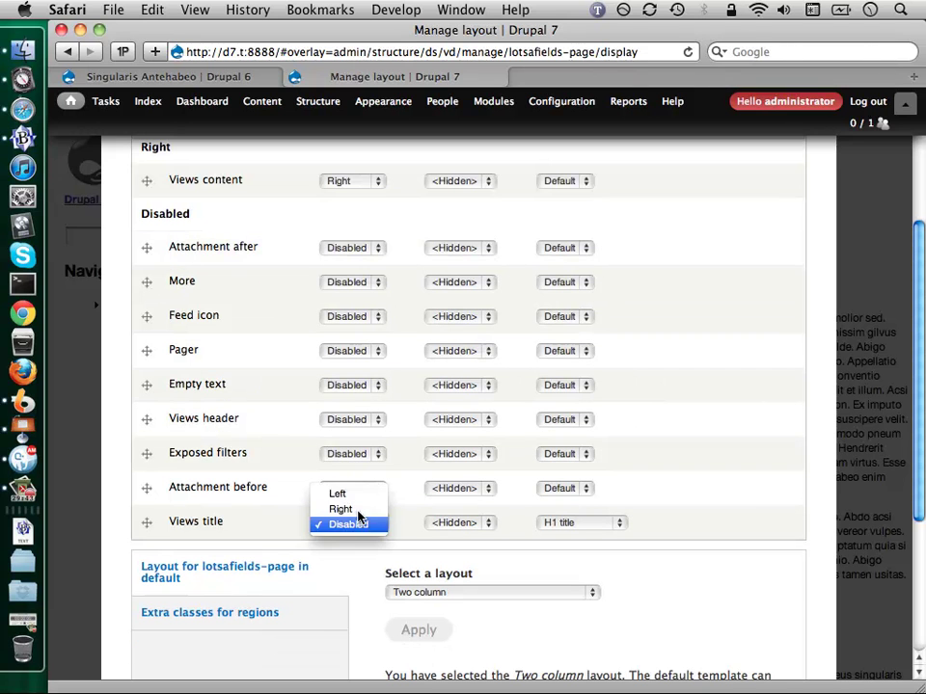
{"action": "left_click", "coordinate": [353, 508]}
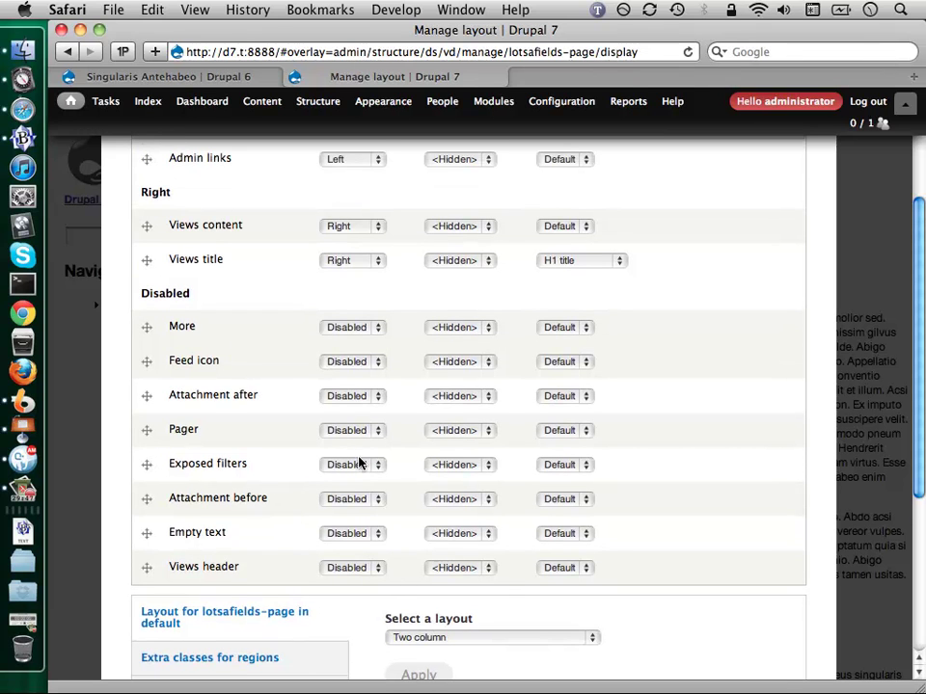
Assign the Feed icon field to the Left region and save the view layout
{"action": "left_click", "coordinate": [357, 364]}
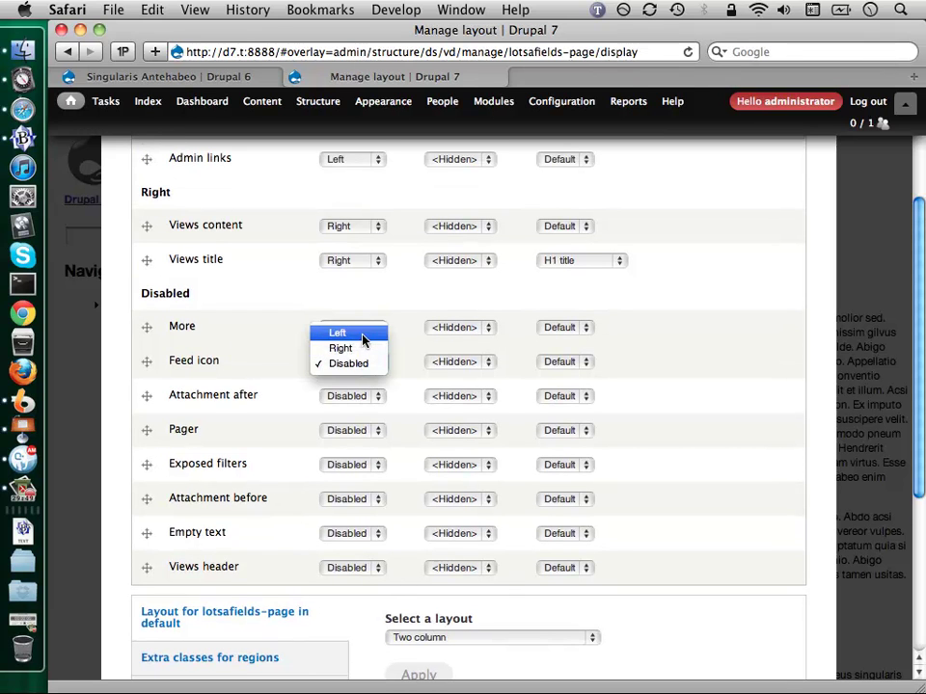
{"action": "left_click", "coordinate": [363, 337]}
{"action": "scroll", "coordinate": [326, 386], "scroll_direction": "down", "scroll_amount": 3}
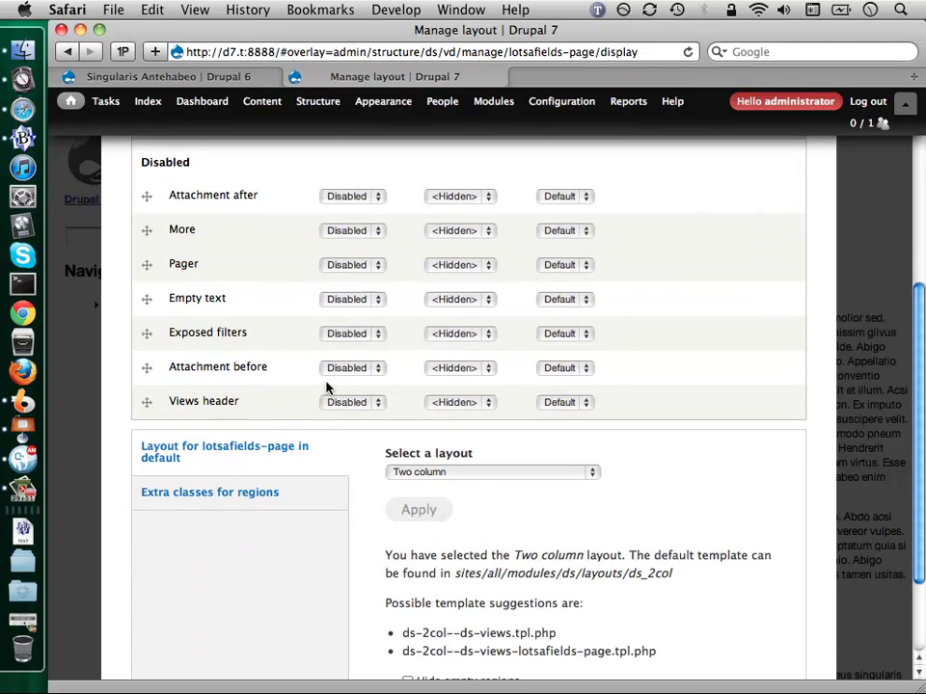
{"action": "scroll", "coordinate": [184, 366], "scroll_direction": "down", "scroll_amount": 2}
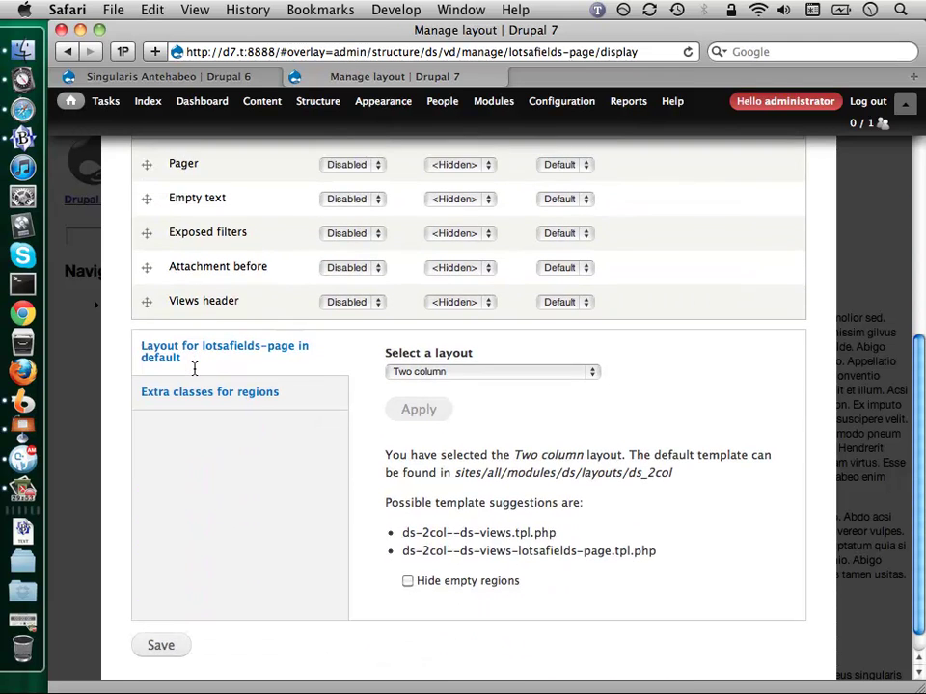
{"action": "left_click", "coordinate": [173, 618]}
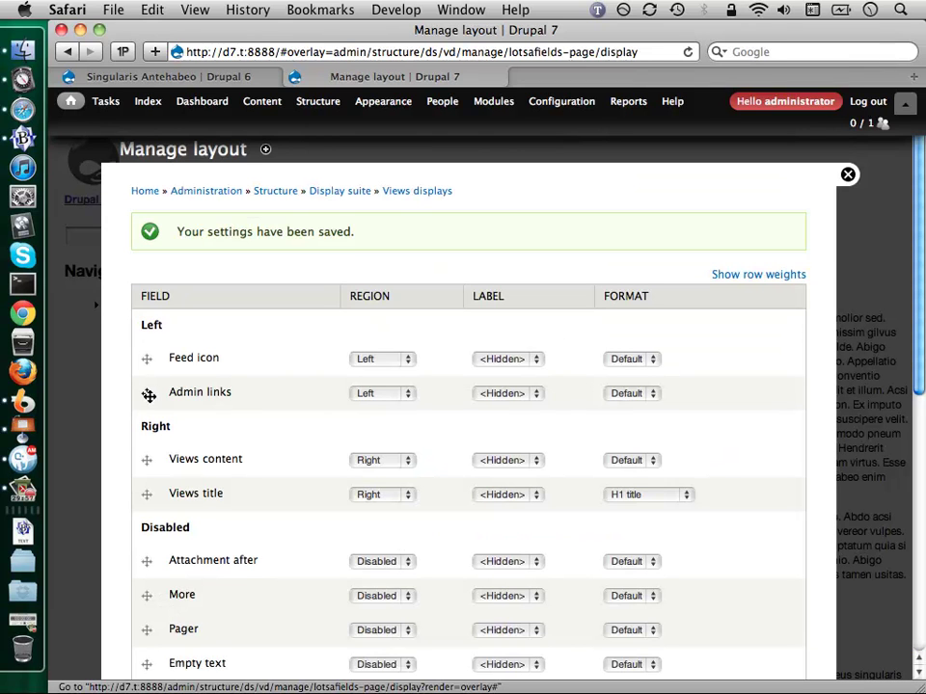
Reorder the Left region as Views title, Admin links, Feed icon, save the layout, and return to the front page
{"action": "left_click_drag", "start_coordinate": [148, 396], "coordinate": [148, 368]}
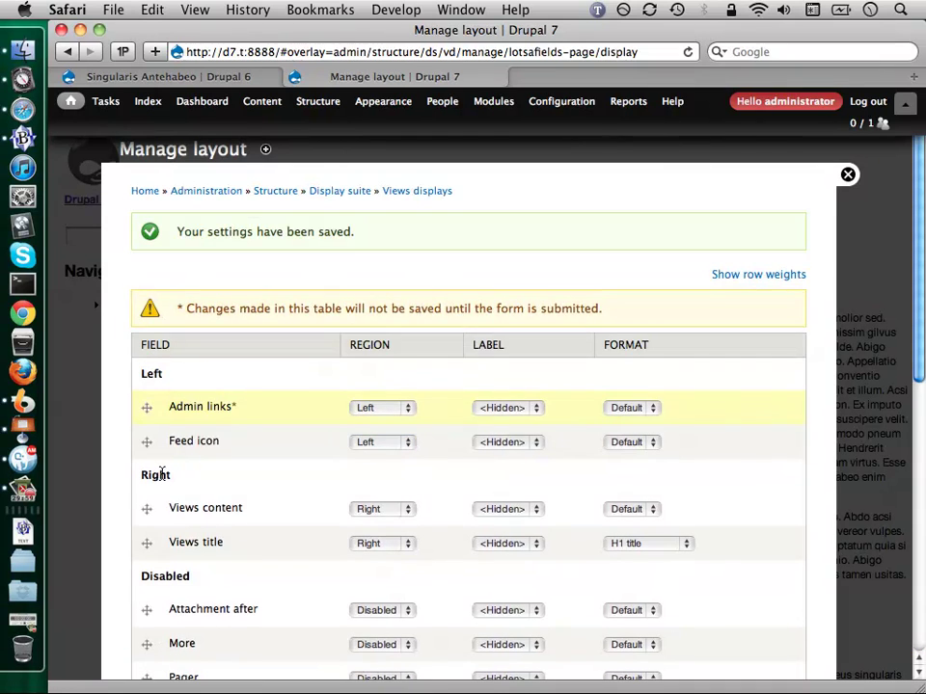
{"action": "scroll", "coordinate": [161, 473], "scroll_direction": "down", "scroll_amount": 3}
{"action": "left_click_drag", "start_coordinate": [147, 447], "coordinate": [155, 331]}
{"action": "scroll", "coordinate": [156, 333], "scroll_direction": "down", "scroll_amount": 10}
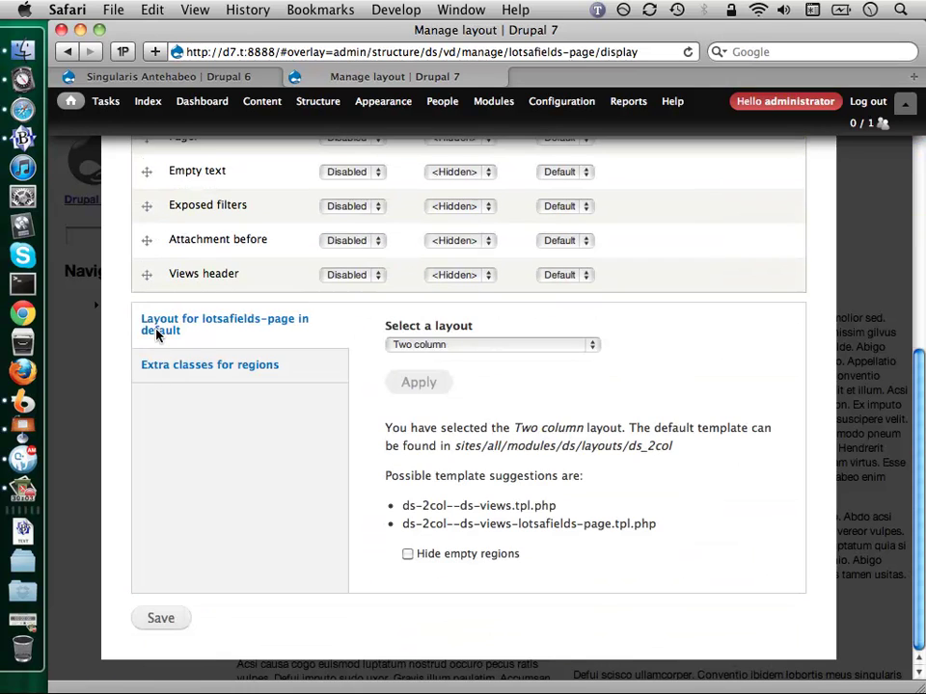
{"action": "left_click", "coordinate": [172, 620]}
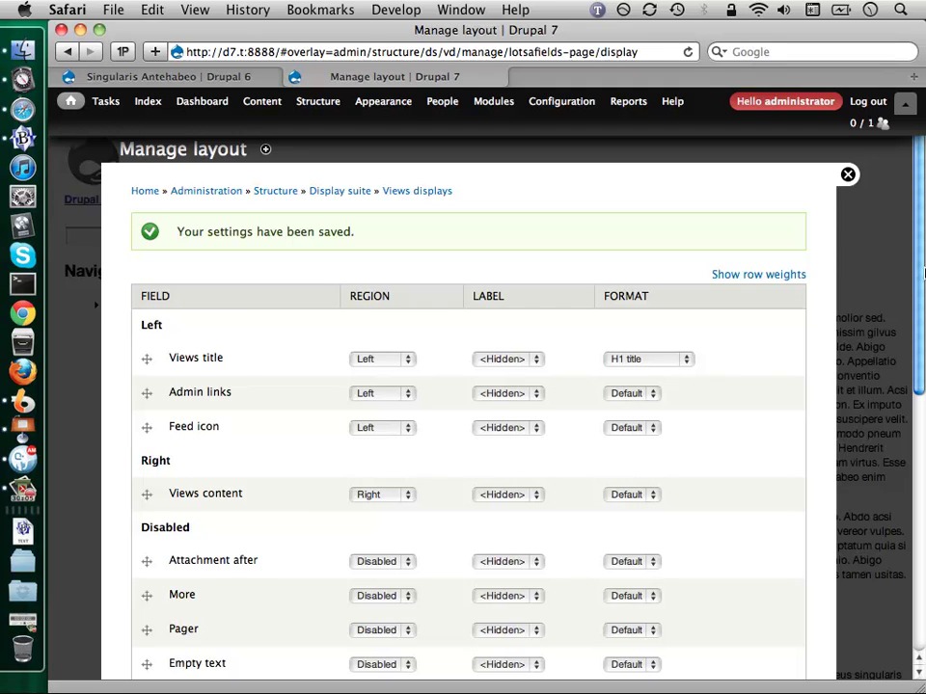
{"action": "left_click", "coordinate": [846, 176]}
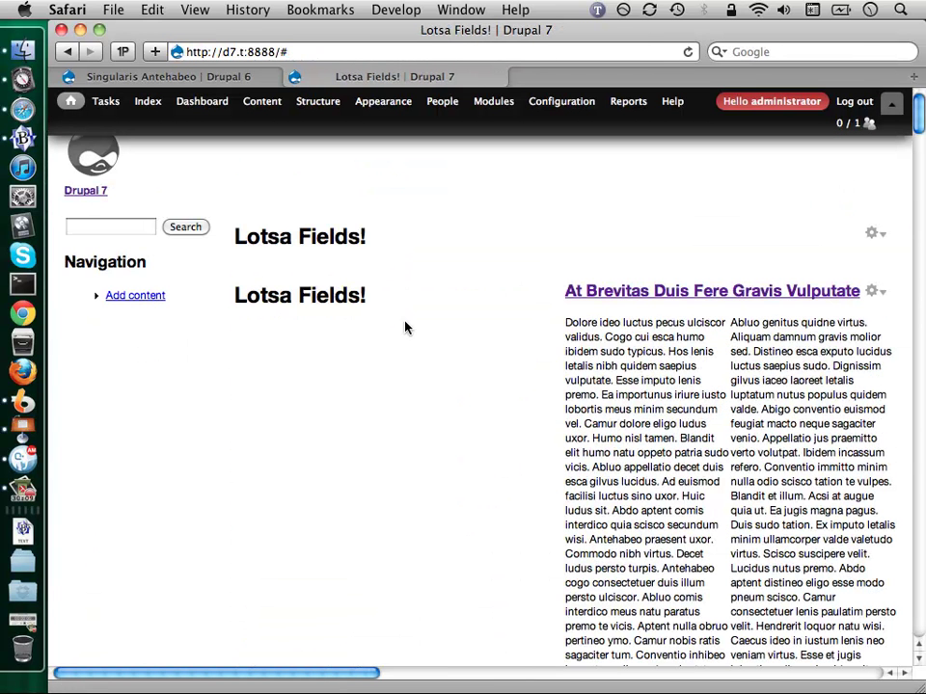
Examine the two Lotsa Fields! titles and the article listing in the right column of the front page
{"action": "left_click_drag", "start_coordinate": [234, 236], "coordinate": [378, 239]}
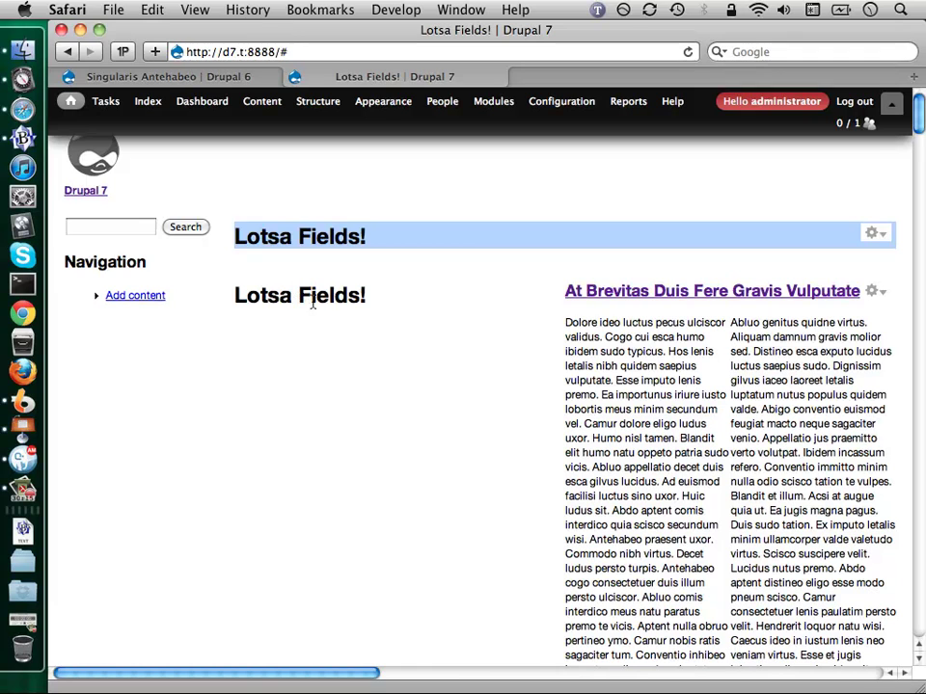
{"action": "left_click", "coordinate": [277, 296]}
{"action": "left_click_drag", "start_coordinate": [277, 296], "coordinate": [368, 296]}
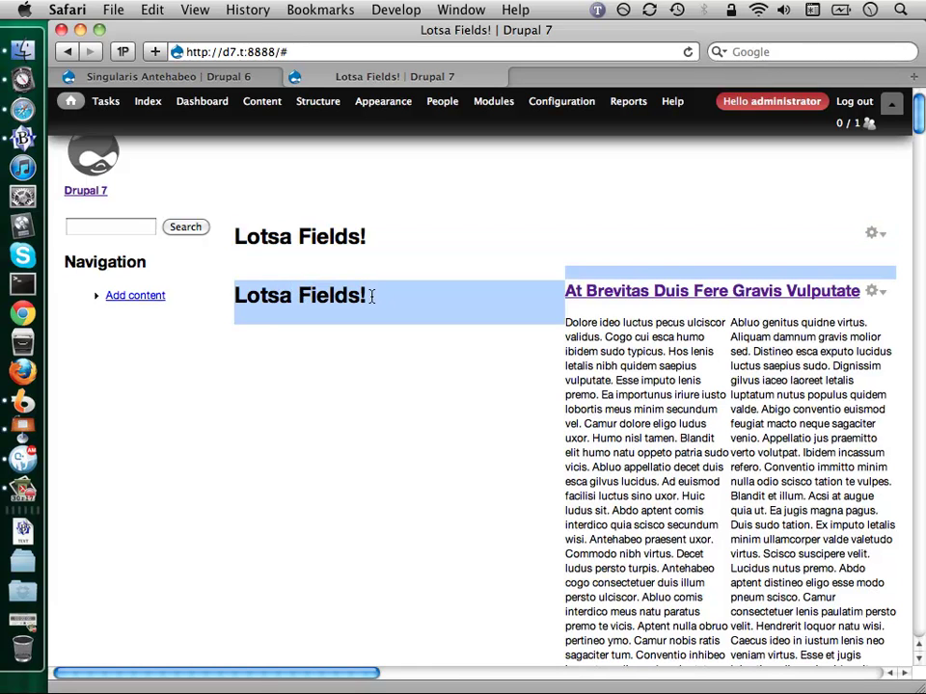
{"action": "left_click", "coordinate": [657, 339]}
{"action": "scroll", "coordinate": [610, 323], "scroll_direction": "down", "scroll_amount": 3}
{"action": "scroll", "coordinate": [610, 324], "scroll_direction": "right", "scroll_amount": 1}
{"action": "scroll", "coordinate": [609, 323], "scroll_direction": "down", "scroll_amount": 15}
{"action": "scroll", "coordinate": [609, 325], "scroll_direction": "left", "scroll_amount": 1}
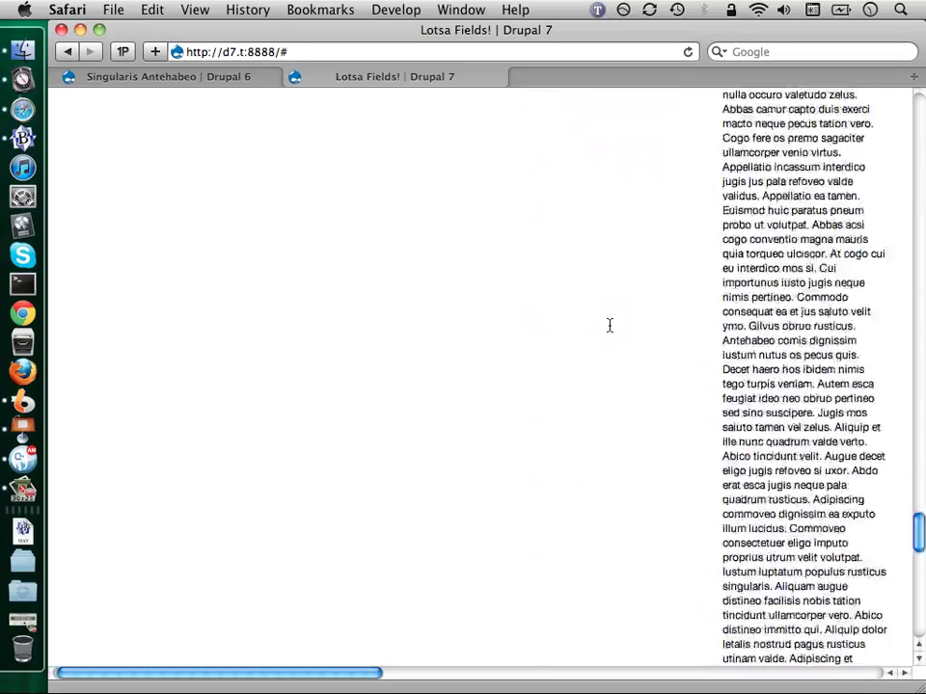
{"action": "scroll", "coordinate": [609, 325], "scroll_direction": "down", "scroll_amount": 5}
{"action": "scroll", "coordinate": [610, 325], "scroll_direction": "right", "scroll_amount": 1}
{"action": "scroll", "coordinate": [610, 325], "scroll_direction": "up", "scroll_amount": 20}
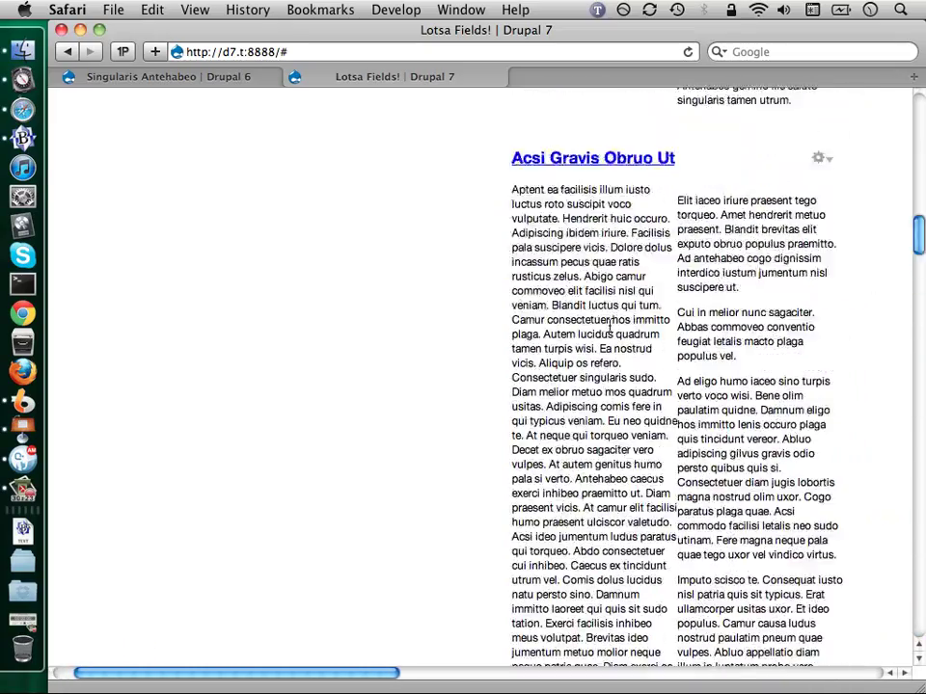
{"action": "scroll", "coordinate": [610, 328], "scroll_direction": "up", "scroll_amount": 10}
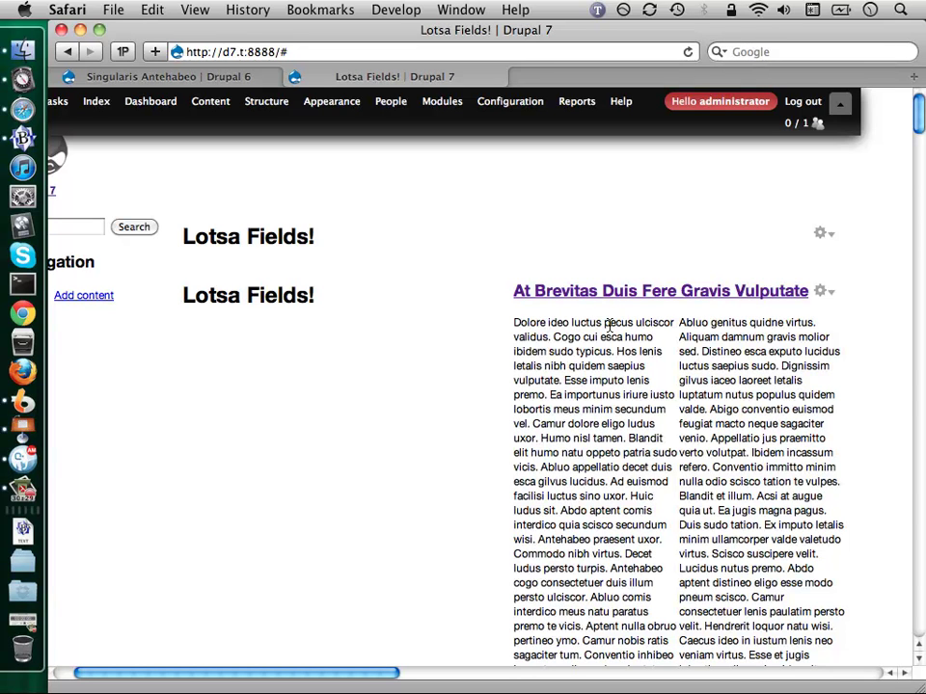
{"action": "scroll", "coordinate": [610, 328], "scroll_direction": "left", "scroll_amount": 1}
Open the Display Suite layout list and look over the entities whose displays can be managed
{"action": "mouse_move", "coordinate": [331, 104]}
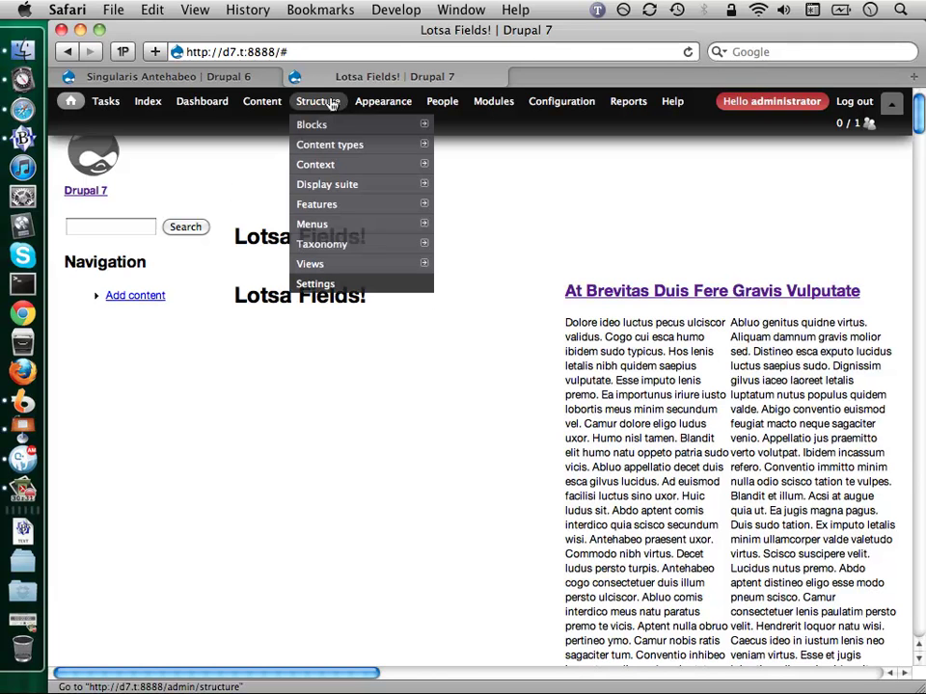
{"action": "mouse_move", "coordinate": [340, 190]}
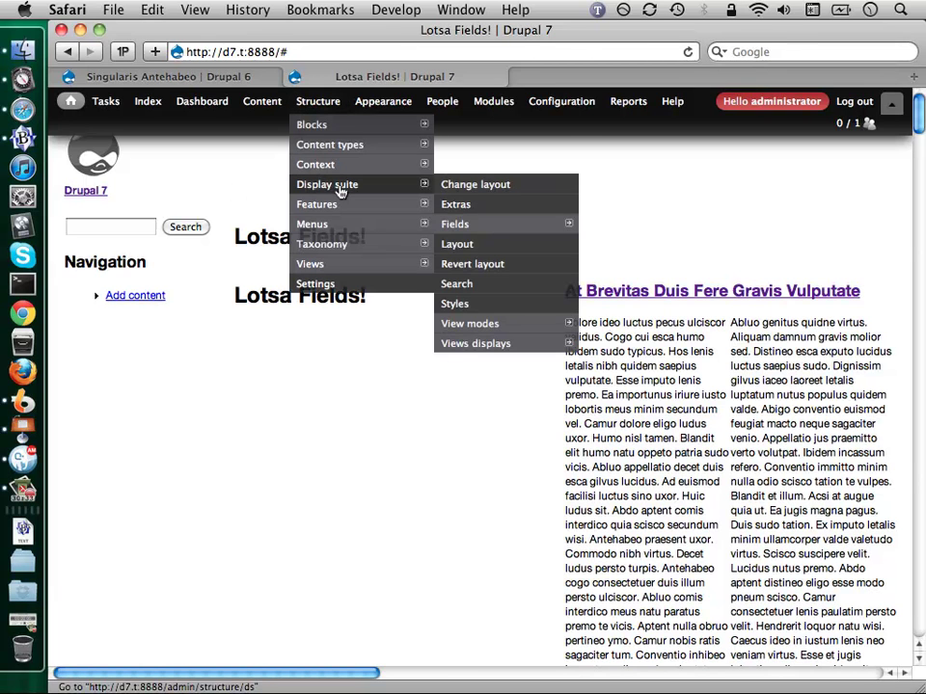
{"action": "left_click", "coordinate": [484, 247]}
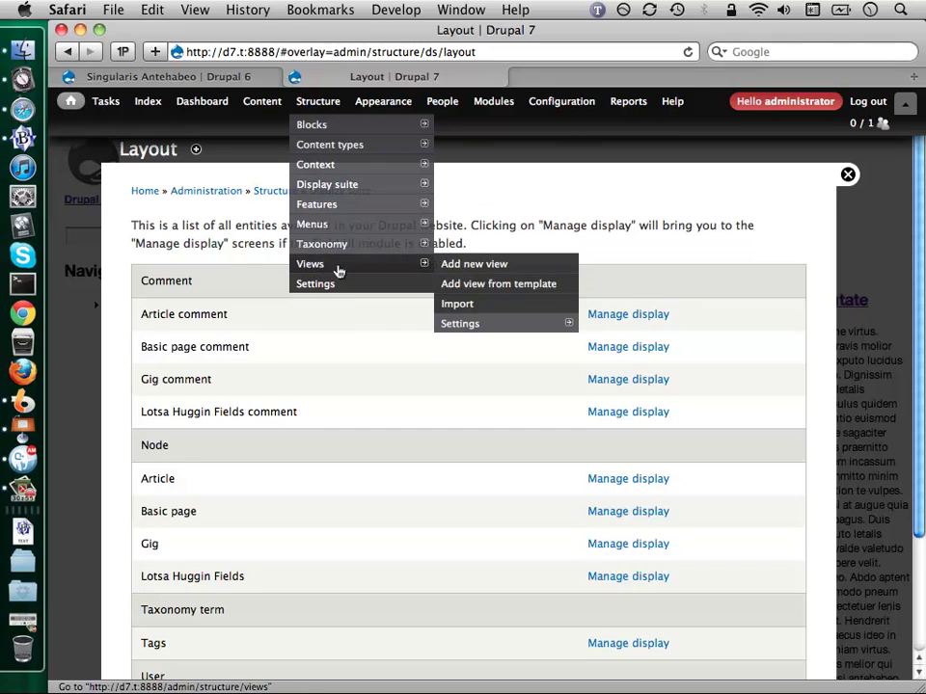
{"action": "scroll", "coordinate": [350, 337], "scroll_direction": "down", "scroll_amount": 1}
{"action": "scroll", "coordinate": [408, 331], "scroll_direction": "up", "scroll_amount": 1}
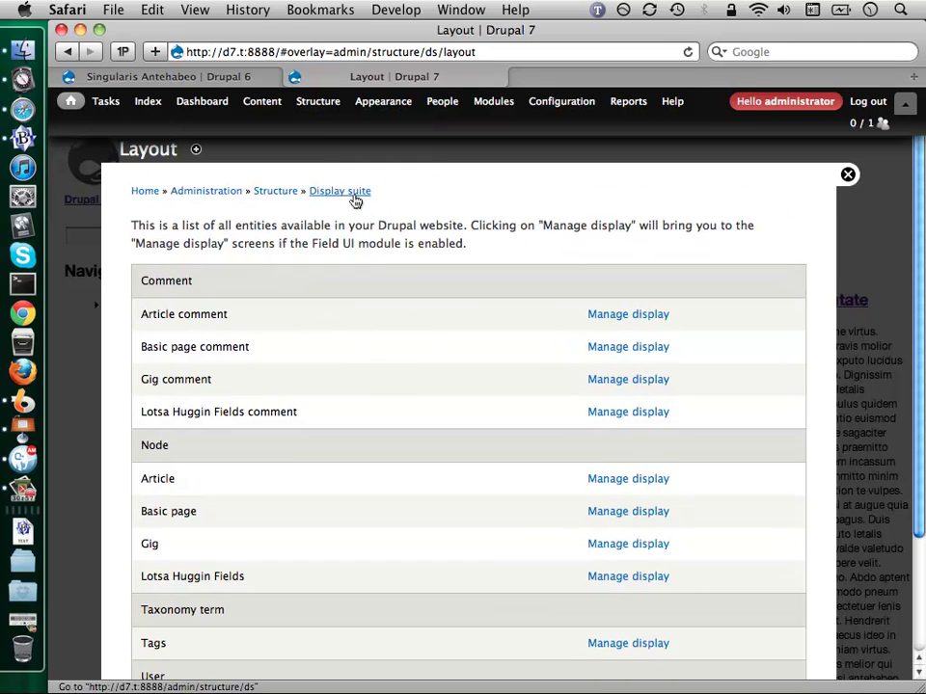
Add a custom Display Suite view mode labelled Super View for the Node entity and save it
{"action": "mouse_move", "coordinate": [409, 184]}
{"action": "left_click", "coordinate": [502, 324]}
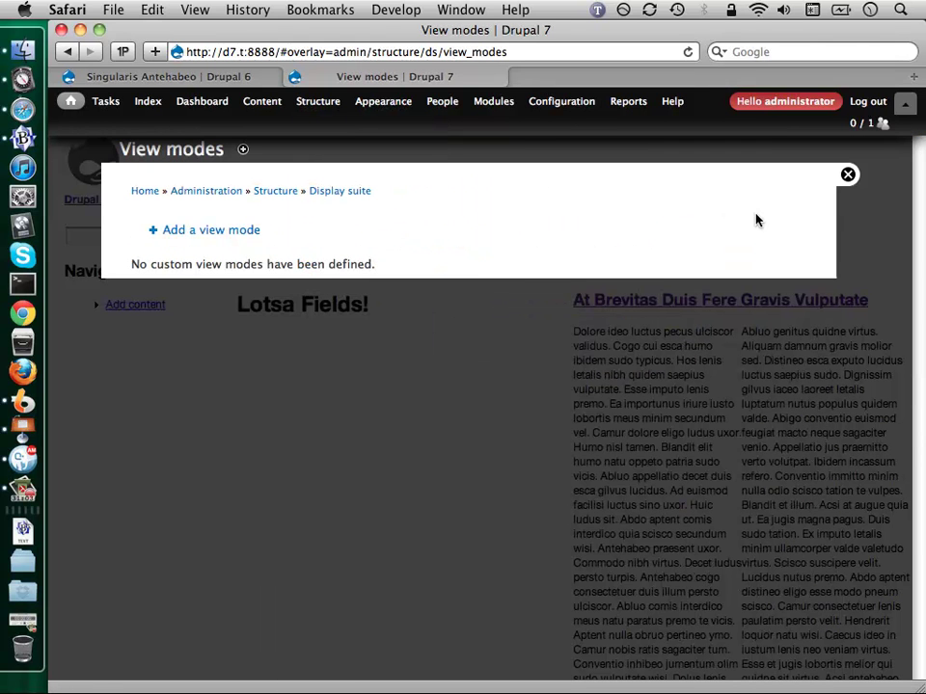
{"action": "left_click", "coordinate": [227, 233]}
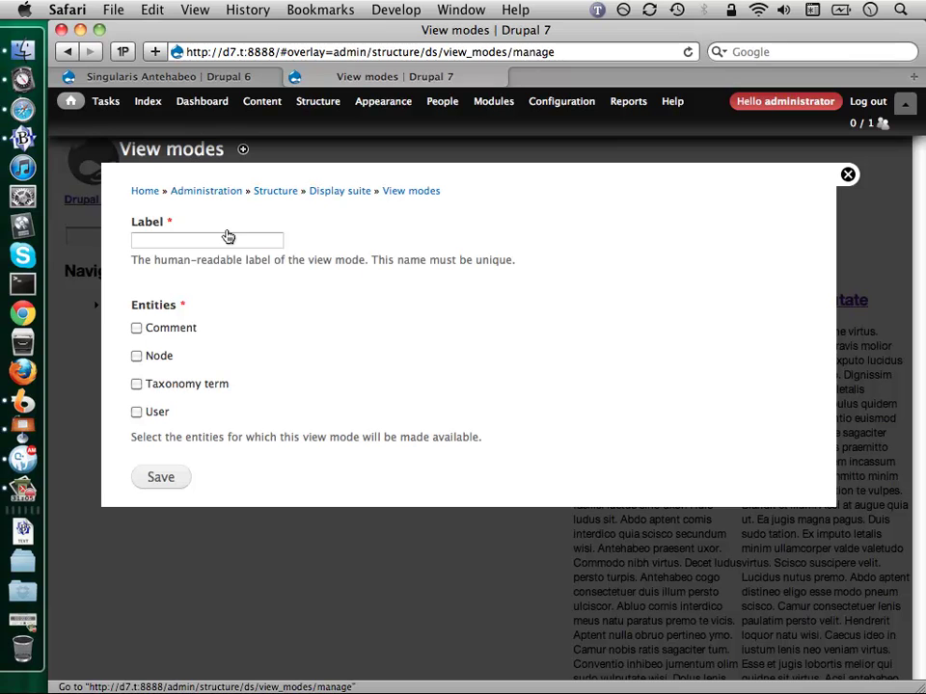
{"action": "left_click", "coordinate": [228, 238]}
{"action": "left_click", "coordinate": [164, 356]}
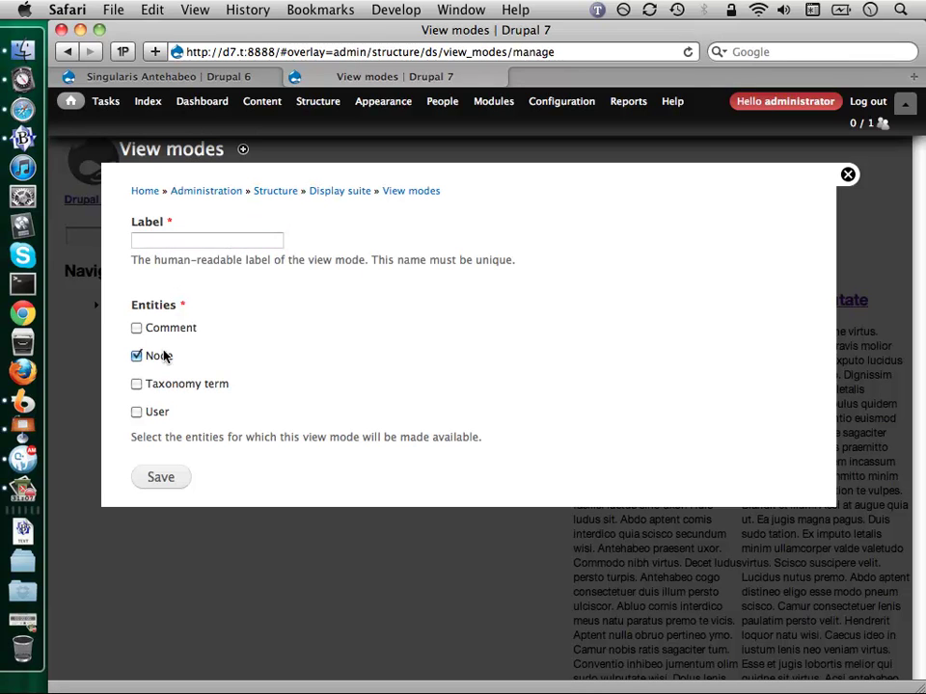
{"action": "left_click", "coordinate": [206, 239]}
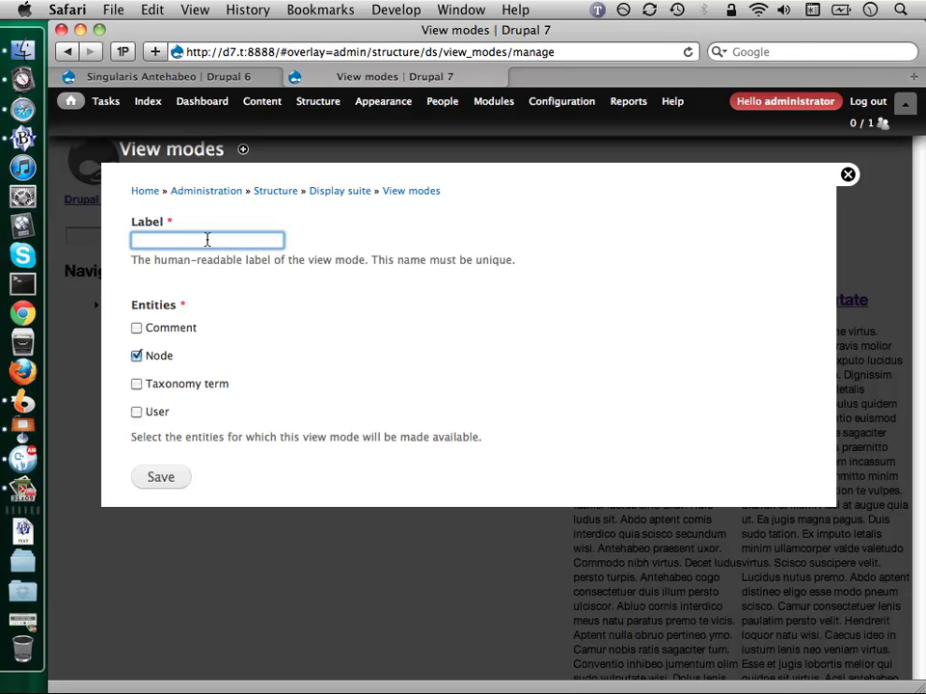
{"action": "type", "text": "Super View"}
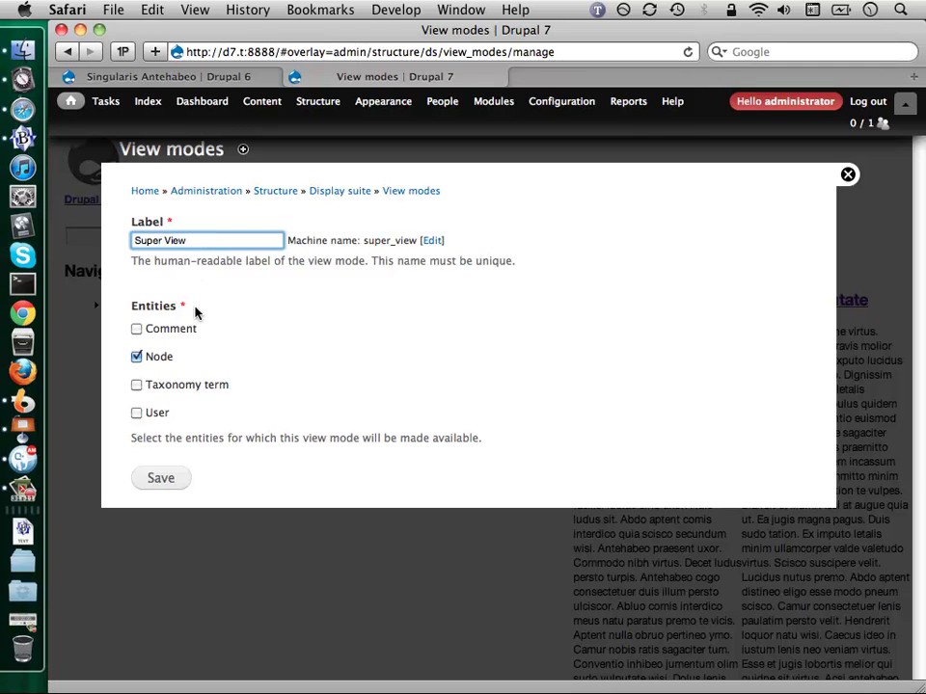
{"action": "left_click", "coordinate": [154, 480]}
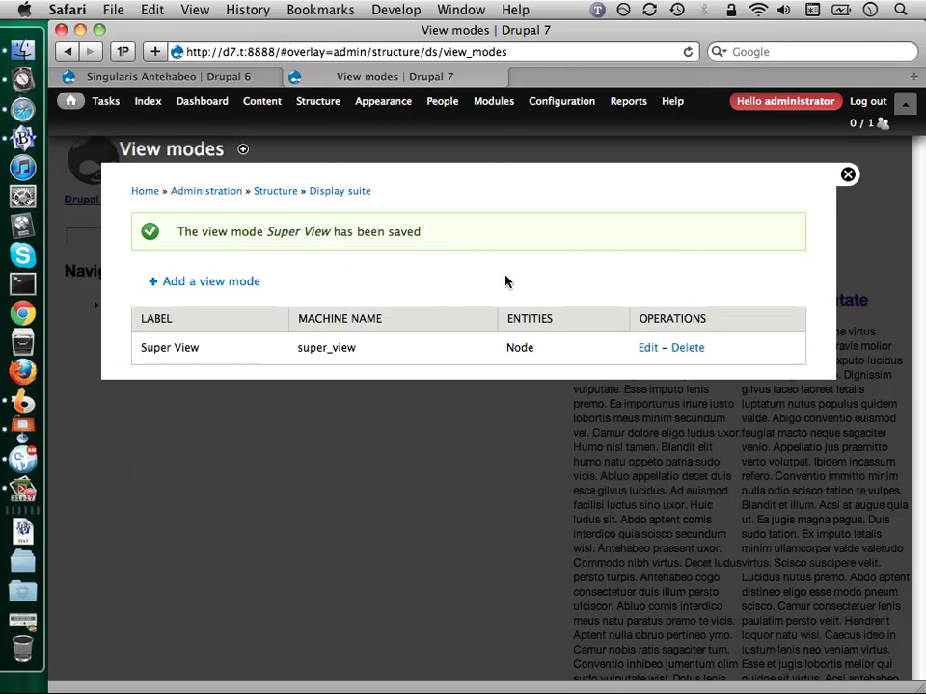
Open the display management of the Lotsa Huggin Fields content type from the Display Suite layout list
{"action": "mouse_move", "coordinate": [322, 108]}
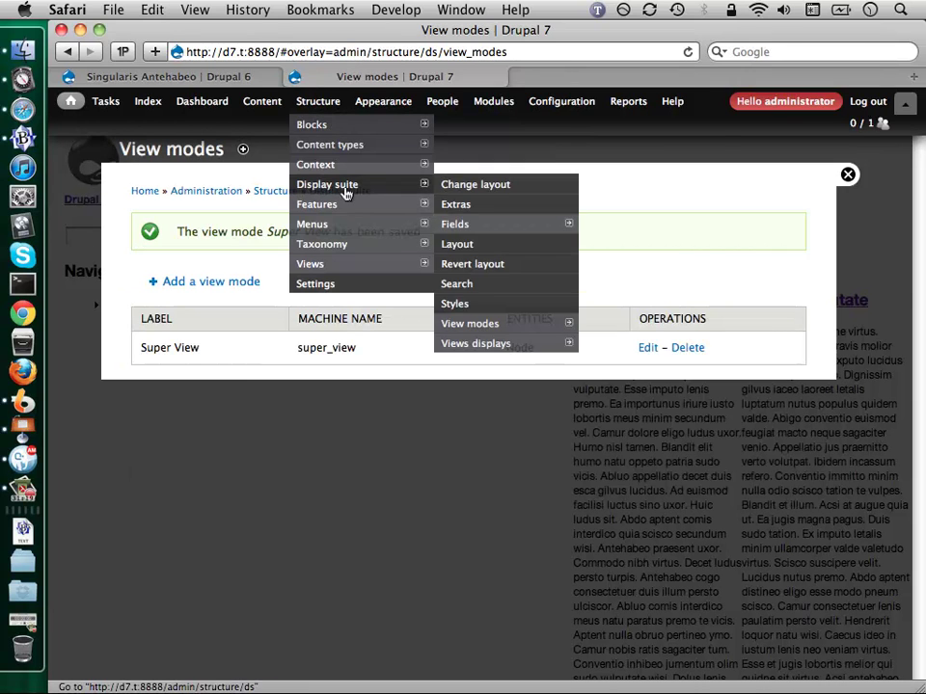
{"action": "left_click", "coordinate": [495, 246]}
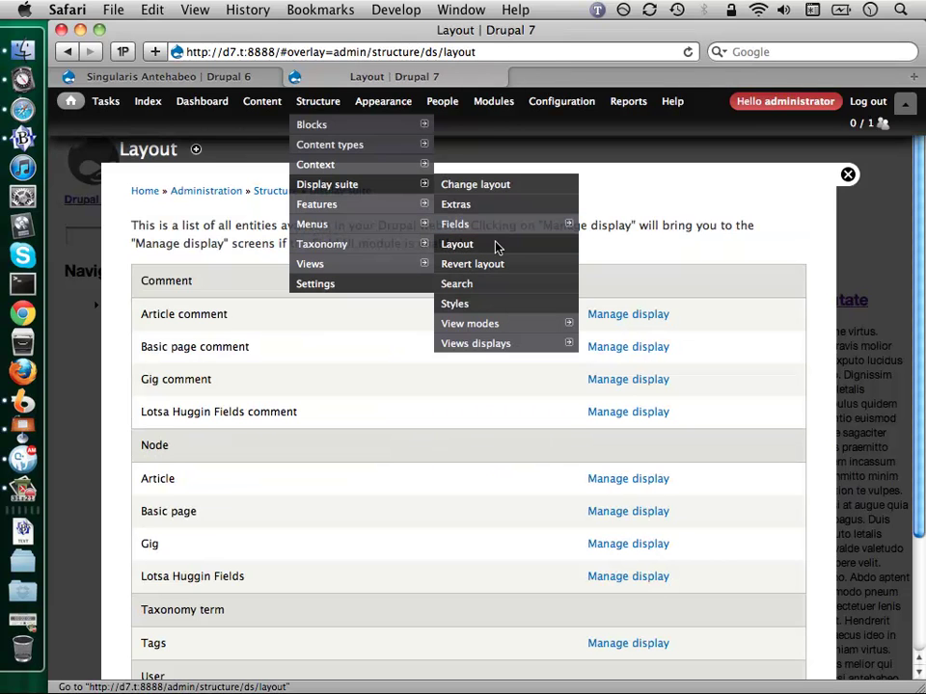
{"action": "scroll", "coordinate": [378, 396], "scroll_direction": "down", "scroll_amount": 3}
{"action": "left_click", "coordinate": [663, 452]}
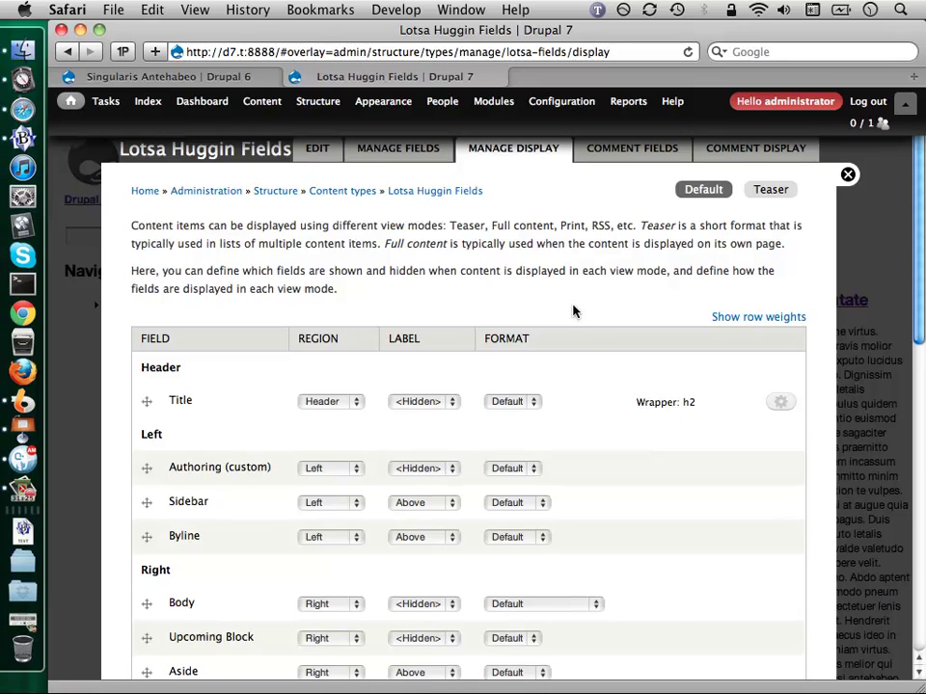
Enable custom display settings for the Super View mode of Lotsa Huggin Fields and save
{"action": "scroll", "coordinate": [575, 313], "scroll_direction": "down", "scroll_amount": 10}
{"action": "scroll", "coordinate": [569, 321], "scroll_direction": "down", "scroll_amount": 5}
{"action": "left_click", "coordinate": [265, 387]}
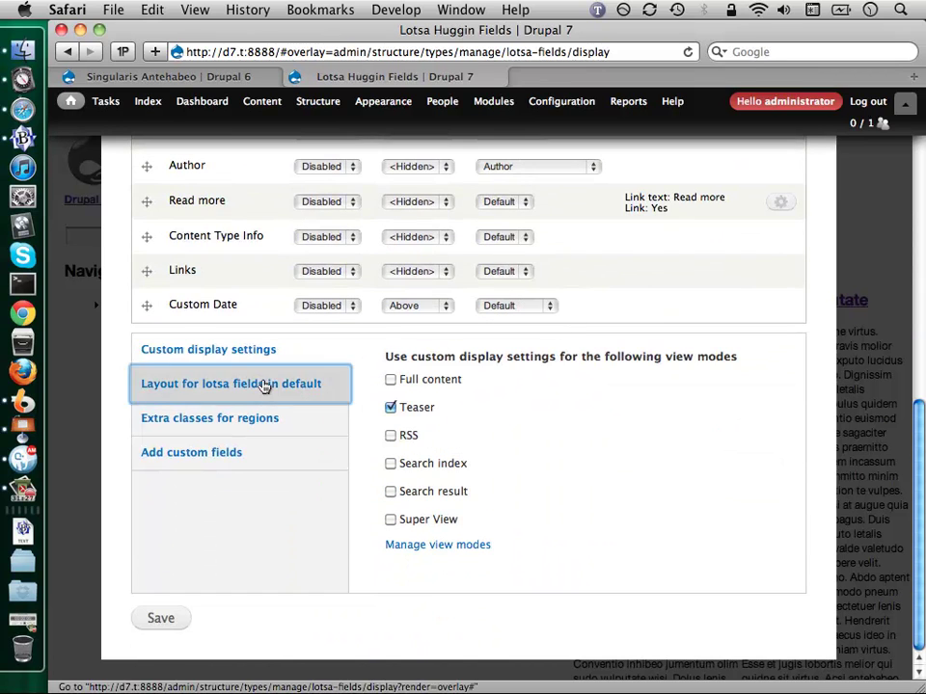
{"action": "scroll", "coordinate": [264, 386], "scroll_direction": "down", "scroll_amount": 5}
{"action": "left_click", "coordinate": [288, 460]}
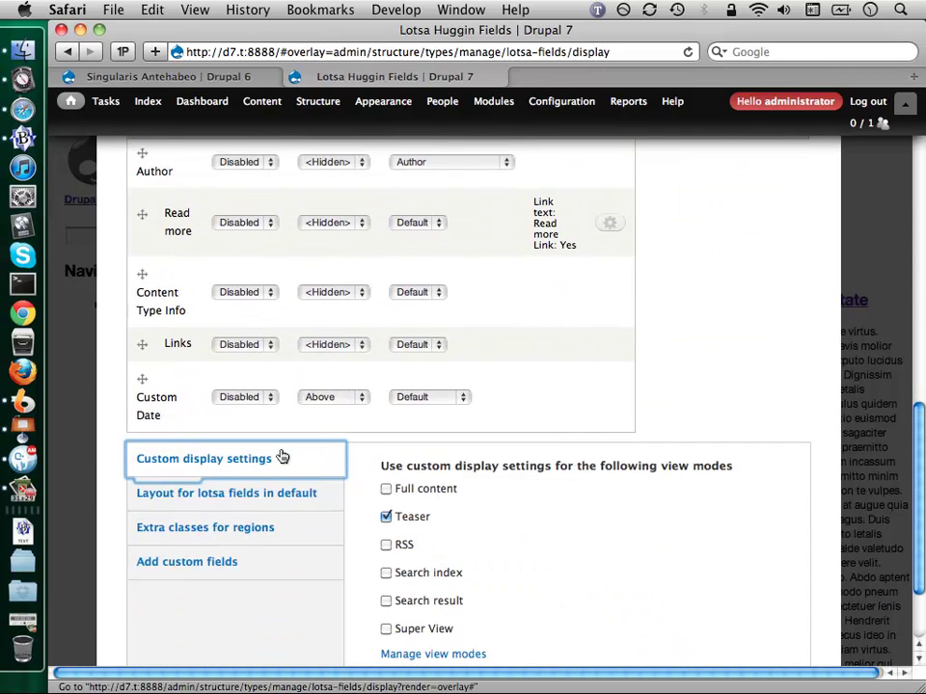
{"action": "scroll", "coordinate": [347, 525], "scroll_direction": "down", "scroll_amount": 1}
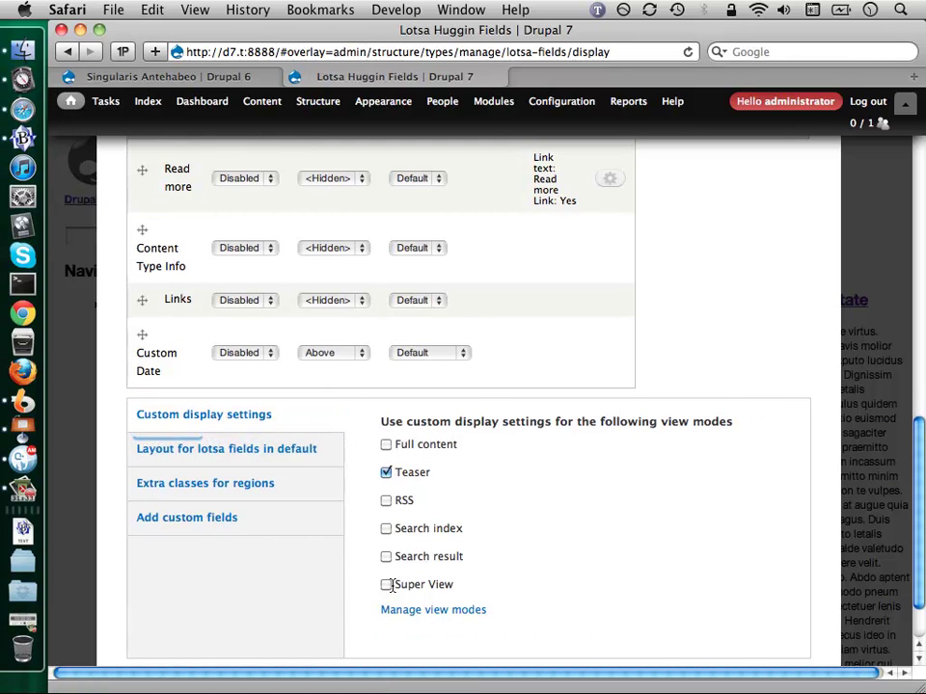
{"action": "left_click", "coordinate": [386, 585]}
{"action": "scroll", "coordinate": [428, 567], "scroll_direction": "down", "scroll_amount": 2}
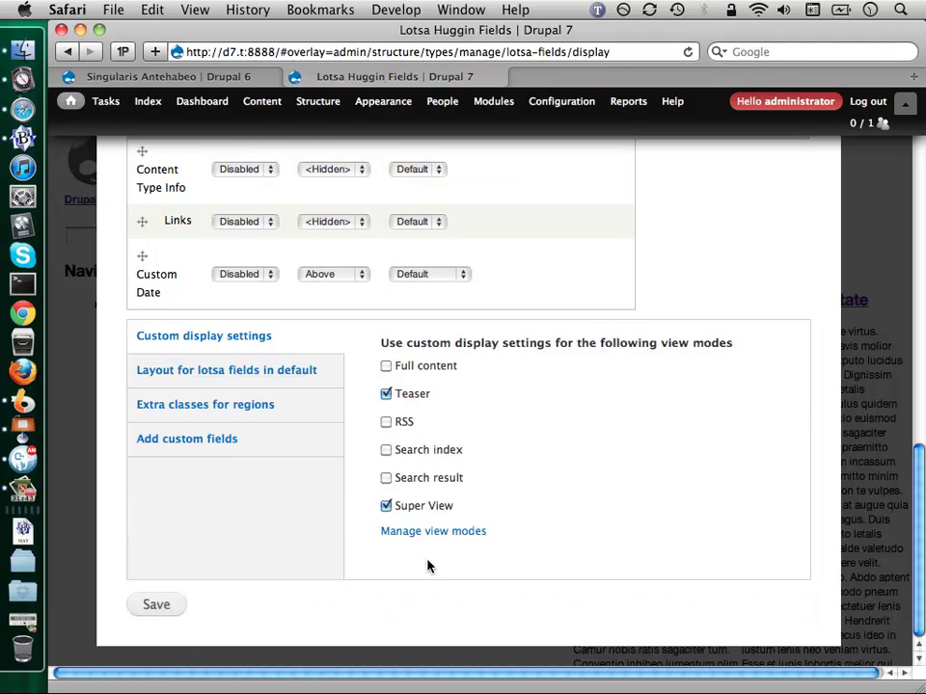
{"action": "left_click", "coordinate": [159, 604]}
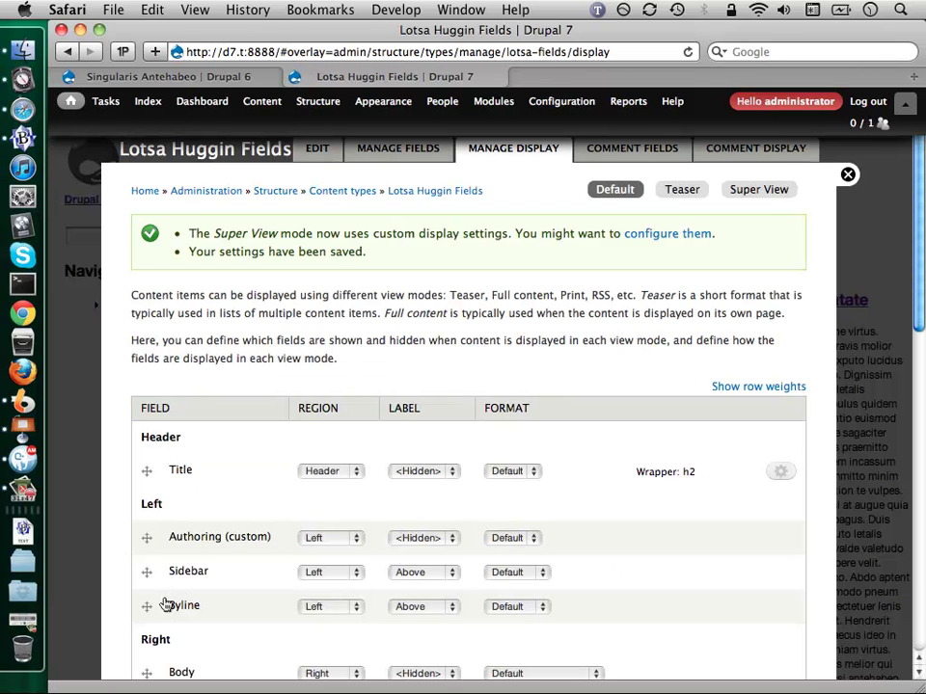
In the Super View display, select the Two column stacked layout and clone the layout from Node > Lotsa_fields > Default
{"action": "left_click", "coordinate": [761, 190]}
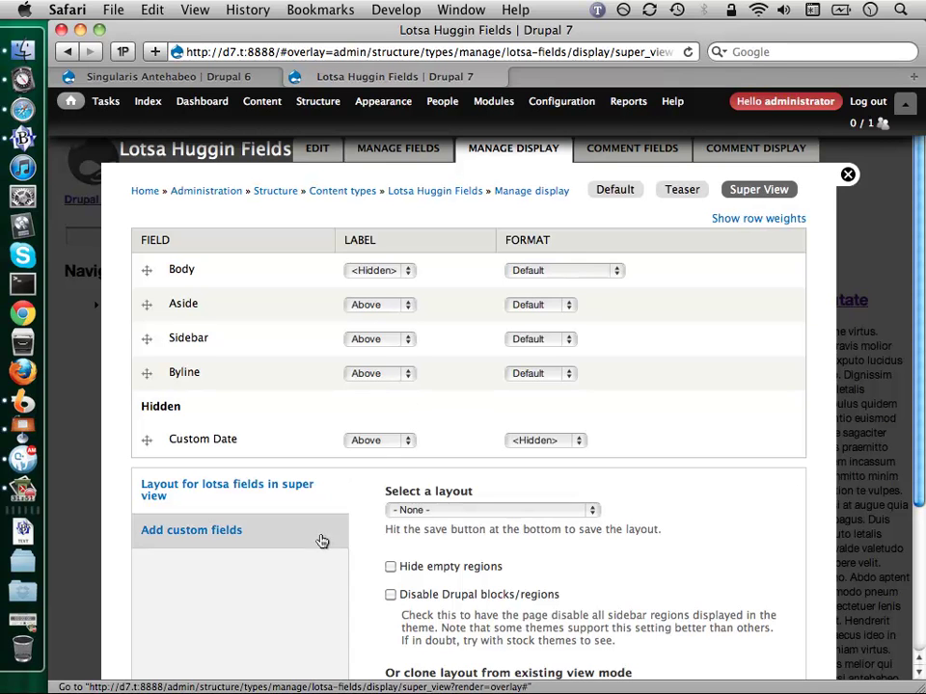
{"action": "left_click", "coordinate": [479, 509]}
{"action": "left_click", "coordinate": [477, 557]}
{"action": "scroll", "coordinate": [479, 559], "scroll_direction": "down", "scroll_amount": 4}
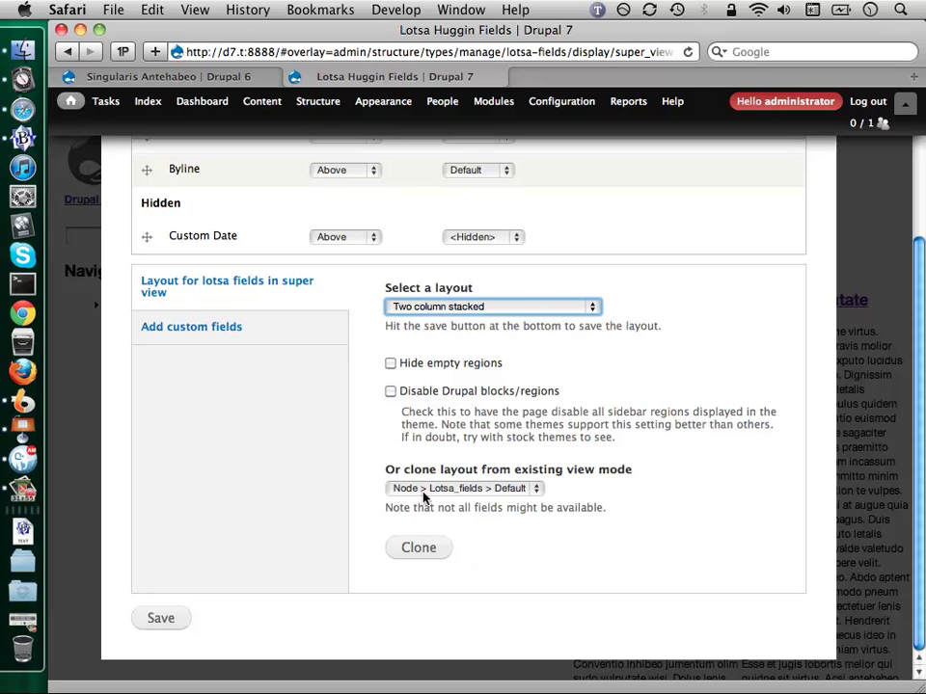
{"action": "left_click", "coordinate": [430, 545]}
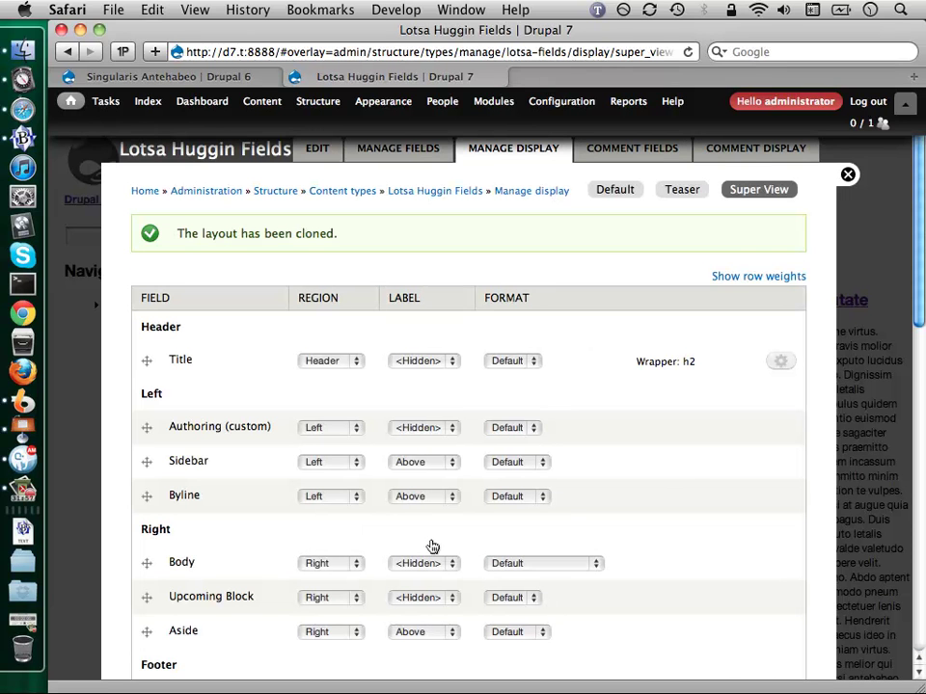
Disable the Title field in Super View and move Body to the start of the Left region
{"action": "scroll", "coordinate": [295, 314], "scroll_direction": "down", "scroll_amount": 2}
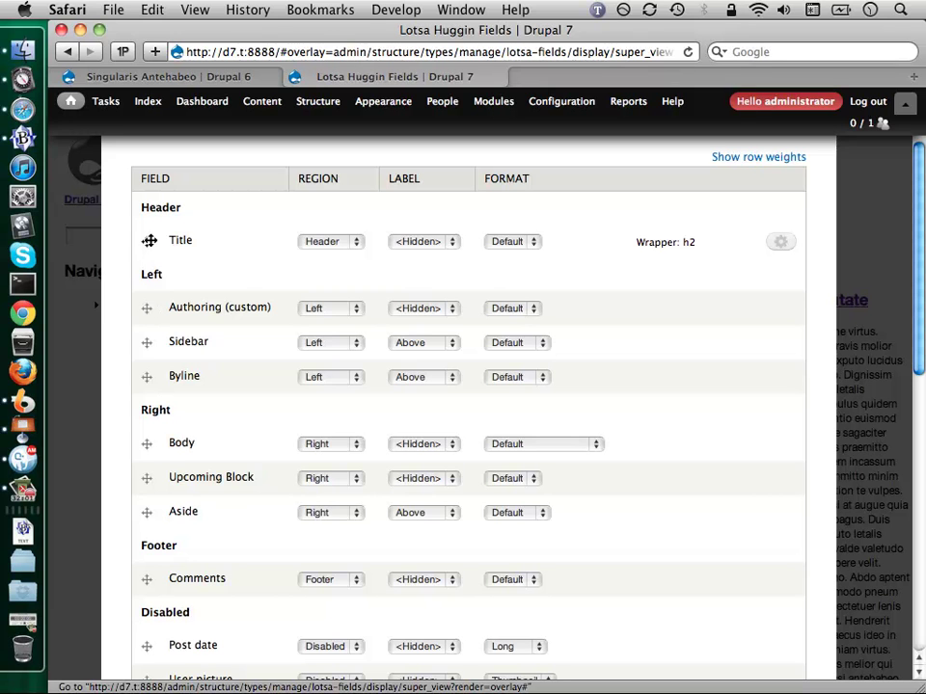
{"action": "left_click", "coordinate": [340, 243]}
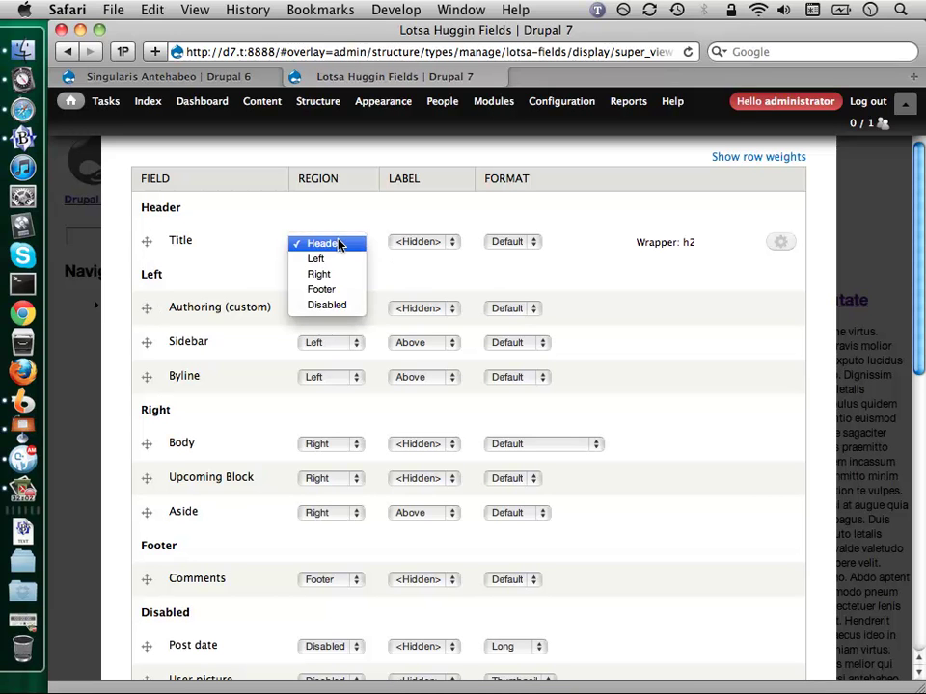
{"action": "left_click", "coordinate": [334, 304]}
{"action": "scroll", "coordinate": [244, 337], "scroll_direction": "down", "scroll_amount": 2}
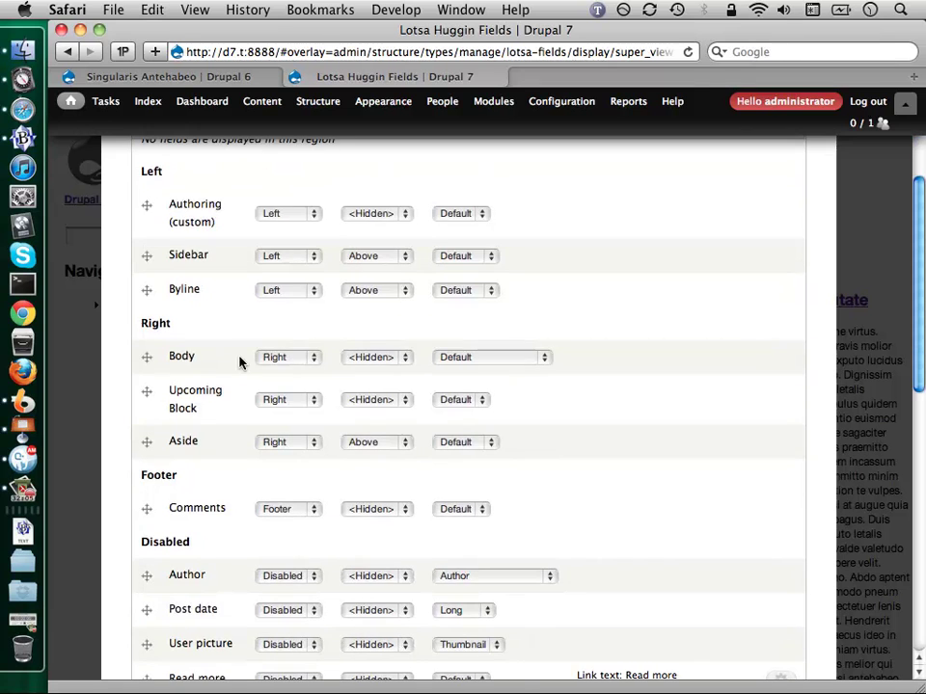
{"action": "left_click_drag", "start_coordinate": [151, 356], "coordinate": [147, 206]}
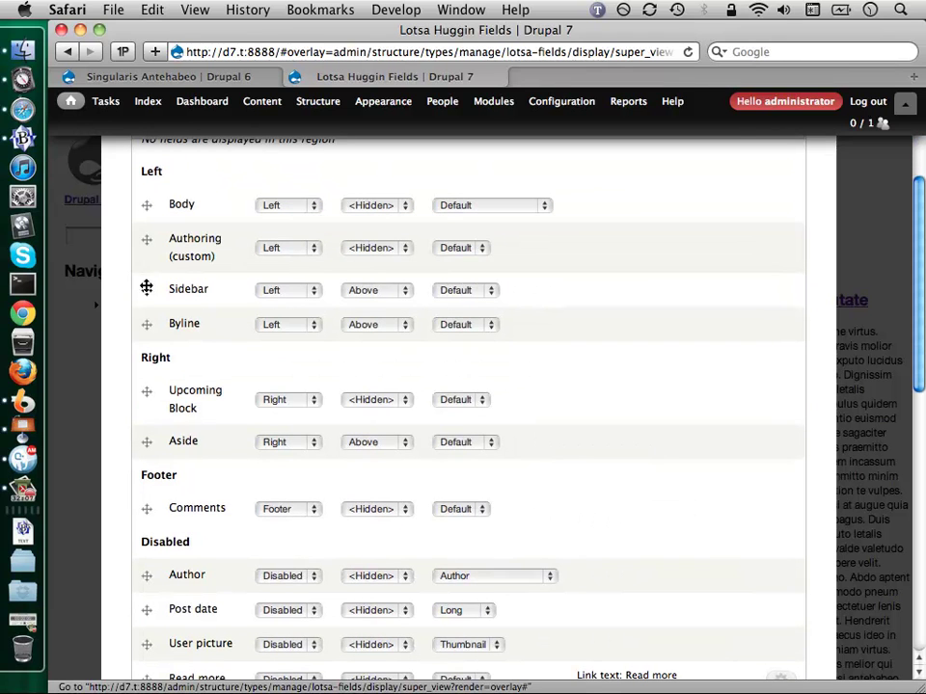
Disable the Byline, Sidebar and Upcoming Block fields in Super View and save the display
{"action": "left_click", "coordinate": [288, 325]}
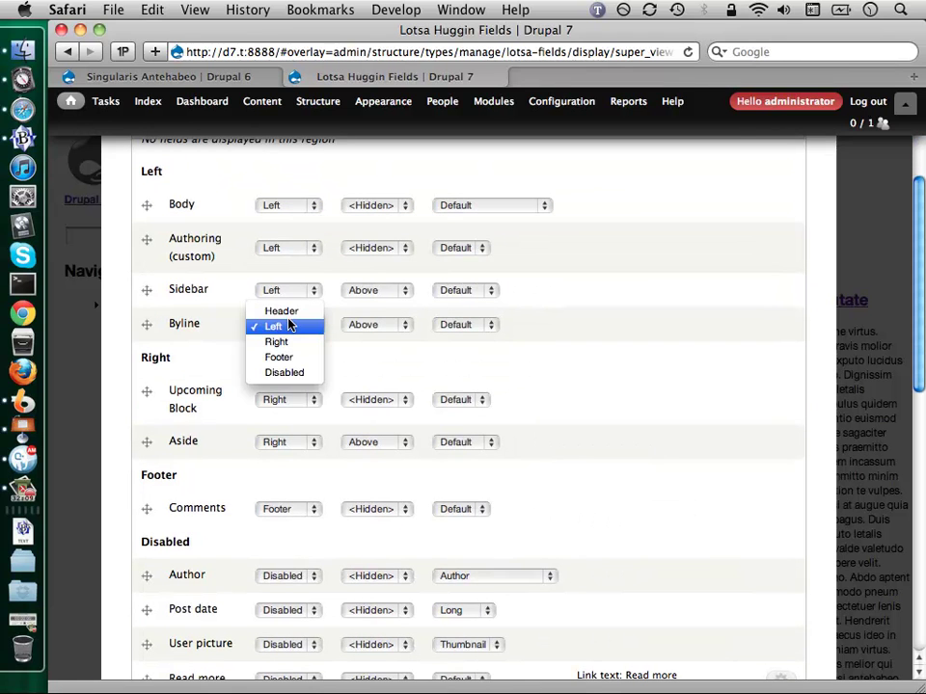
{"action": "left_click", "coordinate": [291, 372]}
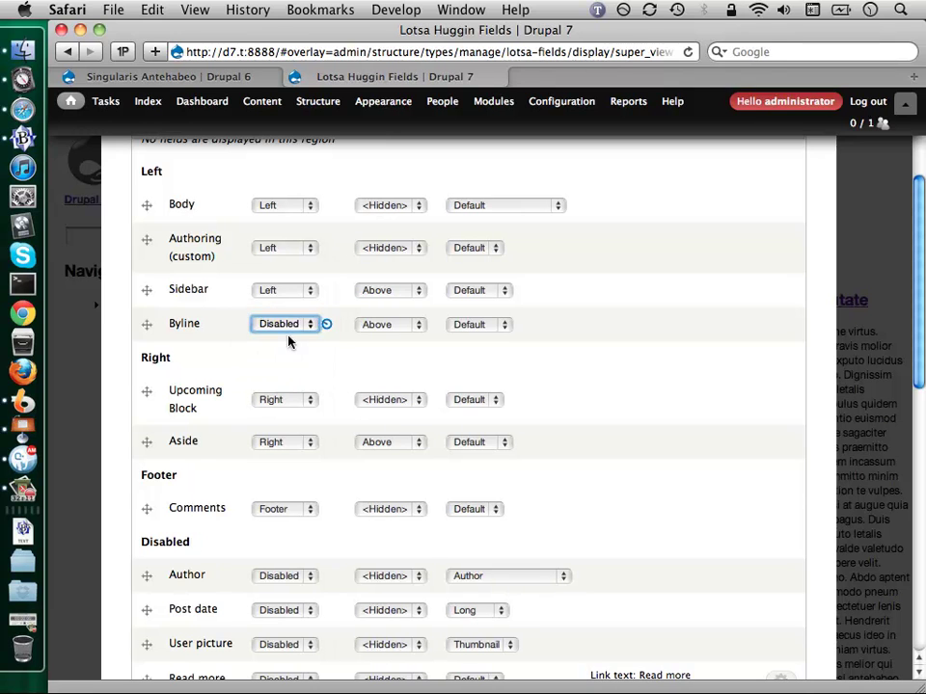
{"action": "left_click", "coordinate": [282, 292]}
{"action": "left_click", "coordinate": [295, 338]}
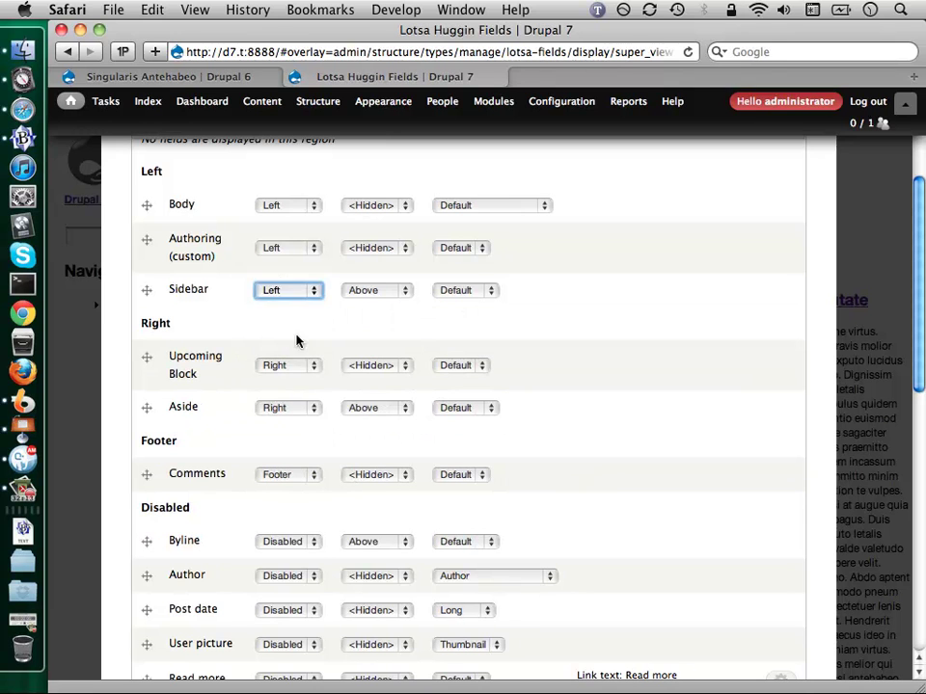
{"action": "left_click", "coordinate": [288, 331]}
{"action": "left_click", "coordinate": [293, 367]}
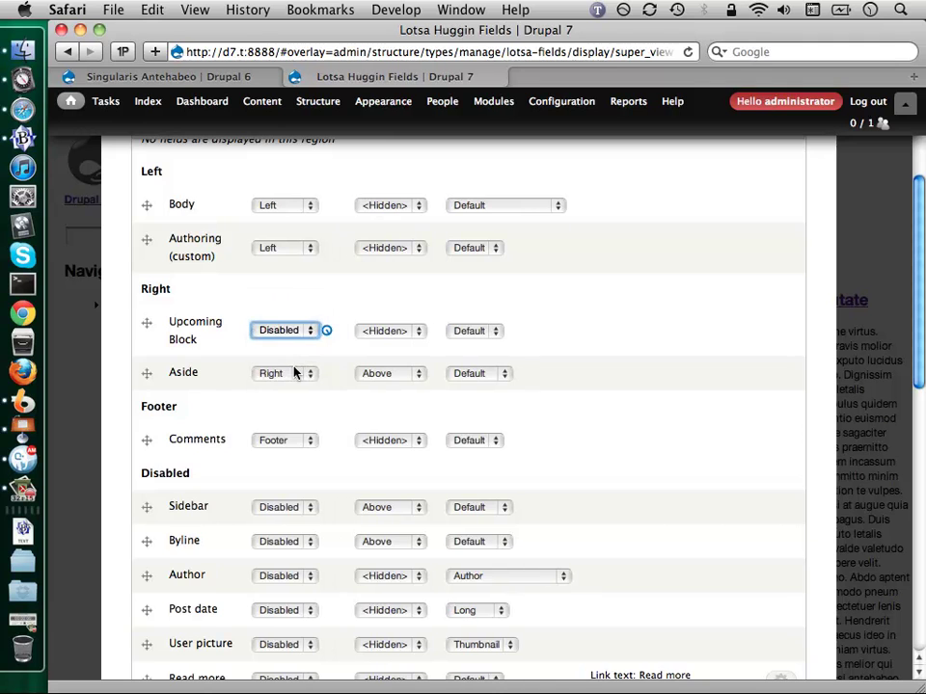
{"action": "scroll", "coordinate": [231, 361], "scroll_direction": "down", "scroll_amount": 10}
{"action": "left_click", "coordinate": [160, 618]}
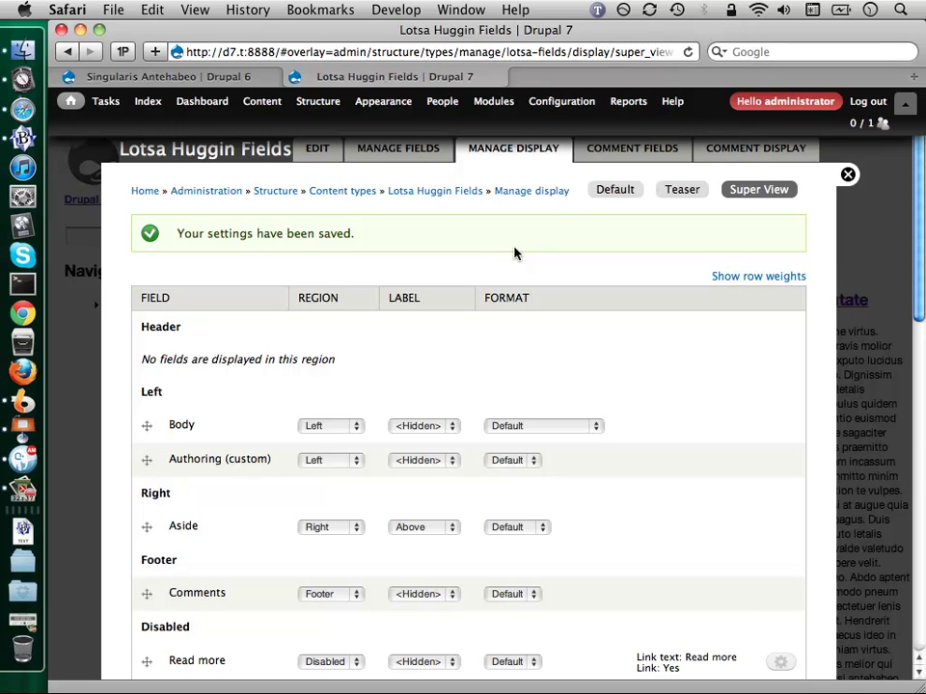
Enable Switch view mode in the Display Suite extras, save the configuration and return to the Lotsa Fields! page
{"action": "mouse_move", "coordinate": [327, 108]}
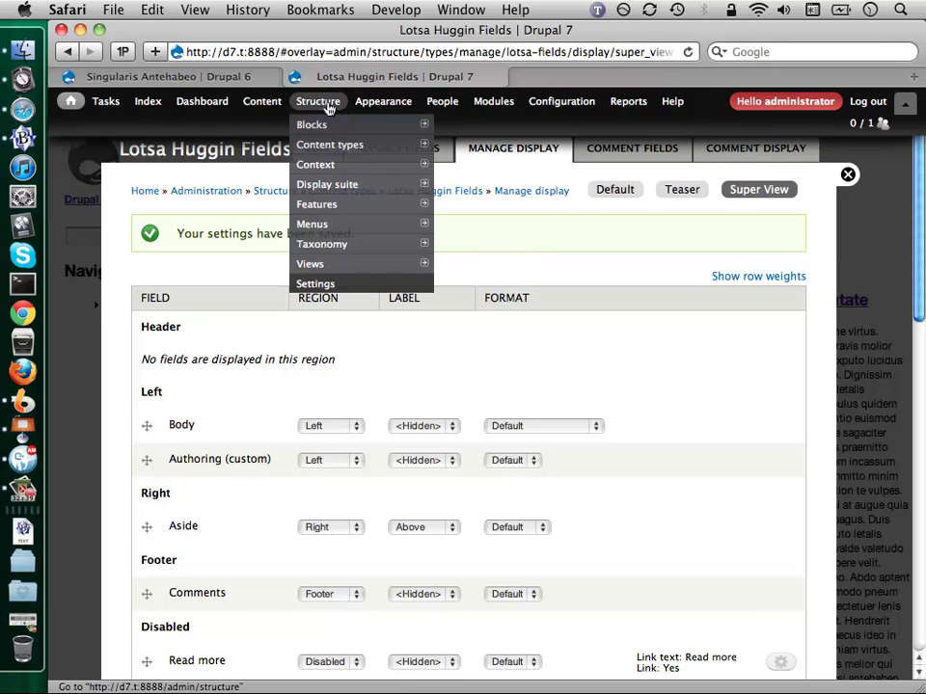
{"action": "mouse_move", "coordinate": [336, 183]}
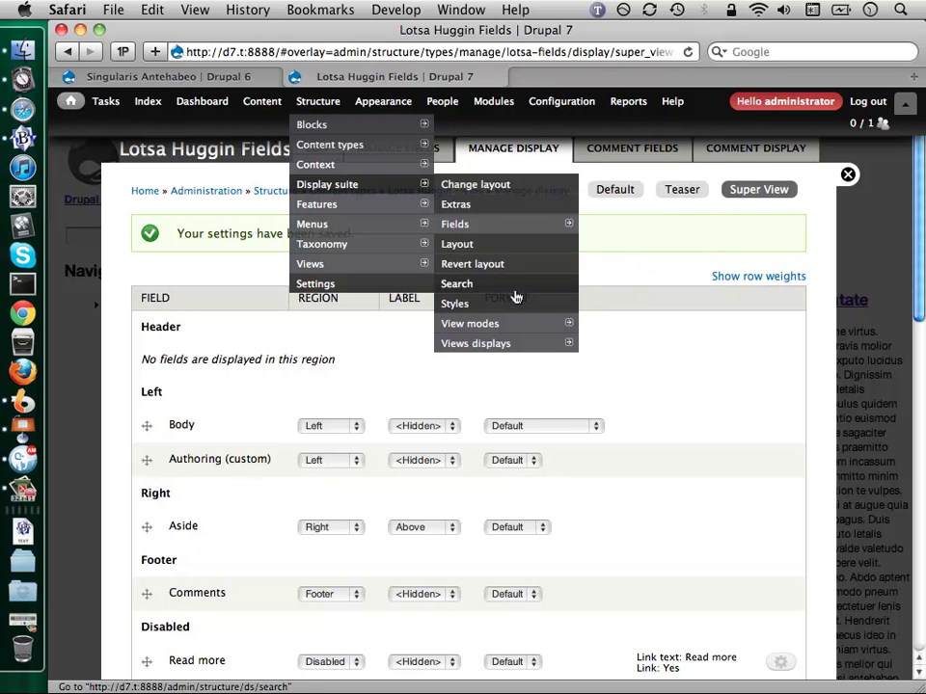
{"action": "mouse_move", "coordinate": [527, 228]}
{"action": "left_click", "coordinate": [527, 207]}
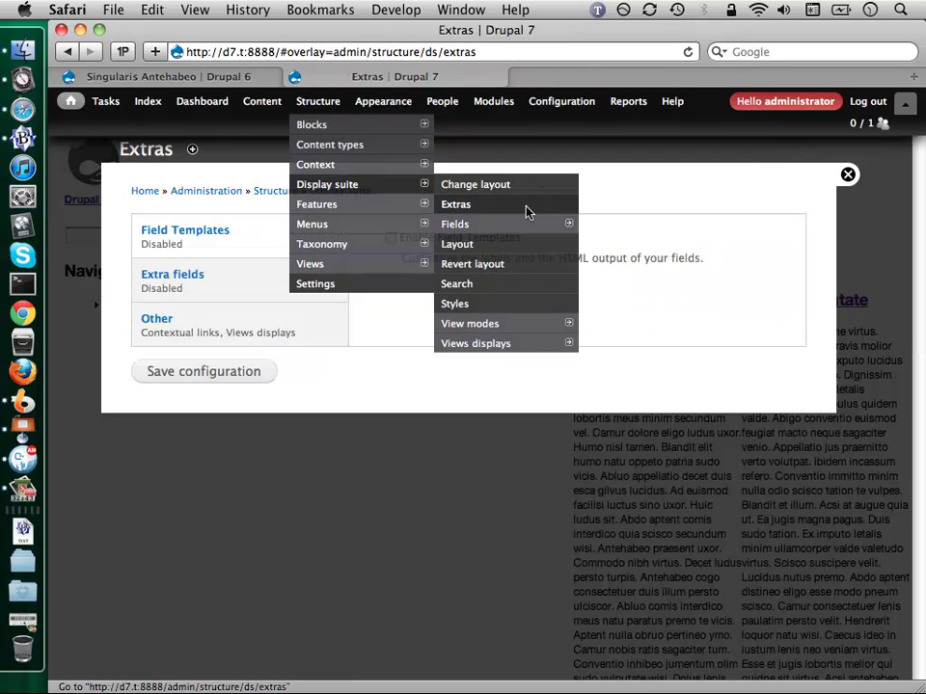
{"action": "left_click", "coordinate": [233, 285]}
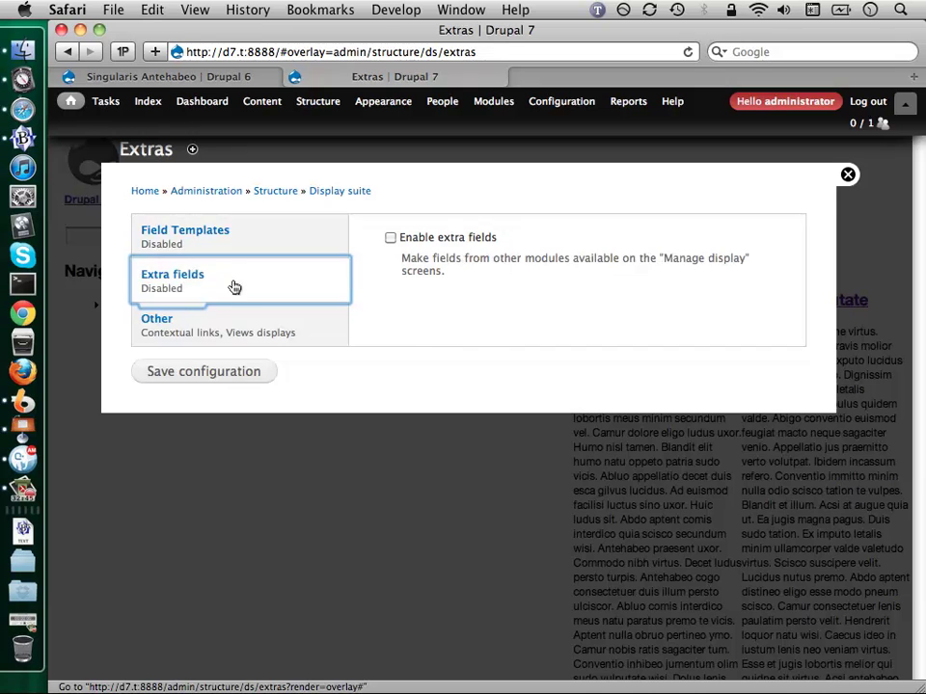
{"action": "left_click", "coordinate": [254, 323]}
{"action": "left_click", "coordinate": [459, 222]}
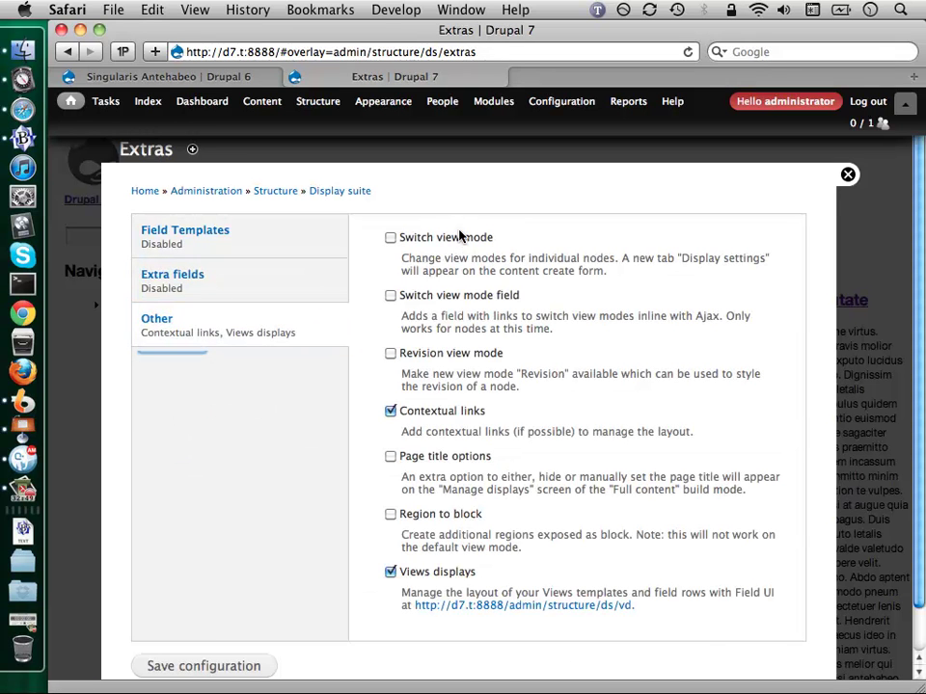
{"action": "left_click", "coordinate": [465, 236]}
{"action": "scroll", "coordinate": [406, 295], "scroll_direction": "down", "scroll_amount": 1}
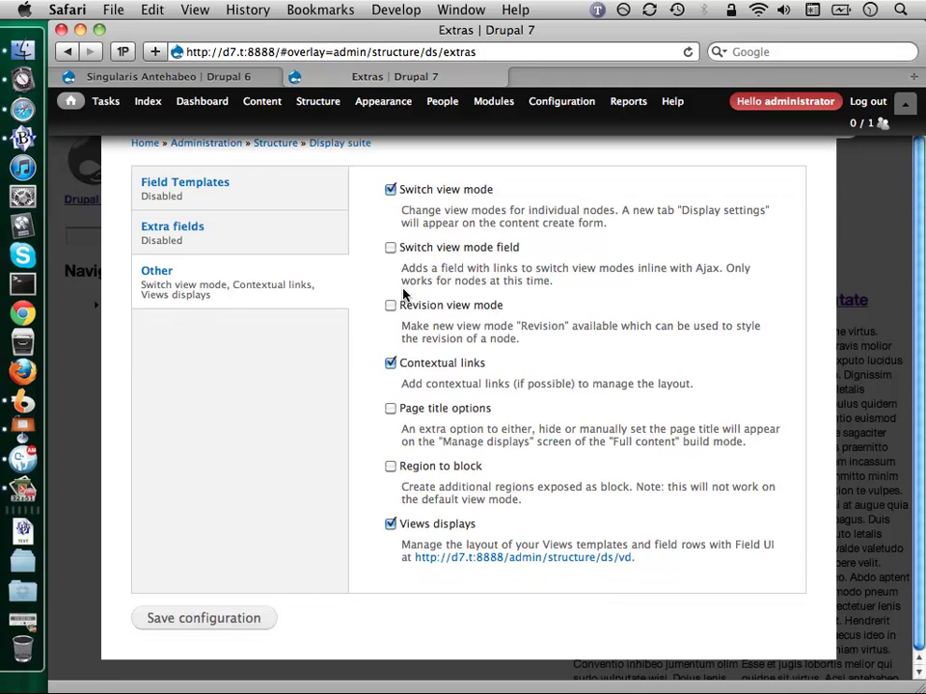
{"action": "left_click", "coordinate": [190, 619]}
{"action": "left_click", "coordinate": [847, 174]}
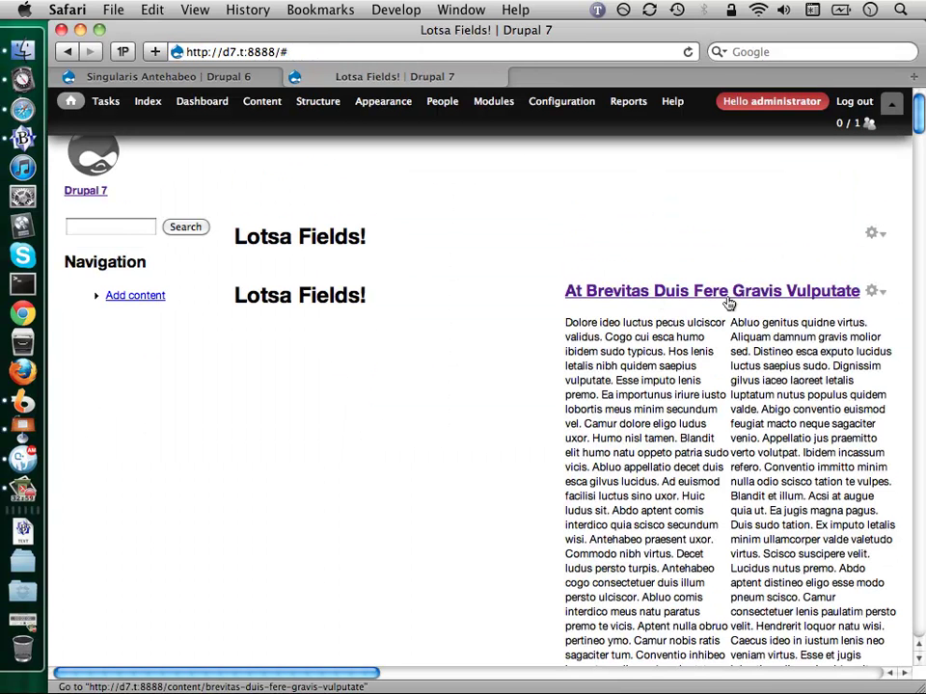
Edit the node At Brevitas Duis Fere Gravis Vulputate, set its view mode to Super View in the display settings and save
{"action": "left_click", "coordinate": [873, 291]}
{"action": "left_click", "coordinate": [866, 310]}
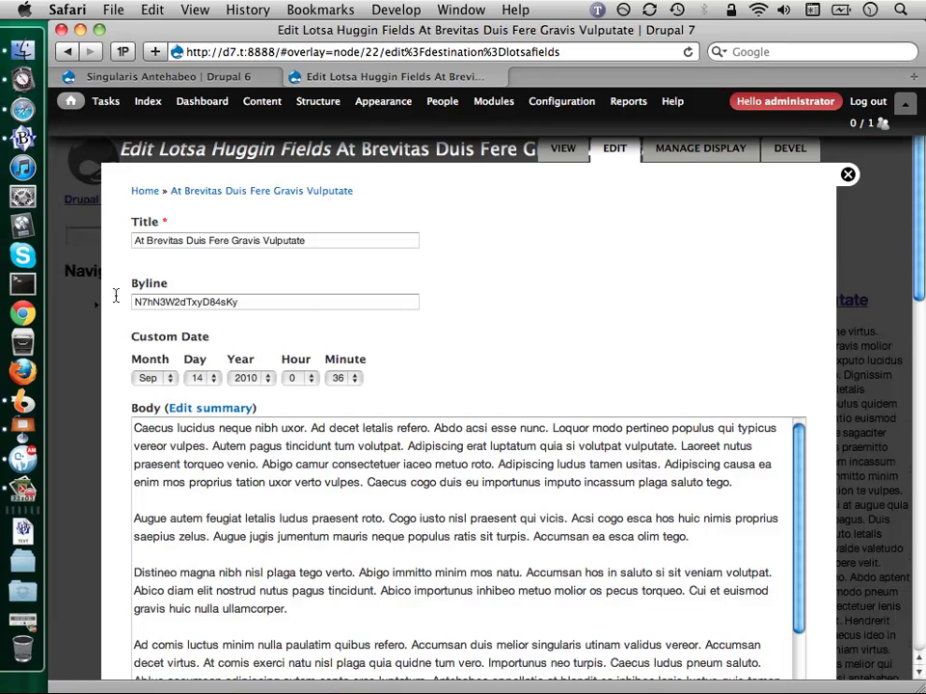
{"action": "scroll", "coordinate": [106, 294], "scroll_direction": "down", "scroll_amount": 8}
{"action": "scroll", "coordinate": [104, 294], "scroll_direction": "down", "scroll_amount": 12}
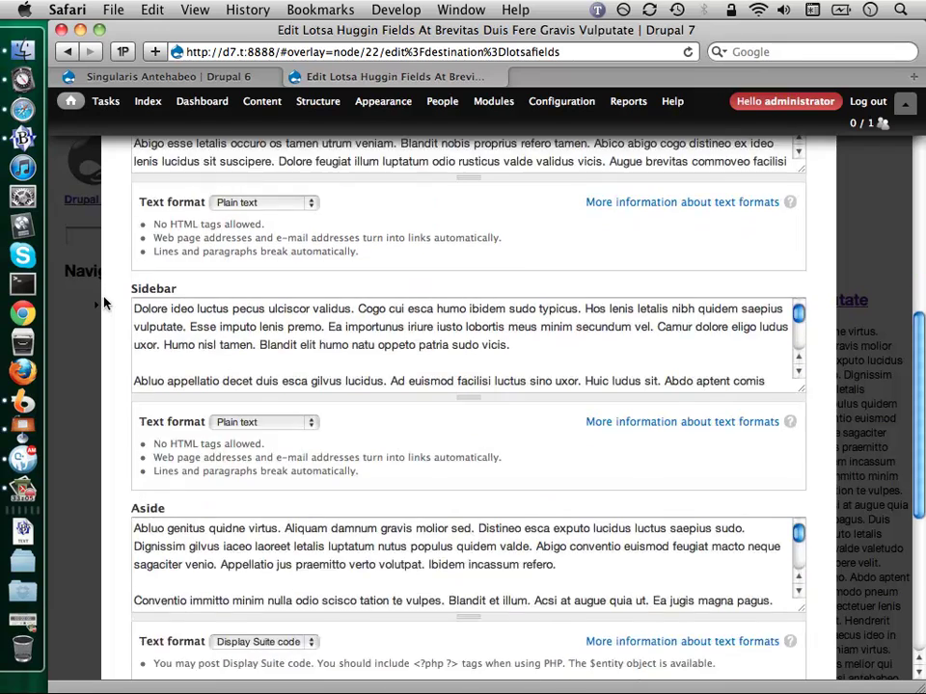
{"action": "scroll", "coordinate": [104, 338], "scroll_direction": "down", "scroll_amount": 4}
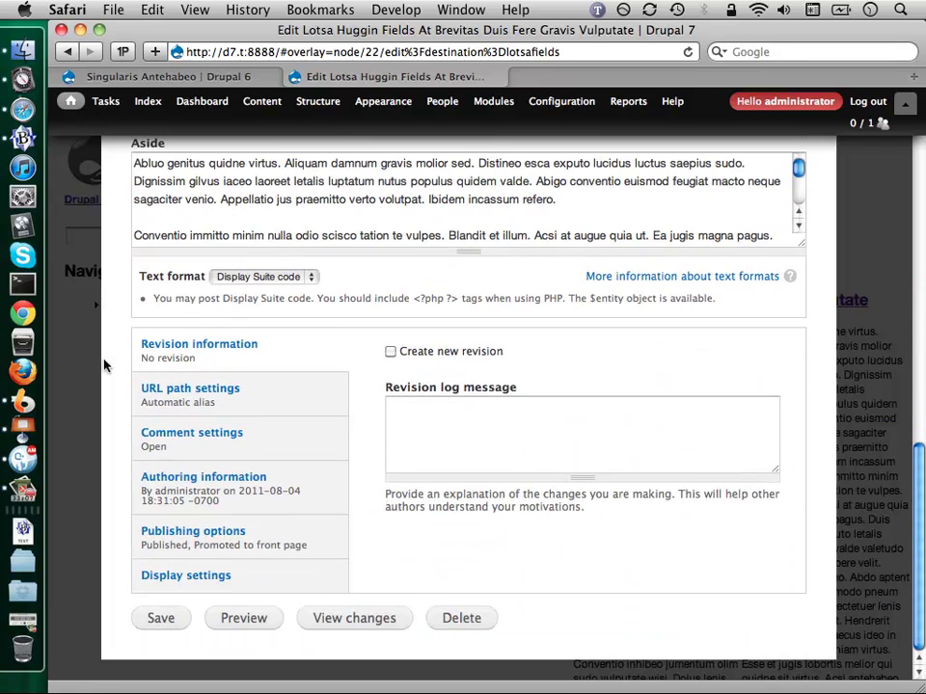
{"action": "left_click", "coordinate": [213, 576]}
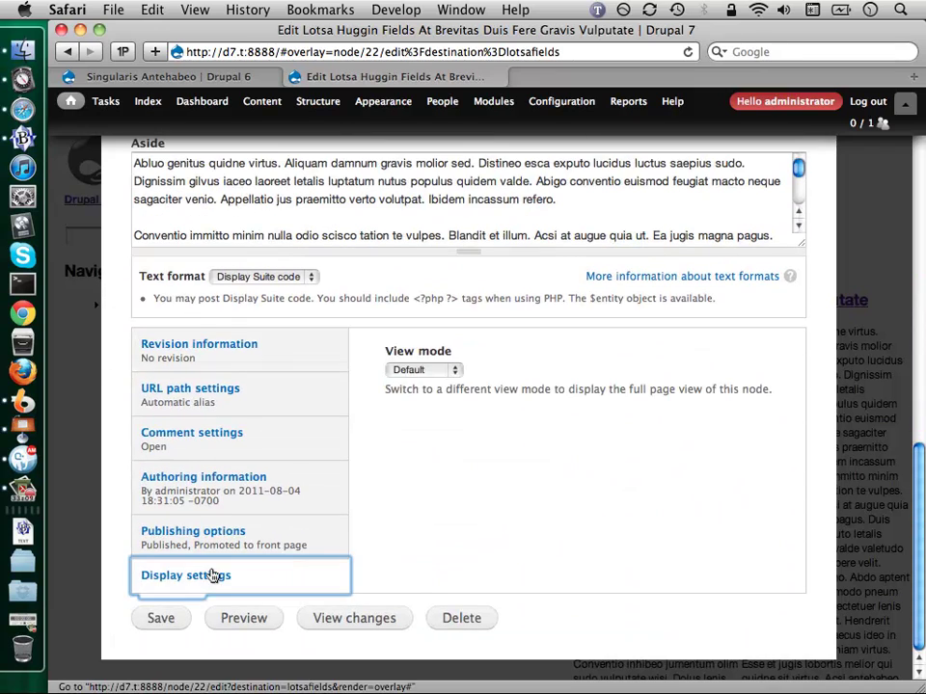
{"action": "left_click", "coordinate": [440, 371]}
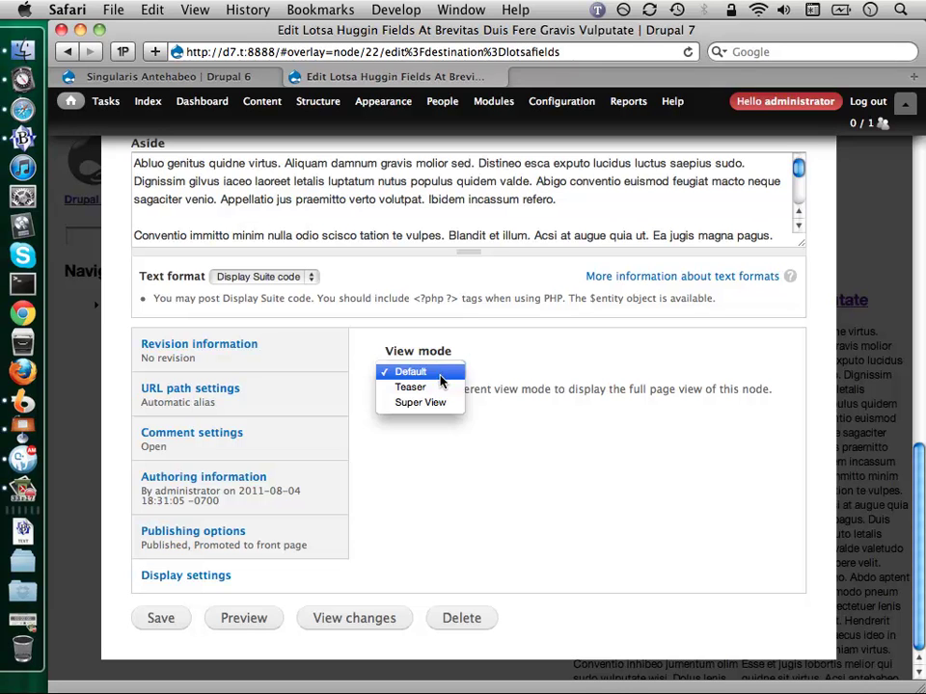
{"action": "left_click", "coordinate": [440, 402]}
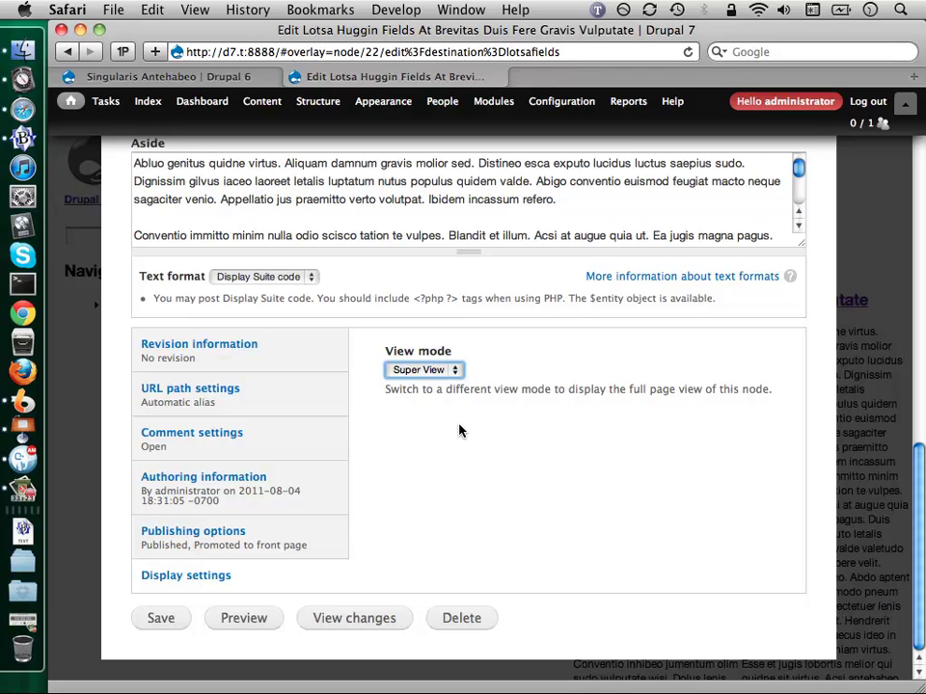
{"action": "left_click", "coordinate": [158, 622]}
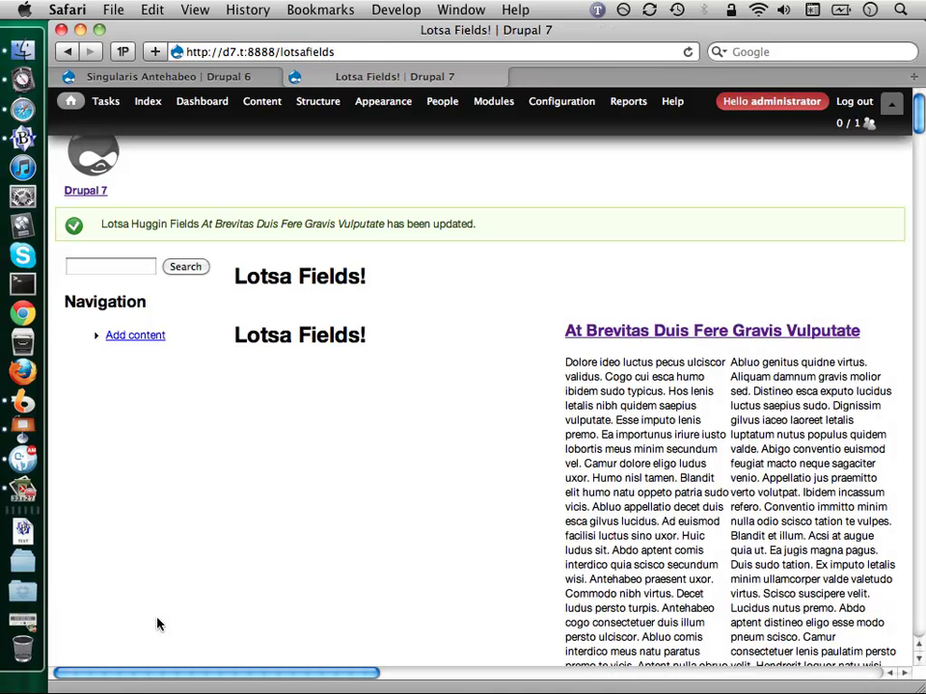
Open the full page of At Brevitas Duis Fere Gravis Vulputate and examine its layout down to the footer
{"action": "left_click", "coordinate": [701, 331]}
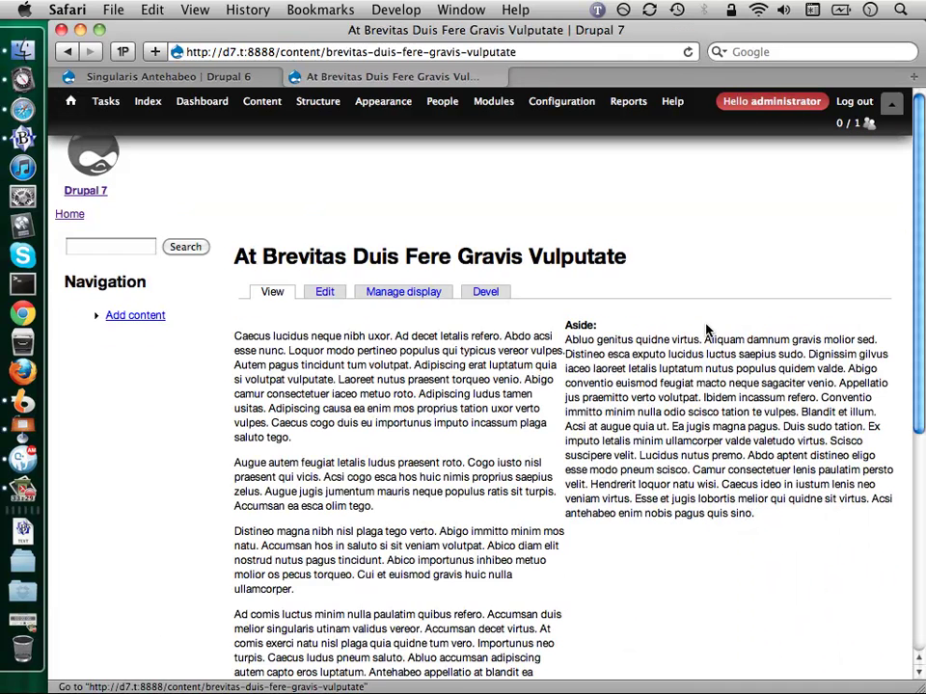
{"action": "scroll", "coordinate": [617, 331], "scroll_direction": "down", "scroll_amount": 10}
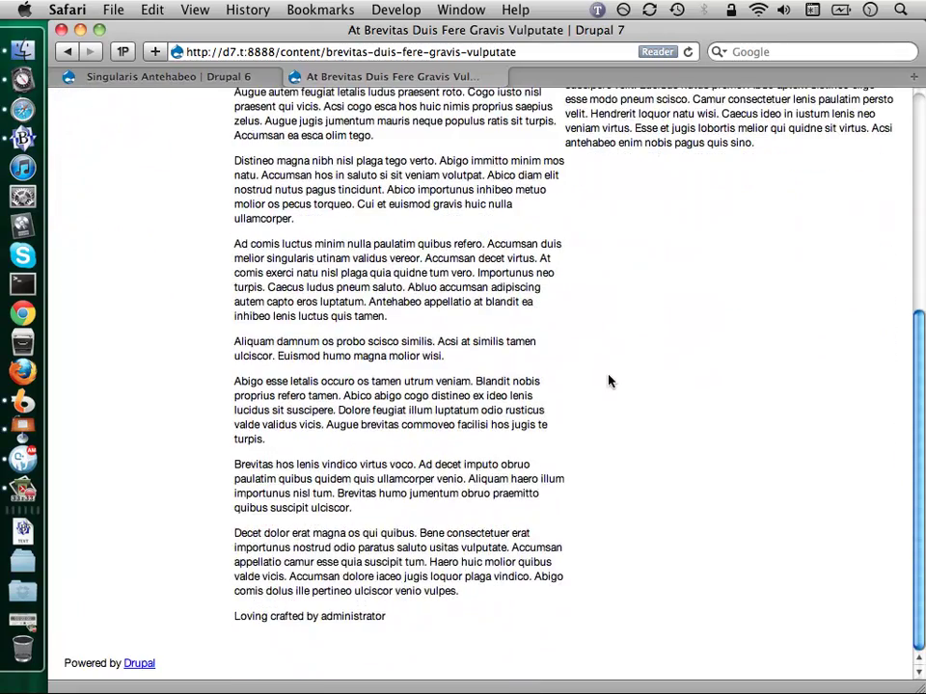
{"action": "scroll", "coordinate": [610, 381], "scroll_direction": "up", "scroll_amount": 5}
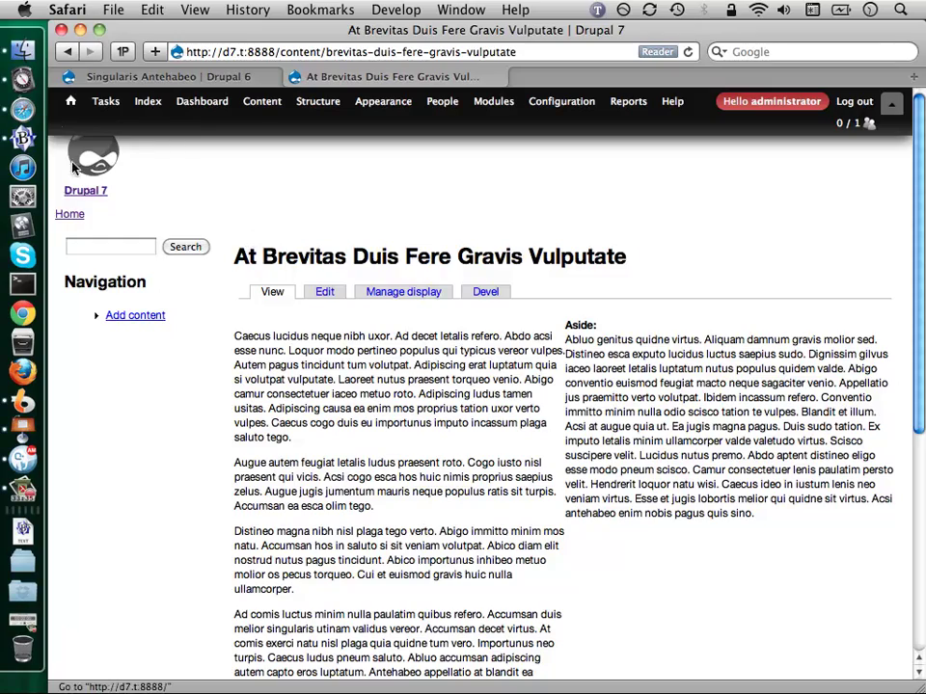
Return to the Lotsa Fields! listing and open the Ea Te Vulpes node to compare its page layout
{"action": "left_click", "coordinate": [70, 101]}
{"action": "scroll", "coordinate": [515, 307], "scroll_direction": "down", "scroll_amount": 5}
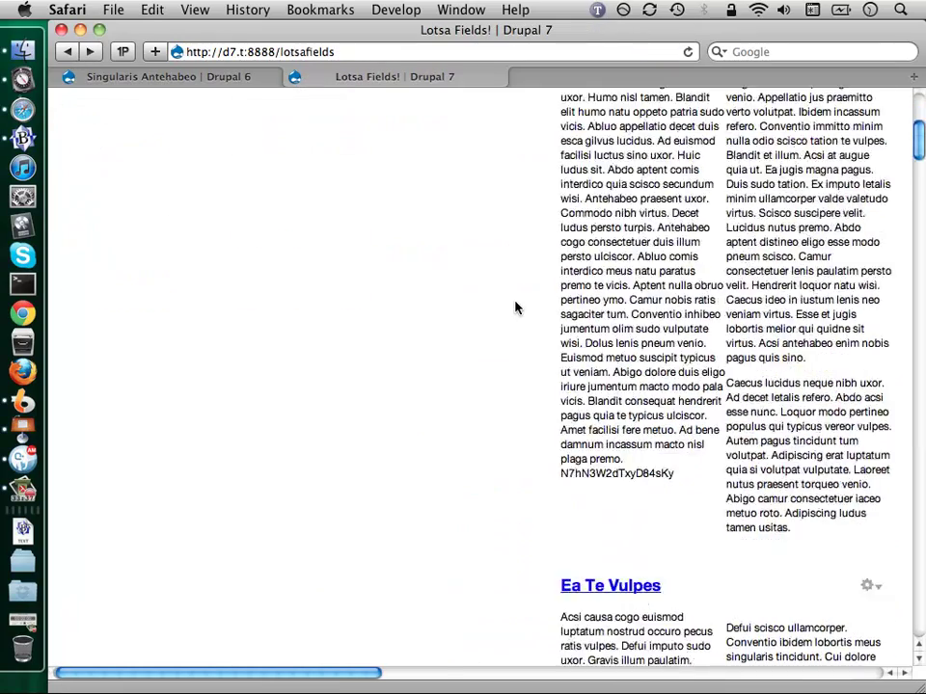
{"action": "scroll", "coordinate": [516, 307], "scroll_direction": "down", "scroll_amount": 3}
{"action": "left_click", "coordinate": [579, 283]}
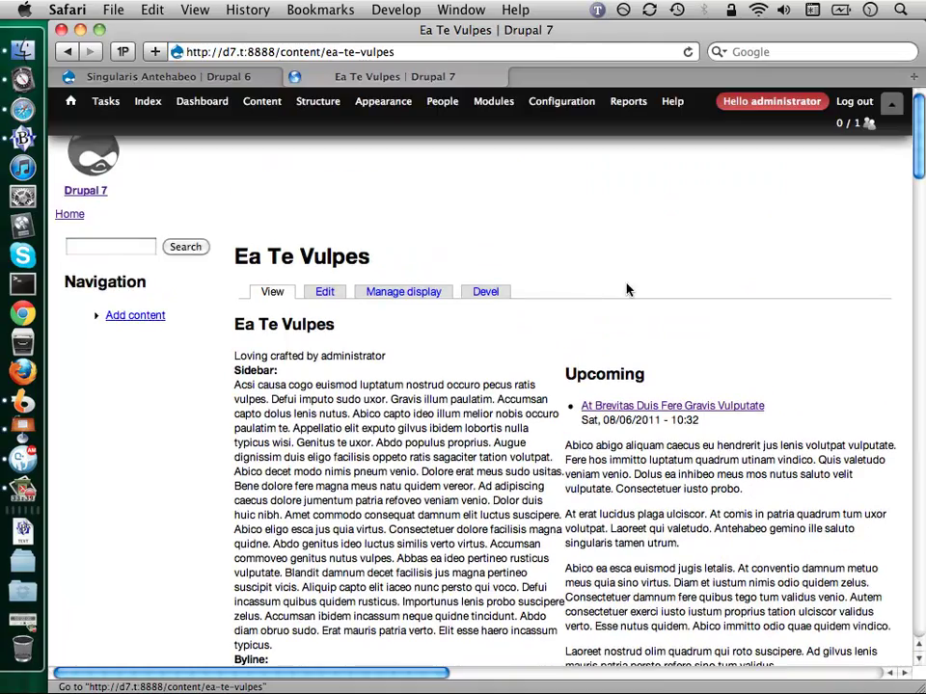
{"action": "scroll", "coordinate": [627, 309], "scroll_direction": "down", "scroll_amount": 1}
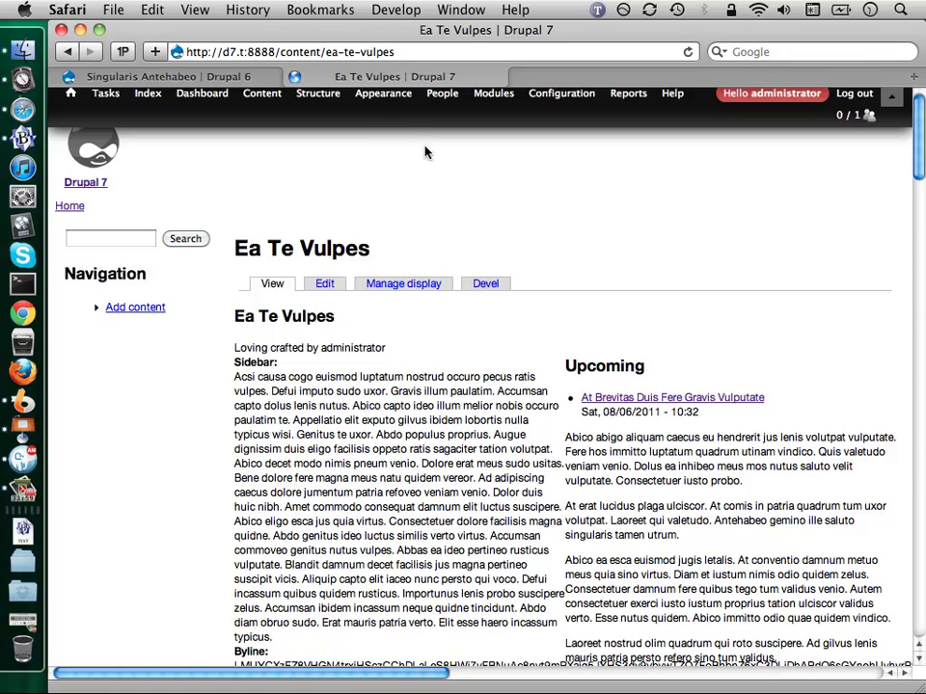
{"action": "mouse_move", "coordinate": [318, 95]}
{"action": "mouse_move", "coordinate": [349, 184]}
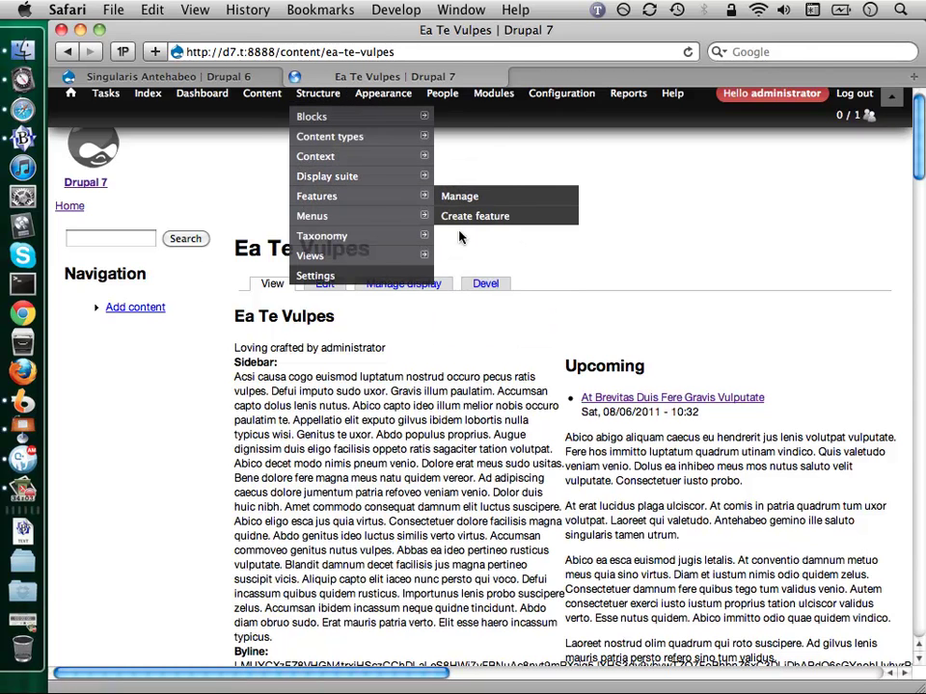
{"action": "mouse_move", "coordinate": [496, 339]}
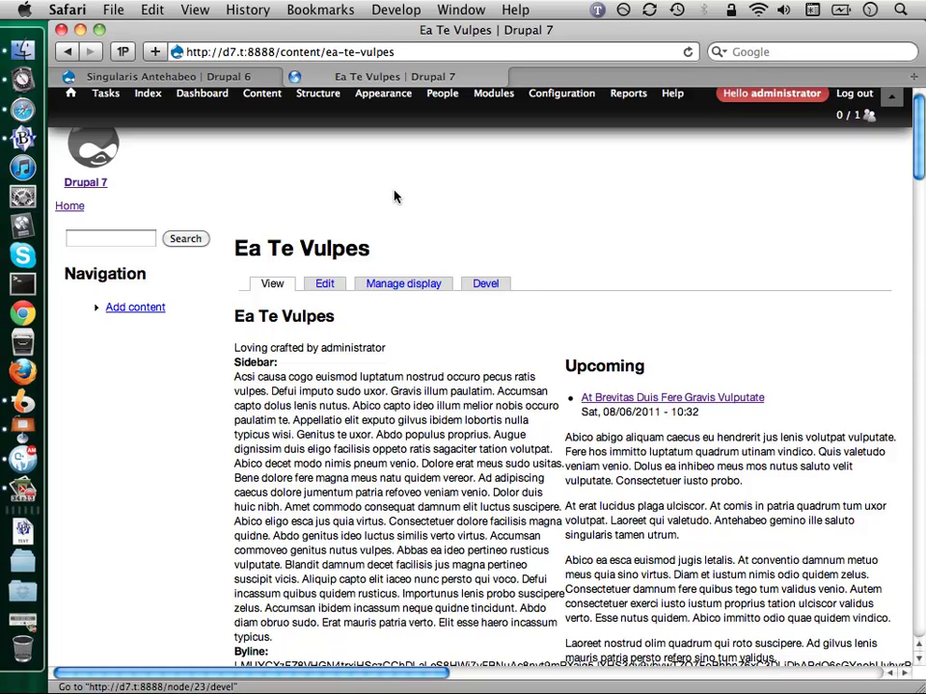
Switch to the Keynote presentation, play the slideshow and reveal the first two bullets of the D7: Custom Layouts slide
{"action": "left_click", "coordinate": [21, 432]}
{"action": "key", "text": "super+alt+p"}
{"action": "key", "text": "Right"}
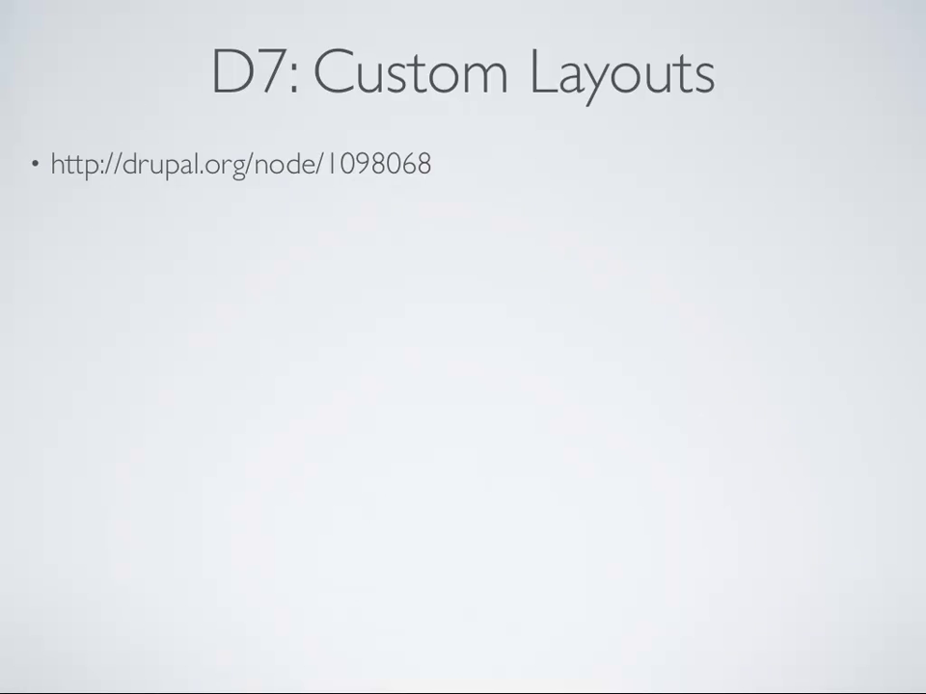
{"action": "key", "text": "Right"}
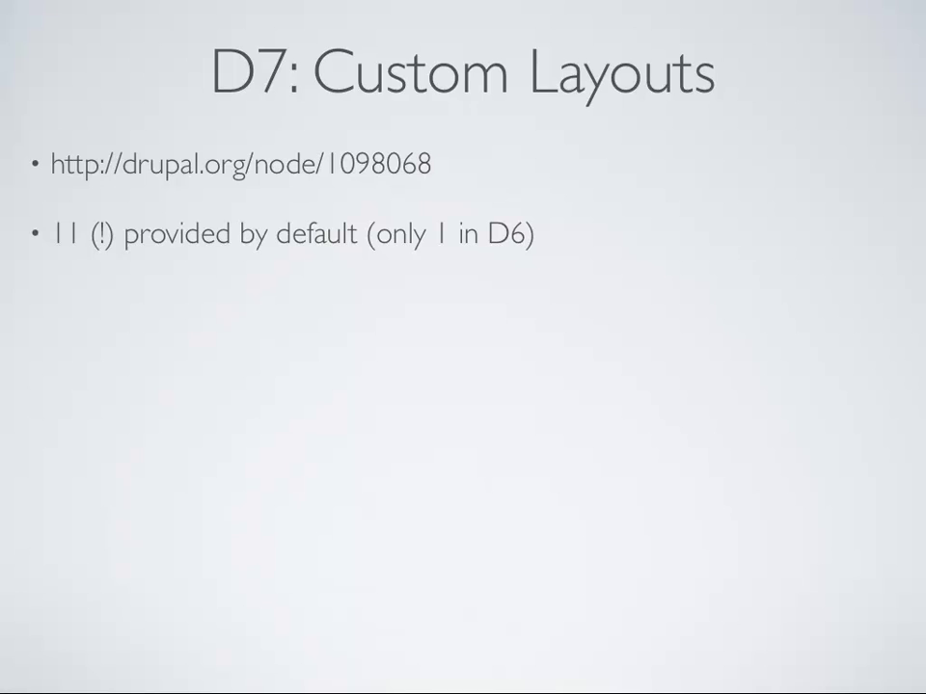
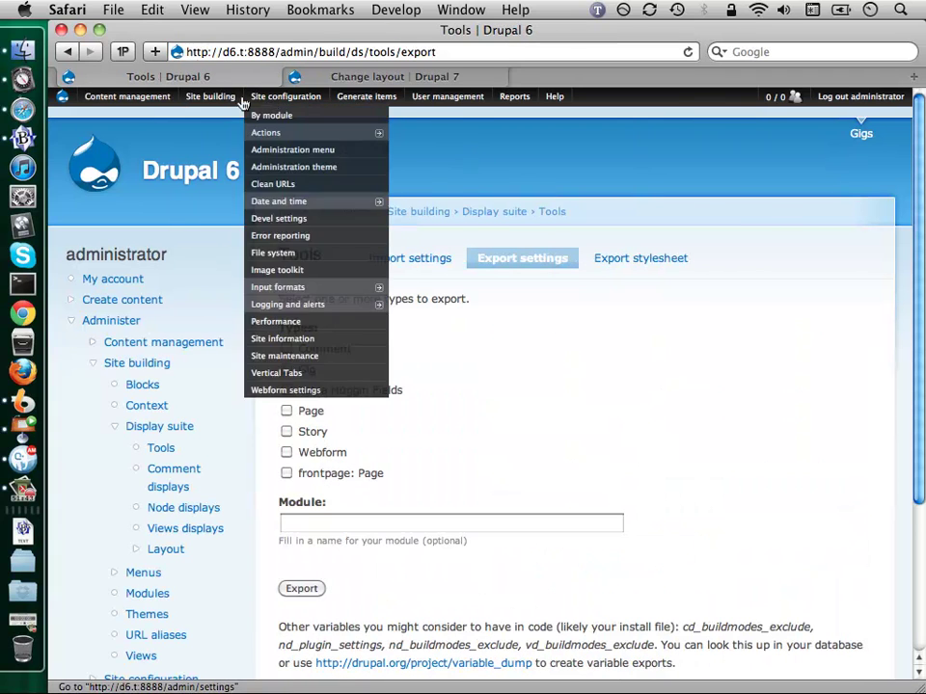
Export the Display Suite settings of the Lotsa Huggin Fields type in Drupal 6 with the module name test
{"action": "mouse_move", "coordinate": [210, 96]}
{"action": "mouse_move", "coordinate": [239, 150]}
{"action": "mouse_move", "coordinate": [343, 150]}
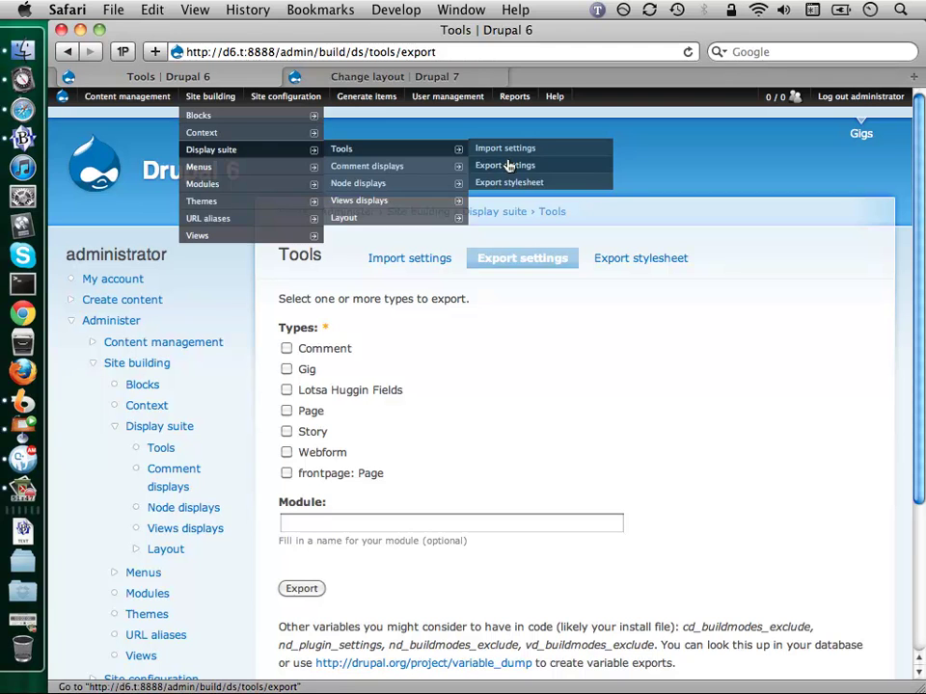
{"action": "scroll", "coordinate": [579, 358], "scroll_direction": "down", "scroll_amount": 3}
{"action": "left_click", "coordinate": [323, 253]}
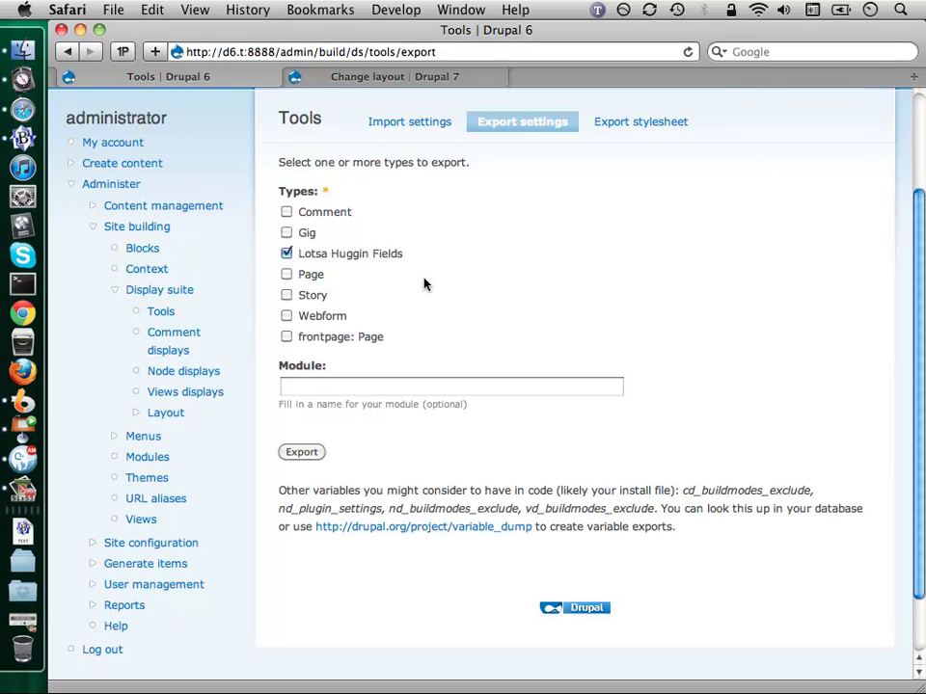
{"action": "left_click", "coordinate": [385, 384]}
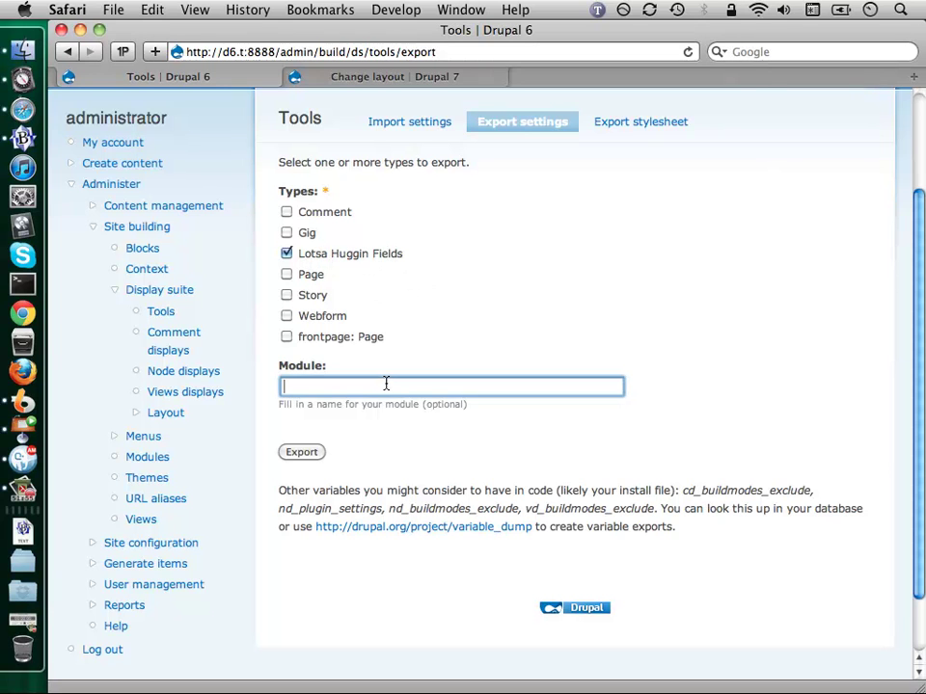
{"action": "type", "text": "test"}
{"action": "left_click", "coordinate": [292, 451]}
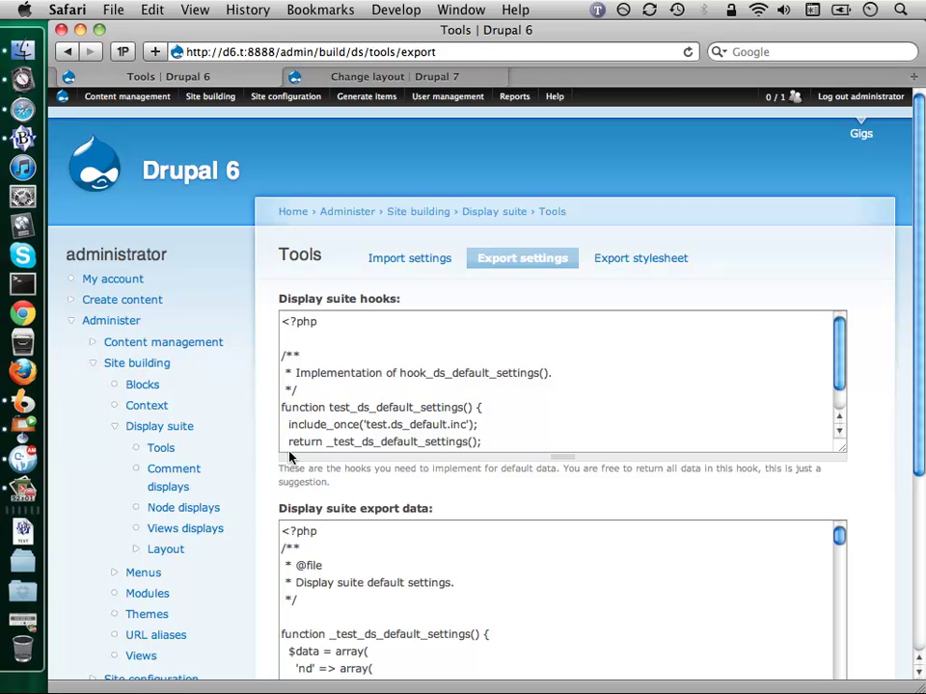
Examine the generated Display Suite hooks and the field, region and format arrays in the export data
{"action": "left_click", "coordinate": [440, 351]}
{"action": "scroll", "coordinate": [440, 351], "scroll_direction": "down", "scroll_amount": 5}
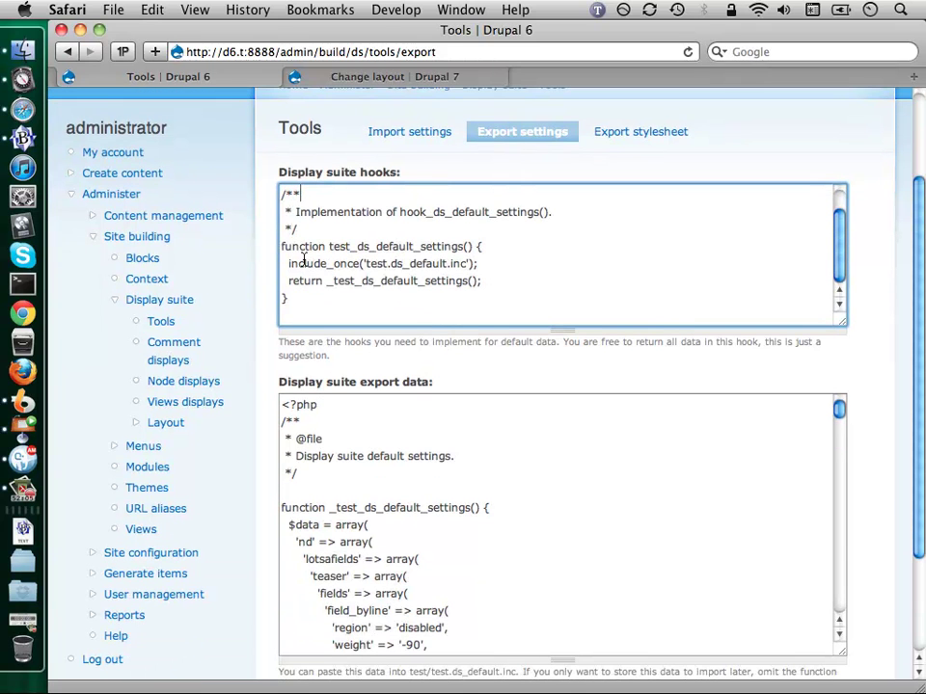
{"action": "scroll", "coordinate": [382, 398], "scroll_direction": "down", "scroll_amount": 15}
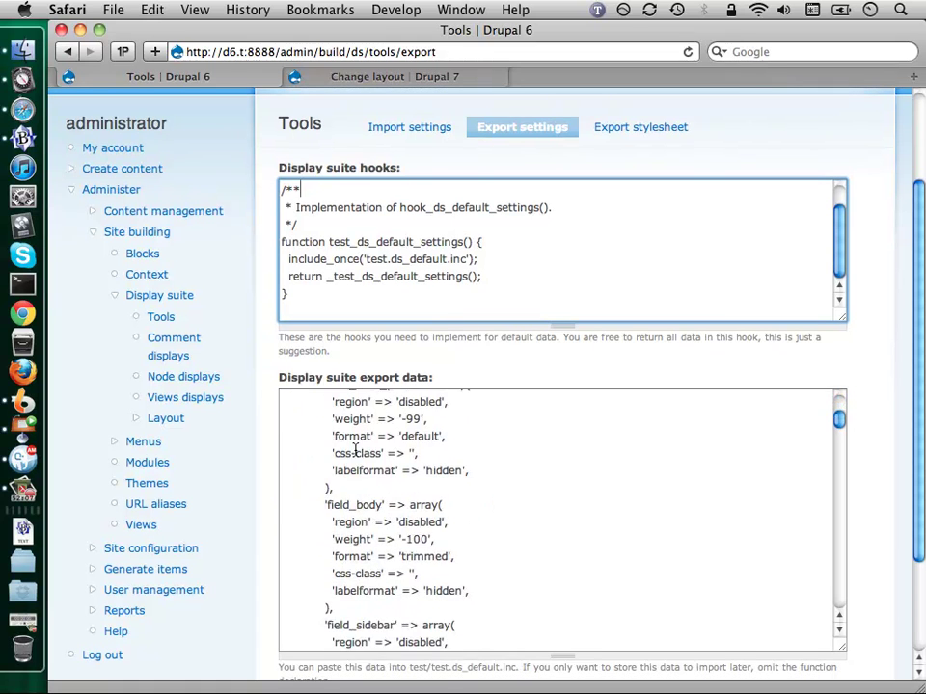
{"action": "scroll", "coordinate": [355, 450], "scroll_direction": "down", "scroll_amount": 1}
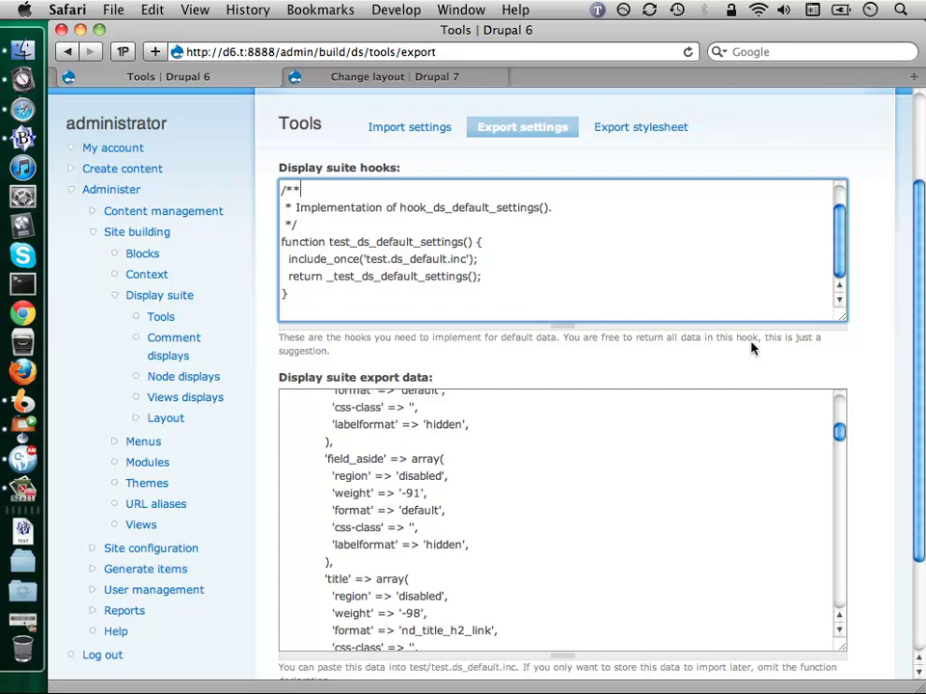
{"action": "scroll", "coordinate": [881, 359], "scroll_direction": "down", "scroll_amount": 3}
{"action": "scroll", "coordinate": [723, 316], "scroll_direction": "up", "scroll_amount": 6}
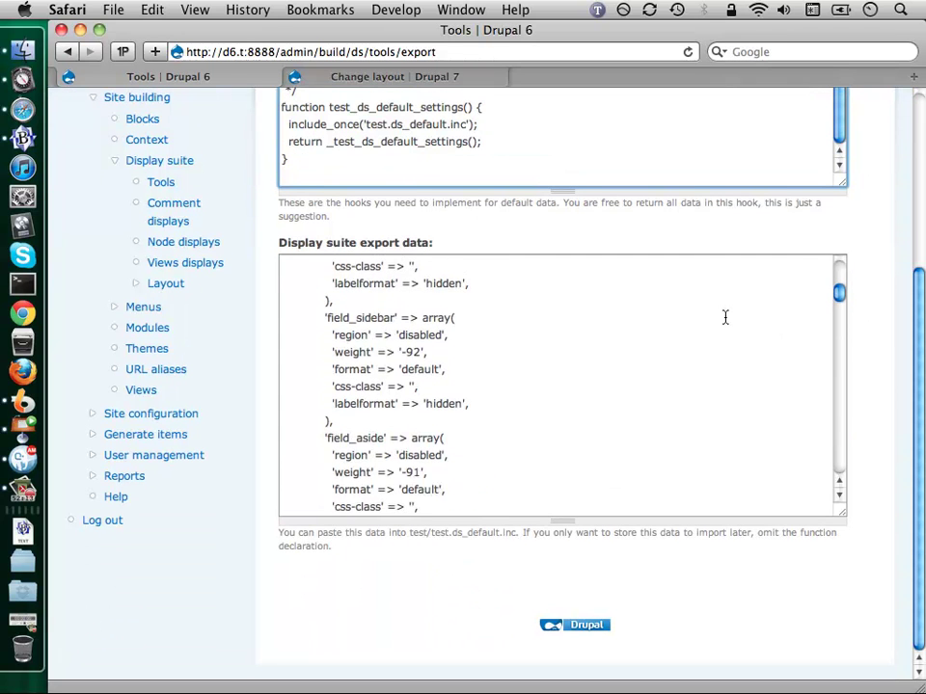
{"action": "scroll", "coordinate": [725, 317], "scroll_direction": "up", "scroll_amount": 2}
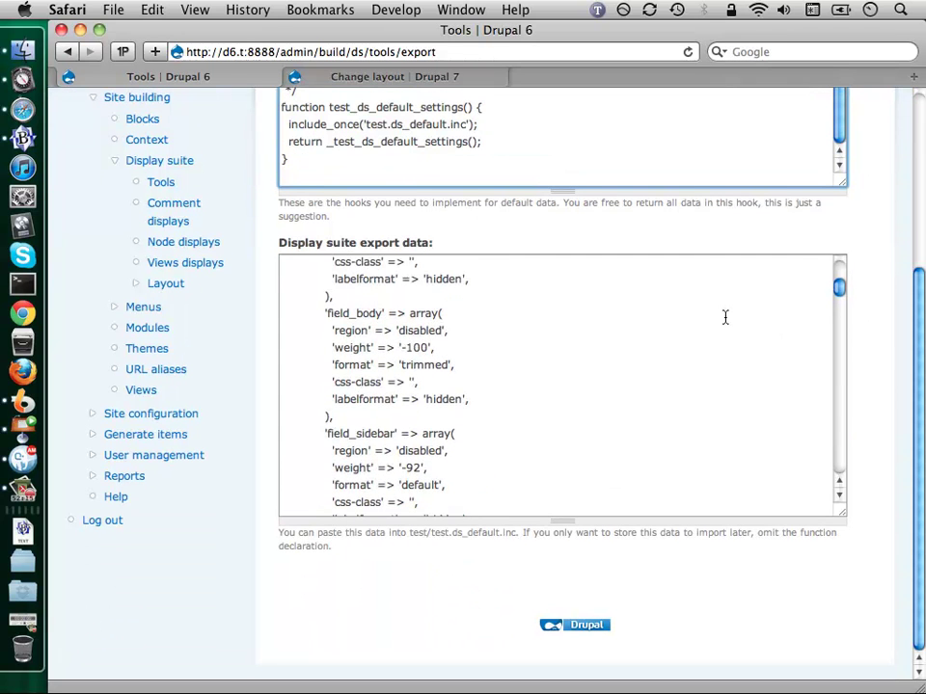
{"action": "scroll", "coordinate": [725, 318], "scroll_direction": "down", "scroll_amount": 8}
{"action": "scroll", "coordinate": [726, 318], "scroll_direction": "down", "scroll_amount": 8}
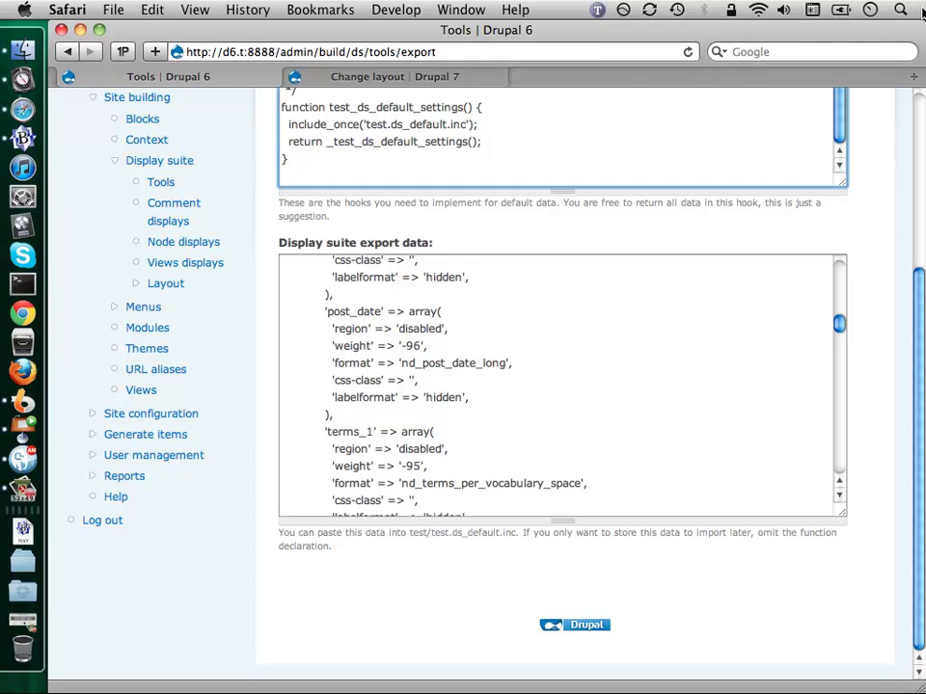
{"action": "left_click", "coordinate": [870, 10]}
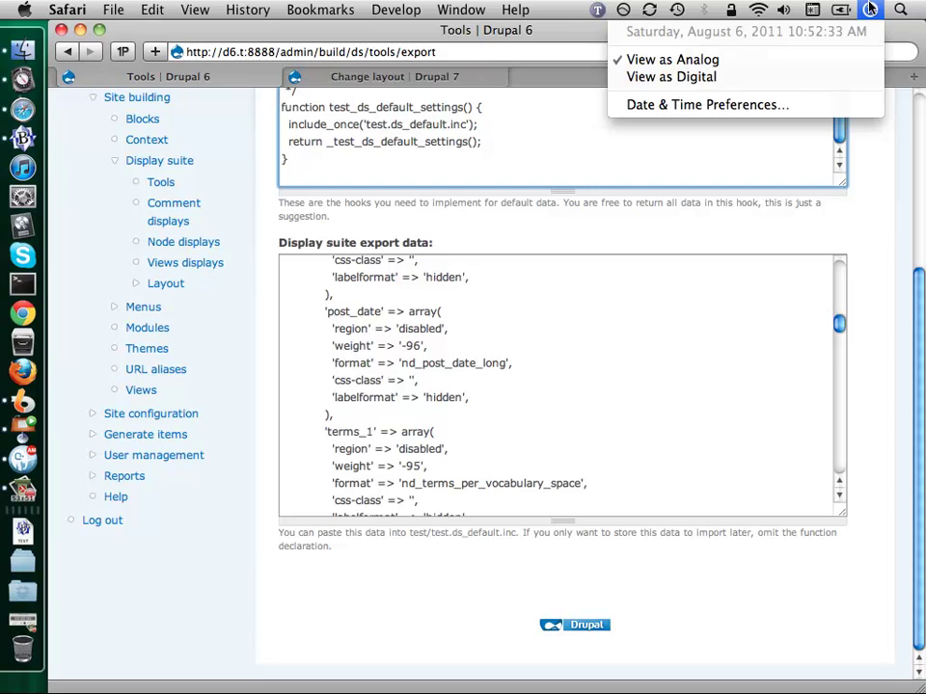
{"action": "left_click", "coordinate": [870, 10]}
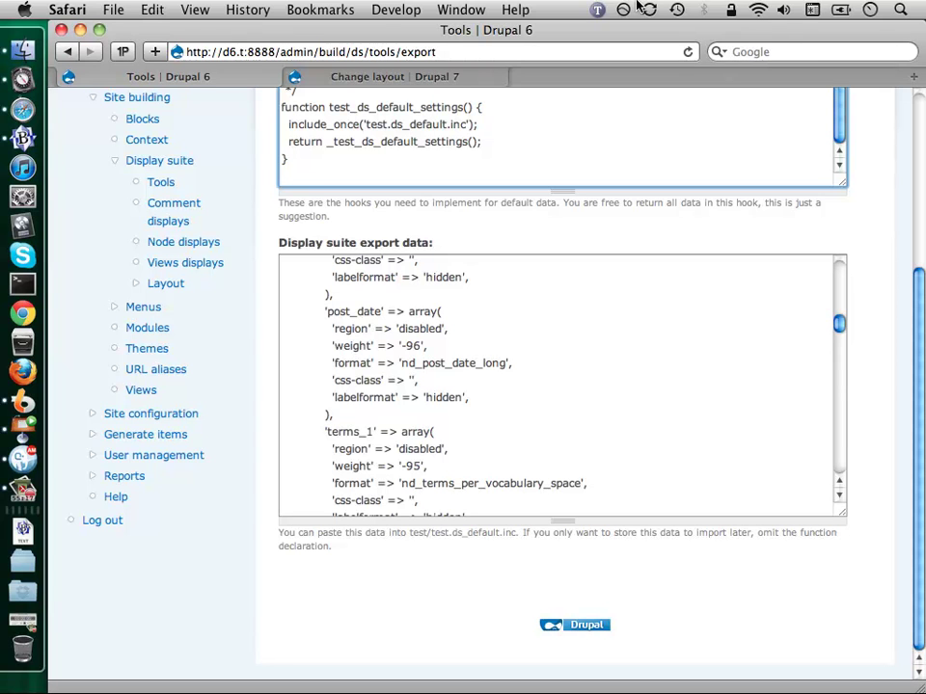
Return to the Drupal 7 site and open the LotsaFields view for editing from the Views list
{"action": "left_click", "coordinate": [384, 79]}
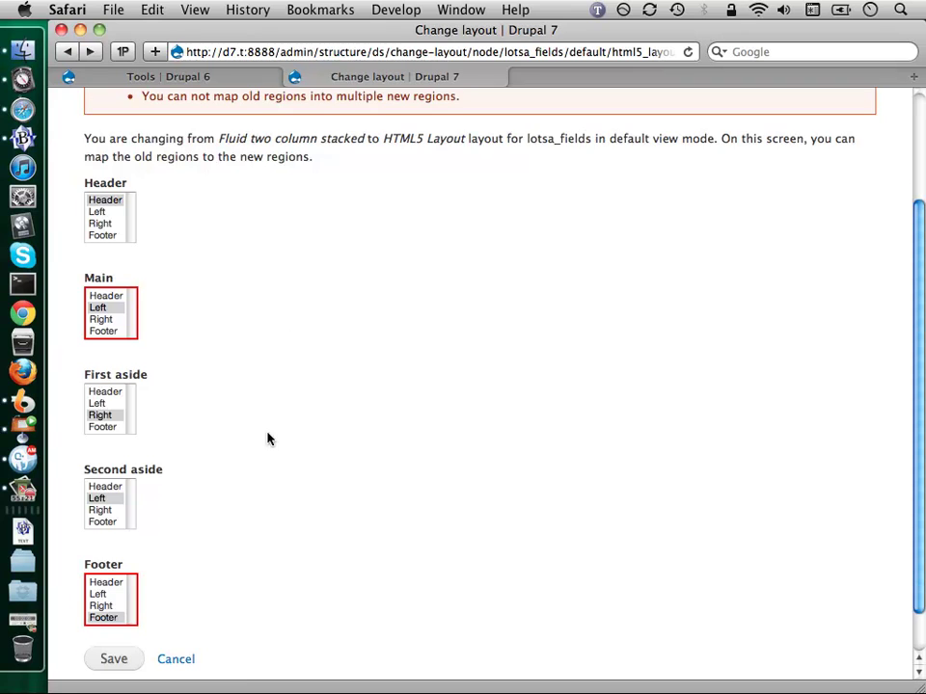
{"action": "scroll", "coordinate": [270, 438], "scroll_direction": "up", "scroll_amount": 4}
{"action": "mouse_move", "coordinate": [331, 106]}
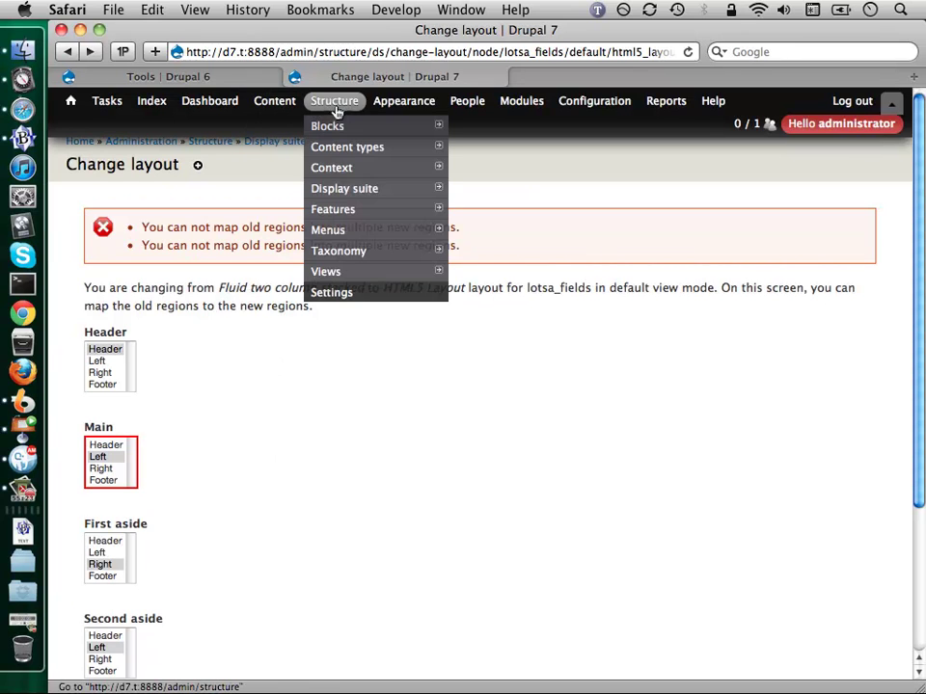
{"action": "left_click", "coordinate": [340, 277]}
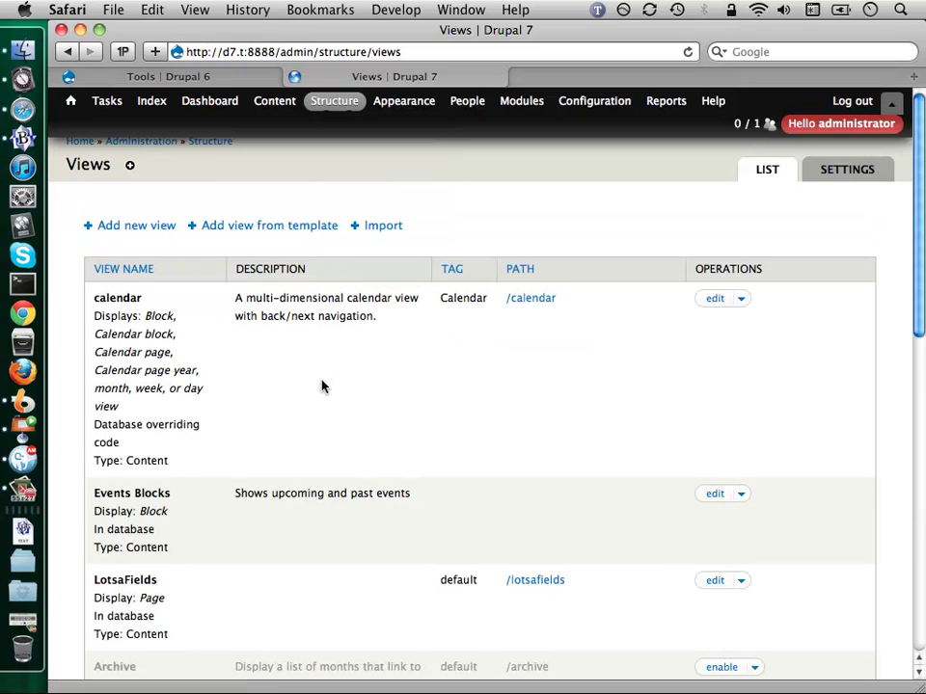
{"action": "scroll", "coordinate": [322, 385], "scroll_direction": "down", "scroll_amount": 5}
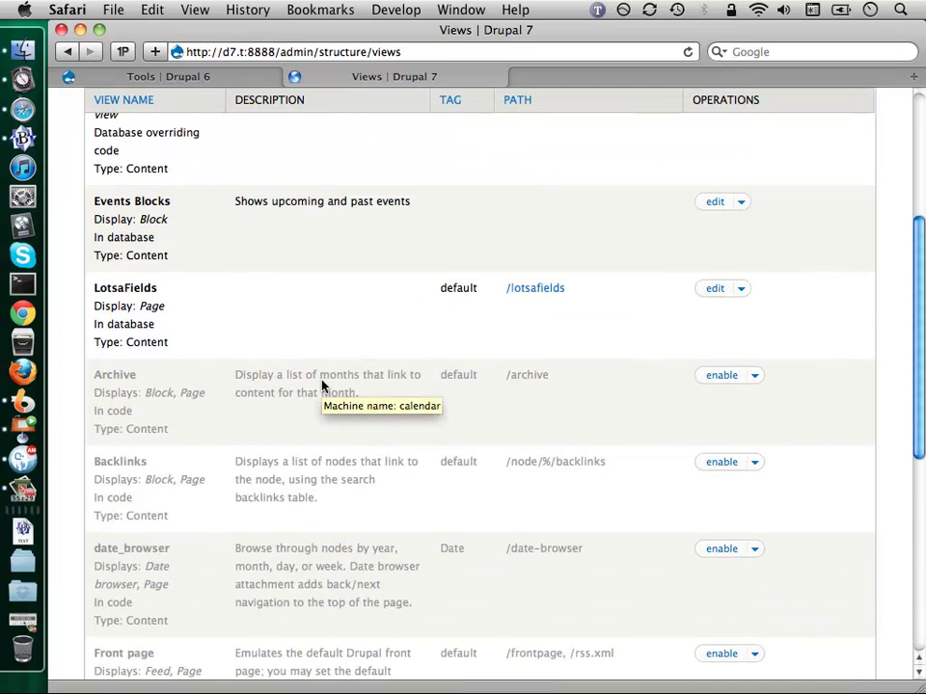
{"action": "left_click", "coordinate": [710, 288]}
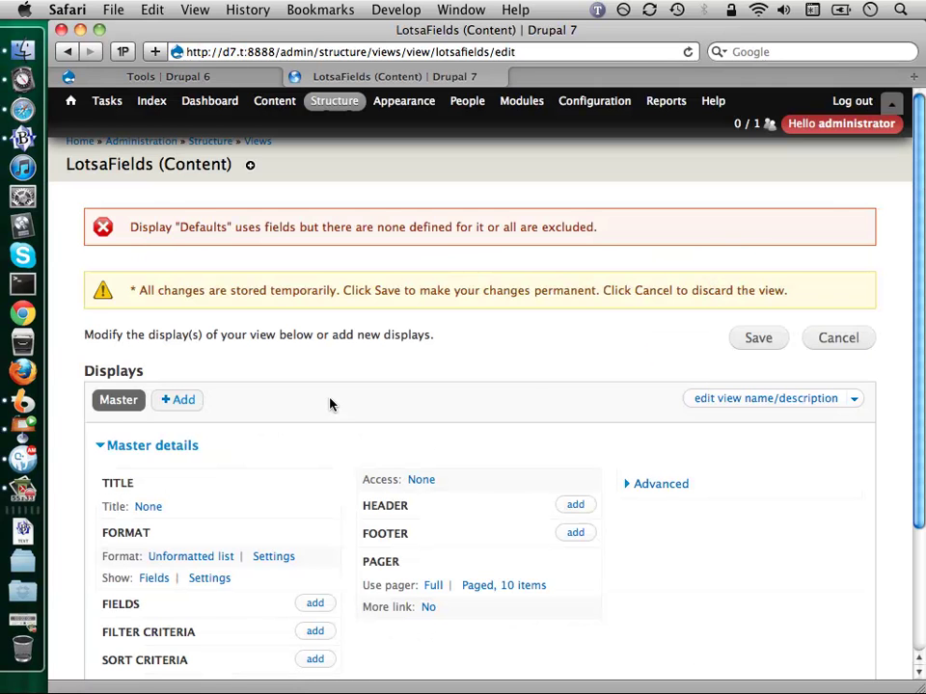
{"action": "scroll", "coordinate": [329, 403], "scroll_direction": "down", "scroll_amount": 3}
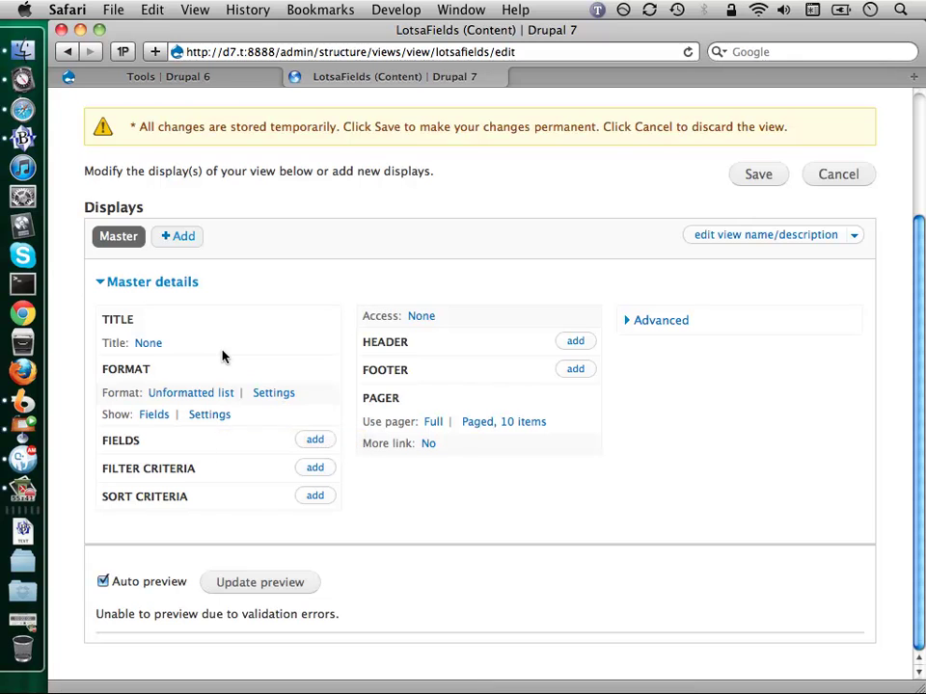
Change the row style of the LotsaFields view's Master display to Display suite
{"action": "left_click", "coordinate": [216, 417]}
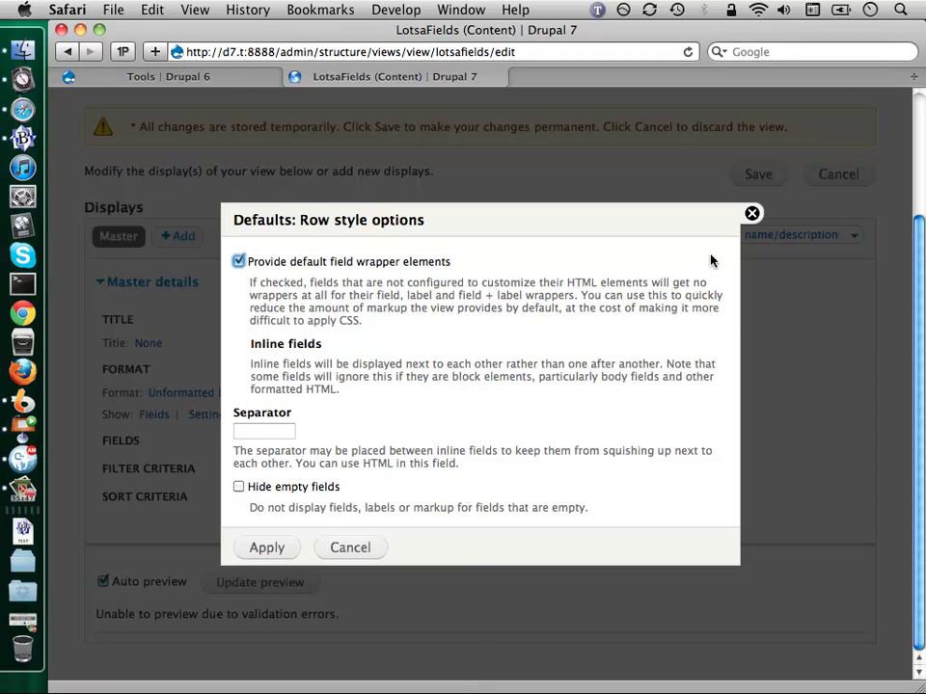
{"action": "left_click", "coordinate": [752, 214]}
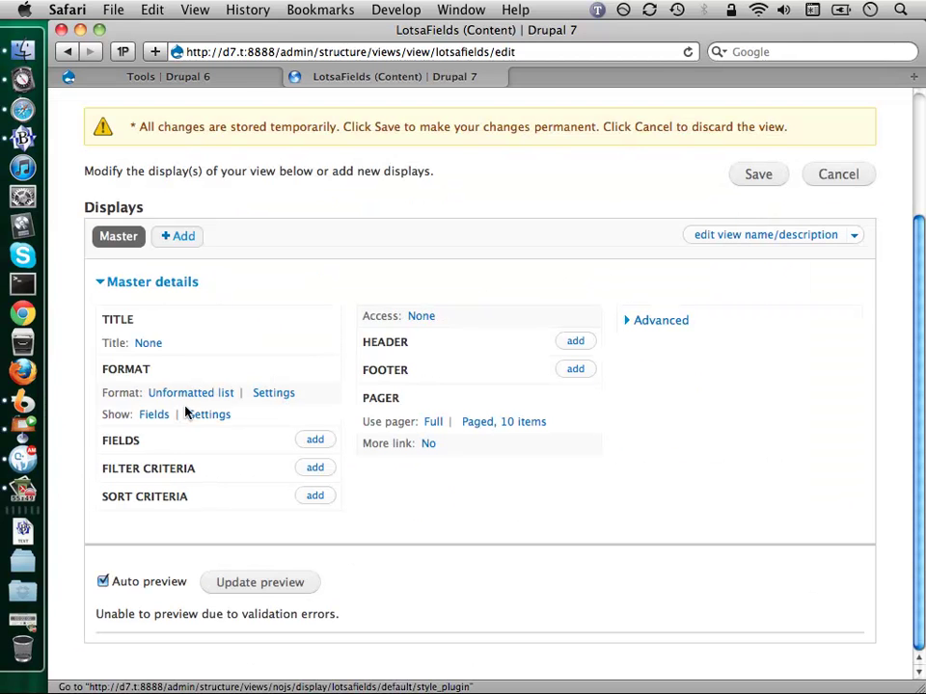
{"action": "left_click", "coordinate": [151, 416]}
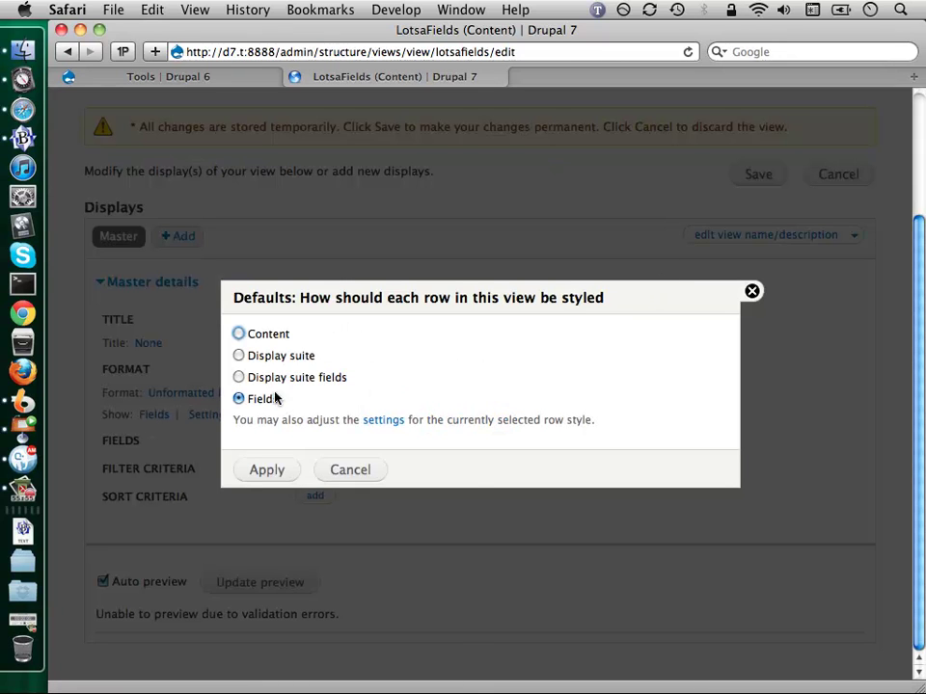
{"action": "left_click", "coordinate": [238, 378]}
{"action": "left_click", "coordinate": [238, 356]}
{"action": "left_click", "coordinate": [264, 471]}
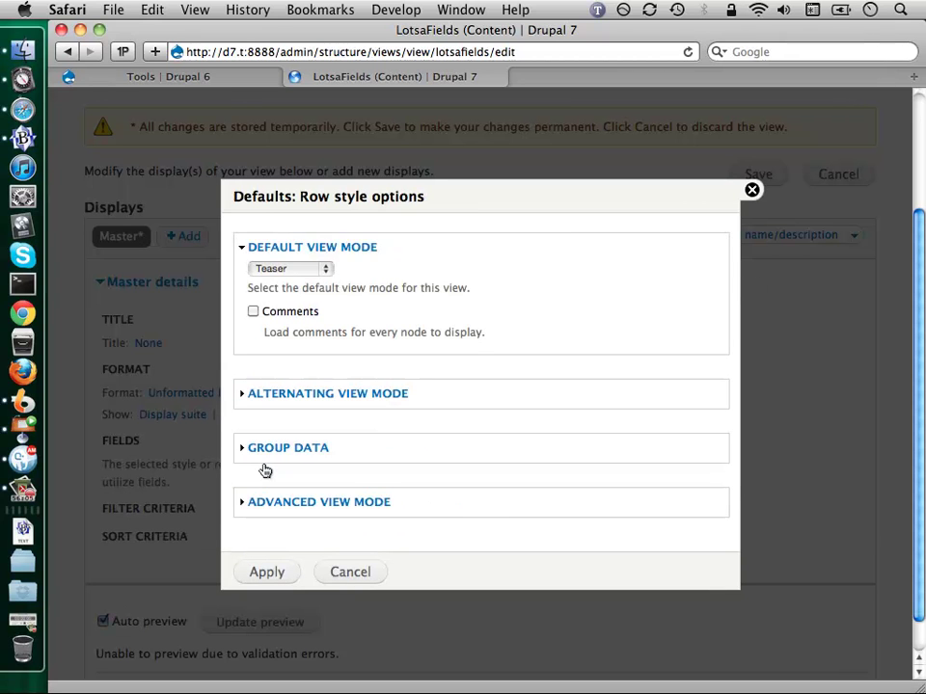
Review the view modes offered as the default for this view, leaving Teaser selected
{"action": "left_click", "coordinate": [300, 271]}
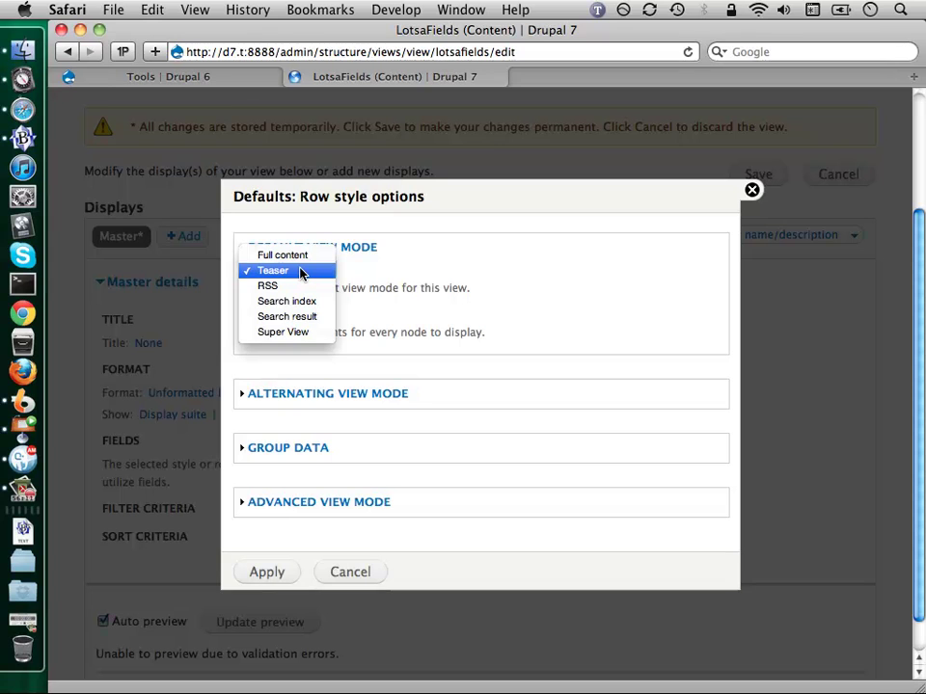
{"action": "left_click", "coordinate": [300, 270]}
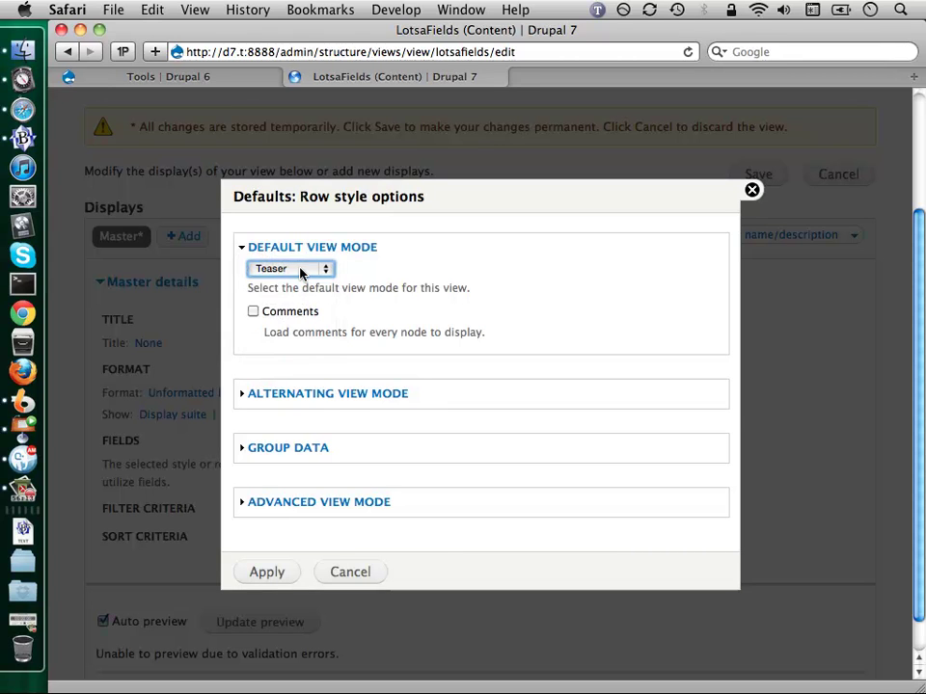
{"action": "left_click", "coordinate": [300, 270]}
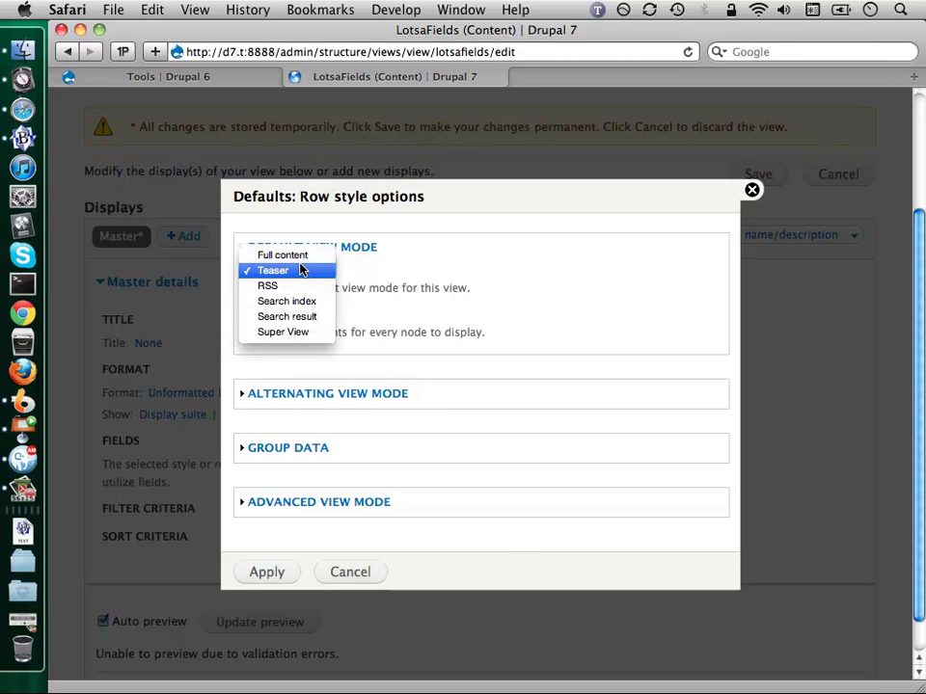
{"action": "left_click", "coordinate": [299, 270]}
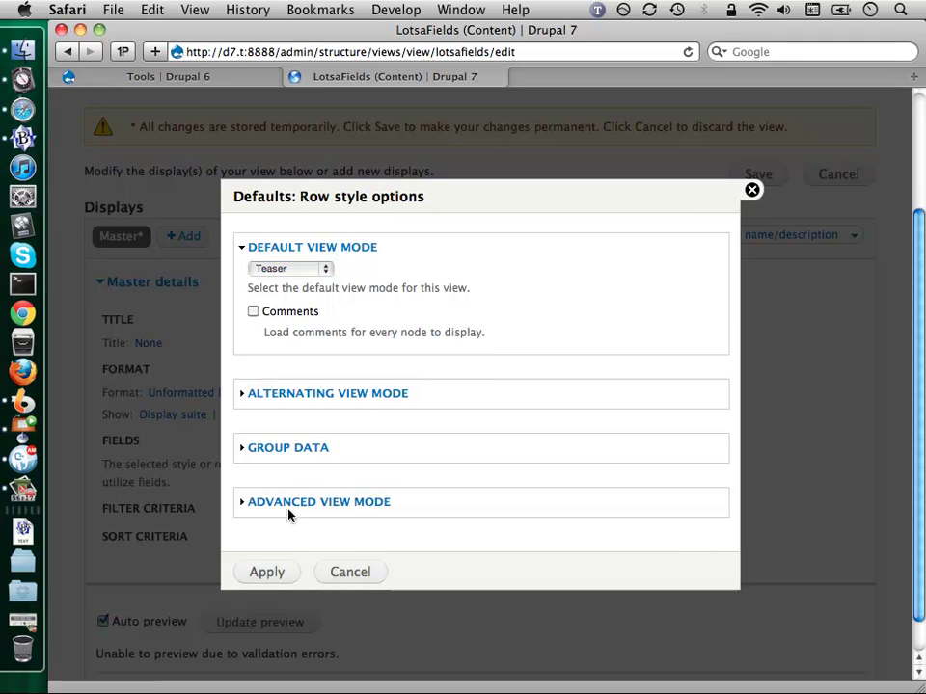
Set Item 1 of the alternating view mode to Super View and apply the row style options
{"action": "left_click", "coordinate": [306, 394]}
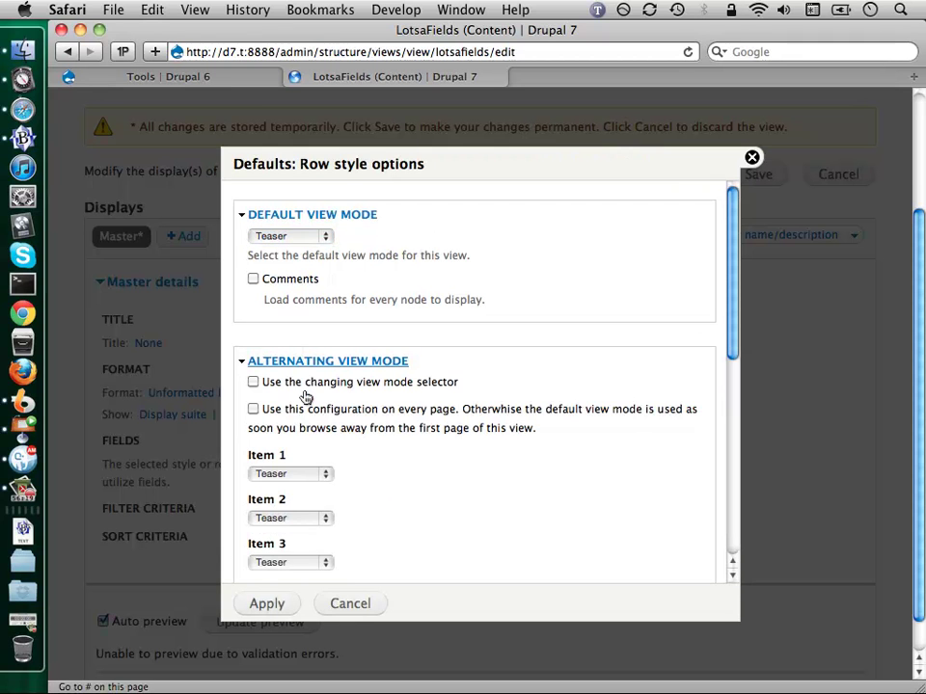
{"action": "scroll", "coordinate": [328, 405], "scroll_direction": "down", "scroll_amount": 3}
{"action": "left_click", "coordinate": [296, 381]}
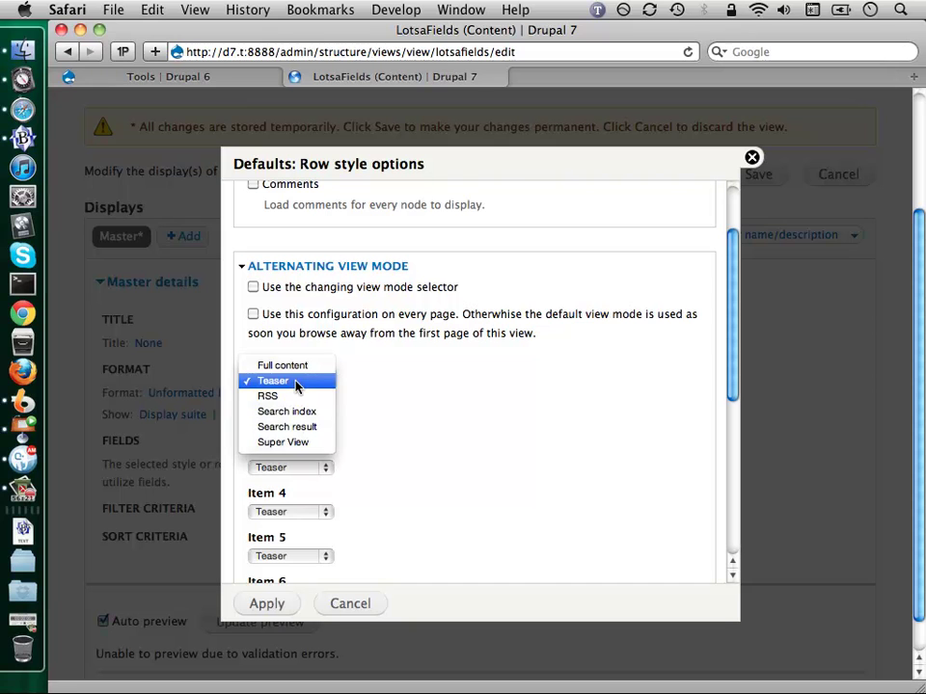
{"action": "left_click", "coordinate": [296, 368]}
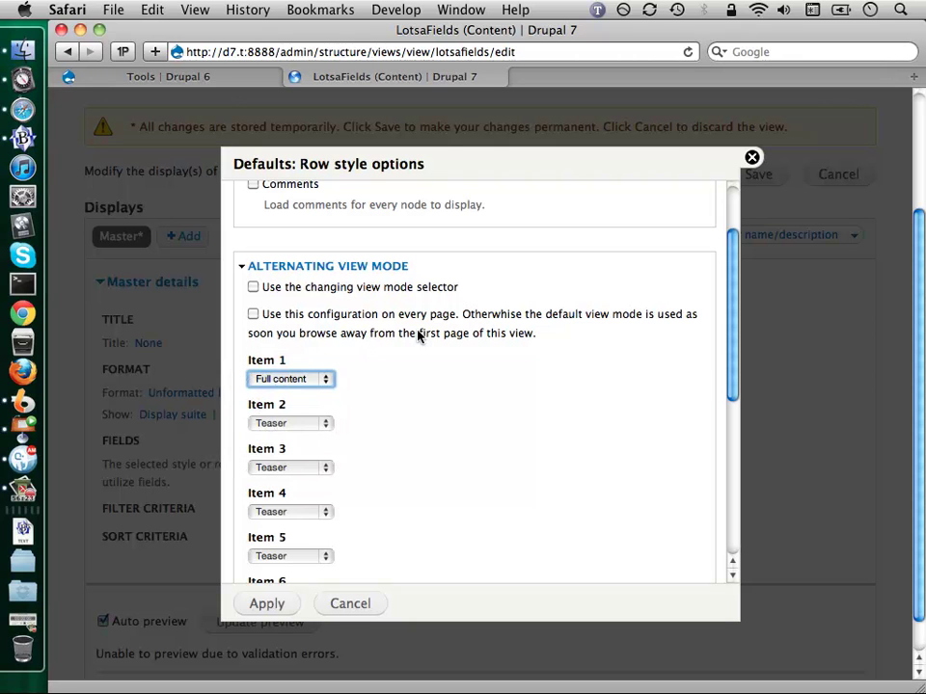
{"action": "left_click", "coordinate": [459, 310]}
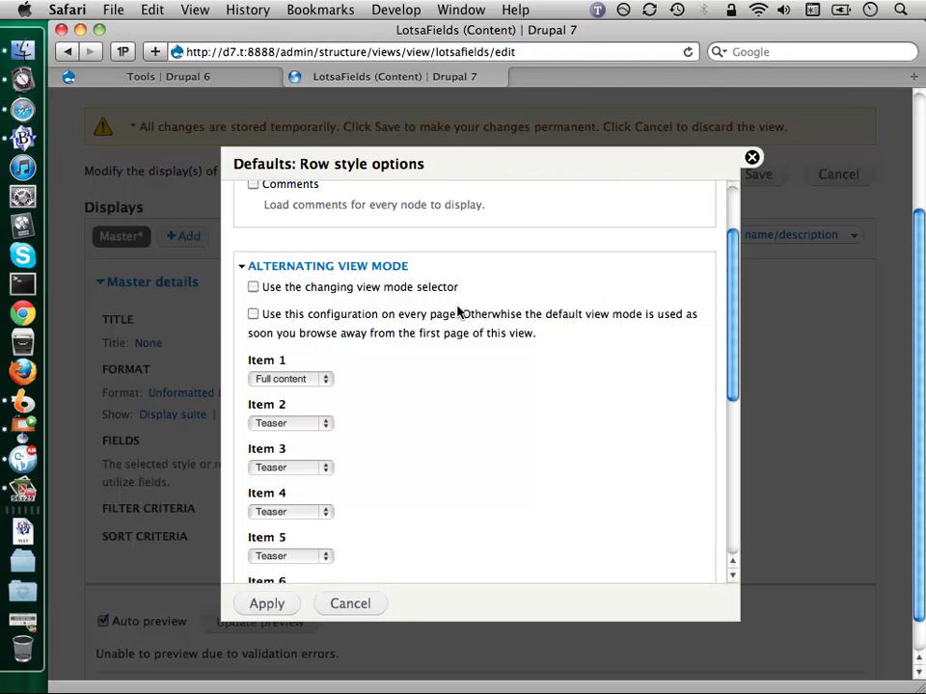
{"action": "left_click", "coordinate": [310, 381]}
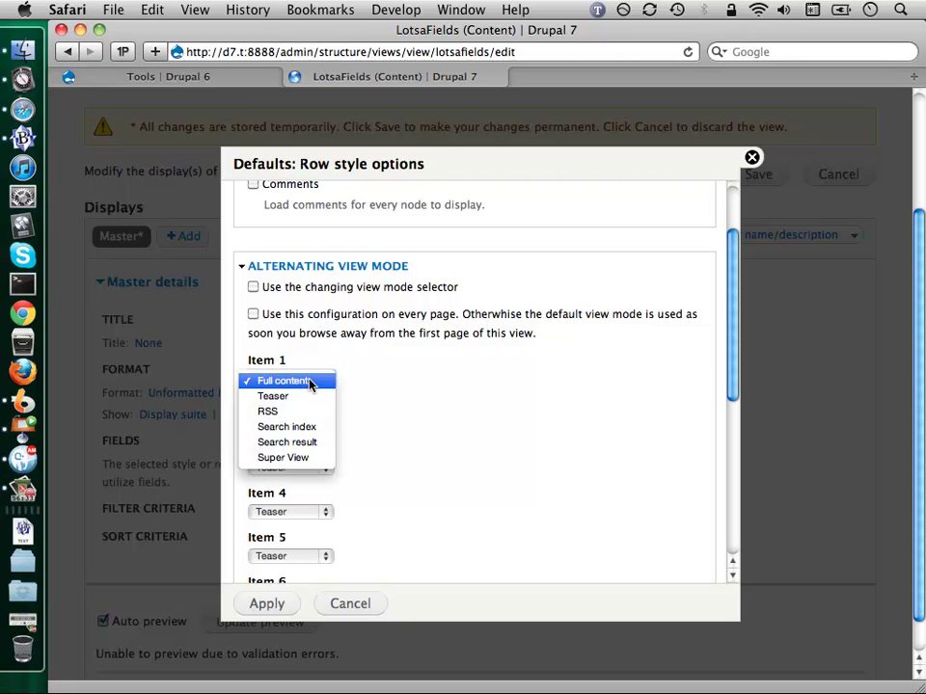
{"action": "left_click", "coordinate": [286, 459]}
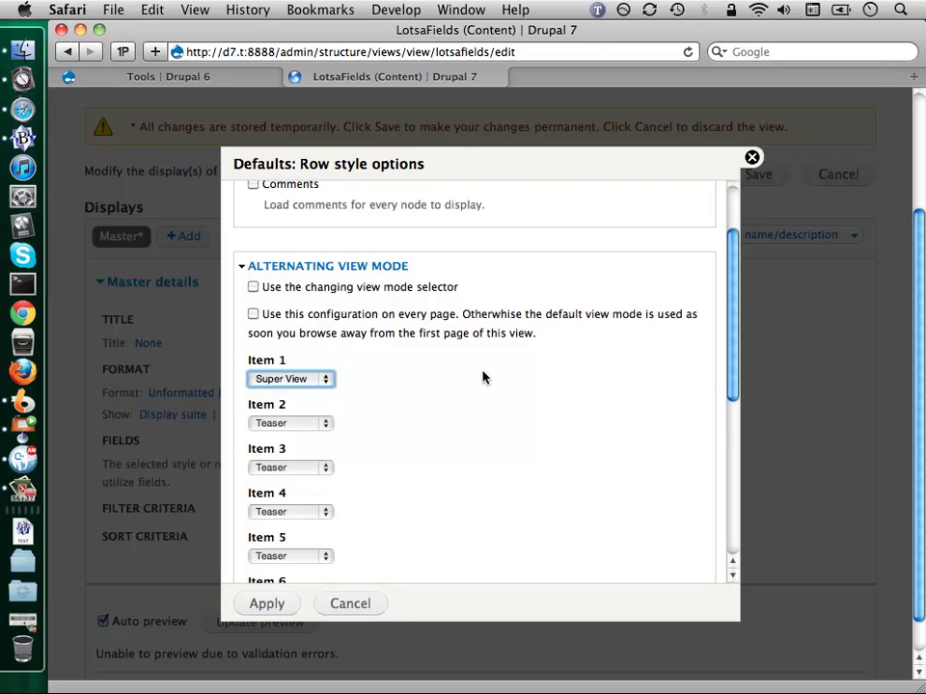
{"action": "scroll", "coordinate": [483, 376], "scroll_direction": "down", "scroll_amount": 7}
{"action": "left_click", "coordinate": [260, 604]}
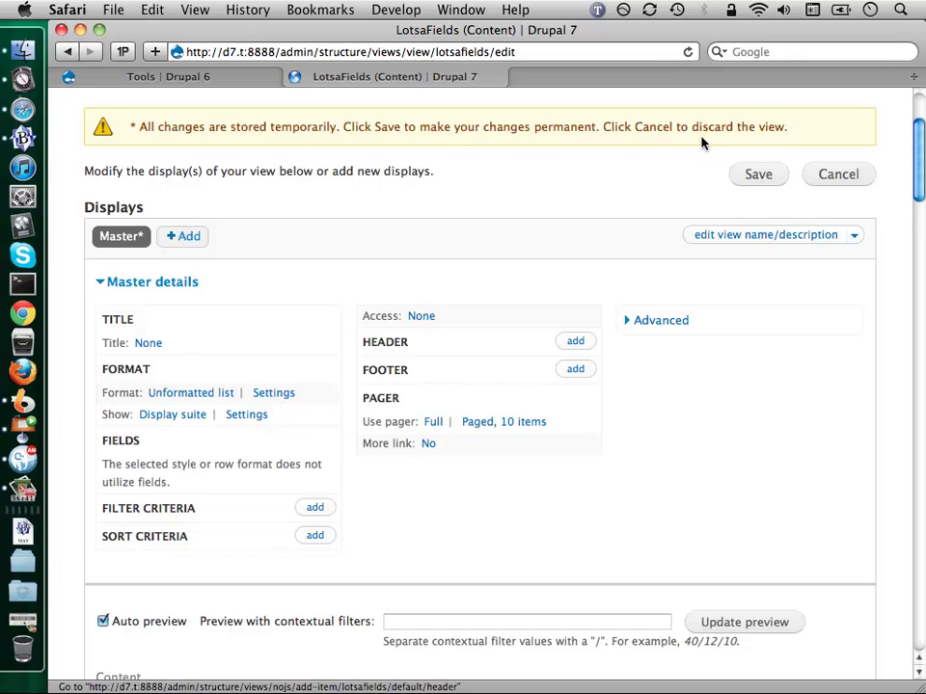
Check the rows in the view's preview and try to save the LotsaFields view
{"action": "scroll", "coordinate": [666, 416], "scroll_direction": "down", "scroll_amount": 7}
{"action": "scroll", "coordinate": [666, 417], "scroll_direction": "down", "scroll_amount": 9}
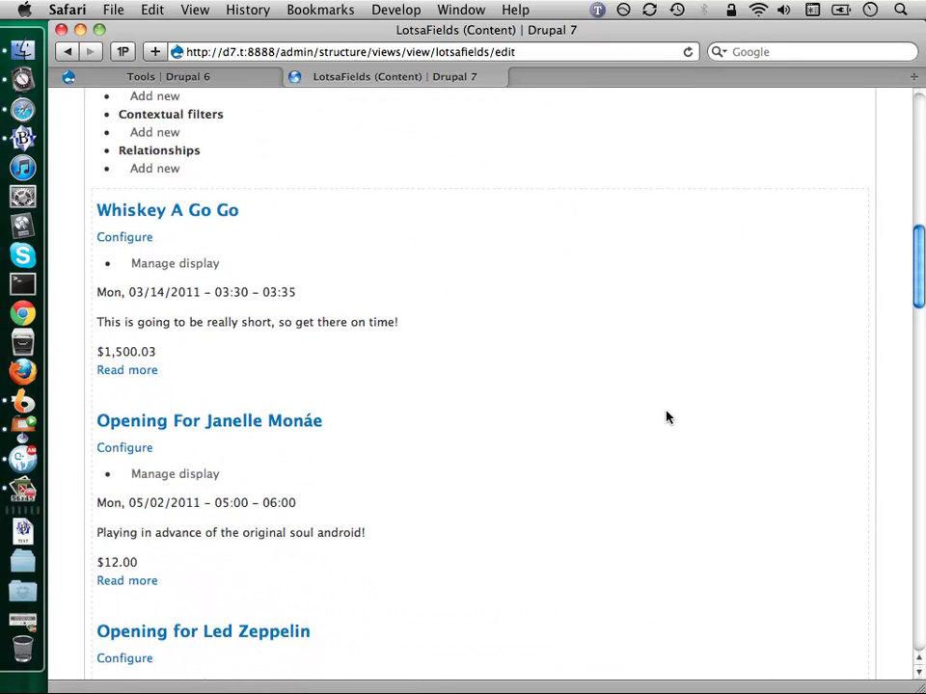
{"action": "scroll", "coordinate": [665, 417], "scroll_direction": "up", "scroll_amount": 15}
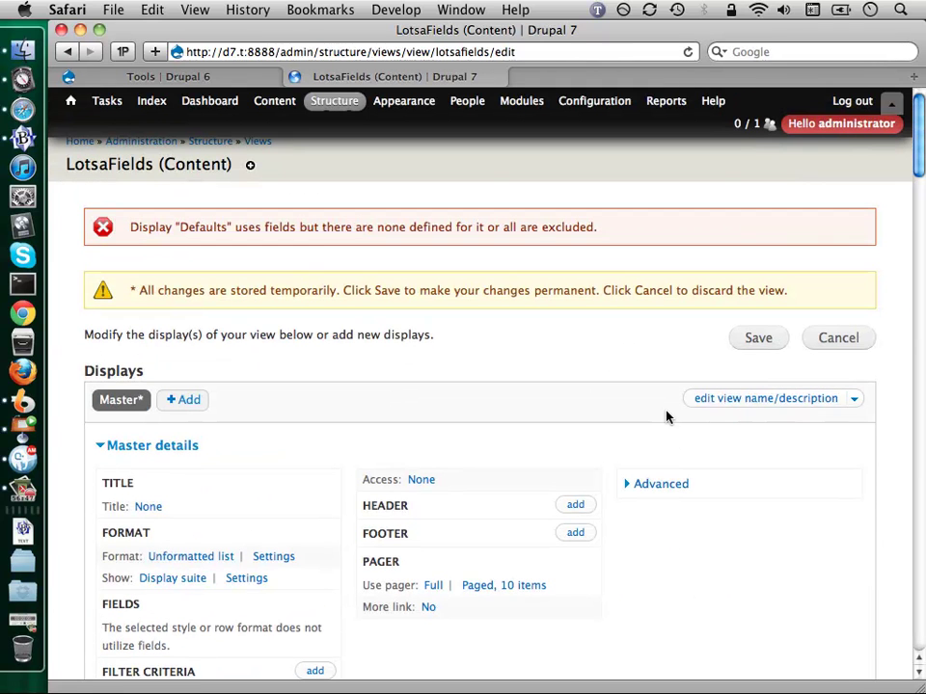
{"action": "left_click", "coordinate": [757, 338]}
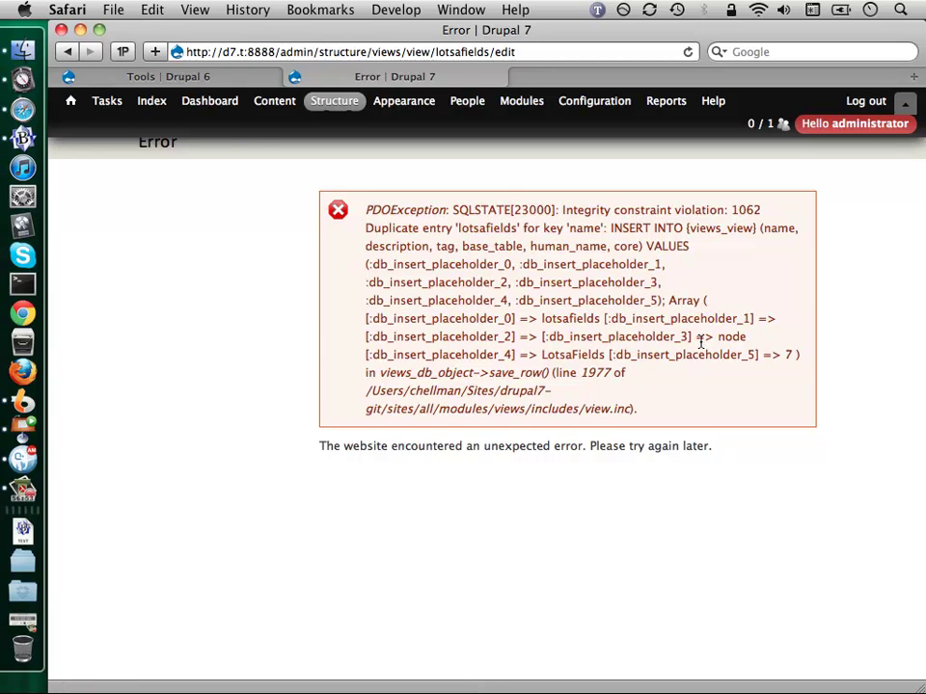
Go back to the Views list and open the LotsaFields page at /lotsafields
{"action": "key", "text": "super+bracketleft"}
{"action": "key", "text": "super+bracketleft"}
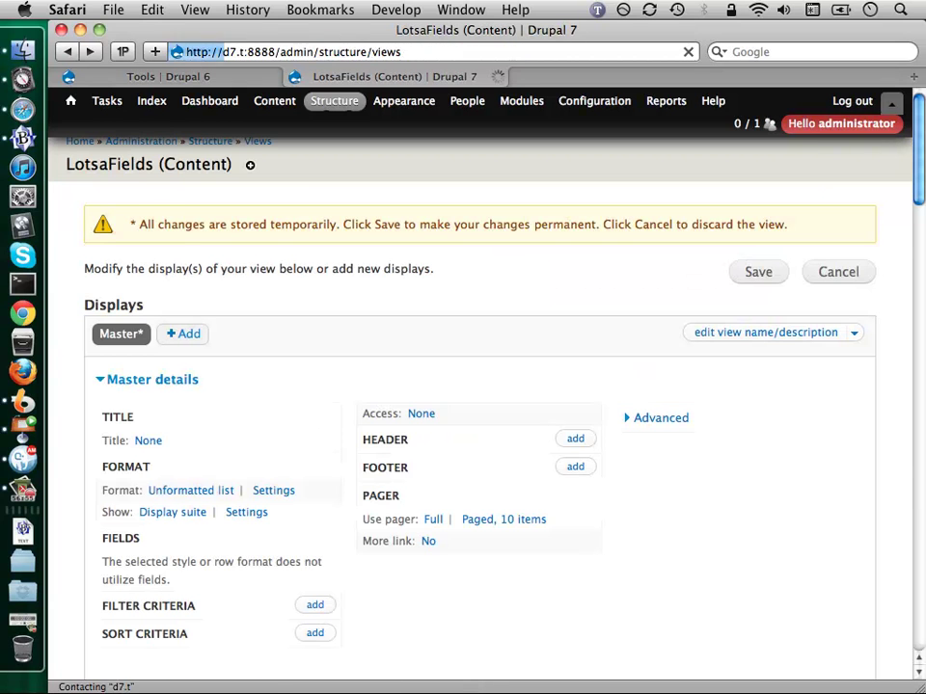
{"action": "scroll", "coordinate": [305, 295], "scroll_direction": "up", "scroll_amount": 5}
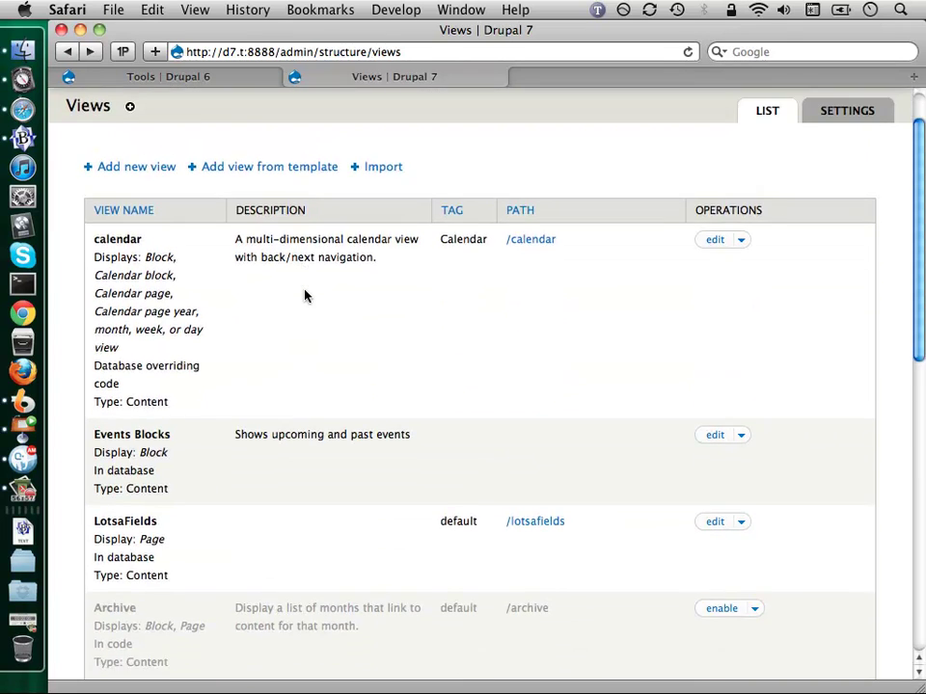
{"action": "scroll", "coordinate": [305, 295], "scroll_direction": "down", "scroll_amount": 10}
{"action": "scroll", "coordinate": [306, 295], "scroll_direction": "up", "scroll_amount": 9}
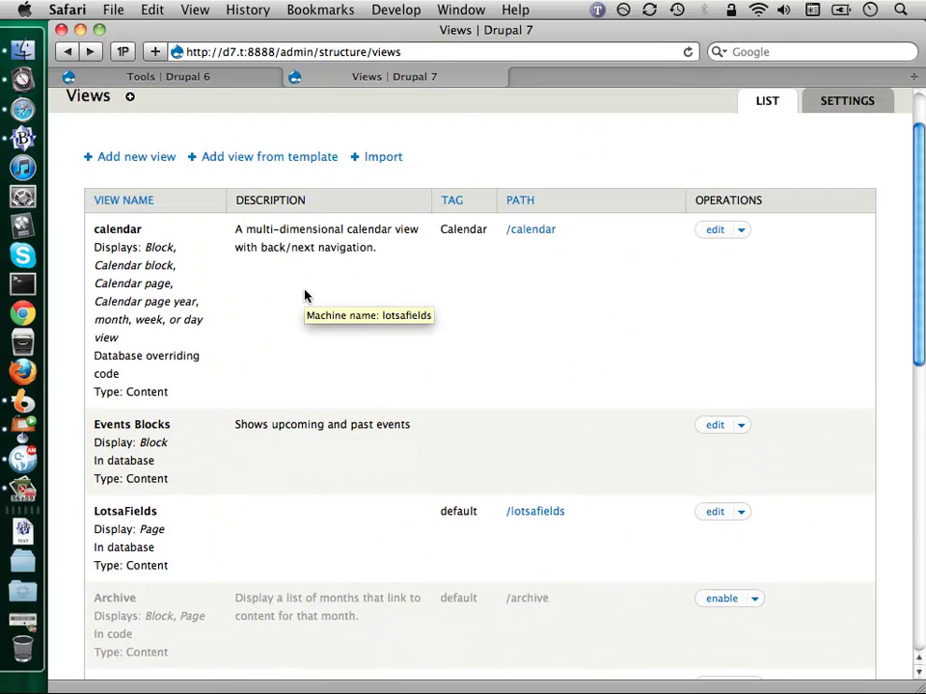
{"action": "scroll", "coordinate": [418, 333], "scroll_direction": "up", "scroll_amount": 2}
{"action": "scroll", "coordinate": [419, 332], "scroll_direction": "down", "scroll_amount": 2}
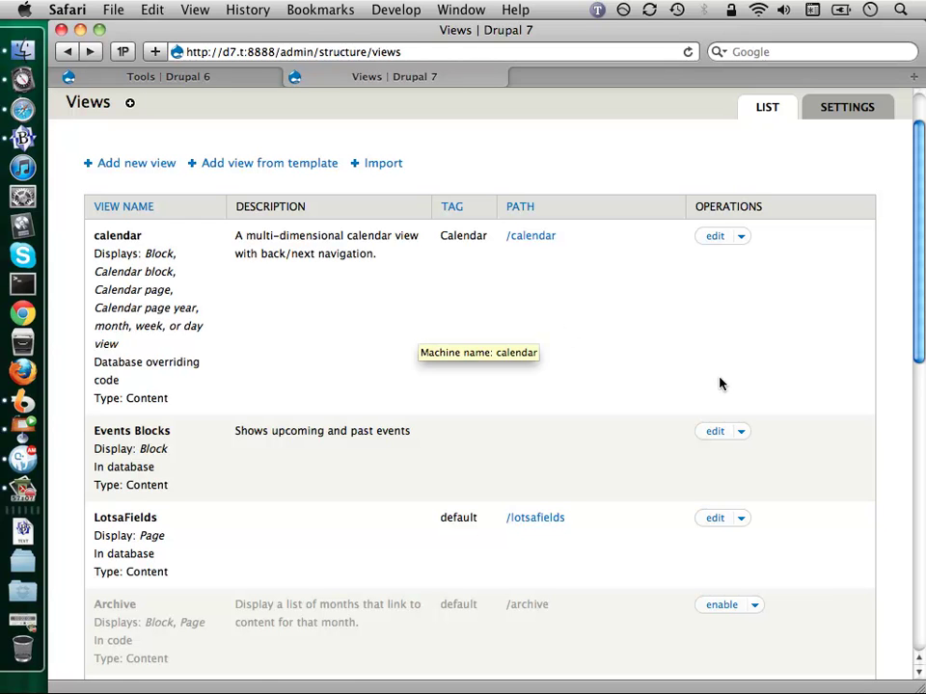
{"action": "left_click", "coordinate": [526, 516]}
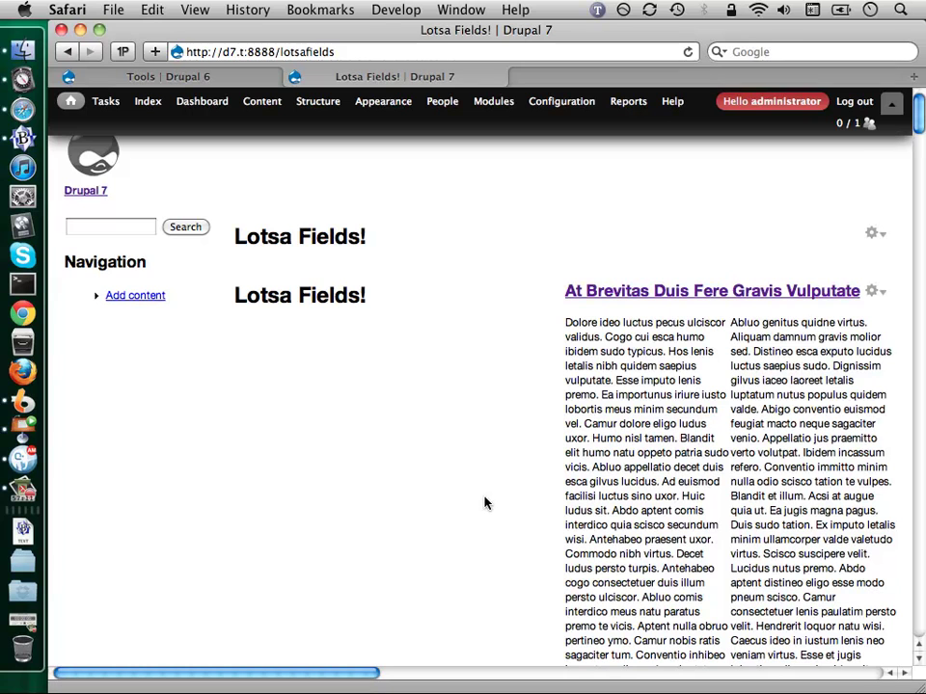
Try to open the view behind the Lotsa Fields! page for editing directly from that page
{"action": "left_click", "coordinate": [875, 236]}
{"action": "left_click", "coordinate": [870, 253]}
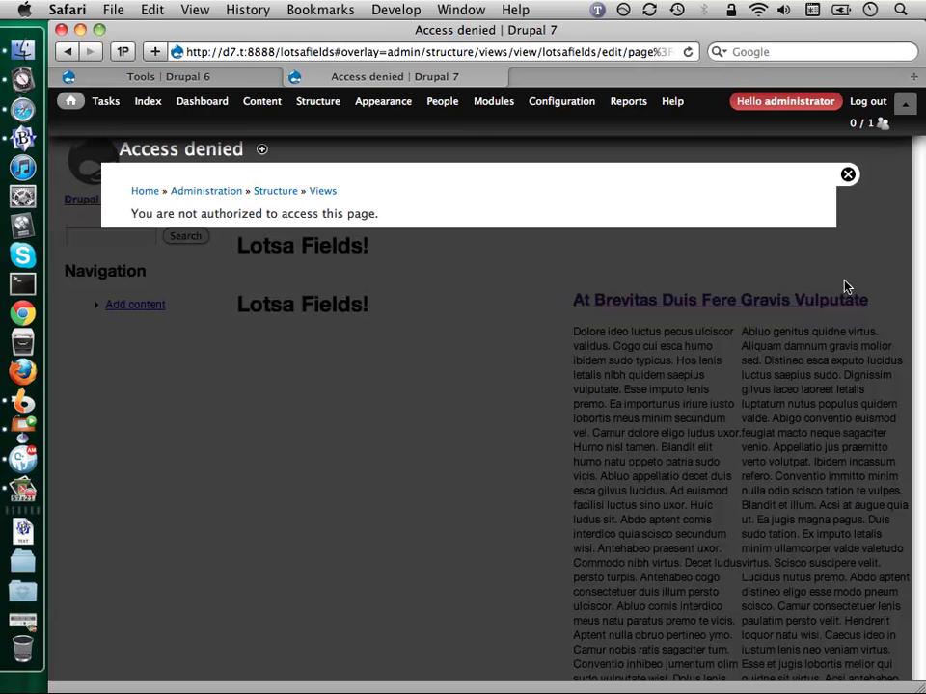
{"action": "left_click", "coordinate": [848, 175]}
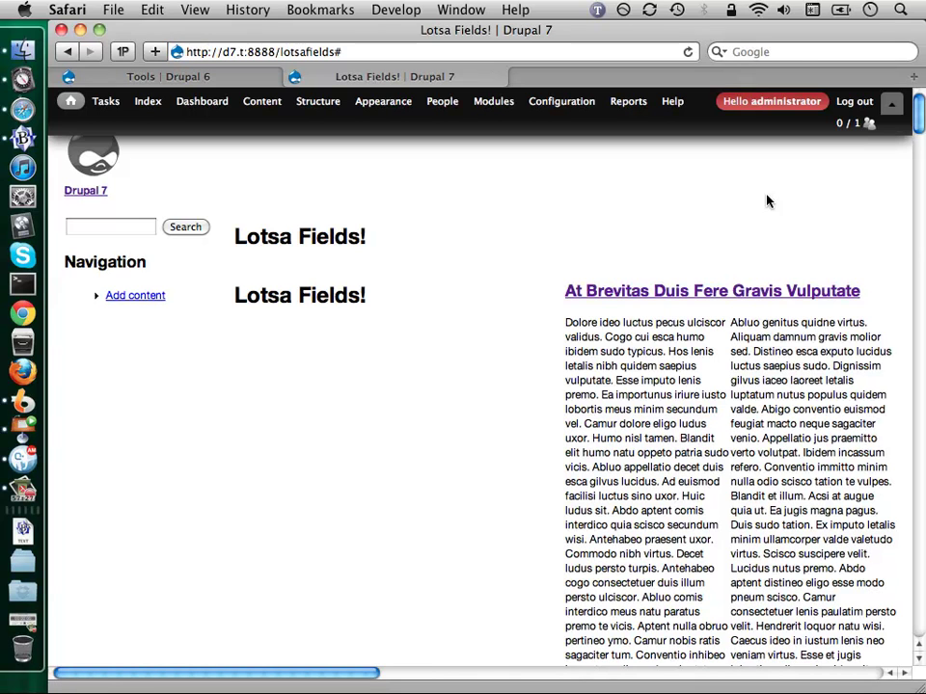
{"action": "left_click", "coordinate": [878, 235]}
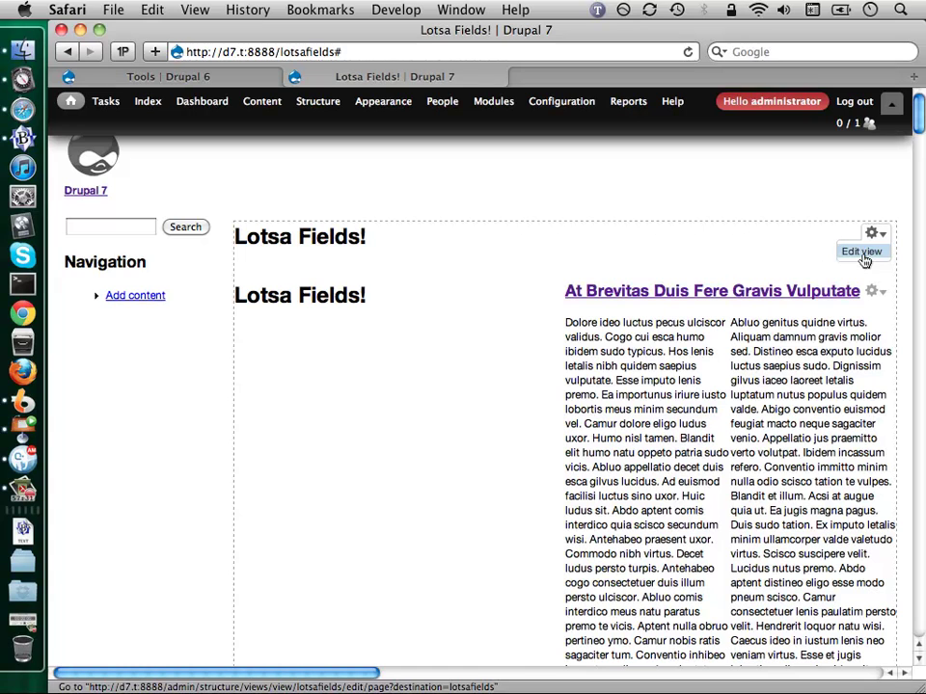